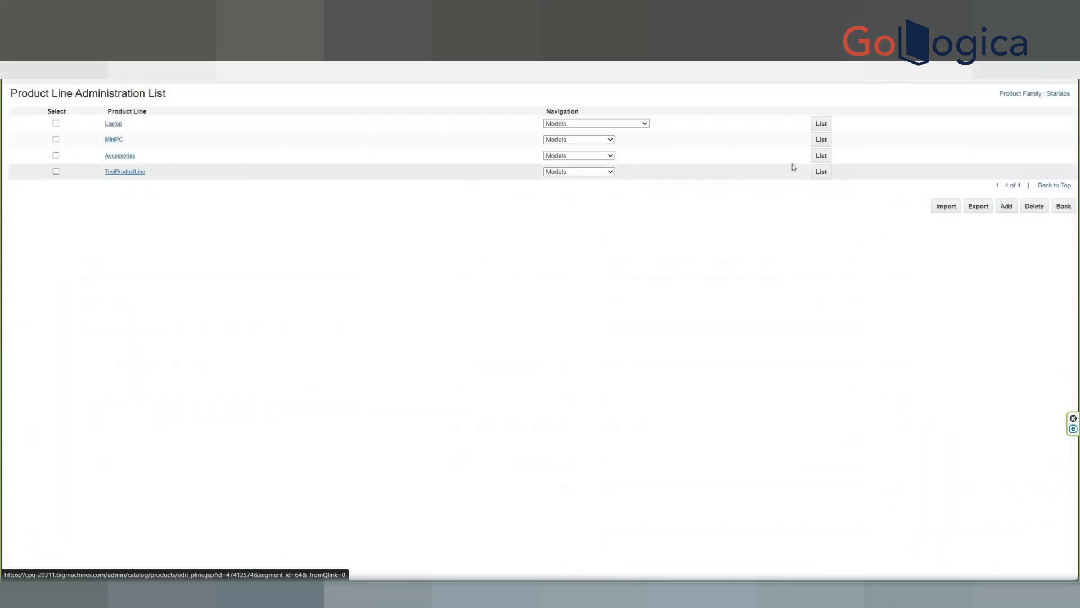
Open the models of TestProductLine and list the configuration flows of TestModel.
left_click(822, 171)
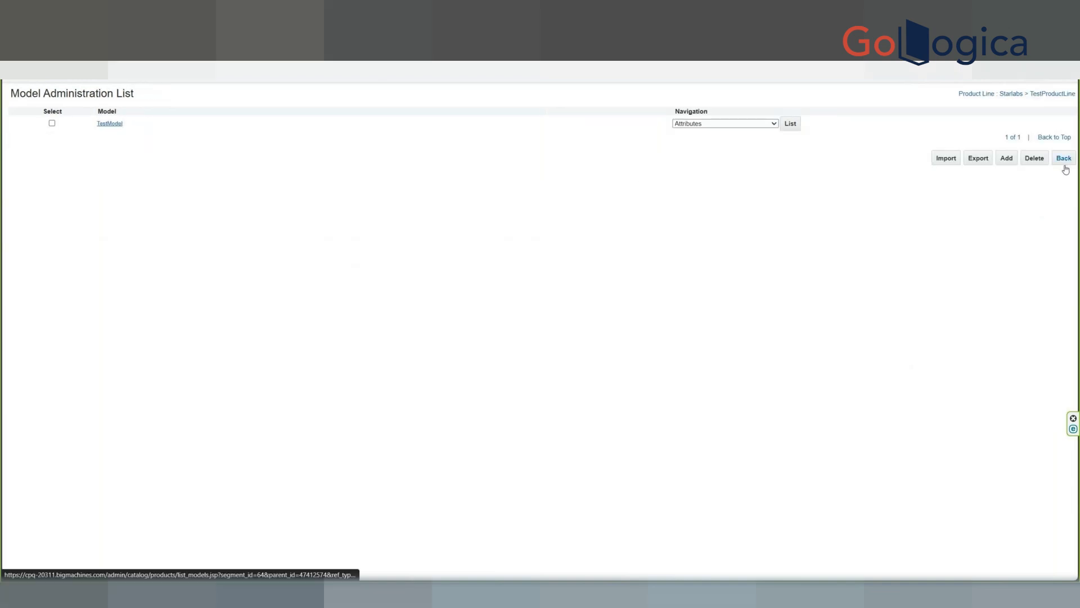
left_click(731, 123)
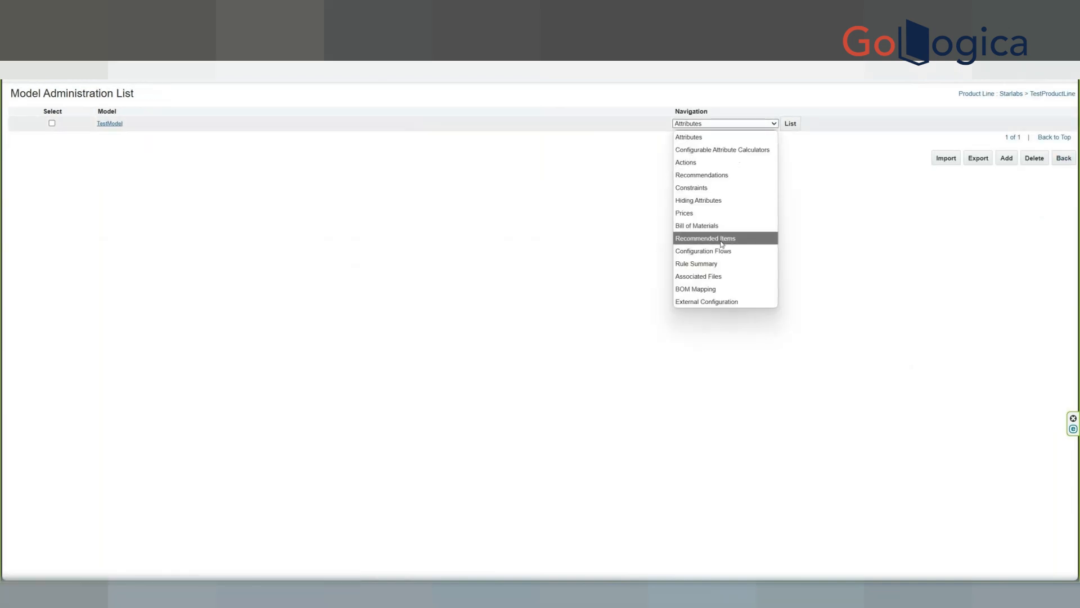
left_click(731, 240)
left_click(791, 123)
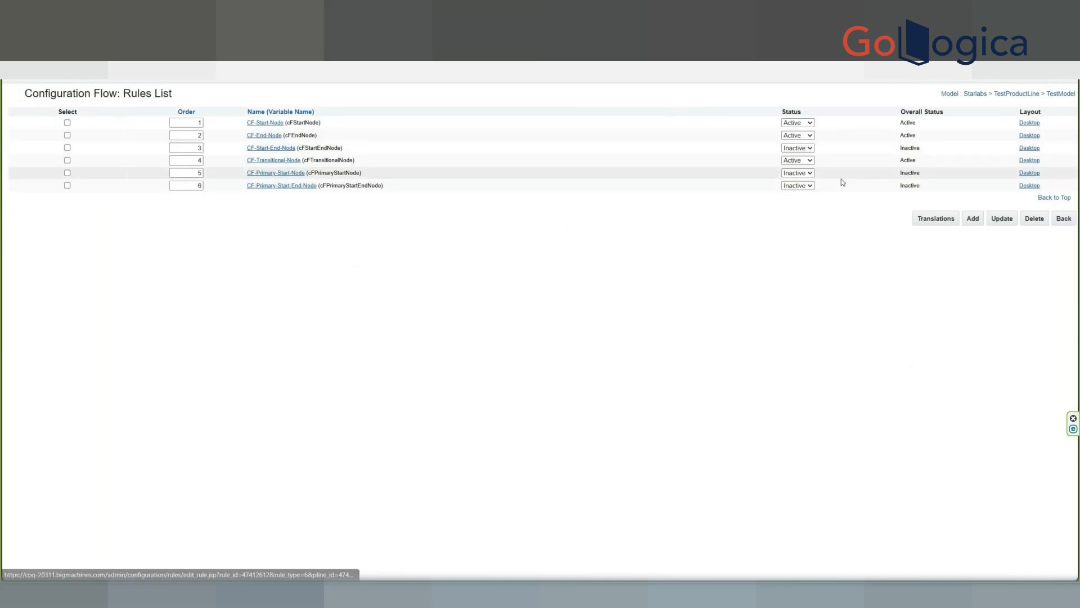
Set the status of CF-Start-Node, CF-End-Node and CF-Transitional-Node to Inactive, and of CF-Start-End-Node to Active.
left_click(809, 124)
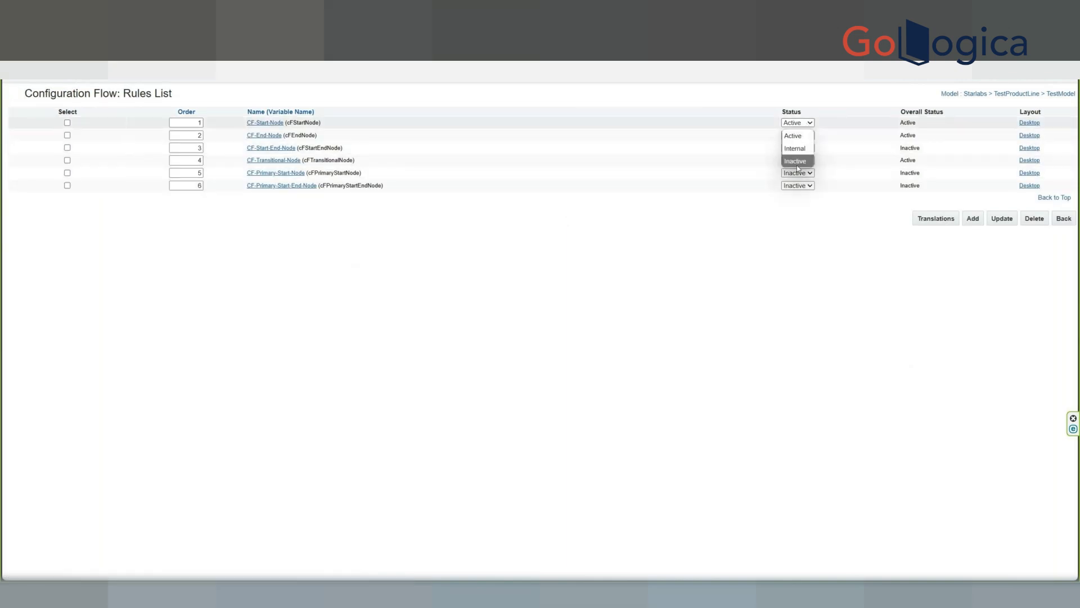
left_click(797, 163)
left_click(806, 138)
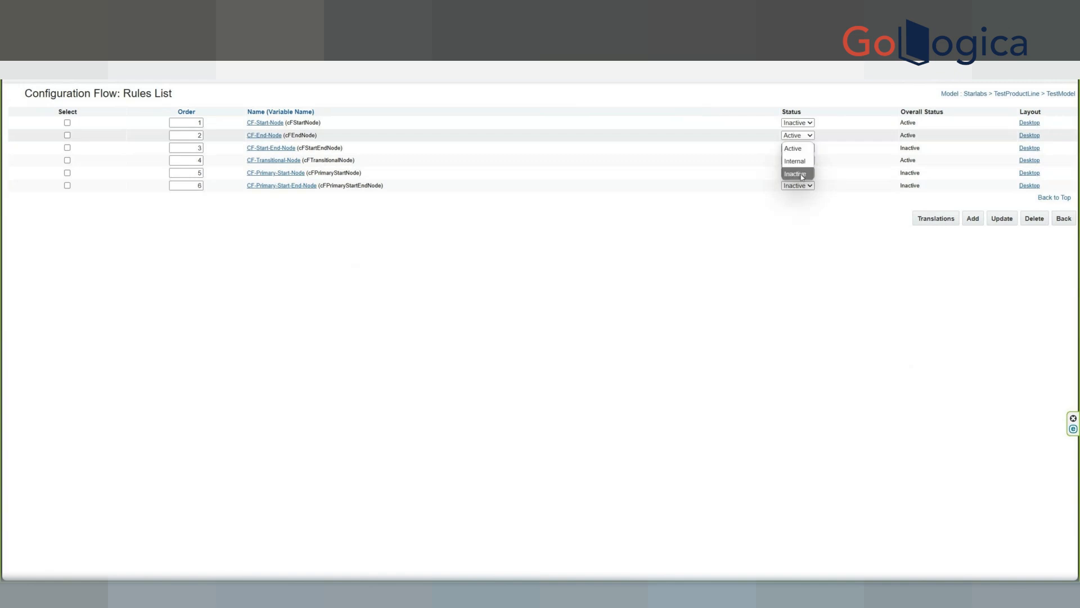
left_click(802, 175)
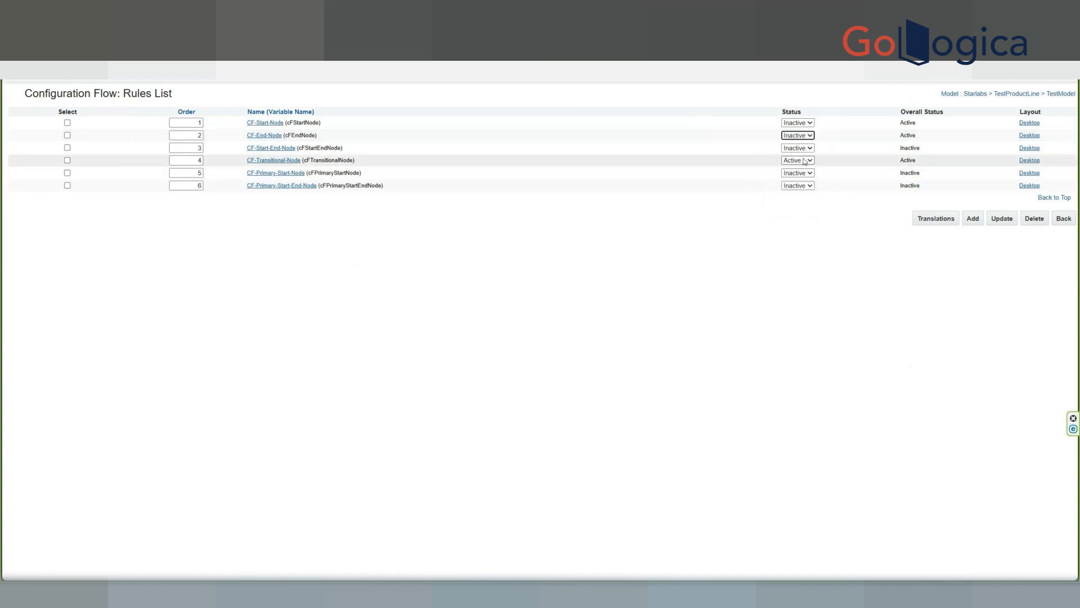
left_click(805, 149)
left_click(805, 161)
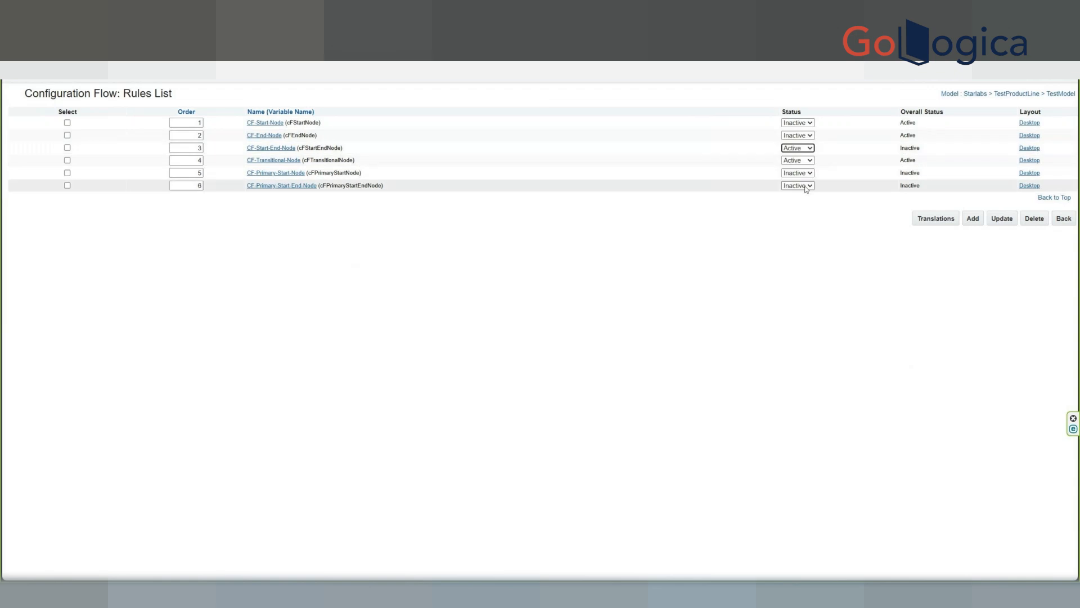
left_click(805, 160)
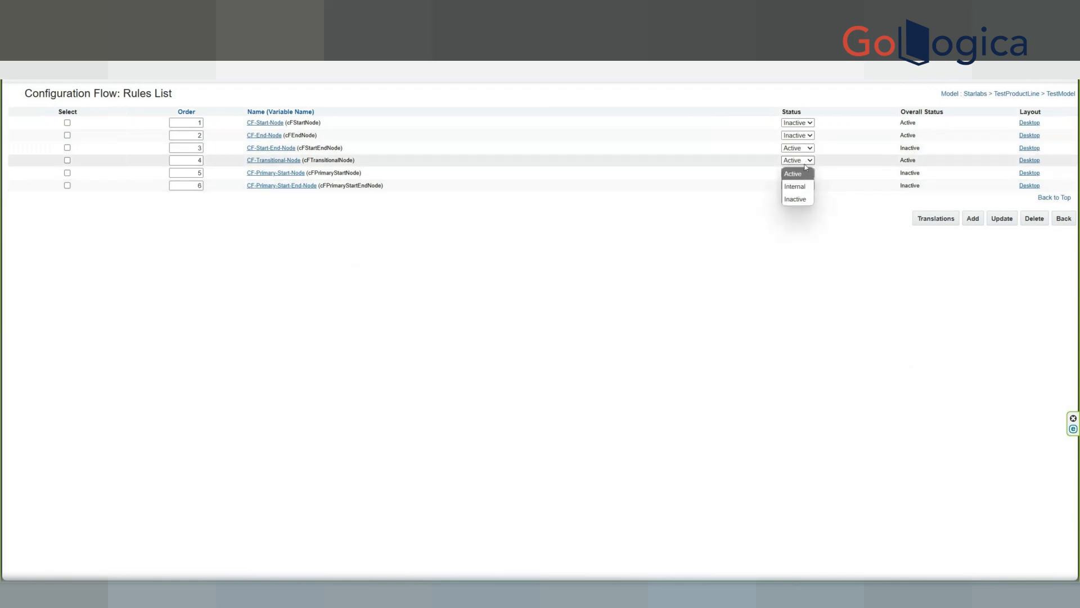
left_click(802, 198)
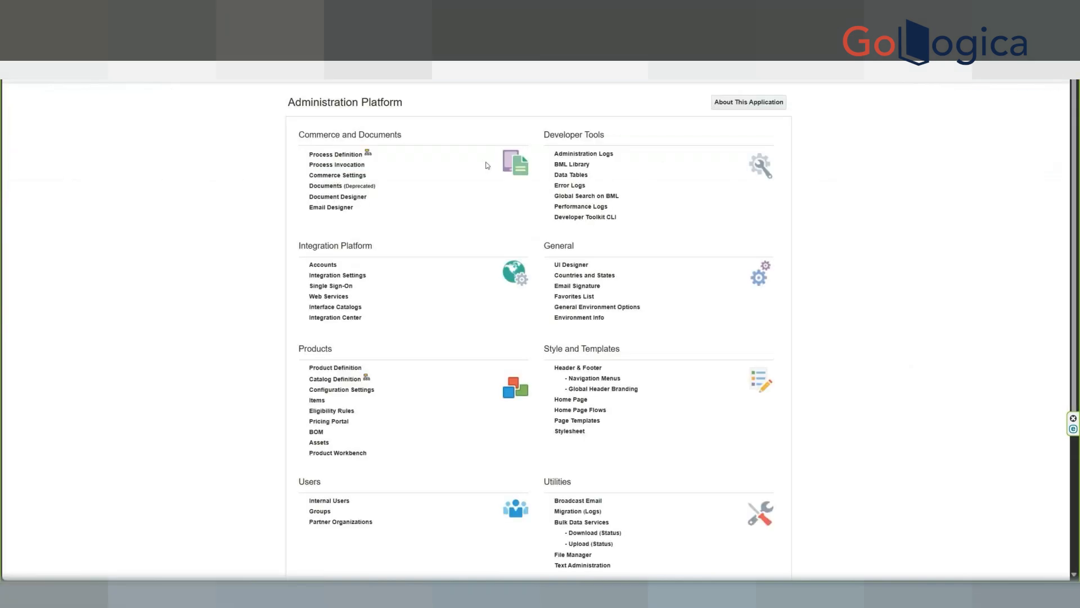
Go to the supported product families and list the product lines of the Starlabs family.
scroll(469, 289, "down", 5)
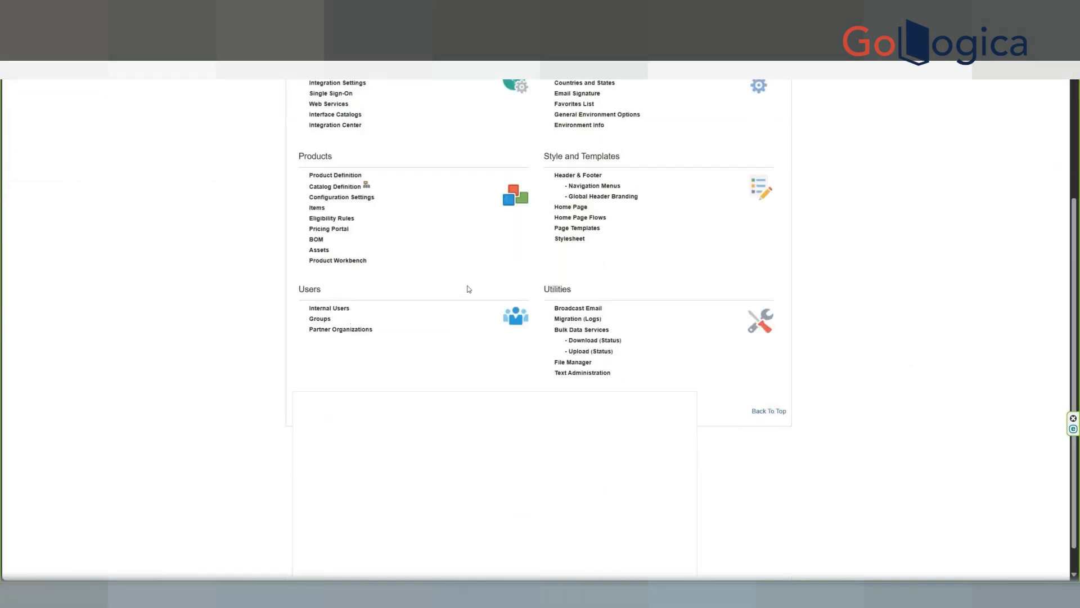
scroll(339, 260, "up", 2)
left_click(339, 262)
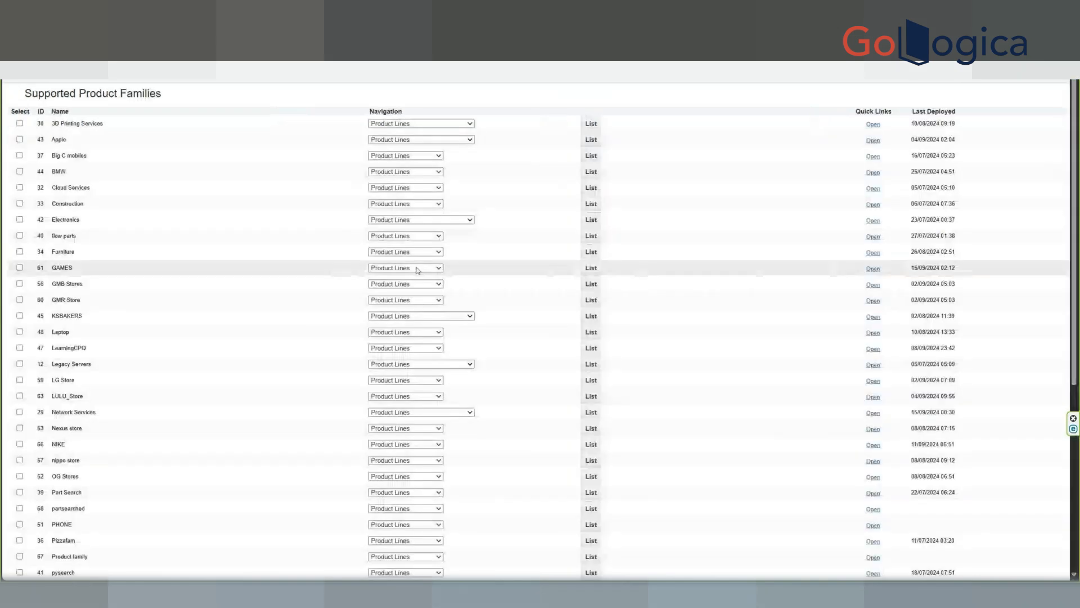
scroll(418, 270, "down", 5)
scroll(406, 288, "down", 1)
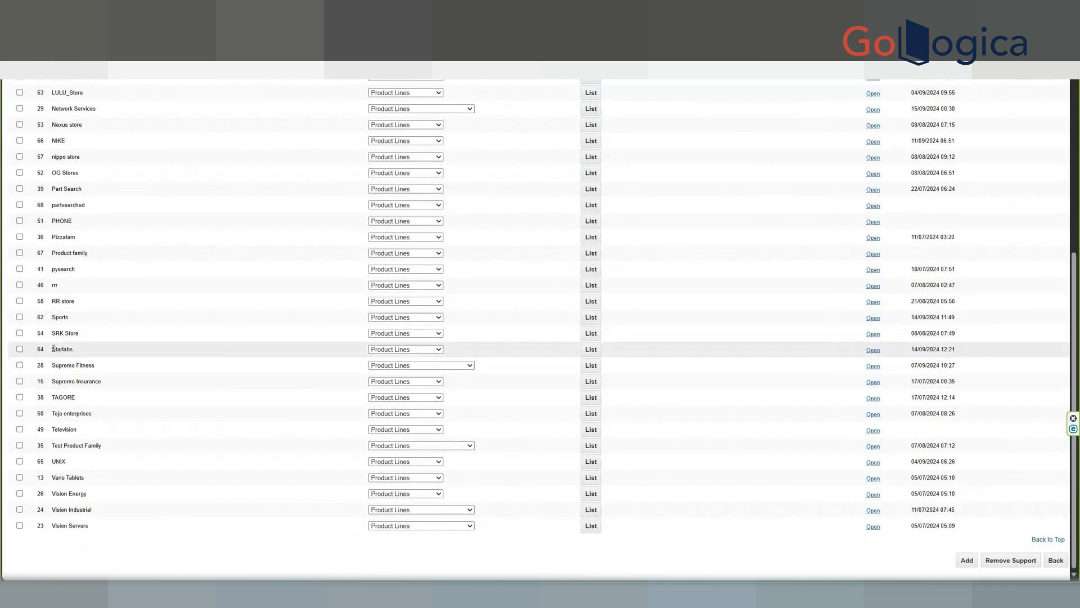
left_click(589, 352)
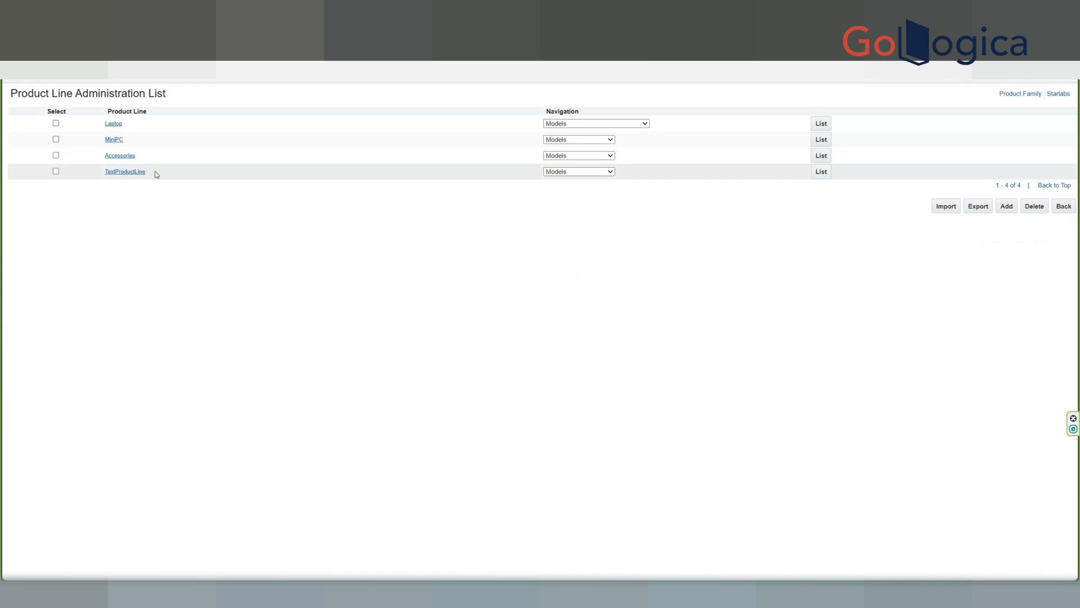
Open the attributes list of TestProductLine and start adding a new configurable attribute.
left_click(598, 174)
left_click(568, 194)
left_click(821, 173)
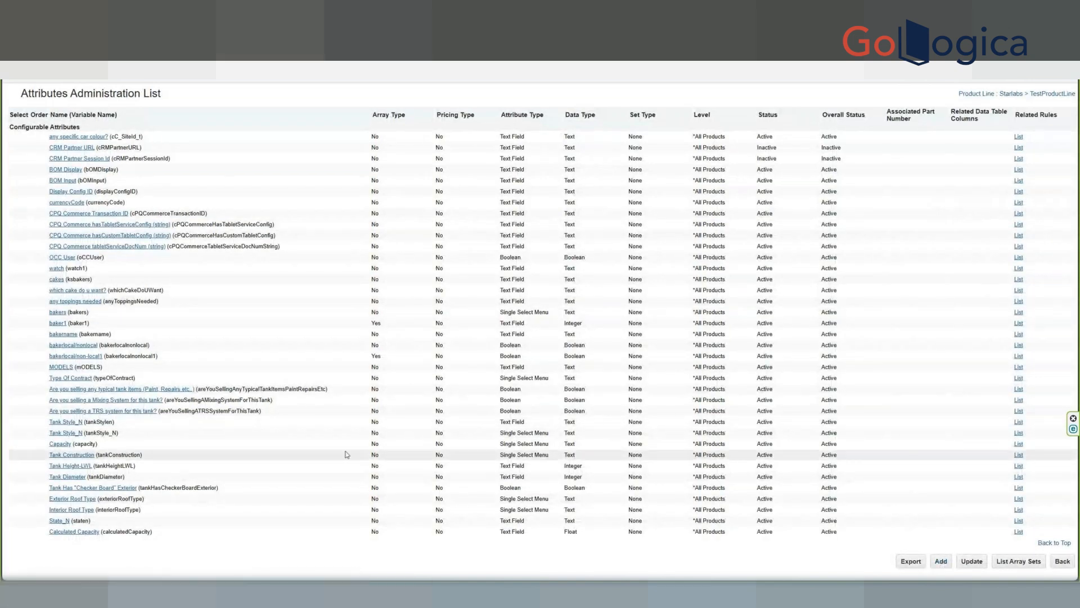
left_click(250, 125)
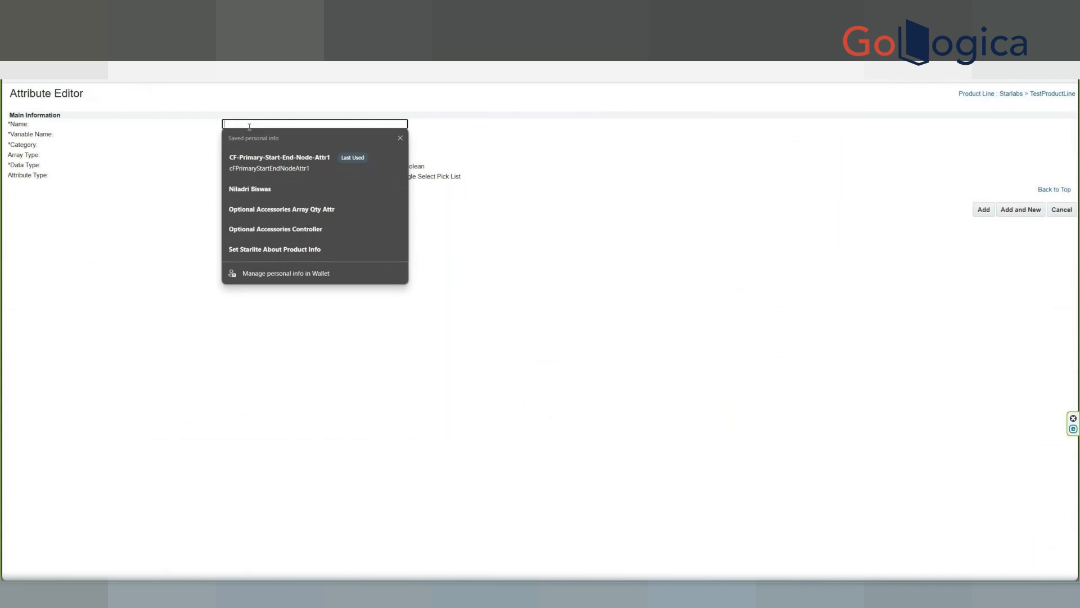
type("arra")
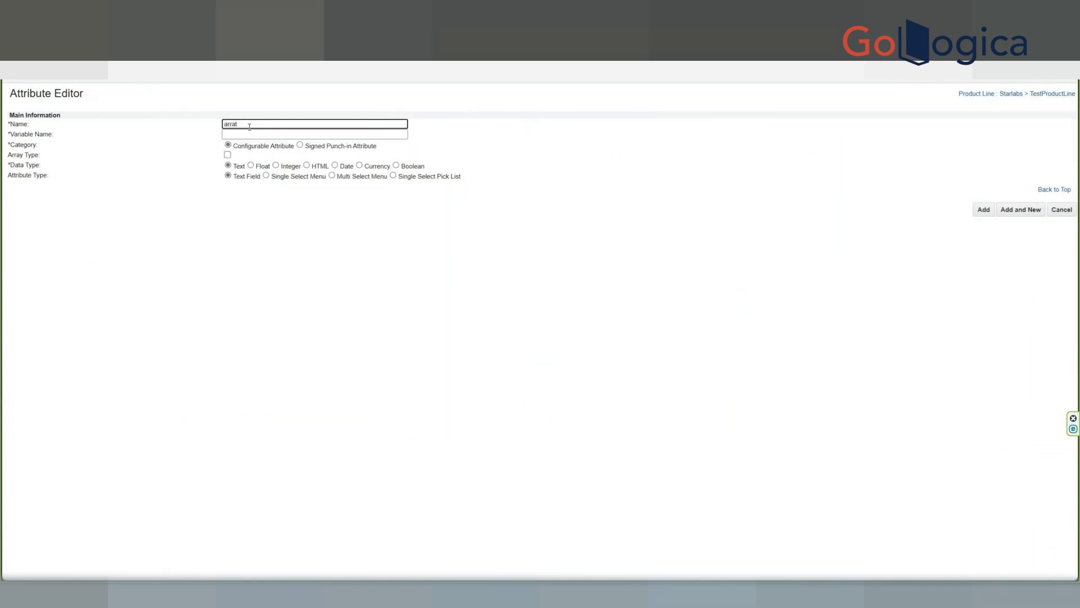
type("yAttr")
key("BackSpace")
key("BackSpace")
key("BackSpace")
key("BackSpace")
key("BackSpace")
key("BackSpace")
key("BackSpace")
key("BackSpace")
key("BackSpace")
Name the new attribute Parts Qty Price Array Controller Attr, with the variable name partsQtyPriceArrayControllerAttr_pL.
type("partsQtyPriceArrayAttr")
left_click(283, 124)
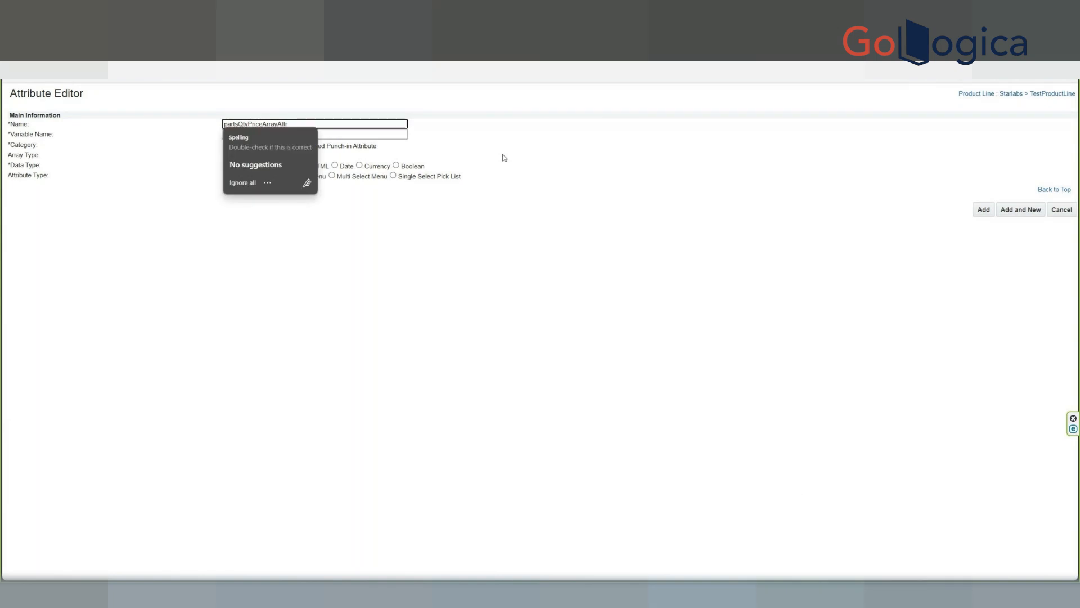
type("Controller")
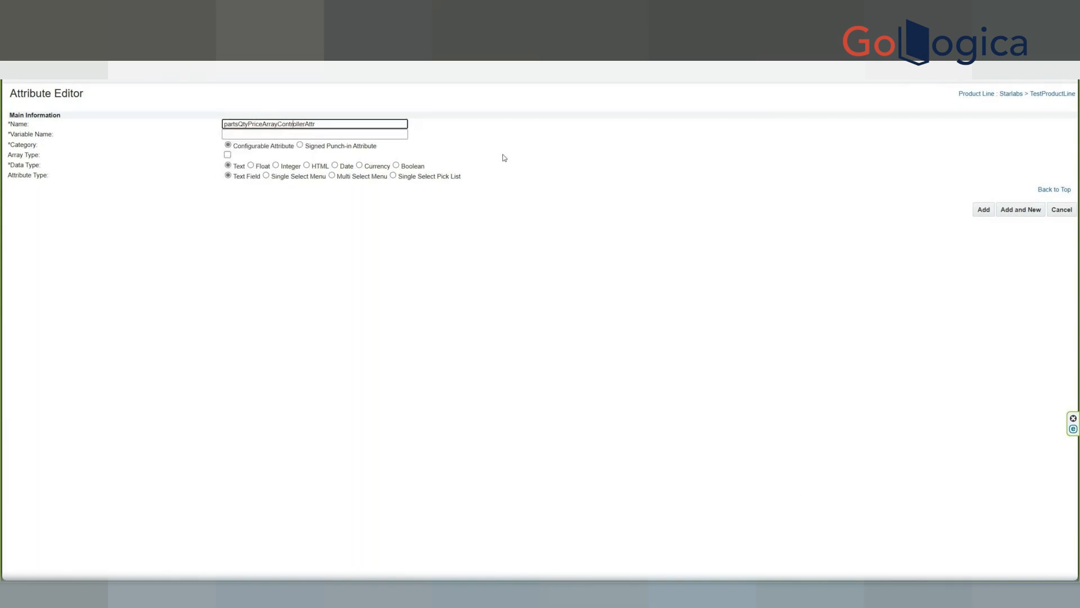
key("Right")
key("Right")
key("Right")
key("Right")
key("Right")
key("Right")
key("Right")
key("Right")
key("Right")
key("Right")
key("Right")
key("End")
key("Home")
key("Delete")
type("P")
key("Tab")
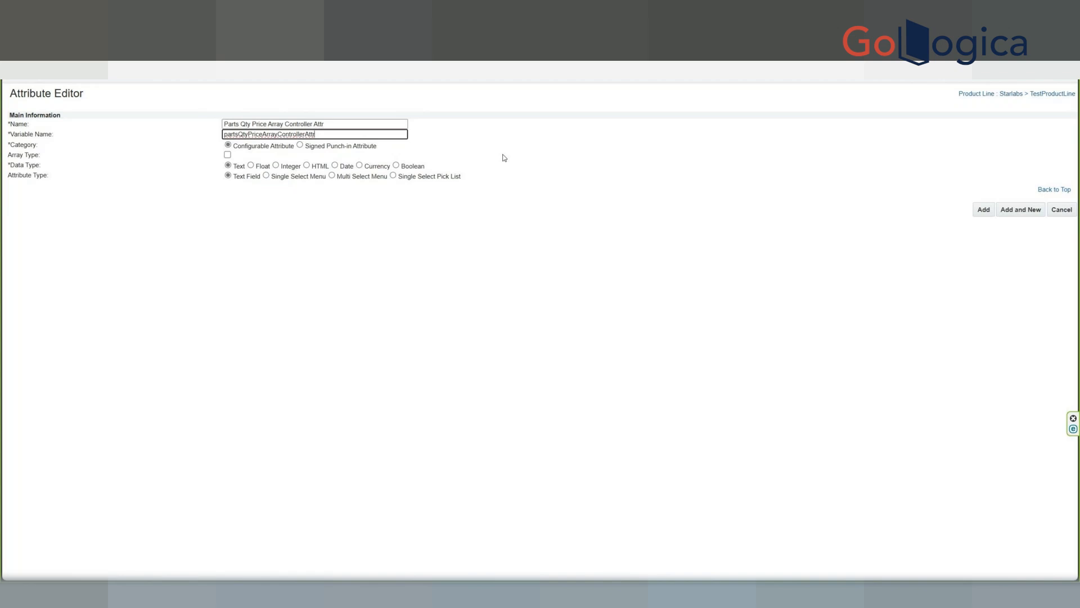
type("_pL")
key("Tab")
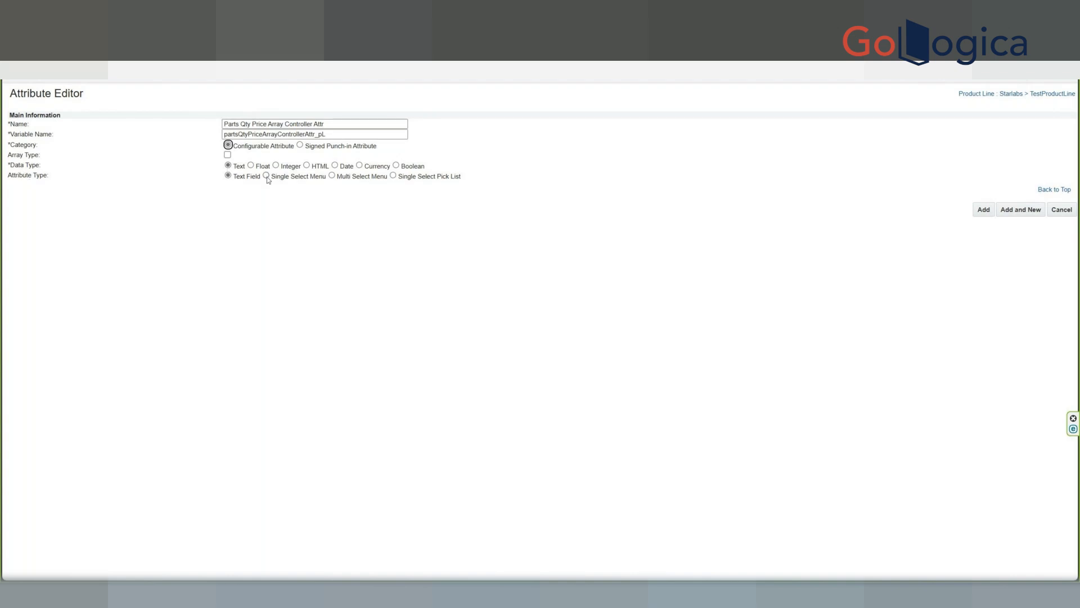
left_click(935, 191)
key("alt+Tab")
key("alt+shift+Tab")
key("alt+Tab")
key("Escape")
Set the controller attribute's data type to Integer and add the attribute.
left_click(276, 165)
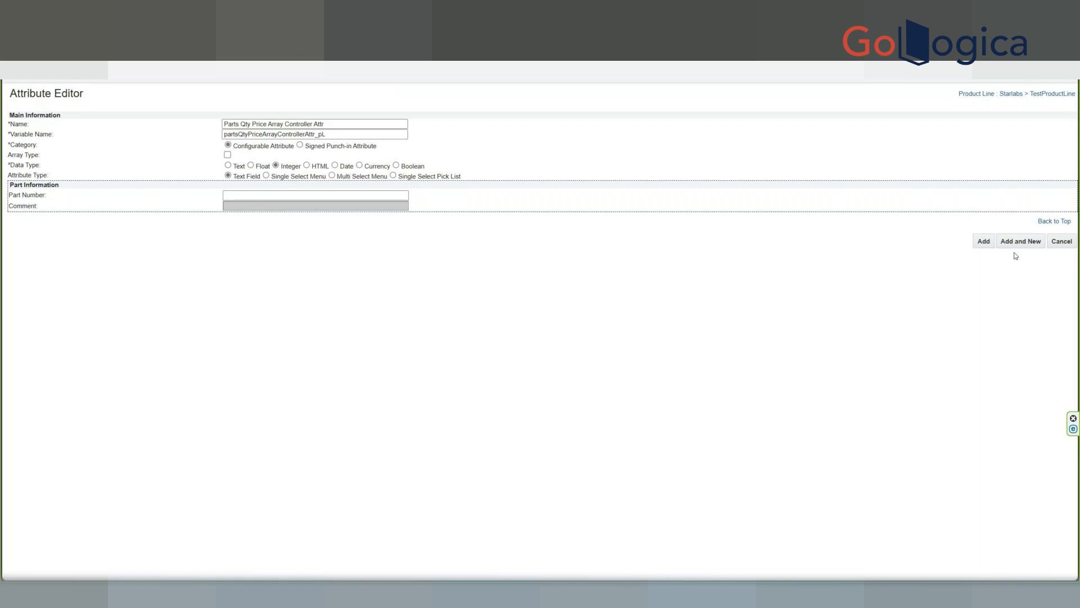
left_click(983, 244)
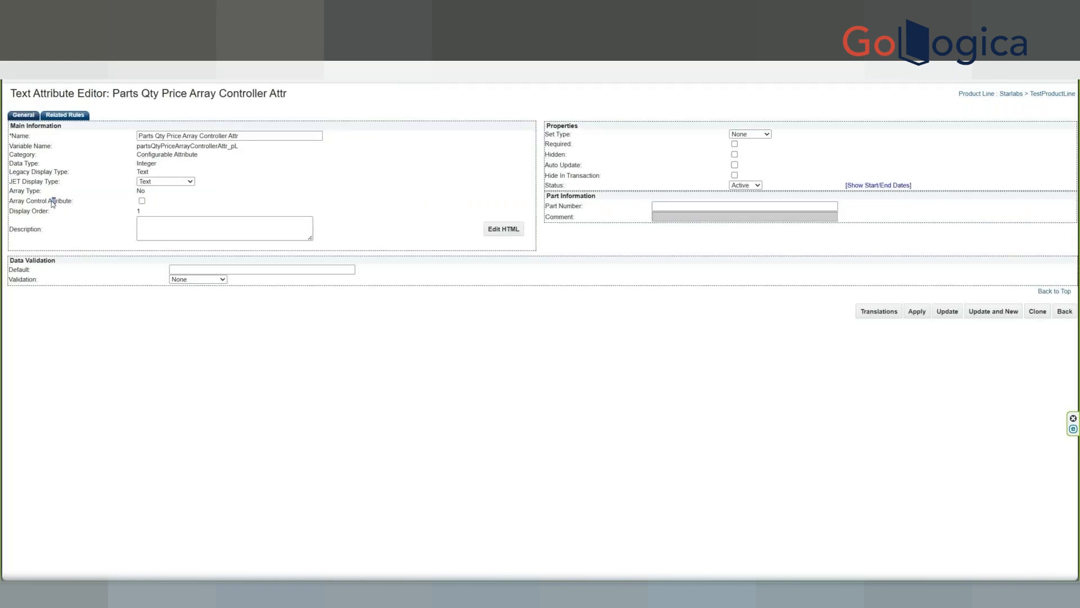
Make Parts Qty Price Array Controller Attr an array control attribute and save it, continuing with a new attribute.
left_click(53, 202)
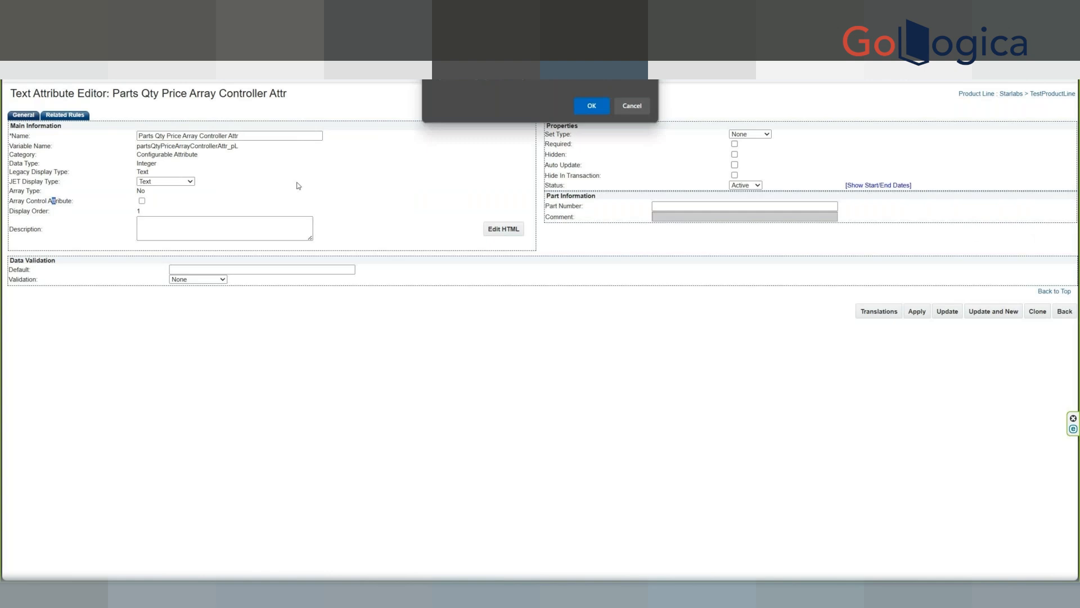
left_click(591, 106)
left_click(522, 207)
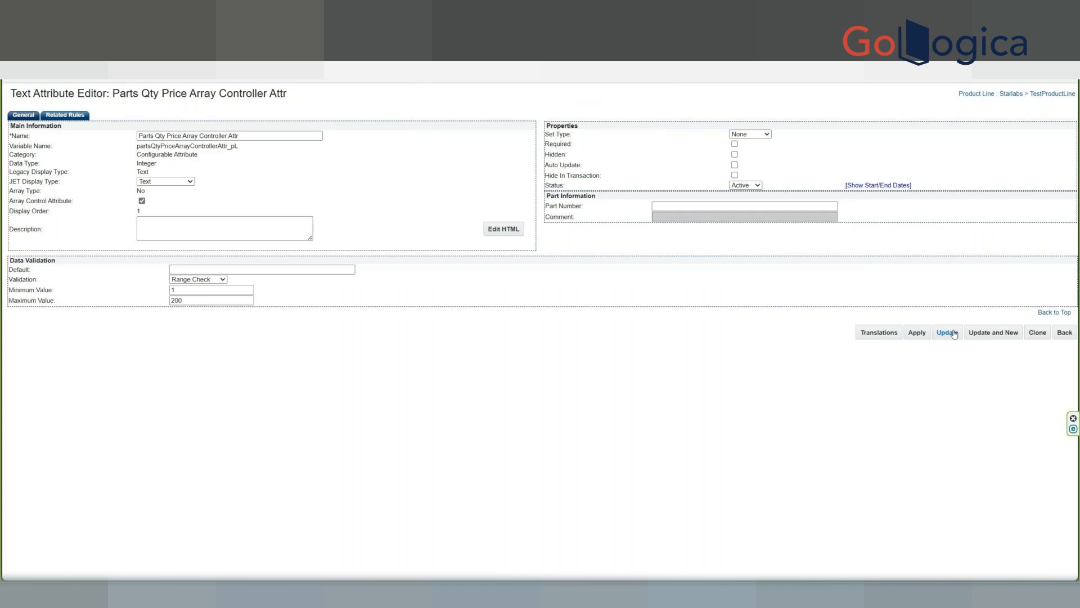
left_click(1012, 341)
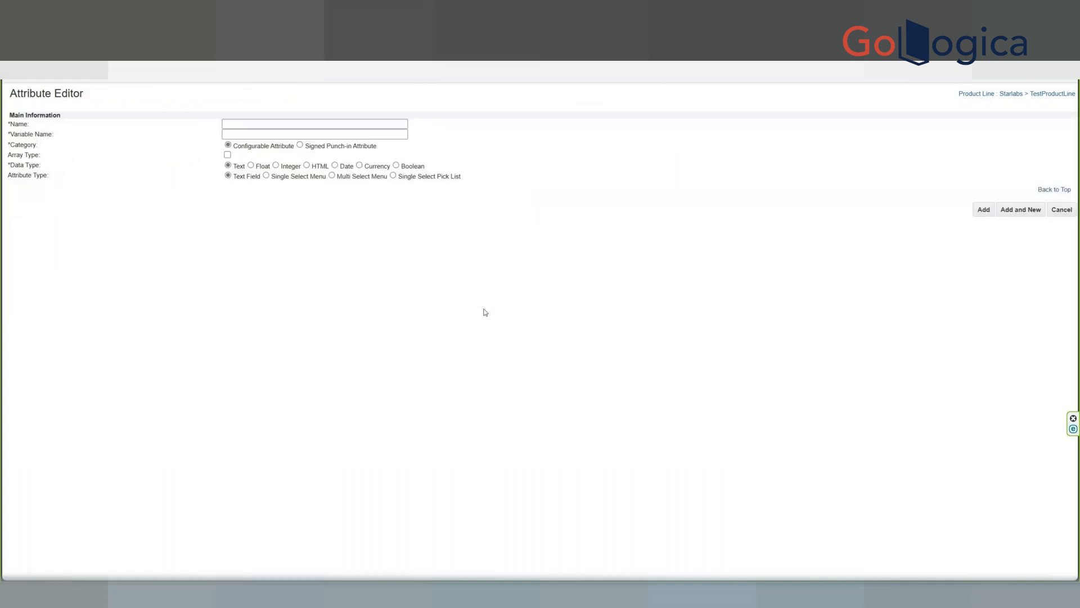
Prefill the new attribute from the saved Parts Qty Price Array Controller Attr entry and shorten its name to Parts Qty Price Array Attr.
left_click(237, 124)
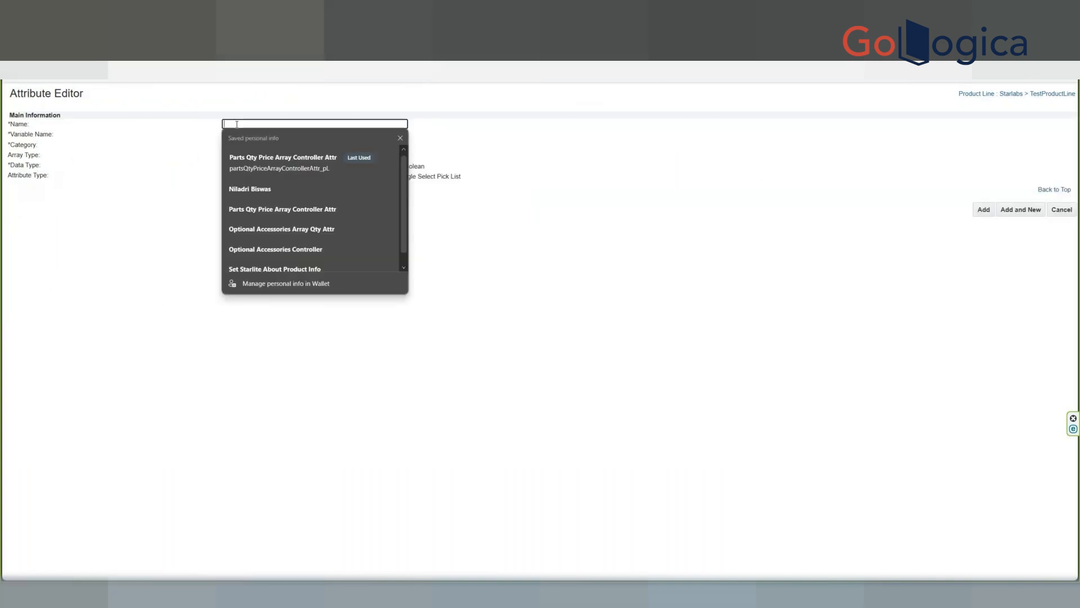
left_click(259, 160)
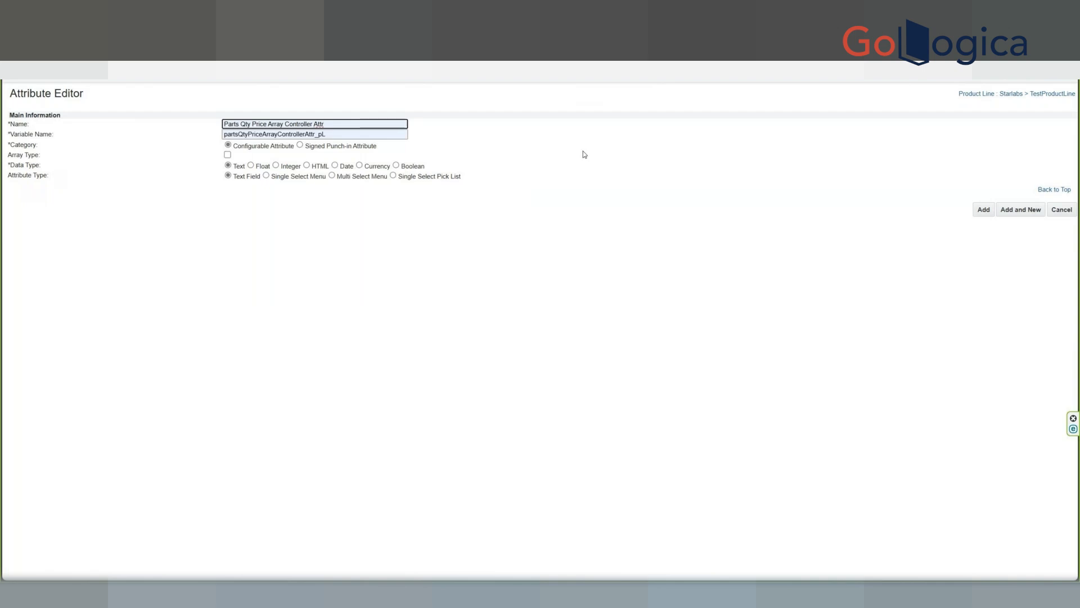
key("BackSpace")
key("BackSpace")
key("BackSpace")
key("BackSpace")
key("BackSpace")
key("BackSpace")
key("BackSpace")
key("BackSpace")
key("BackSpace")
key("BackSpace")
key("BackSpace")
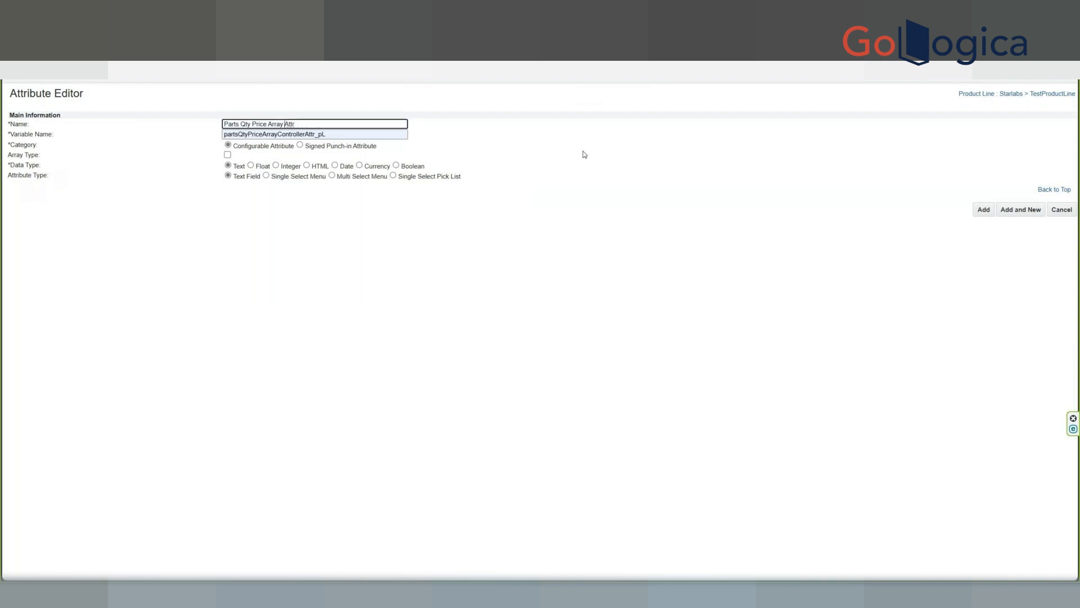
left_click(269, 132)
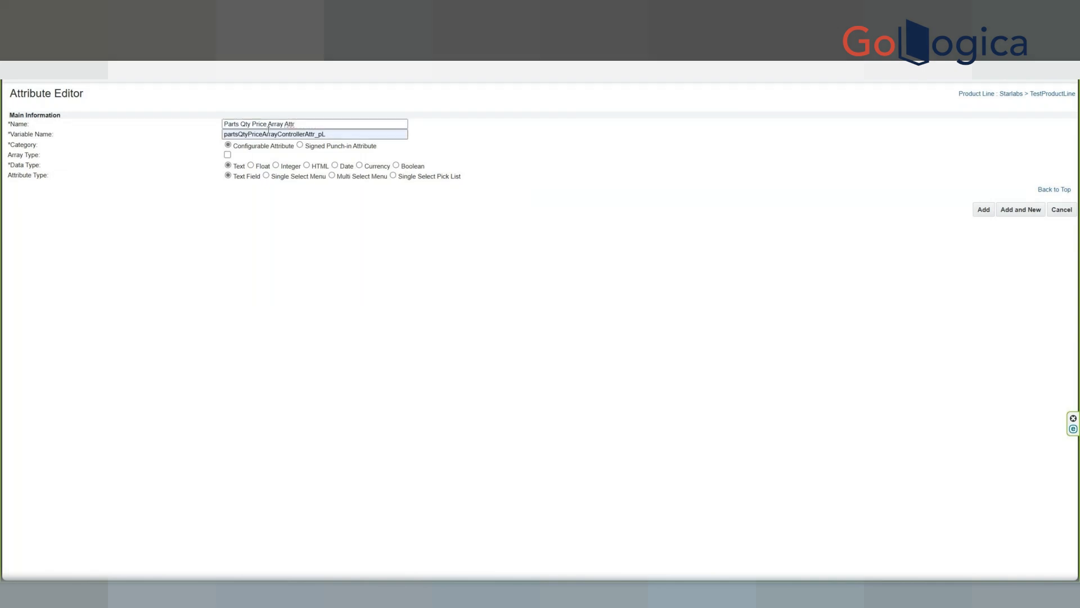
left_click(307, 121)
left_click(690, 159)
Make the new attribute an array type and shorten its name to Parts Array Attr.
left_click(227, 156)
left_click(251, 125)
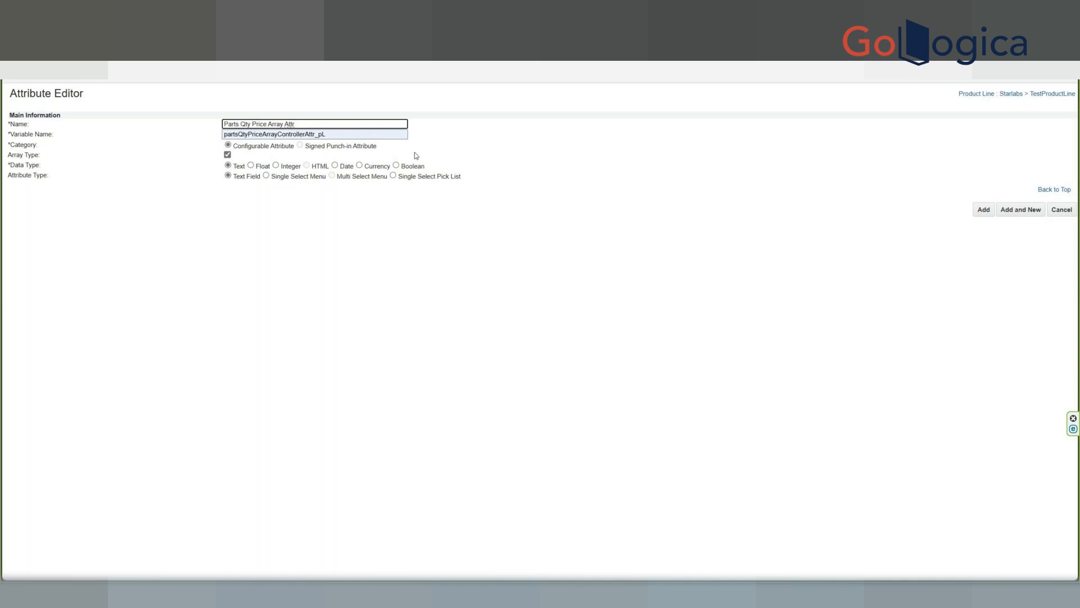
key("BackSpace")
key("BackSpace")
key("BackSpace")
key("BackSpace")
key("BackSpace")
key("BackSpace")
key("BackSpace")
key("BackSpace")
key("BackSpace")
key("BackSpace")
key("BackSpace")
key("Tab")
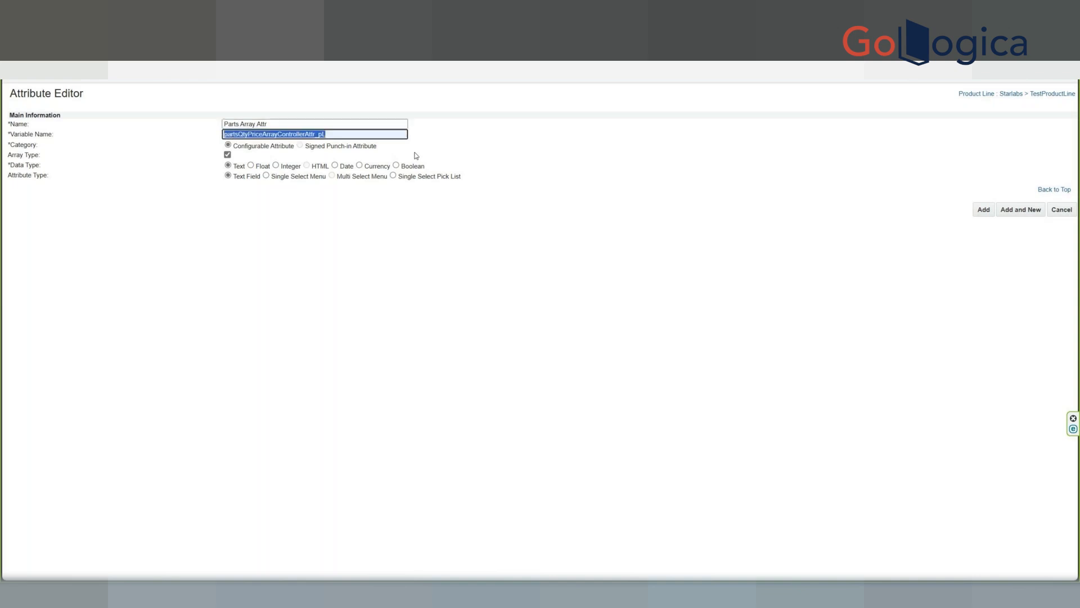
Set the variable name to partsArrayAttr_pL, keep the Text data type and add the attribute.
key("BackSpace")
key("shift+Tab")
key("Tab")
type("+pL")
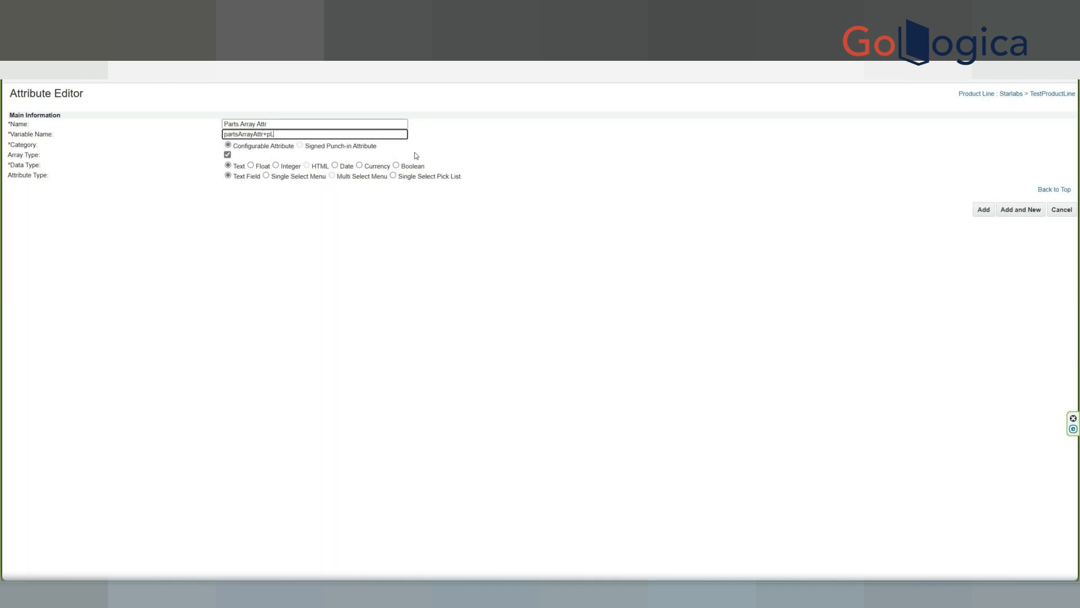
key("BackSpace")
key("BackSpace")
key("BackSpace")
type("_pL")
key("Tab")
left_click(318, 163)
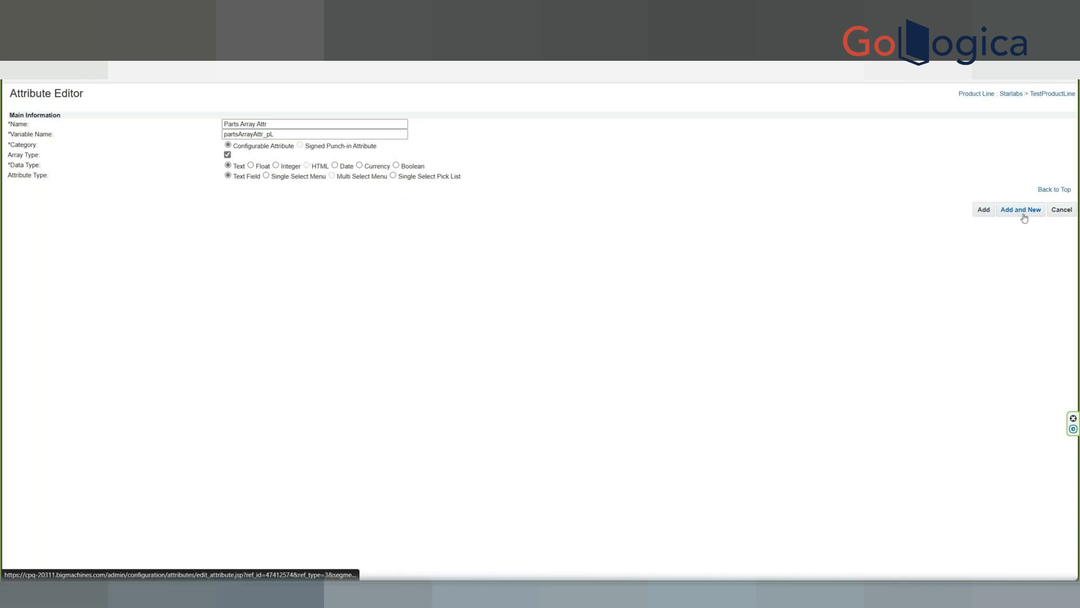
left_click(984, 211)
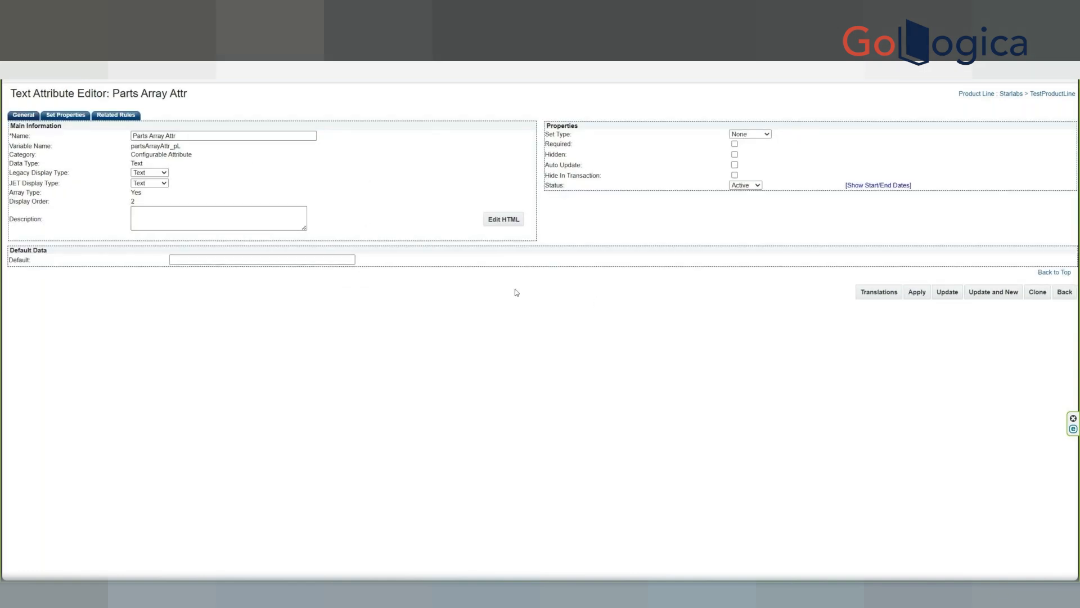
Start a new attribute named Qty Array Attr with the variable name qtyArrayAttr_pL.
left_click(979, 291)
left_click(249, 124)
left_click(249, 151)
left_click_drag(240, 123, 211, 127)
type("Qty Array Attr")
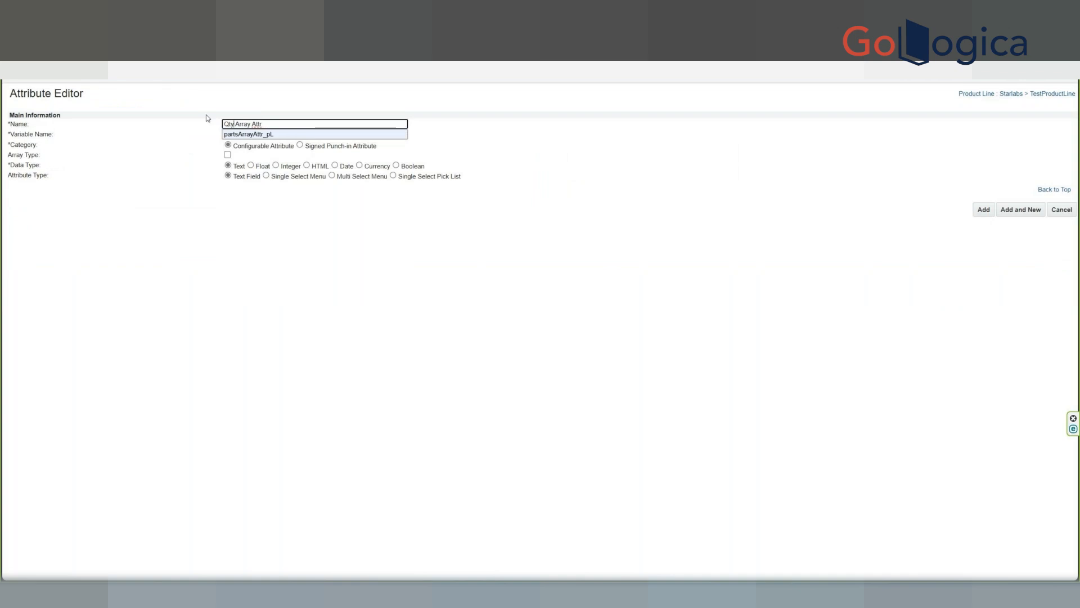
key("Tab")
type("qtyArrayAttr")
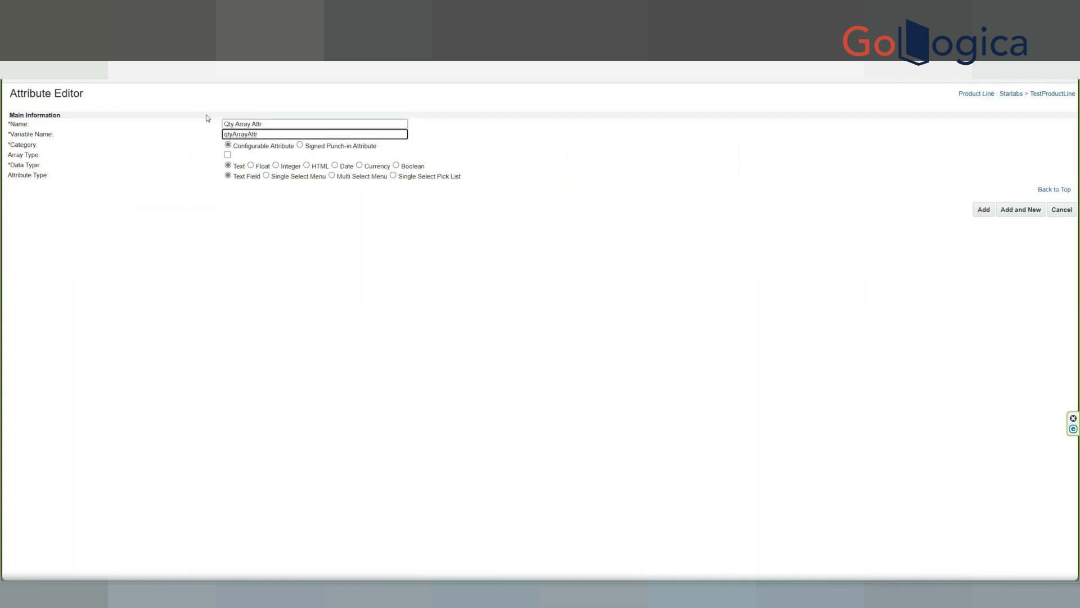
type("_pL")
key("Tab")
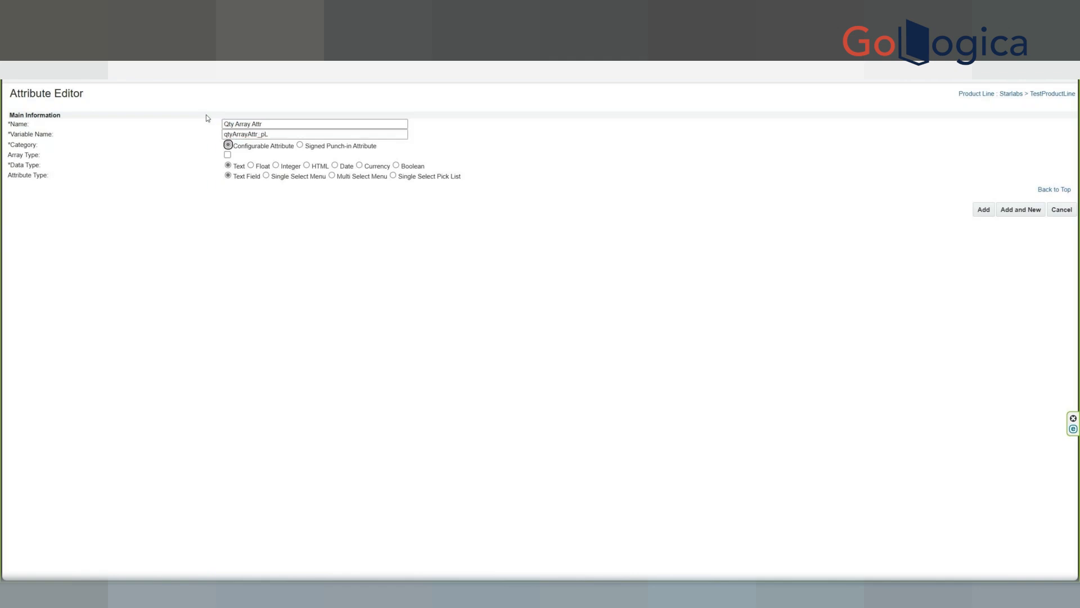
Make Qty Array Attr an array type with the Float data type and add it, continuing with a new attribute.
key("Tab")
key("space")
left_click(252, 166)
left_click(1020, 213)
Prefill the new attribute from the saved Parts Qty Price Array Controller Attr entry and shorten its name to Price Array Controller Attr.
left_click(237, 123)
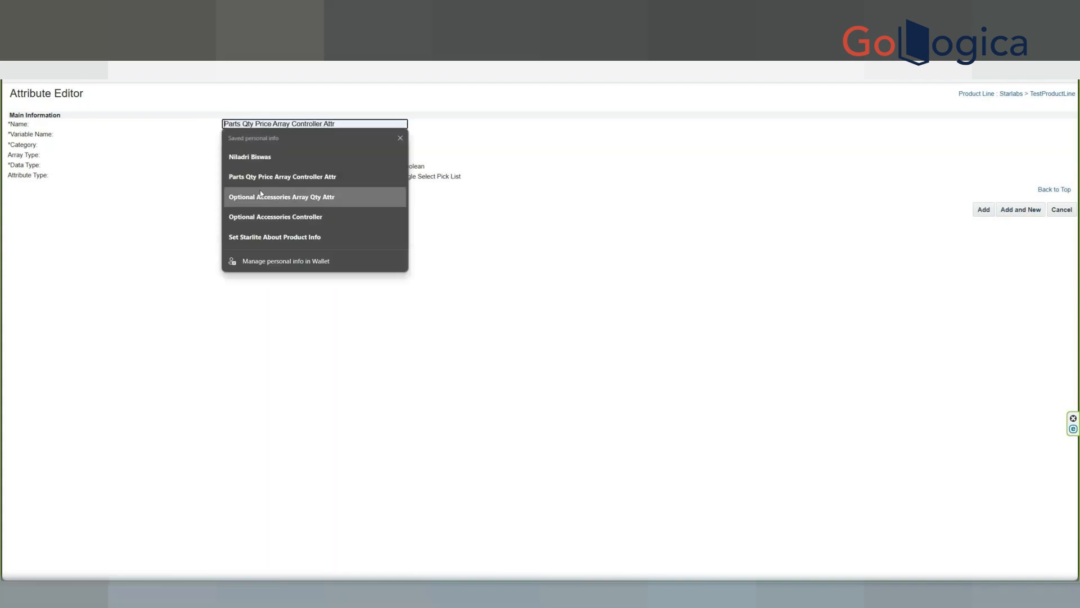
left_click(264, 177)
left_click(253, 124)
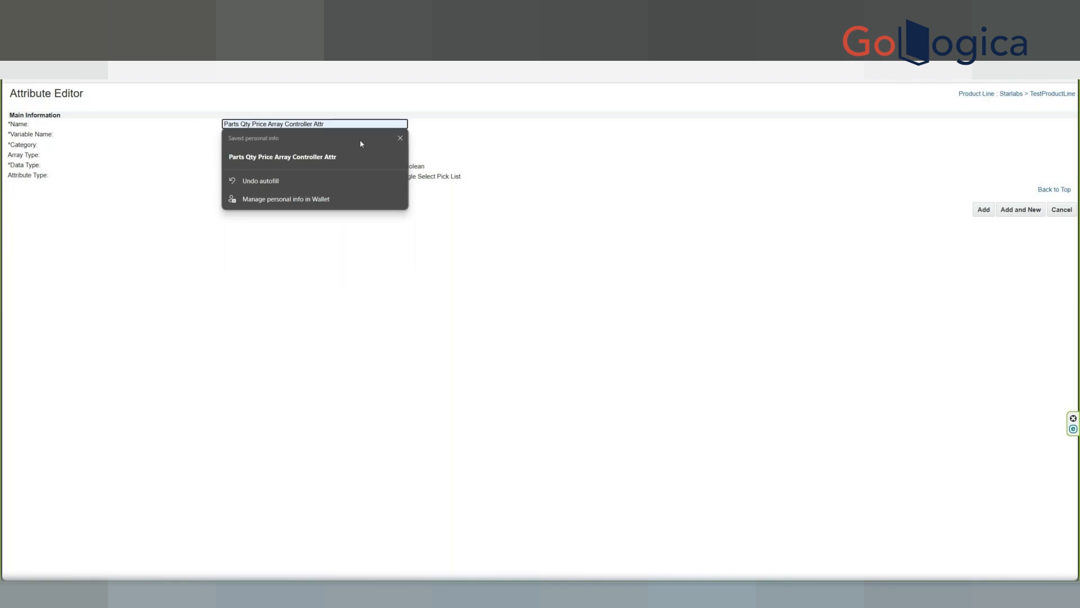
key("ctrl+BackSpace")
key("ctrl+BackSpace")
left_click(326, 124)
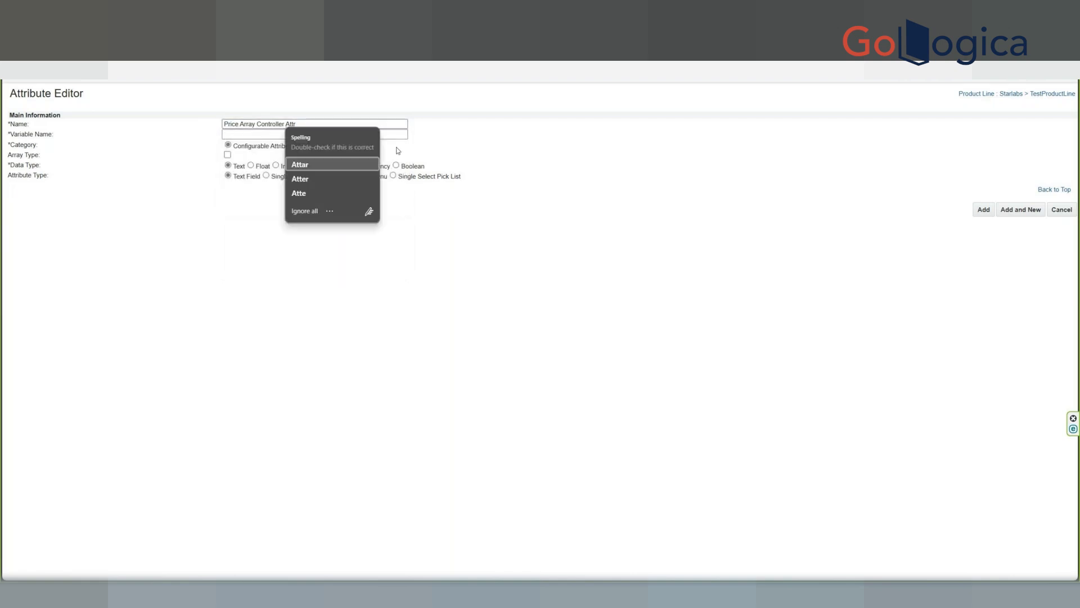
left_click(271, 119)
Set the variable name to priceArrayControllerAttr_pL, make it an array type with the Float data type and add the attribute.
left_click(331, 135)
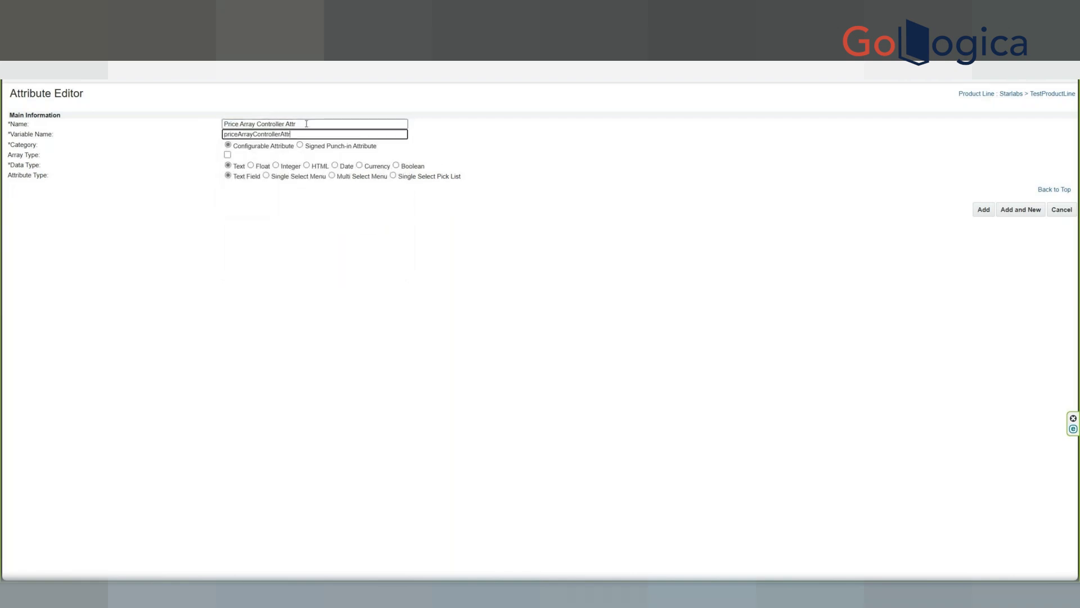
type("_pL")
left_click(227, 155)
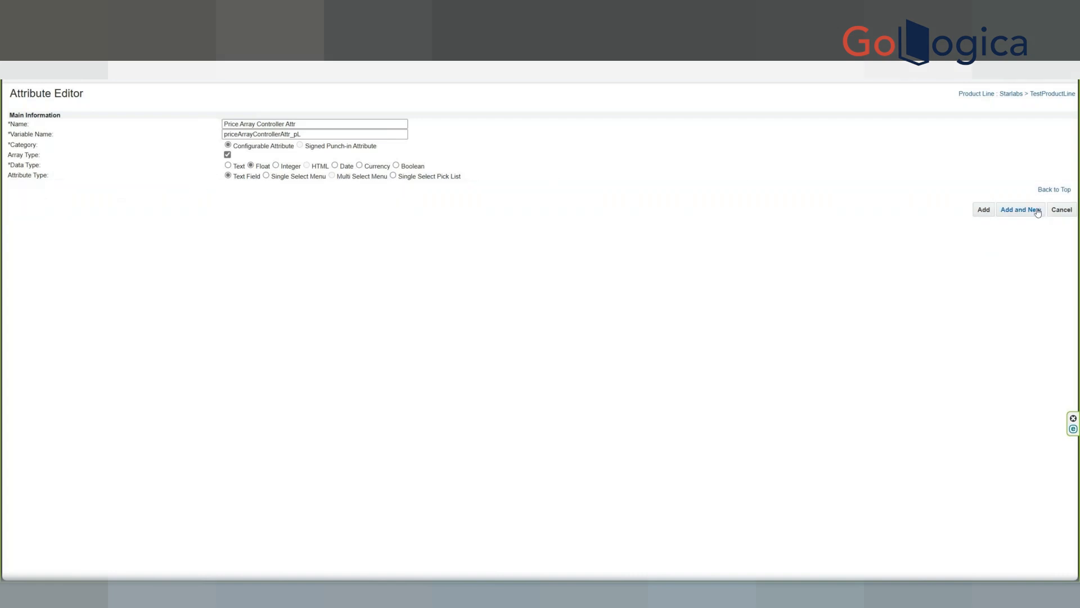
left_click(1020, 215)
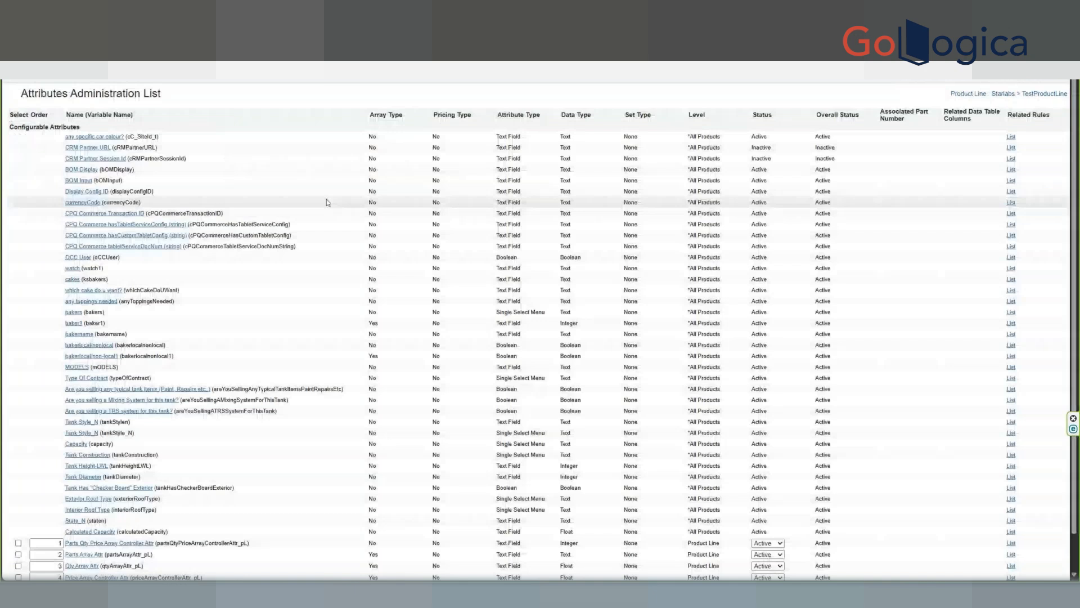
Delete the Price Array Controller Attr attribute from the TestProductLine attribute list.
scroll(327, 199, "down", 3)
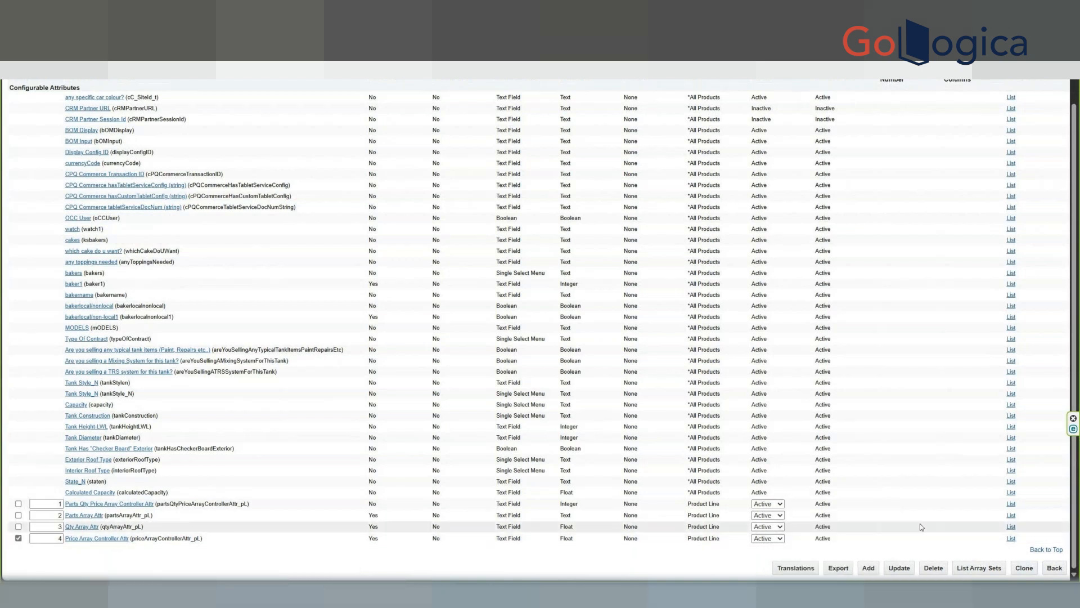
scroll(474, 453, "up", 1)
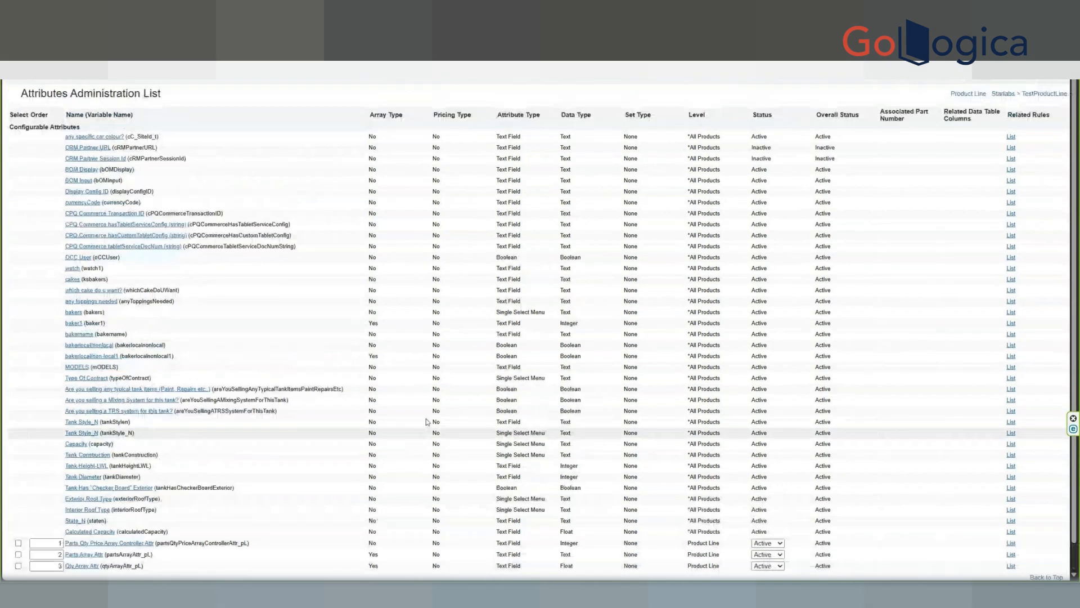
Start a new attribute, prefill it from the saved Parts Qty Price Array Controller Attr entry and shorten its name to Price Array Attr.
scroll(426, 421, "down", 1)
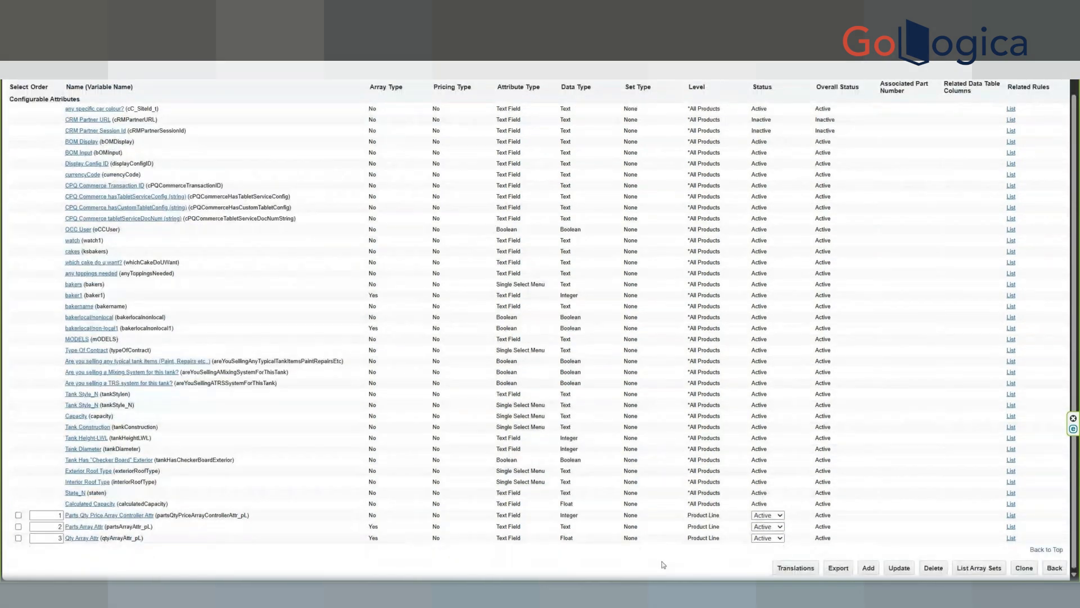
left_click(869, 570)
left_click(233, 123)
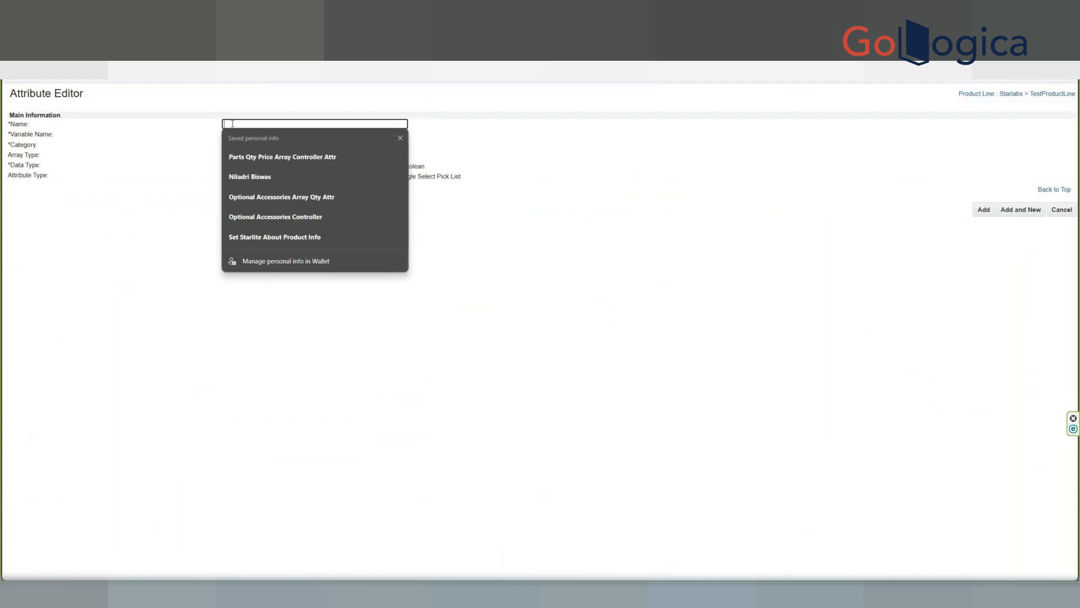
left_click(246, 154)
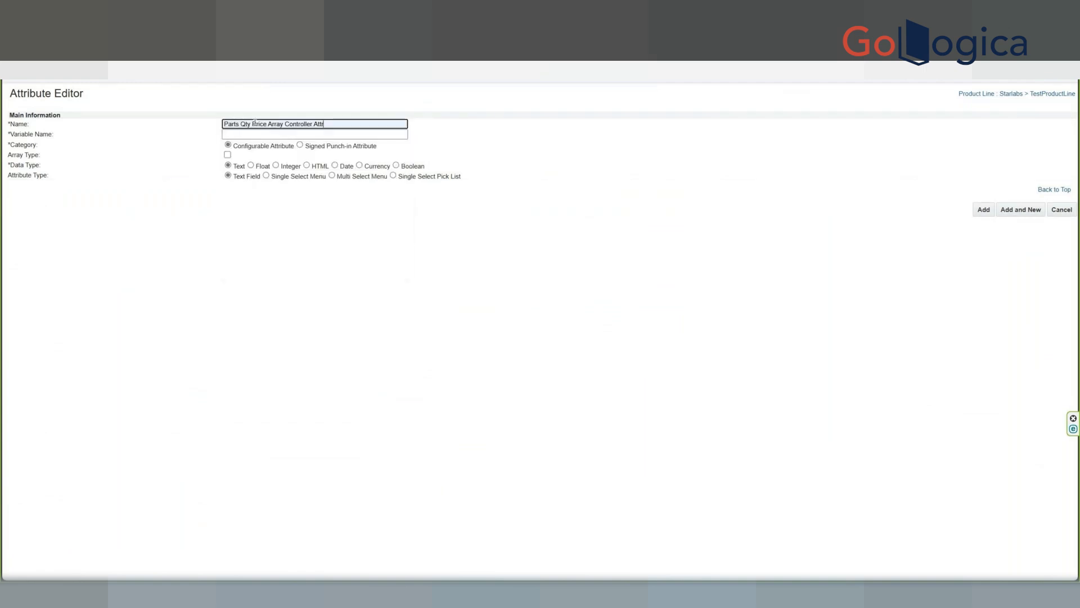
key("BackSpace")
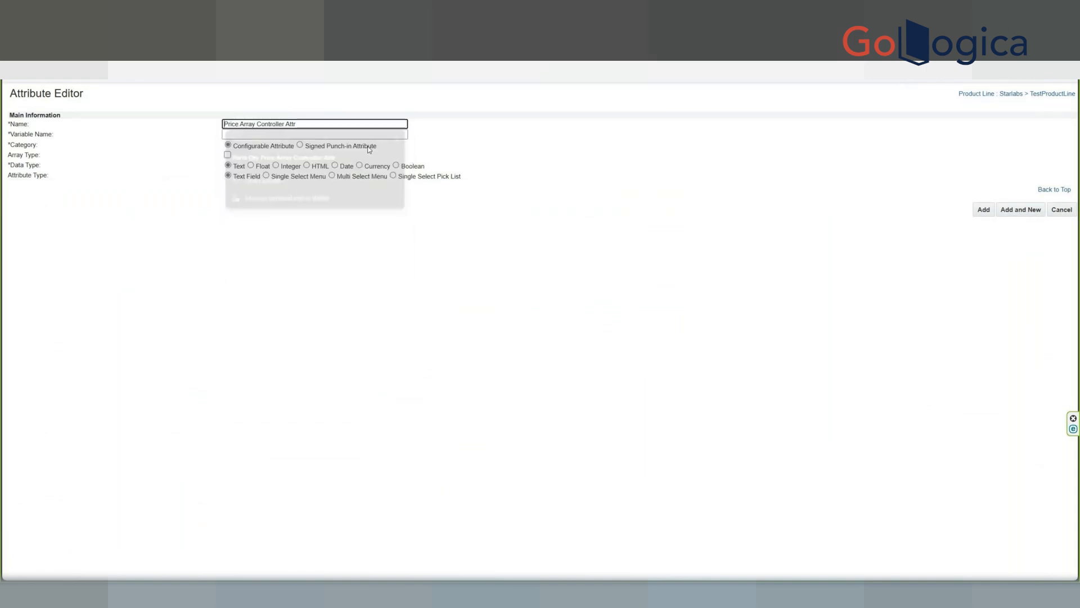
key("Delete")
key("Delete")
key("Delete")
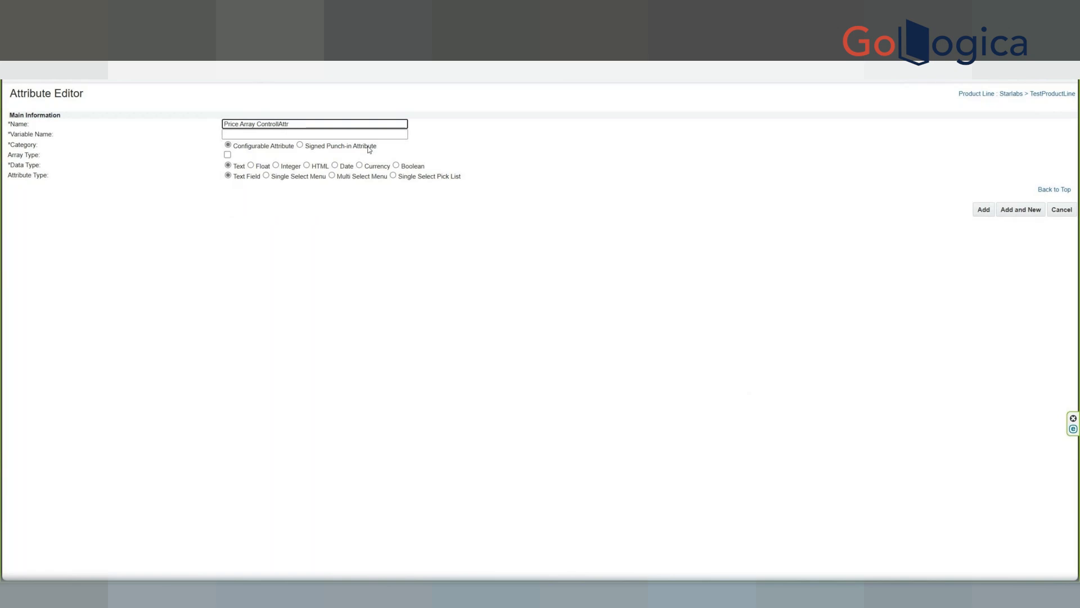
key("BackSpace")
key("BackSpace")
key("BackSpace")
key("BackSpace")
key("BackSpace")
key("BackSpace")
key("BackSpace")
key("BackSpace")
Set the variable name to priceArrayAttr_pL, make it an array type with the Float data type and add the attribute.
key("Tab")
type("_pL")
left_click(228, 154)
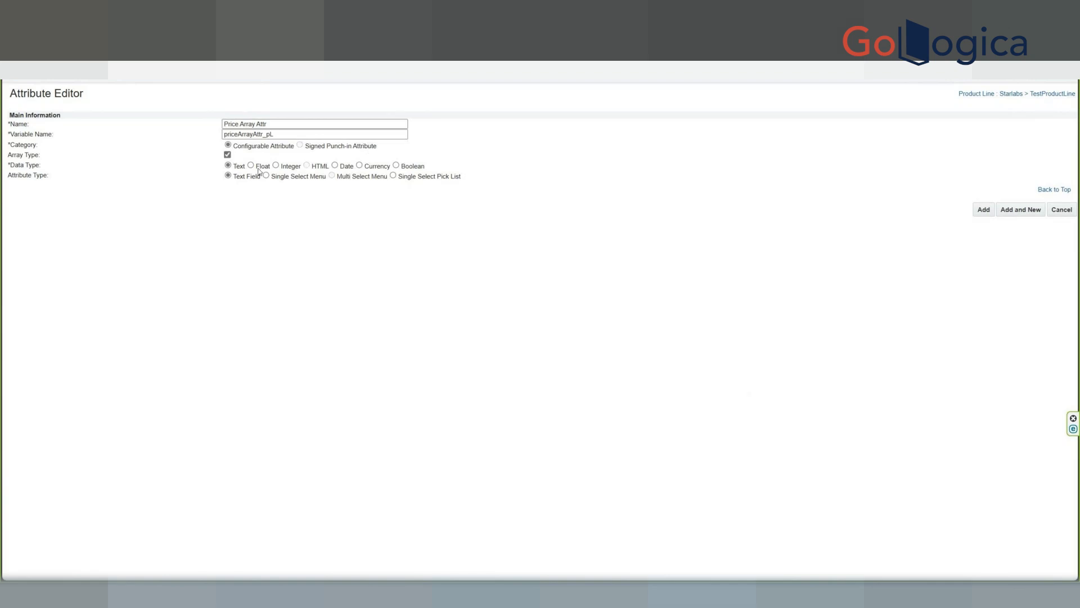
left_click(250, 165)
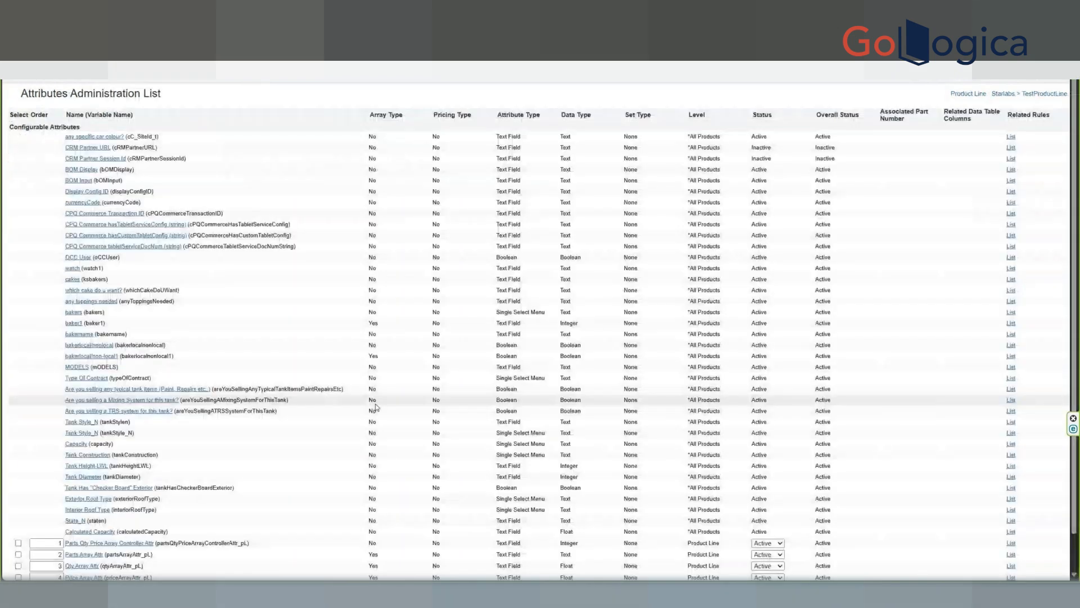
Start a new configurable array set for TestProductLine and prefill it from the saved Optional Accessories Array Set entry.
scroll(376, 407, "down", 2)
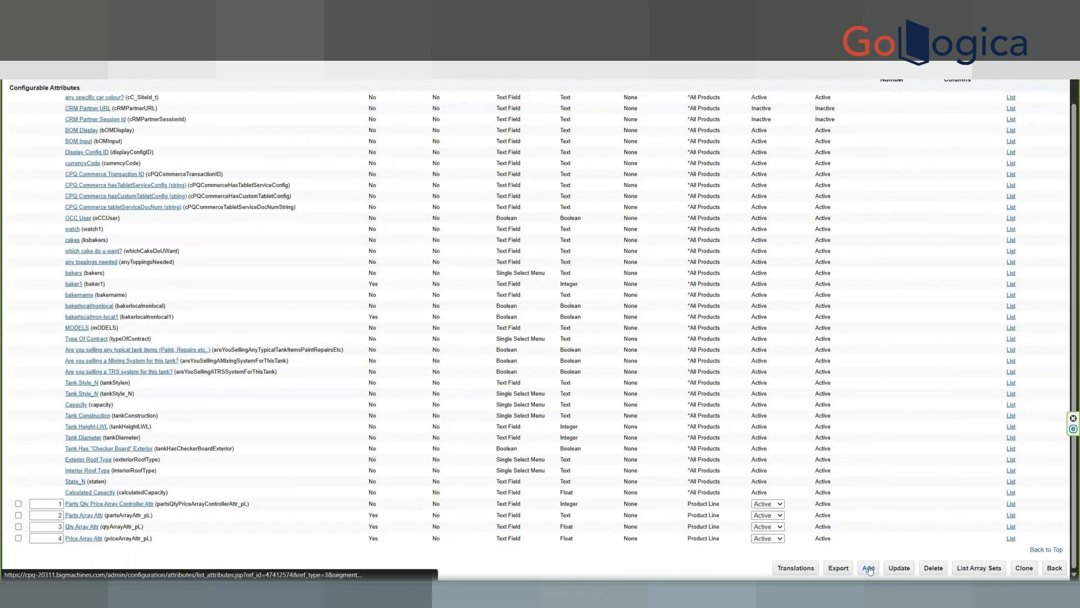
left_click(986, 569)
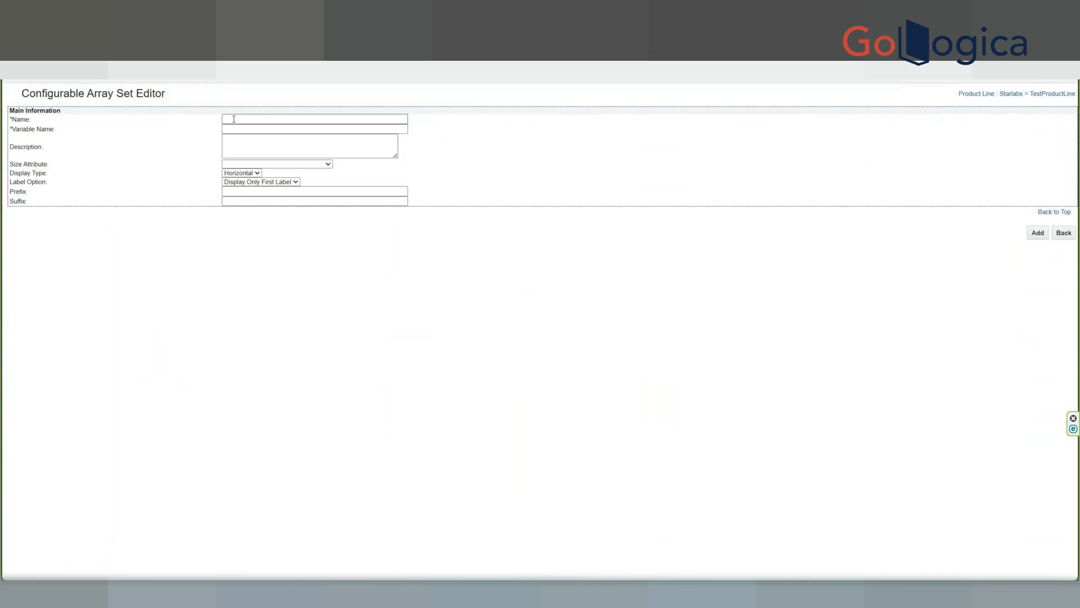
left_click(233, 119)
left_click(233, 119)
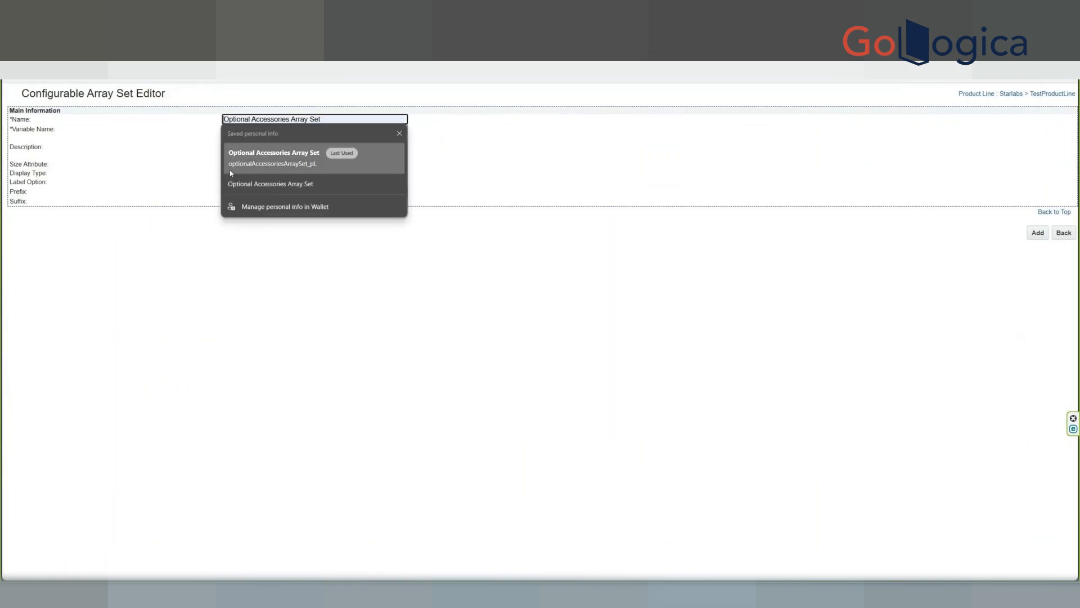
left_click(236, 147)
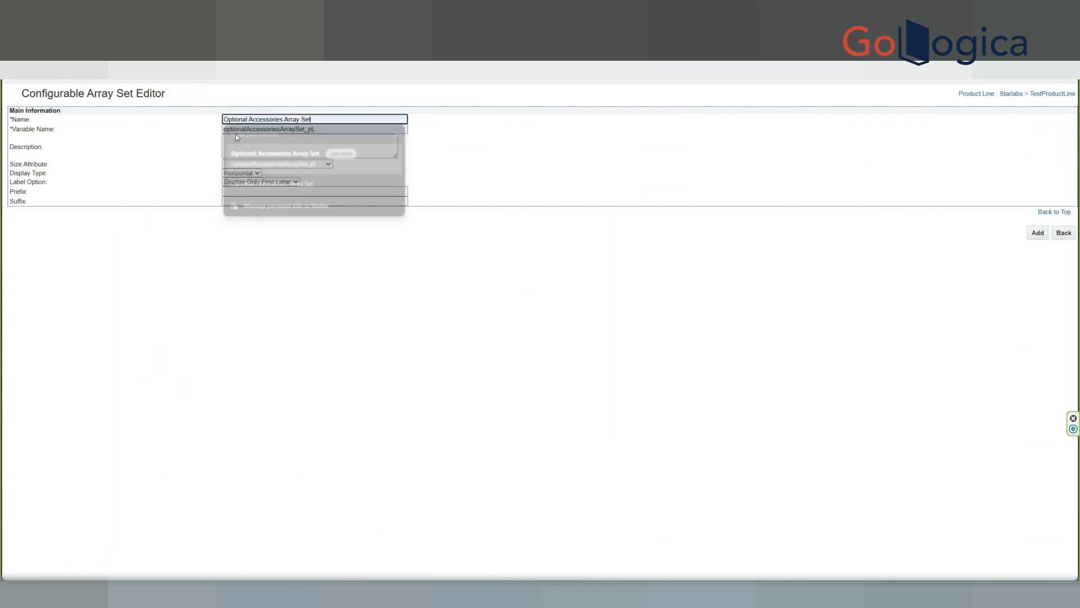
Rename the new array set to Parts Qty Price Array Set with the variable name partsQtyPriceArraySet_pL.
left_click_drag(284, 118, 202, 119)
key("BackSpace")
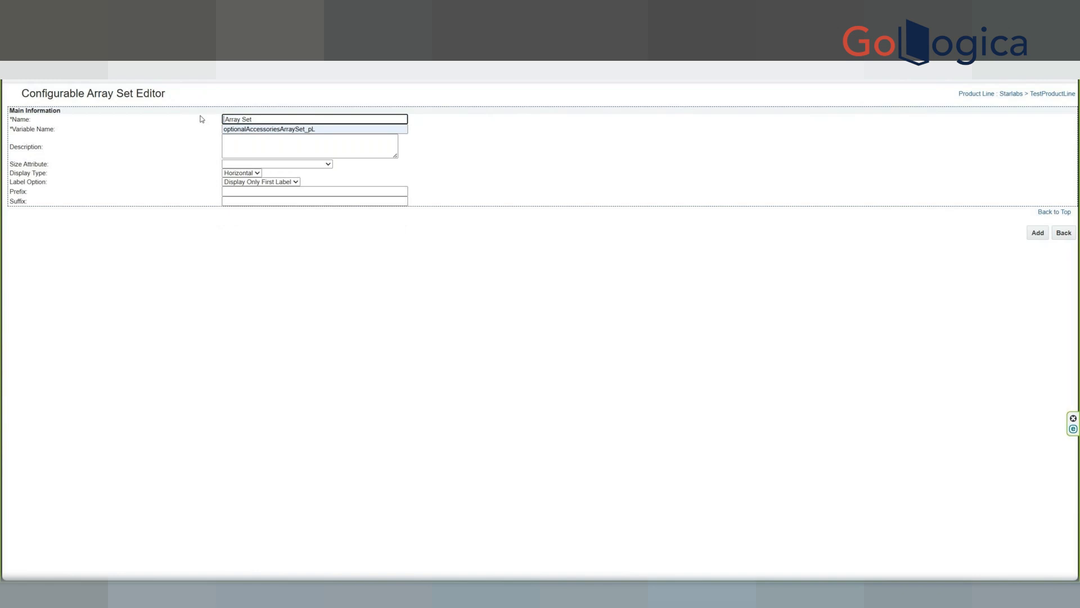
type("Paan")
key("BackSpace")
key("BackSpace")
key("BackSpace")
type("rts")
type("_")
key("BackSpace")
type("Qty Price")
key("ctrl+a")
key("Tab")
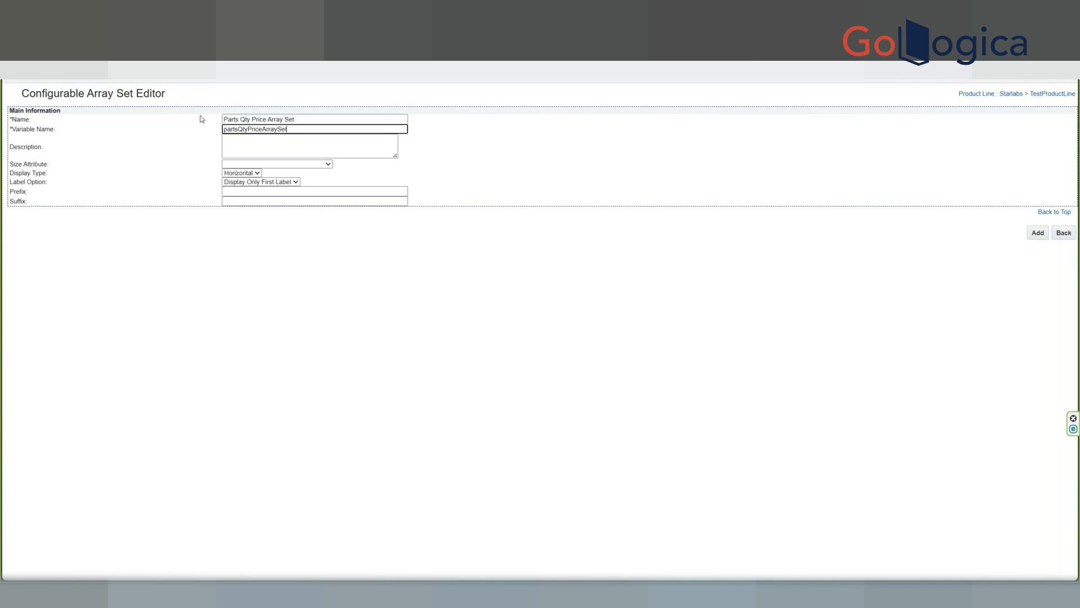
type("_pL")
key("Tab")
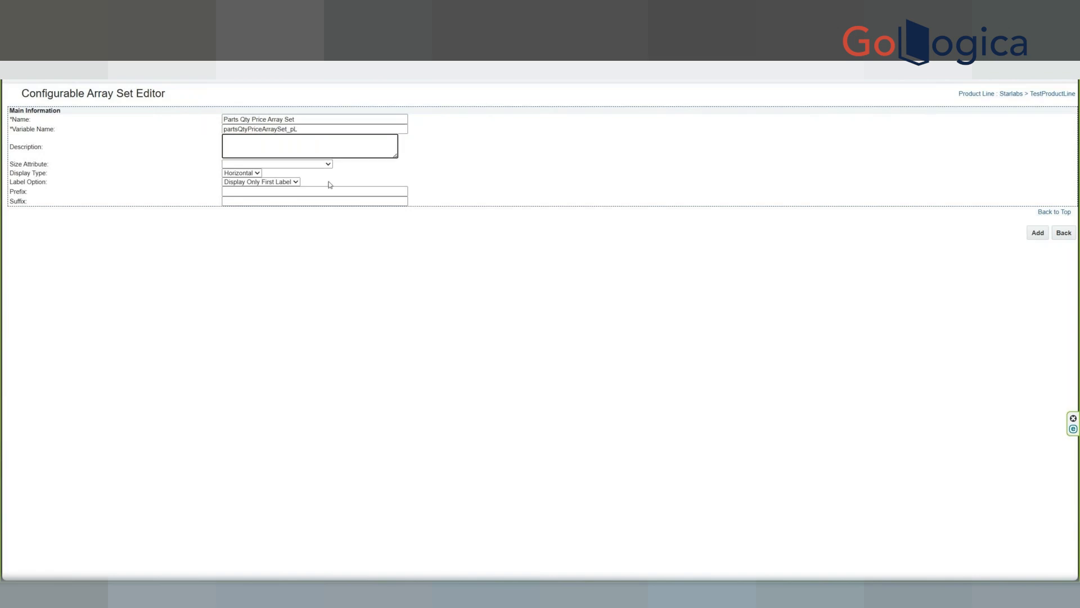
Set the size attribute to Parts Qty Price Array Controller Attr and the display type to Vertical, and add the array set.
left_click(328, 163)
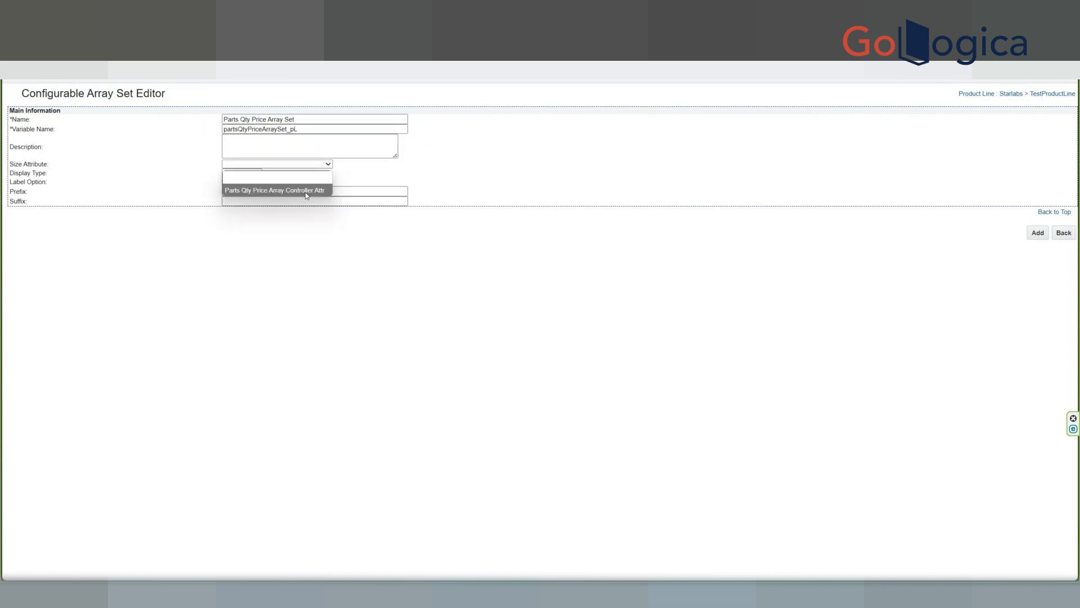
left_click(306, 194)
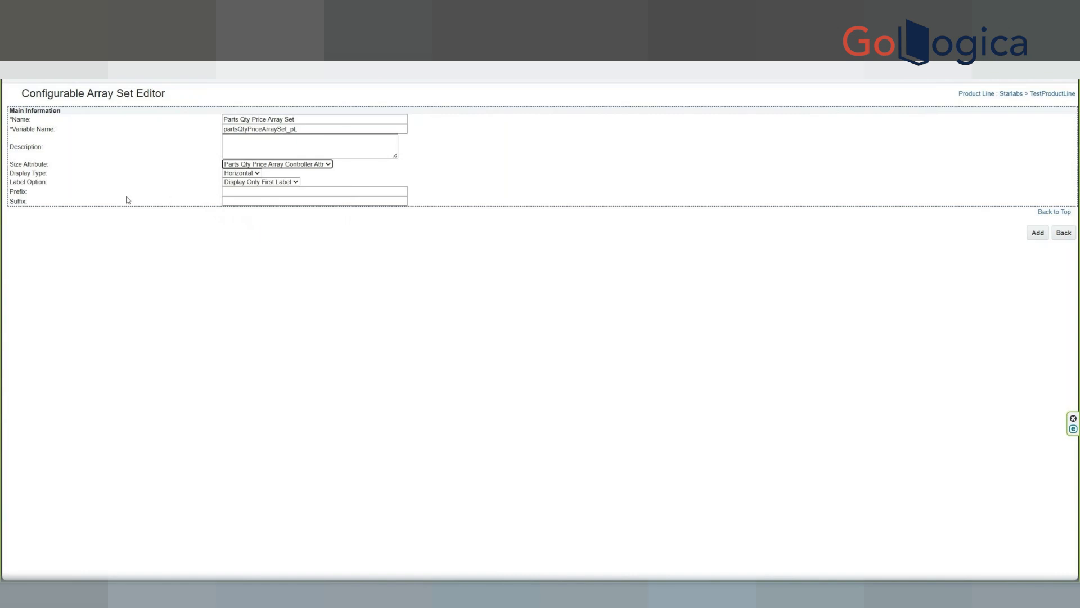
left_click(256, 173)
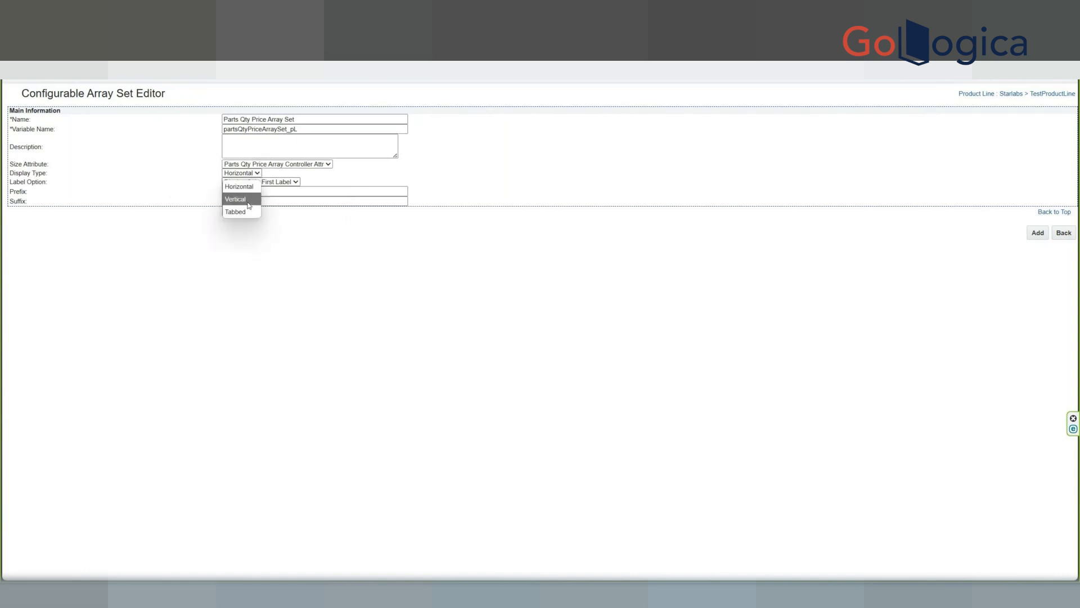
left_click(248, 203)
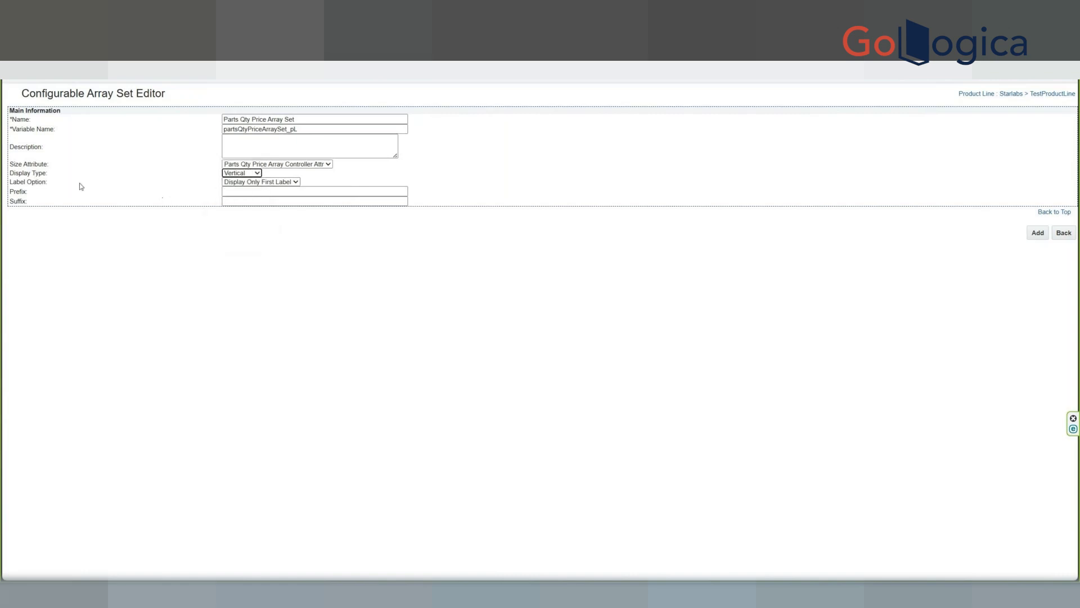
left_click(1038, 232)
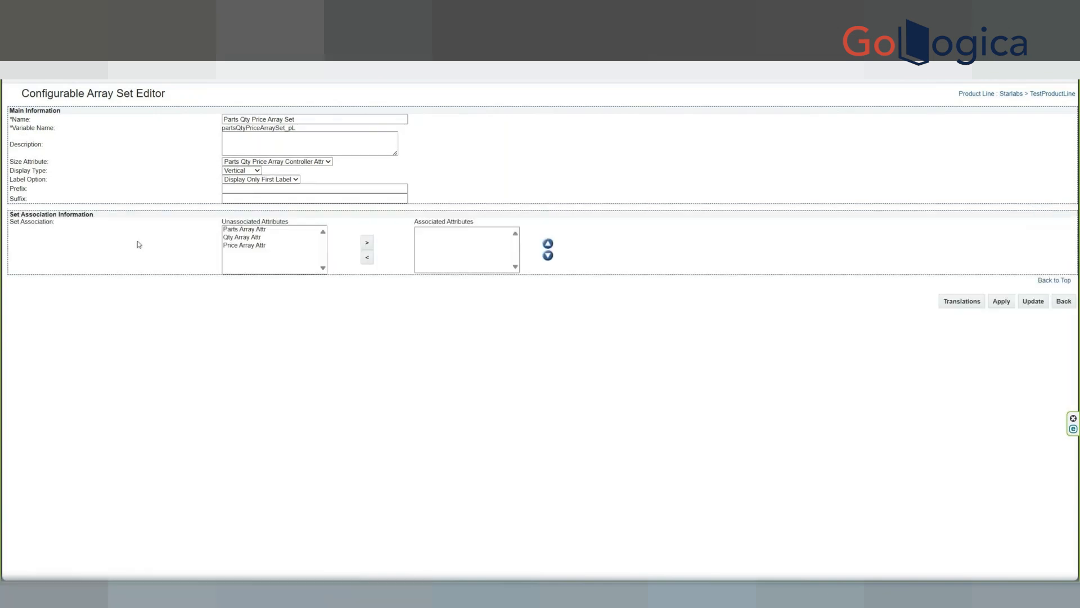
Associate Parts Array Attr, Qty Array Attr and Price Array Attr with the array set and save it, accepting the confirmation.
left_click_drag(236, 230, 245, 249)
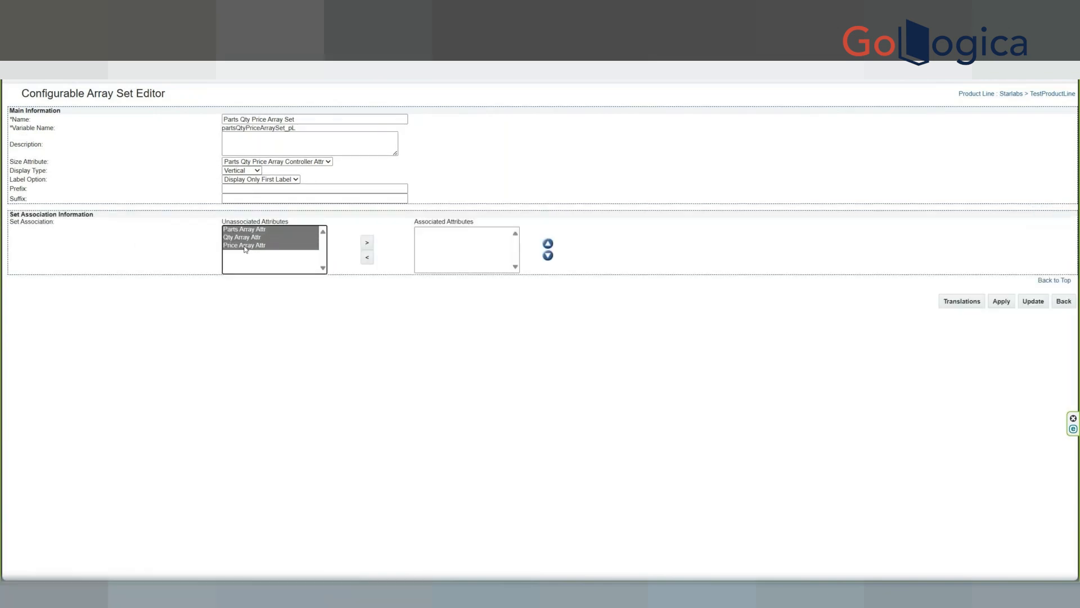
left_click(367, 243)
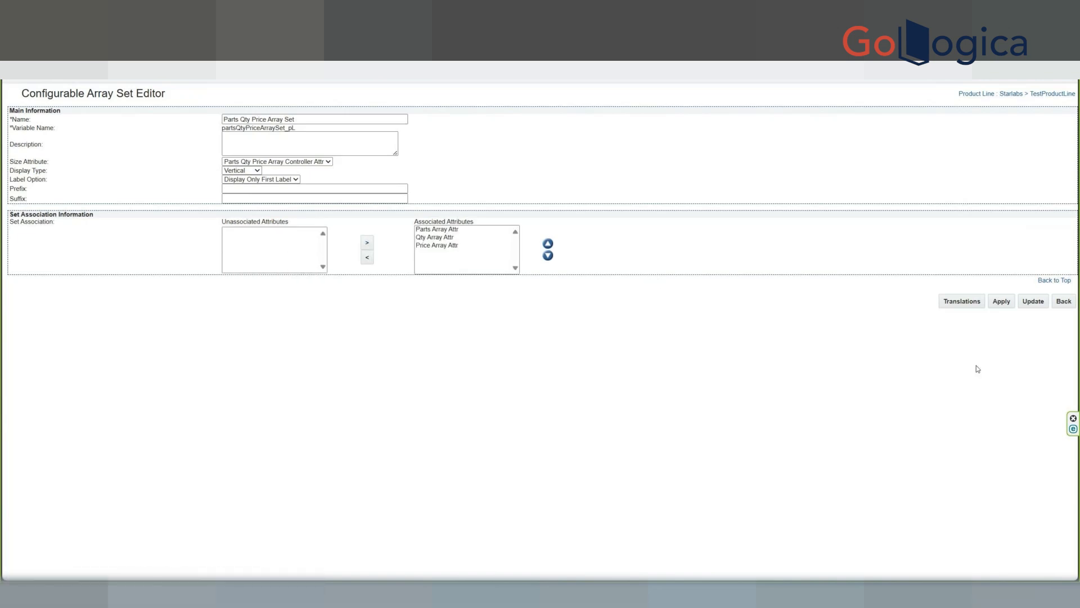
left_click(1002, 301)
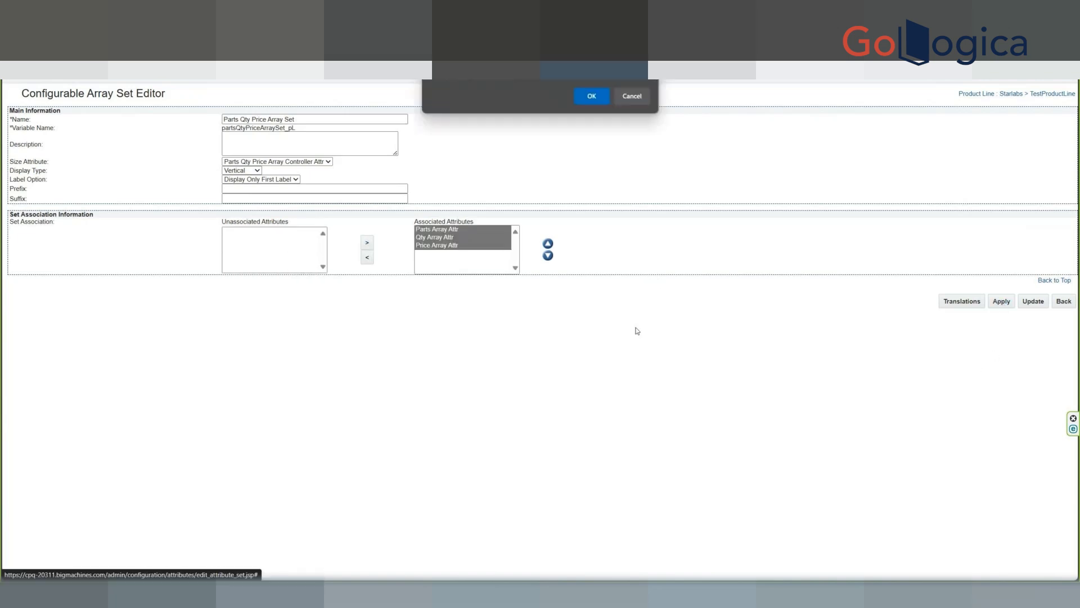
left_click(589, 96)
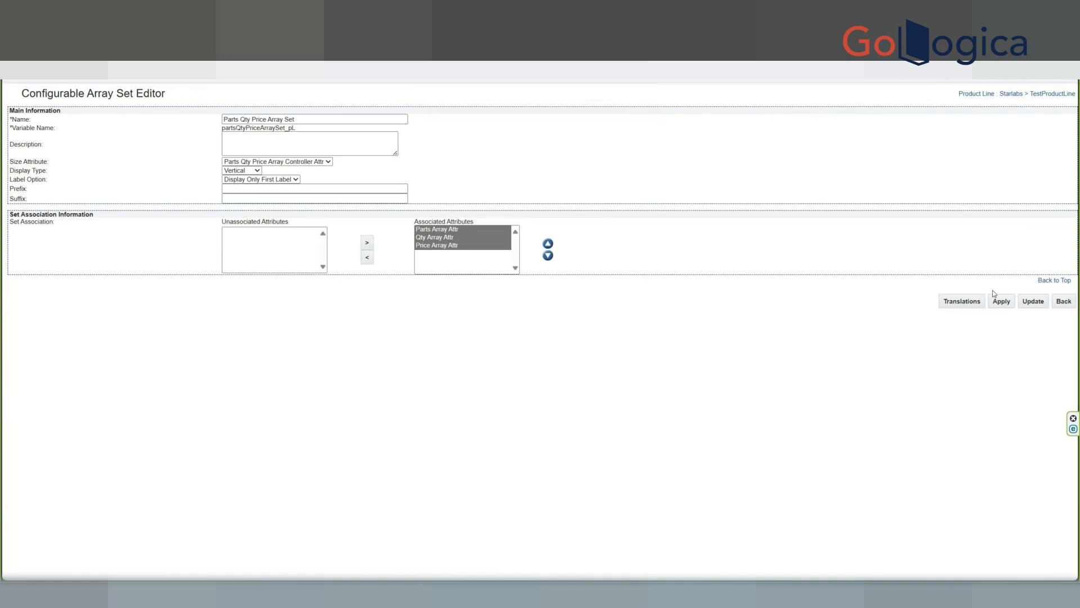
left_click(1033, 301)
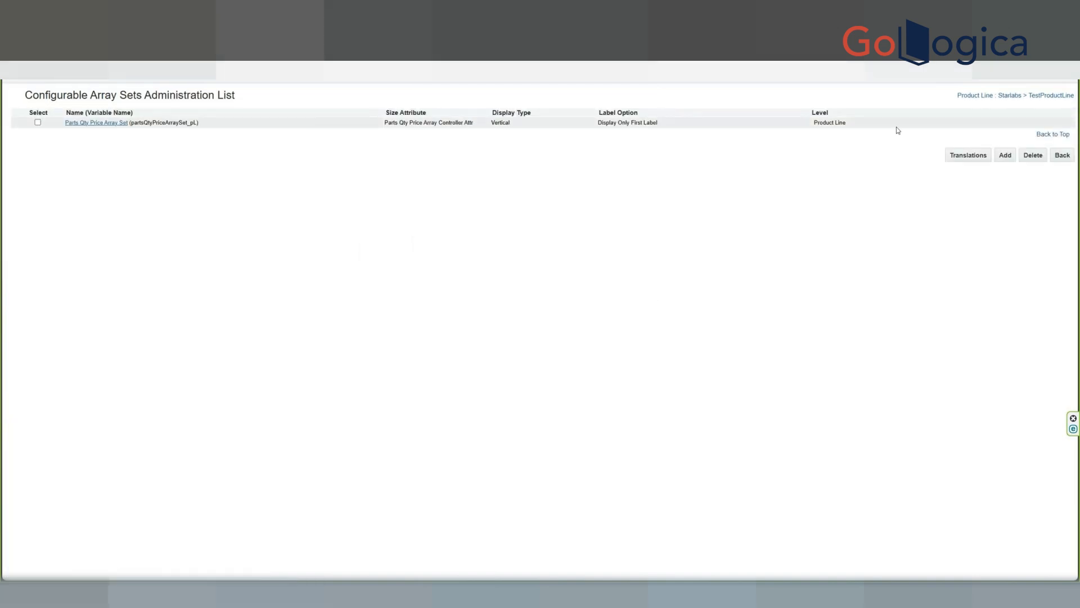
Leave the array set and attribute lists and open the list of models for TestProductLine.
left_click(1066, 159)
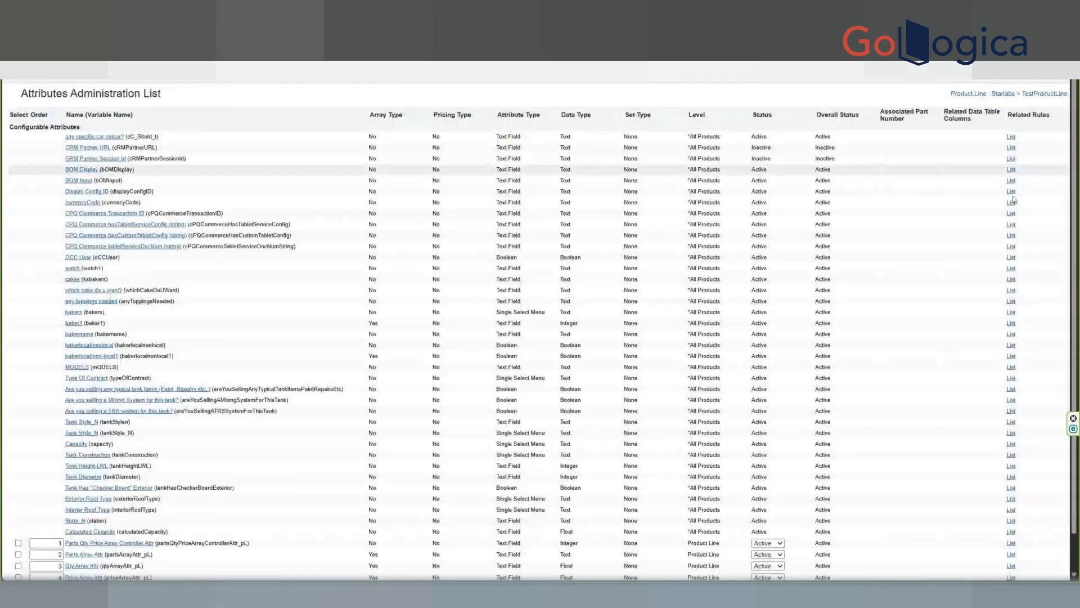
scroll(1002, 214, "down", 1)
scroll(922, 290, "down", 1)
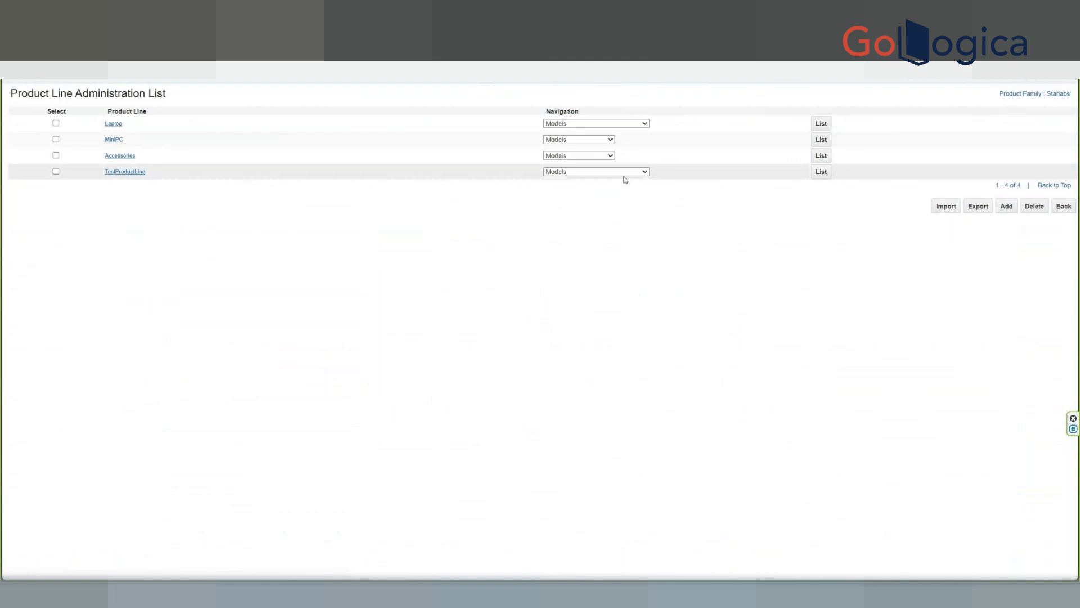
left_click(821, 172)
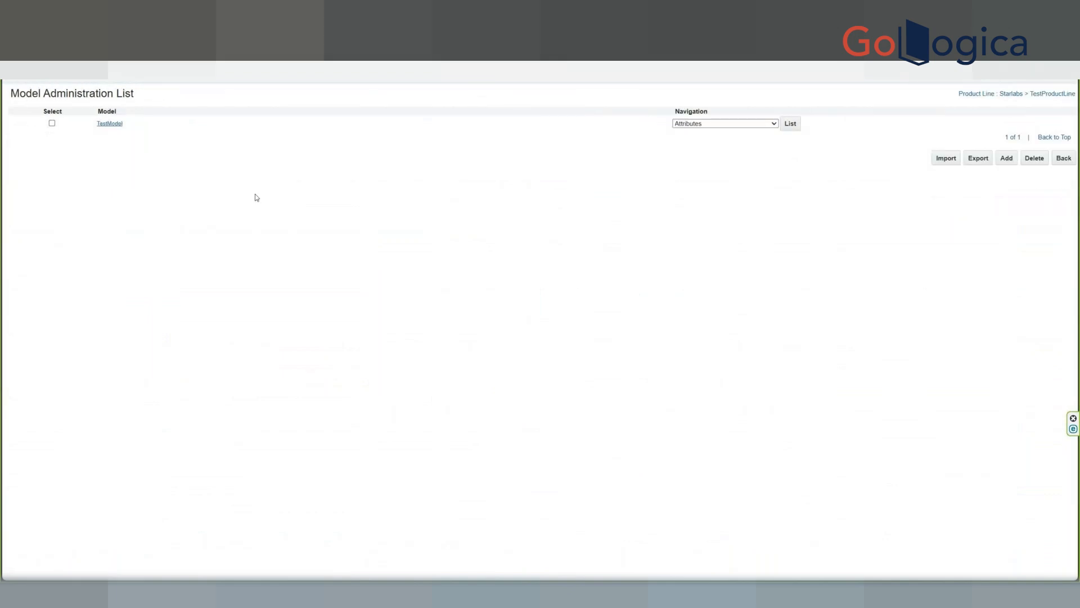
List the configuration flows of TestModel and open the desktop layout of CF-Start-End-Node.
left_click(744, 123)
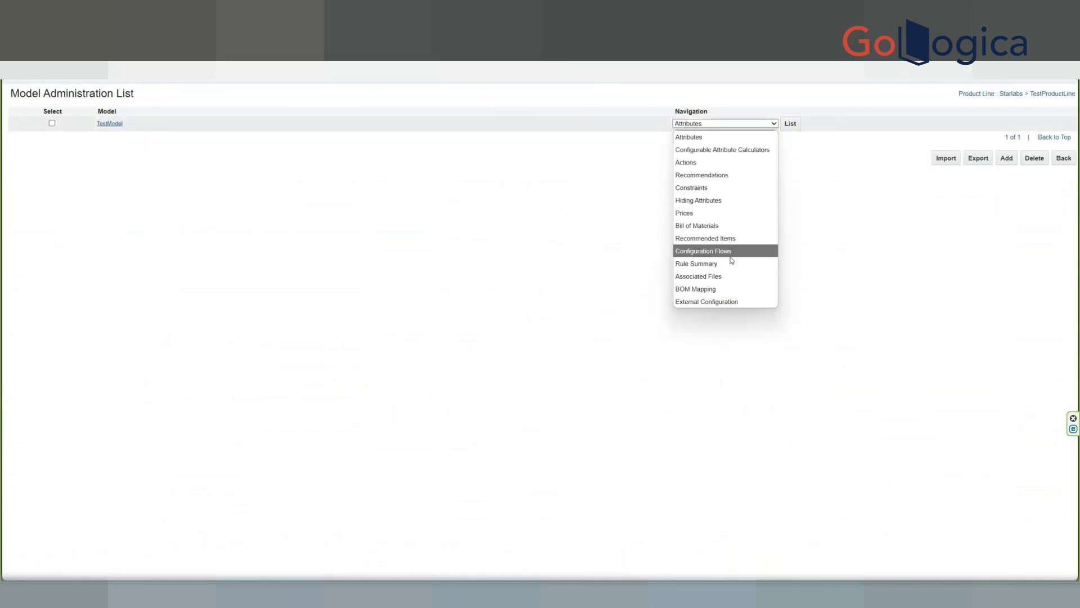
left_click(731, 251)
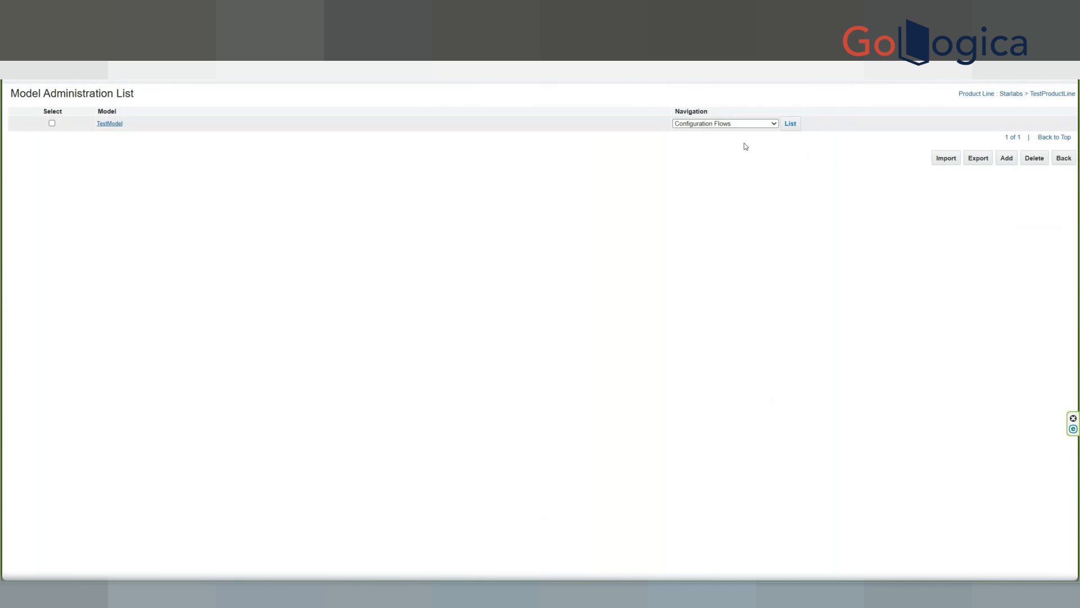
left_click(790, 123)
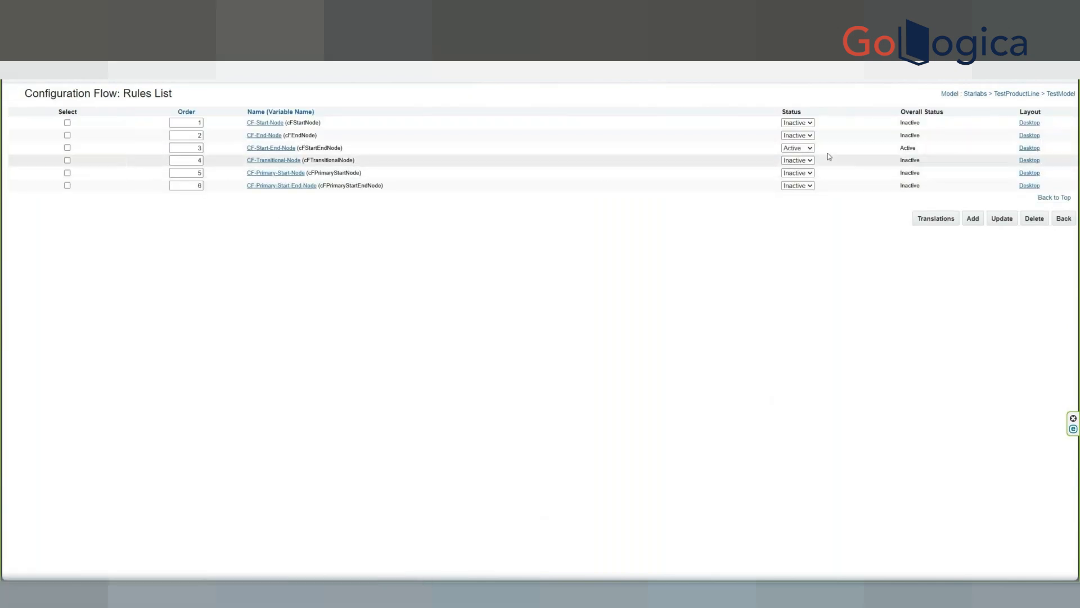
left_click(1030, 150)
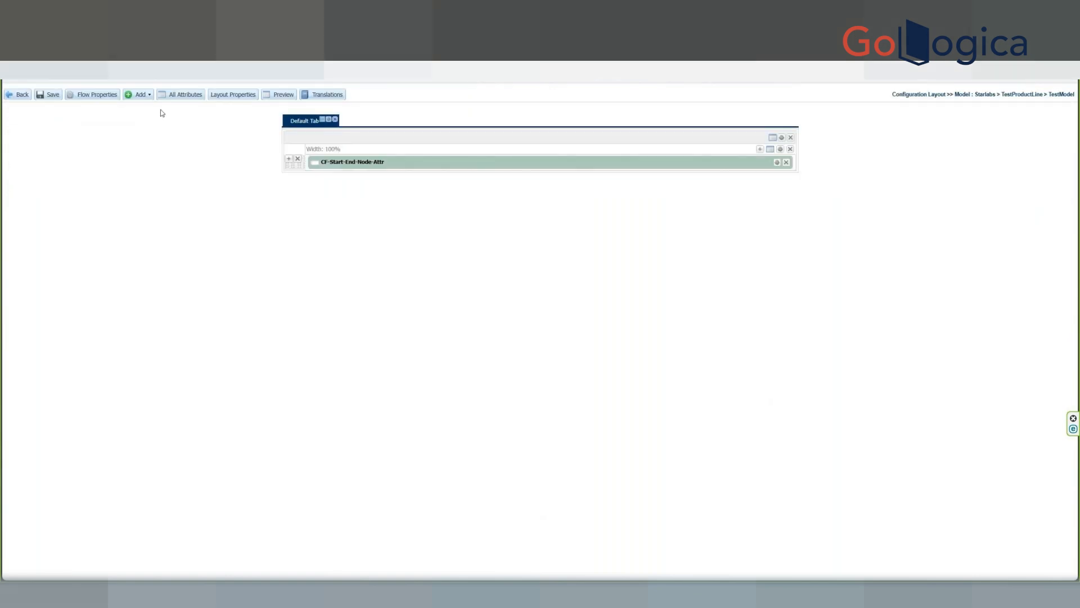
Add the product line attribute Parts Qty Price Array Controller Attr to the layout, below CF-Start-End-Node-Attr.
left_click(141, 96)
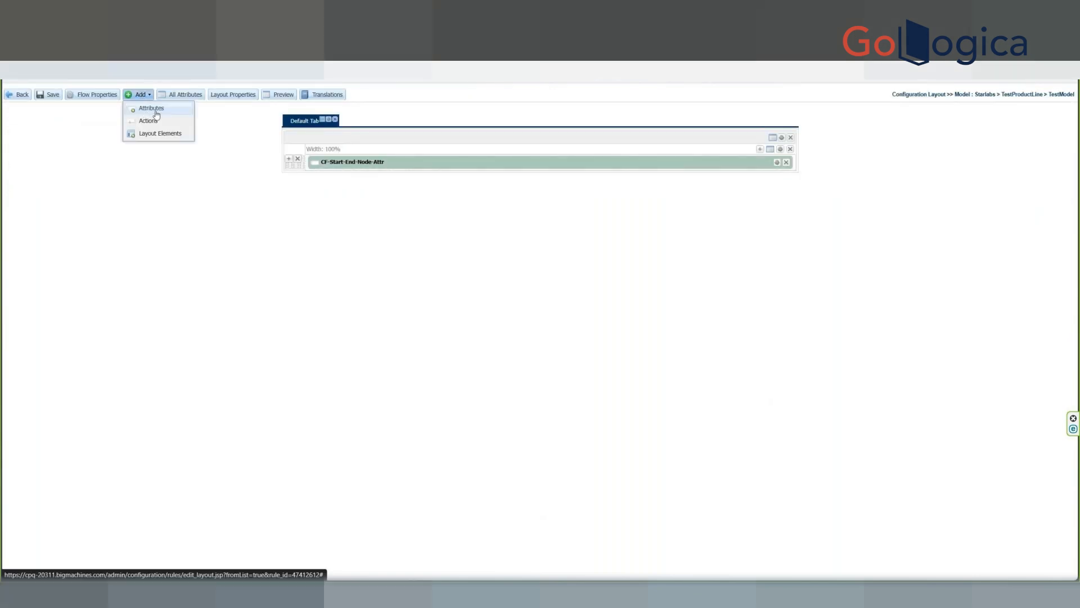
left_click(150, 111)
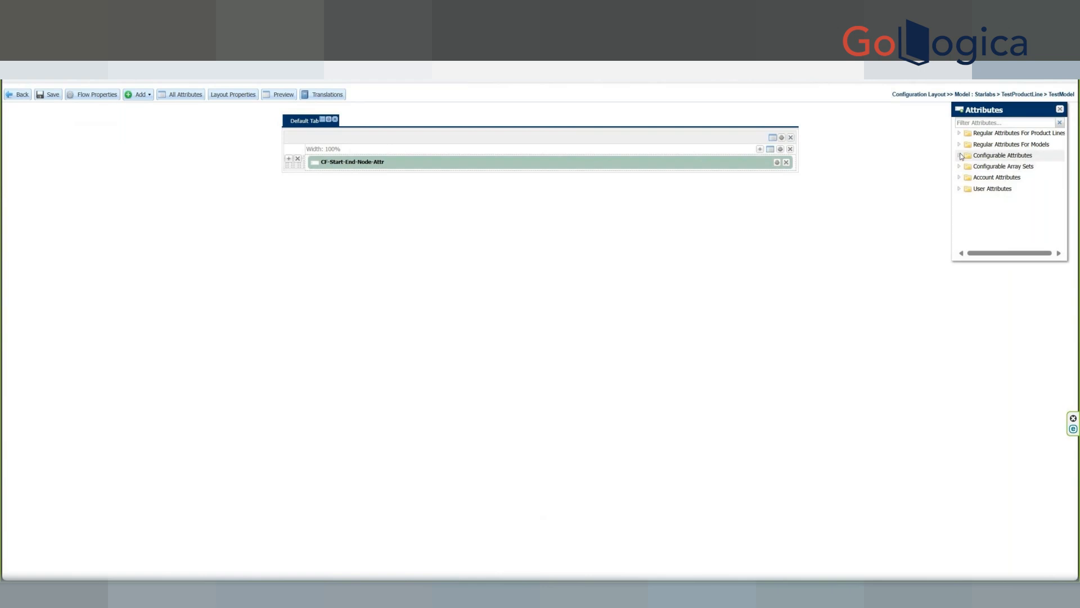
left_click(960, 155)
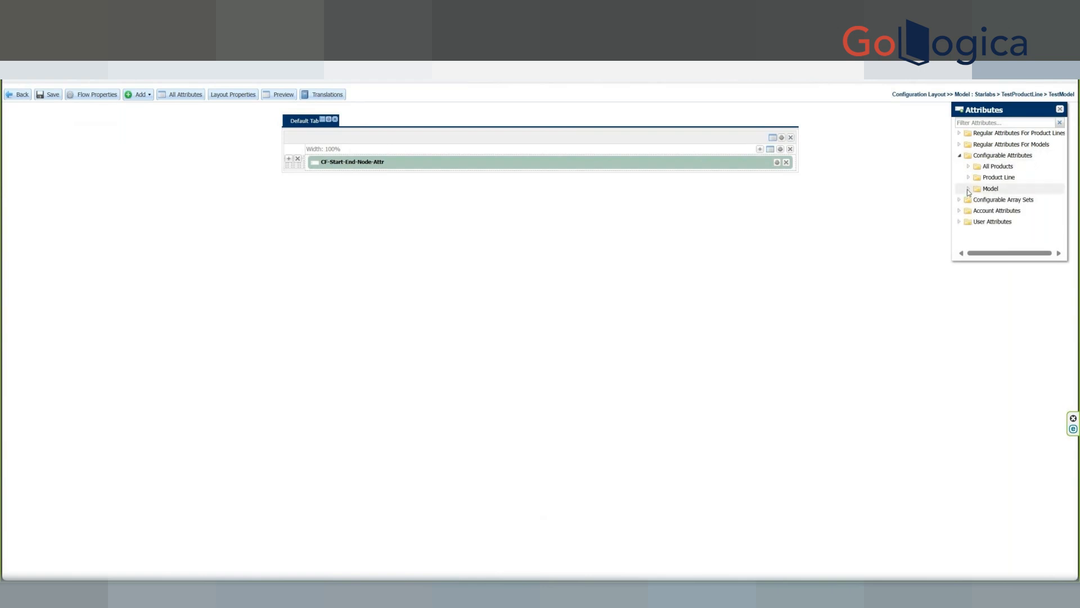
left_click(968, 177)
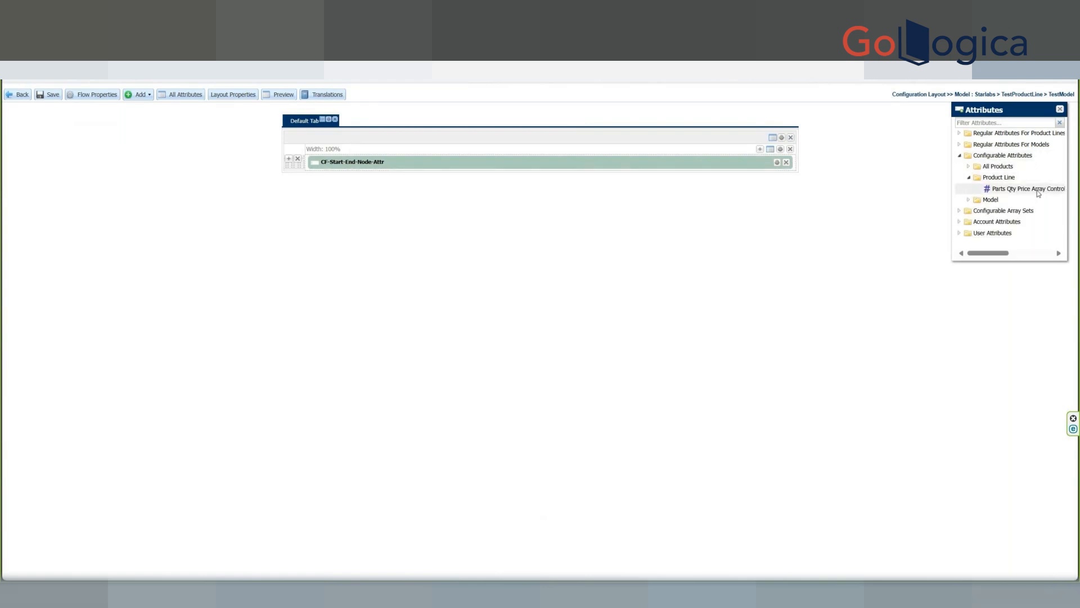
left_click_drag(1037, 192, 518, 163)
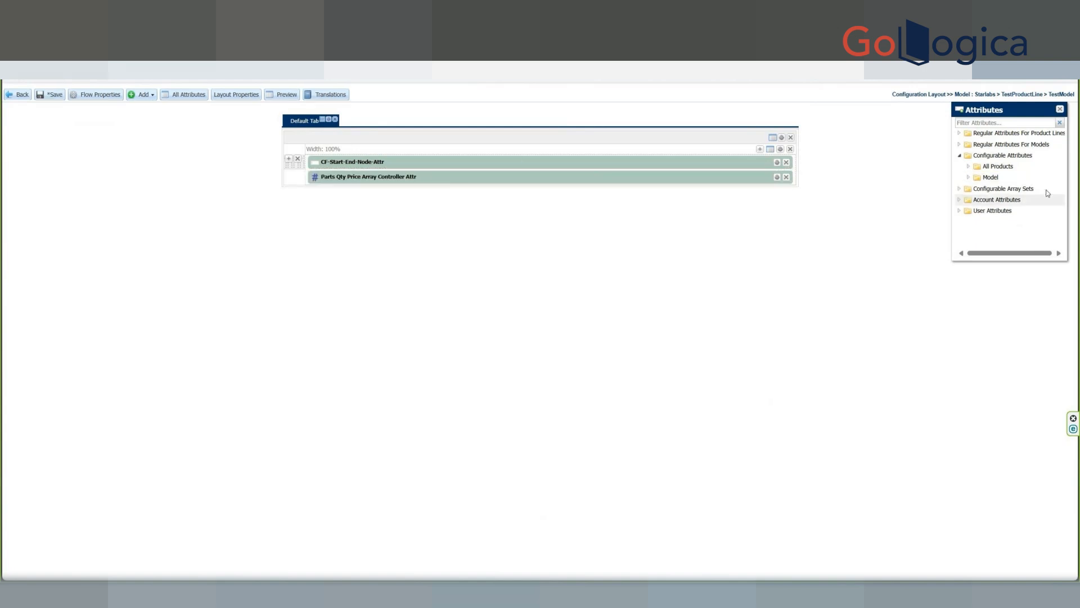
Place Parts Qty Price Array Set below the controller attribute and save the layout.
left_click(970, 190)
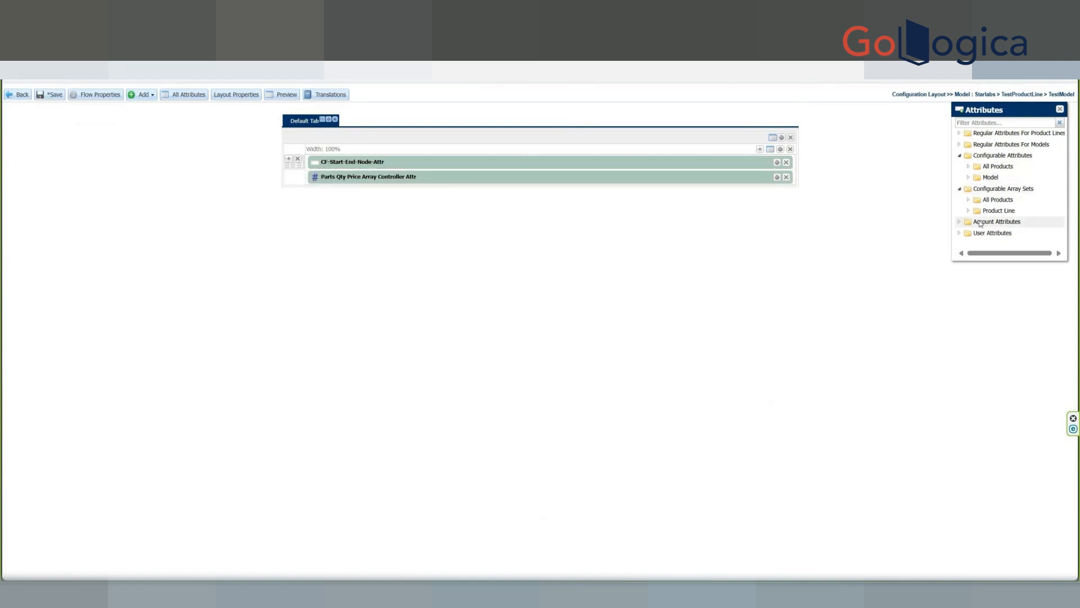
left_click(969, 211)
left_click_drag(1023, 222, 571, 181)
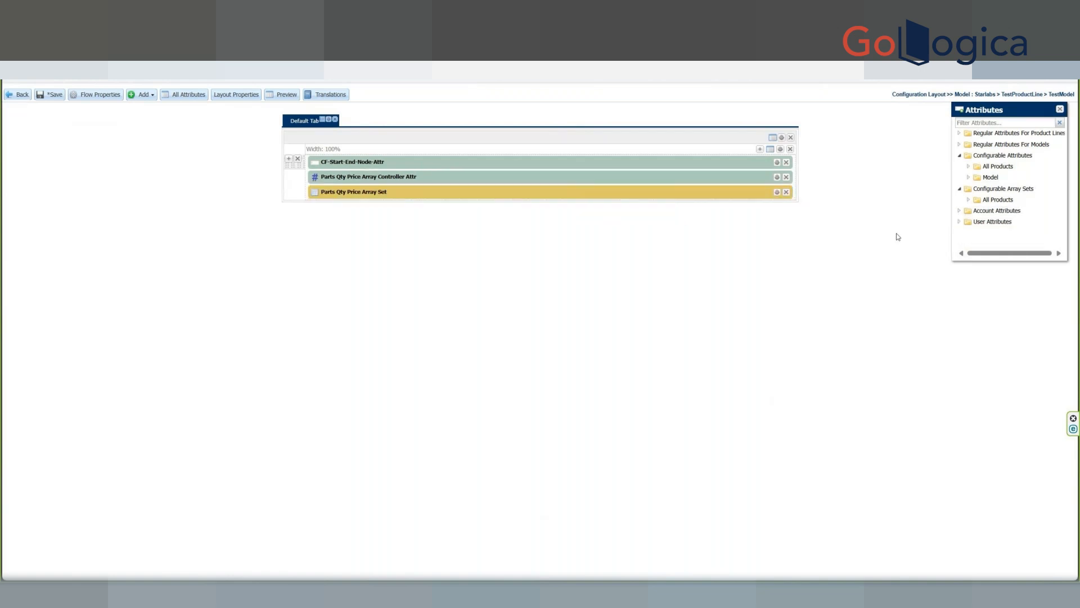
left_click(1060, 109)
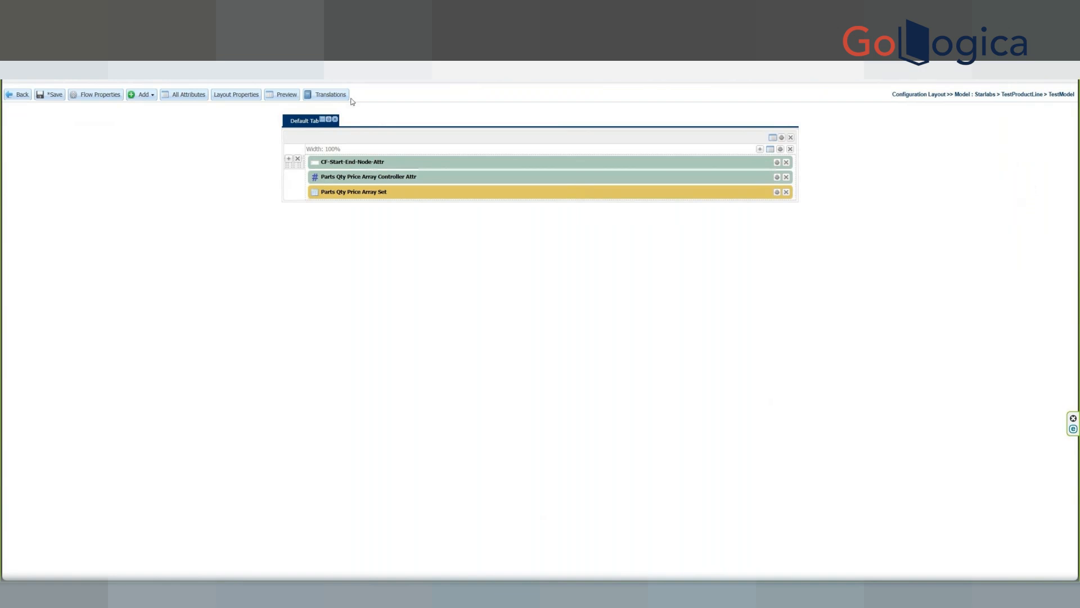
left_click(49, 93)
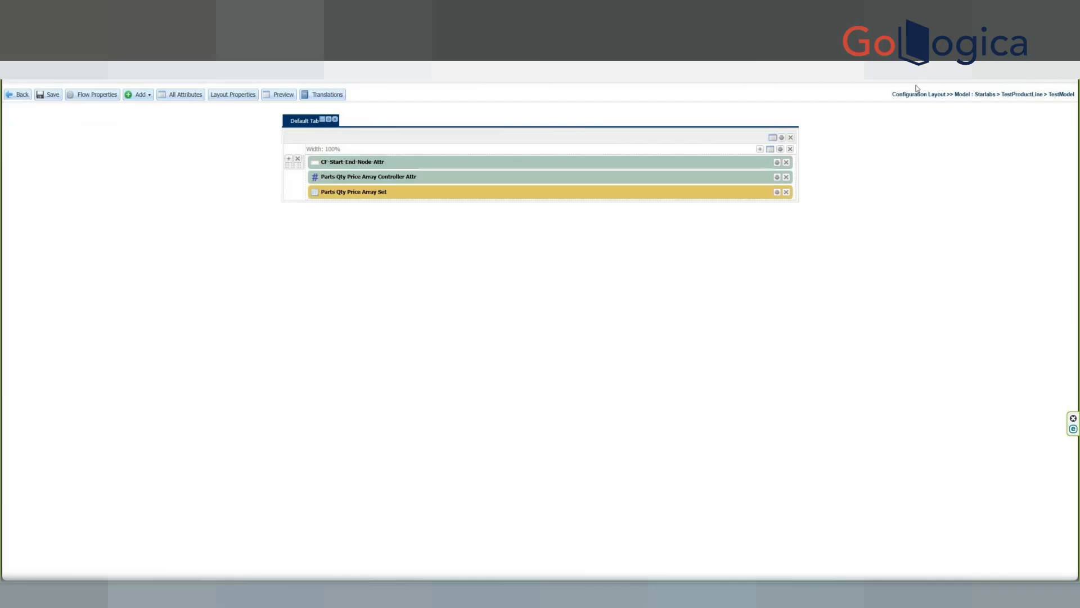
Go to the administration home page and open the product tree of Catalog Definition.
right_click(907, 84)
left_click(960, 82)
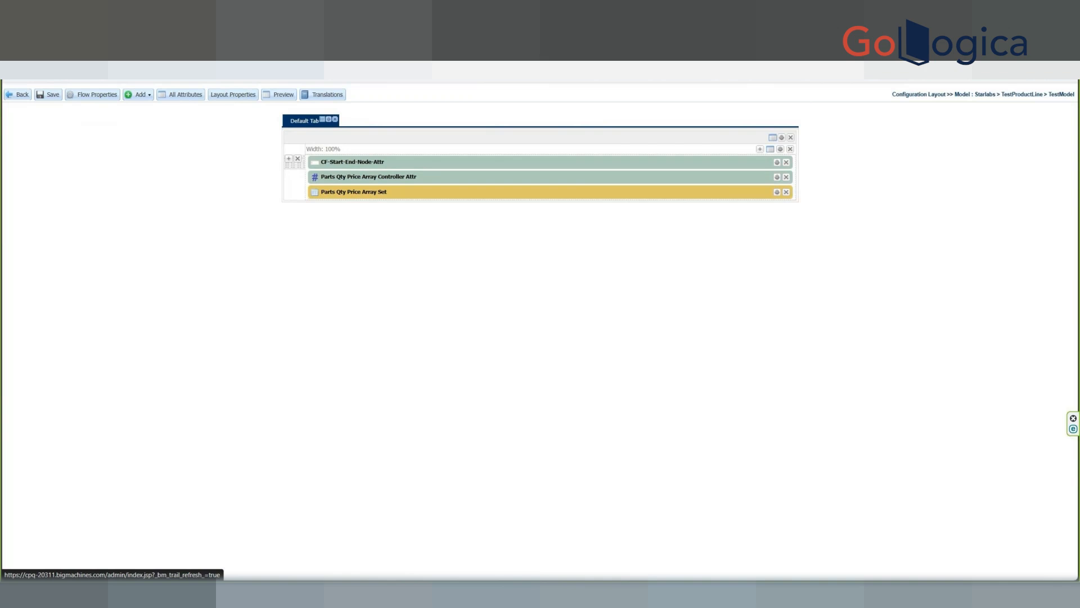
scroll(431, 275, "down", 4)
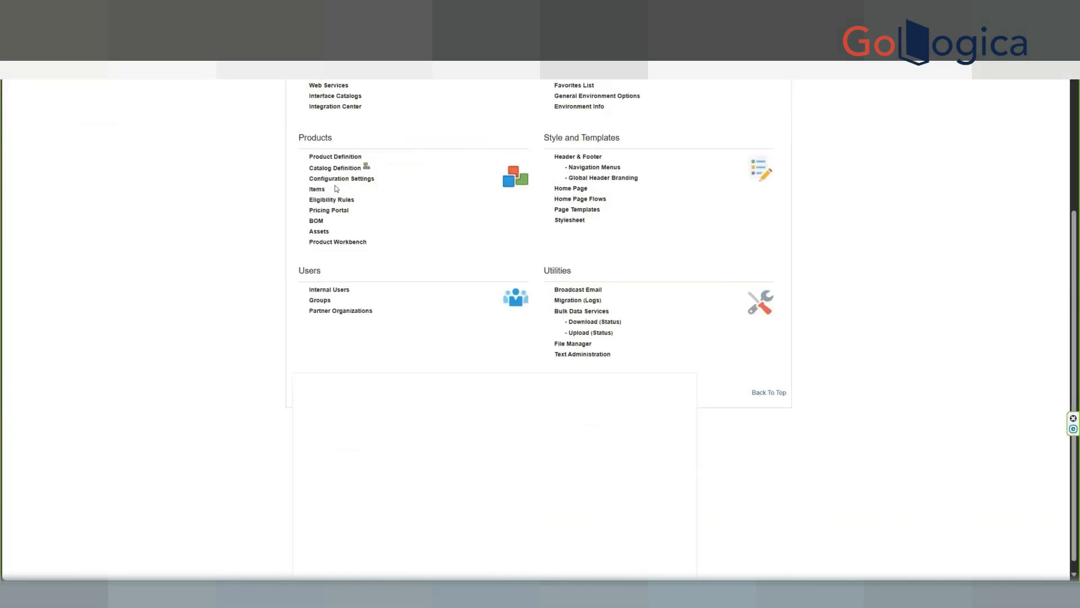
left_click_drag(334, 156, 335, 168)
left_click(366, 167)
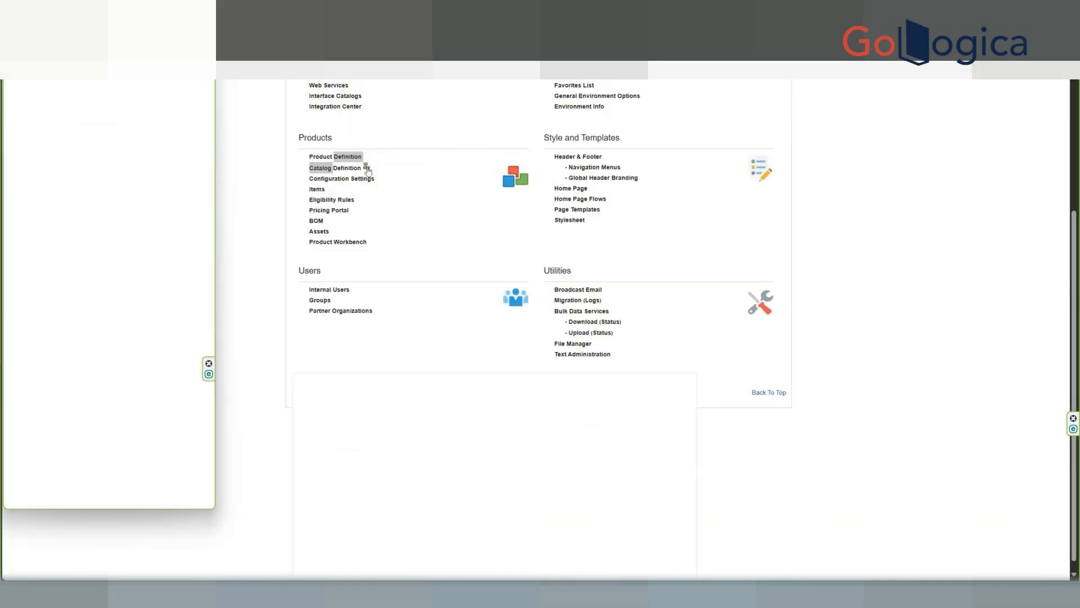
Select the Starlabs product family in the tree, widen the window, refresh the tree and close it.
left_click(90, 113)
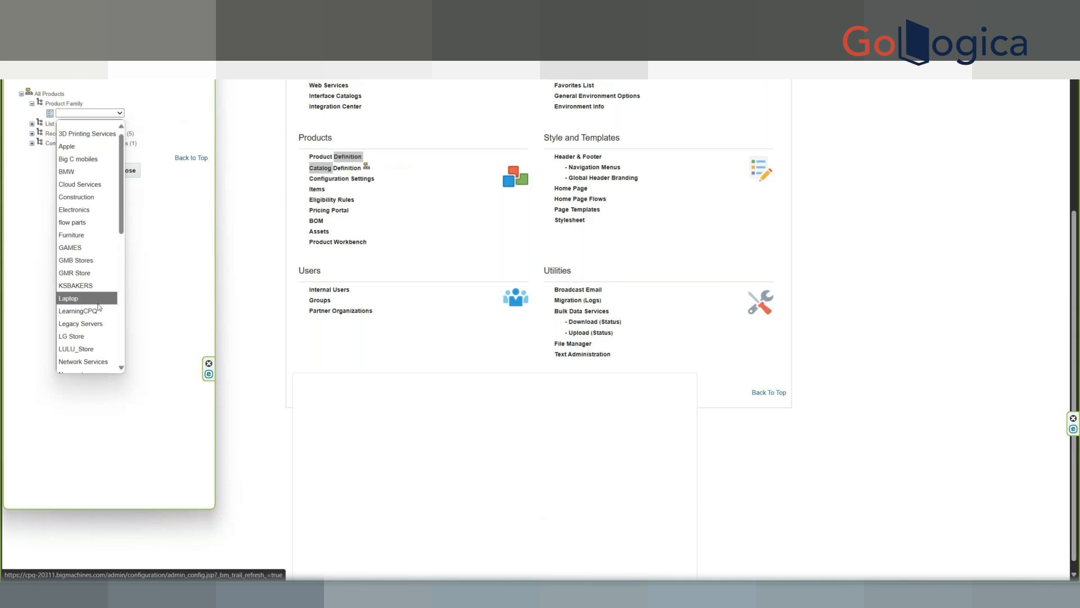
scroll(98, 307, "down", 5)
left_click(84, 241)
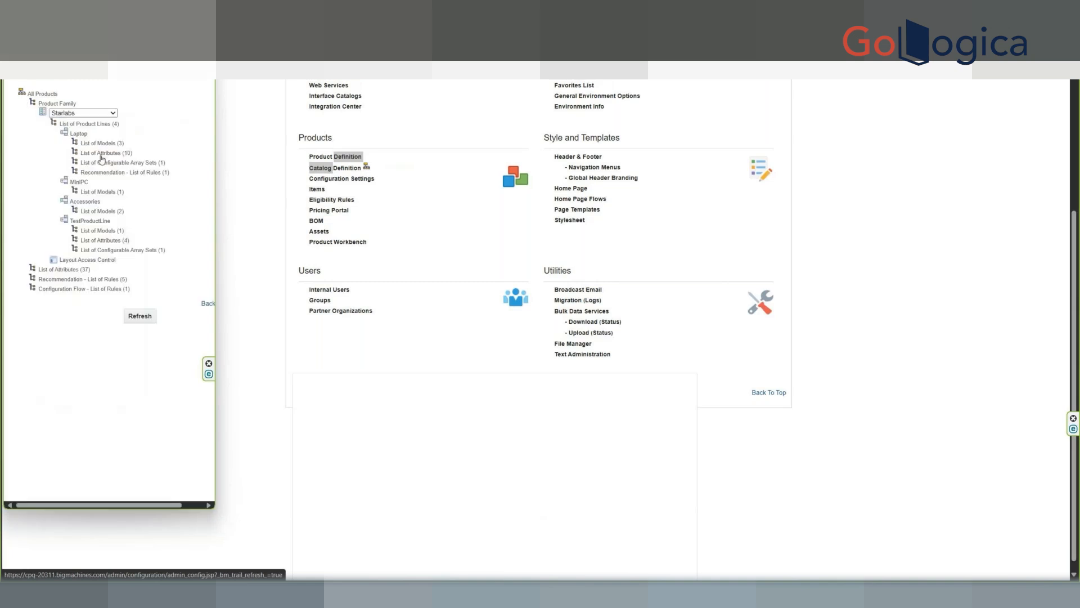
left_click_drag(216, 254, 410, 255)
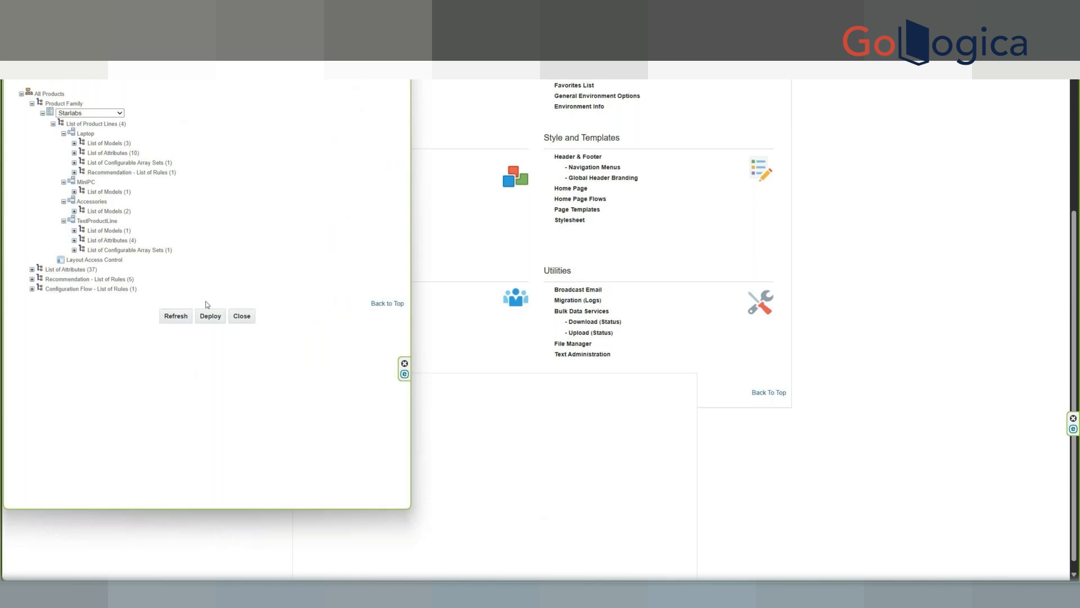
left_click(177, 317)
key("alt+F4")
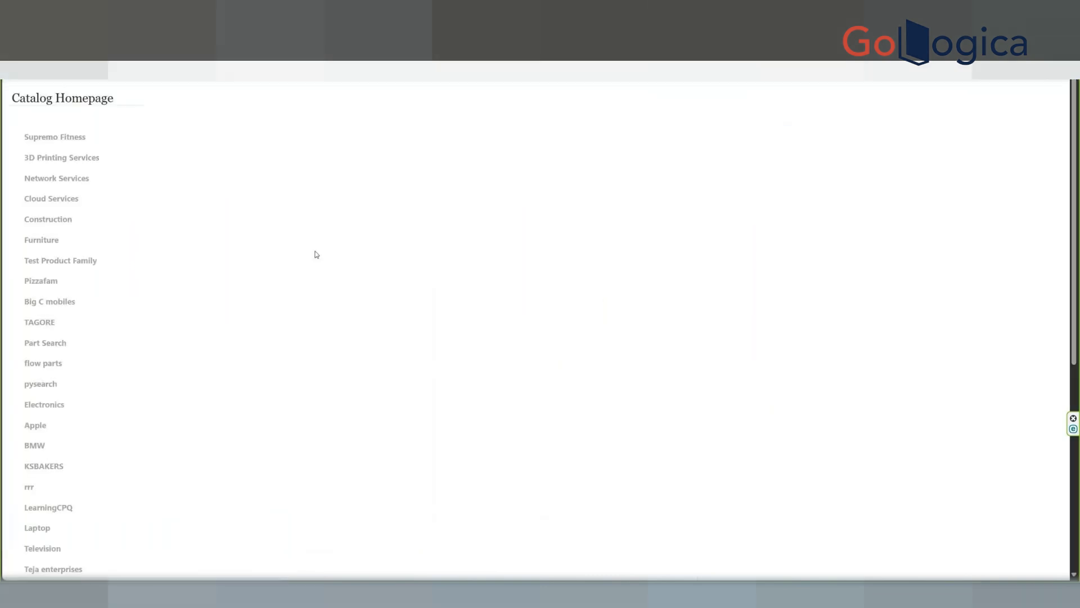
Open the model configuration for TestProductLine under Starlabs from the catalog homepage.
scroll(202, 388, "down", 6)
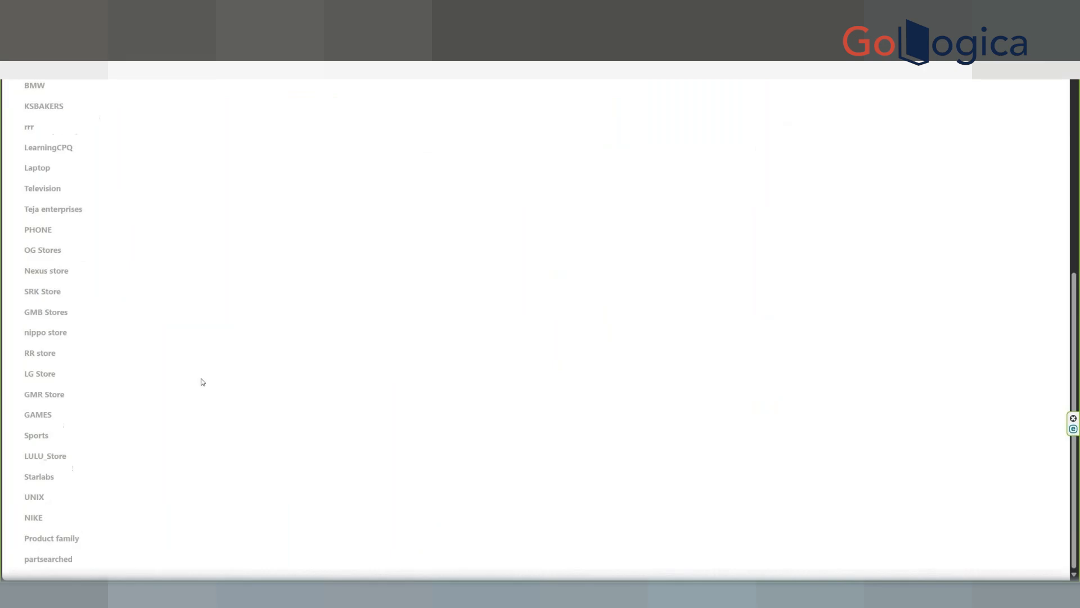
left_click(38, 476)
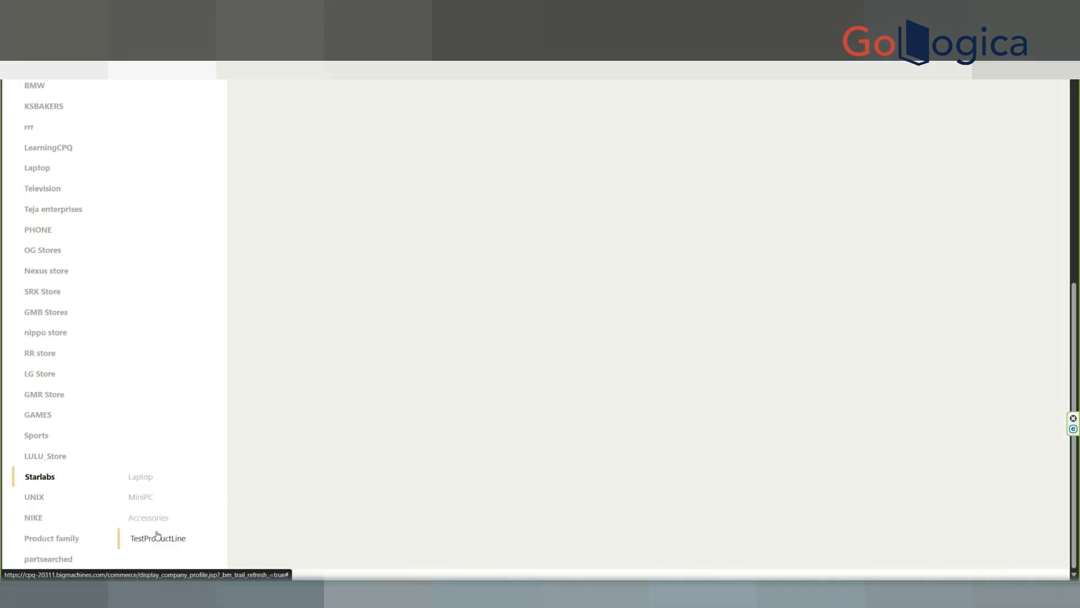
left_click(158, 535)
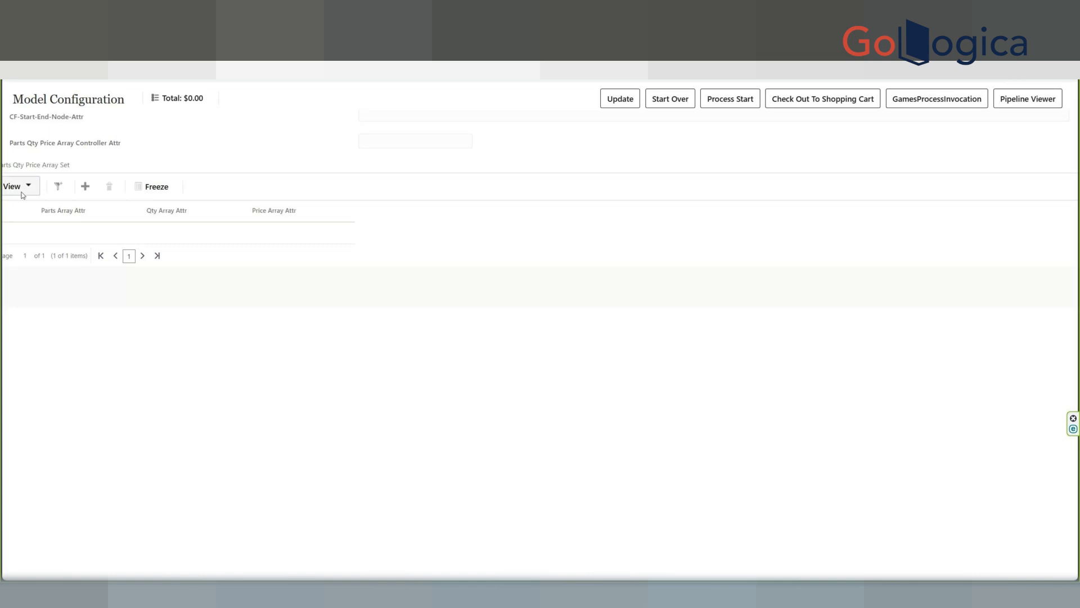
Check the parts, quantity and price columns and the empty row of Parts Qty Price Array Set in the model configuration.
left_click(61, 217)
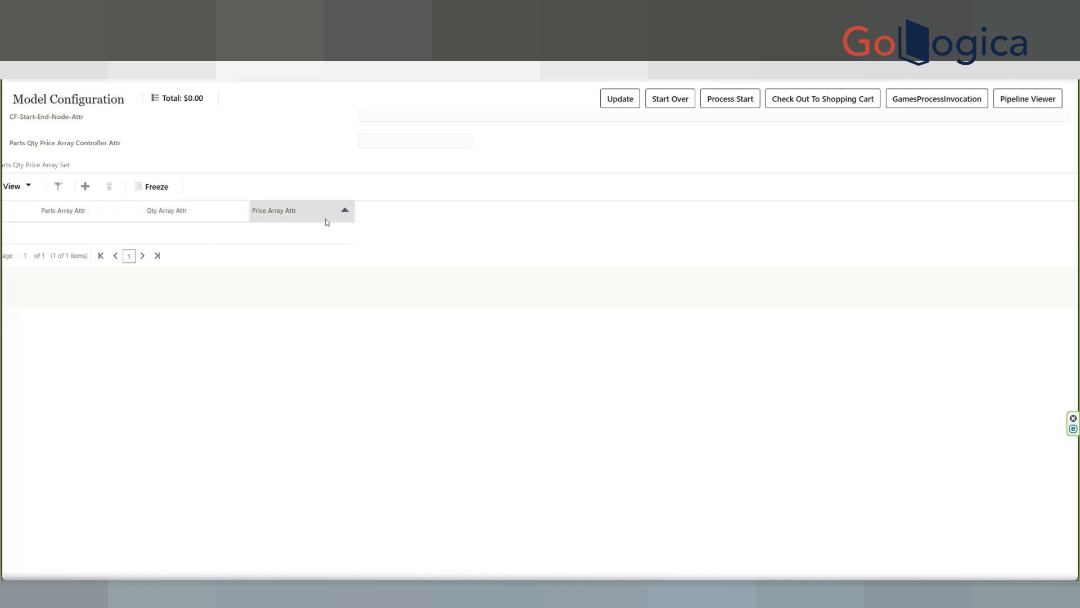
left_click(82, 230)
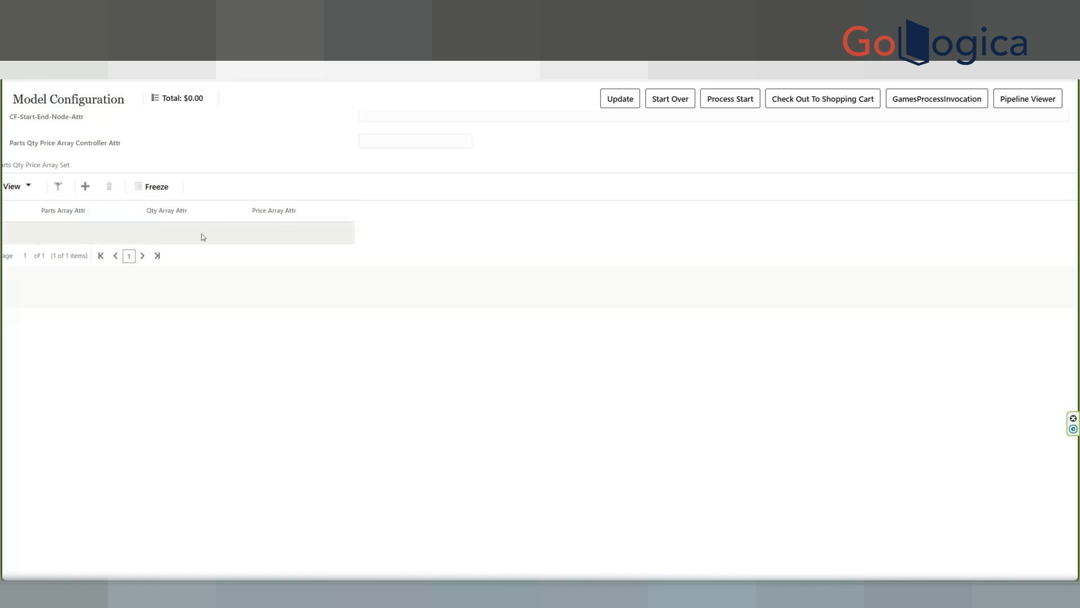
left_click(169, 235)
left_click(50, 236)
left_click(99, 219)
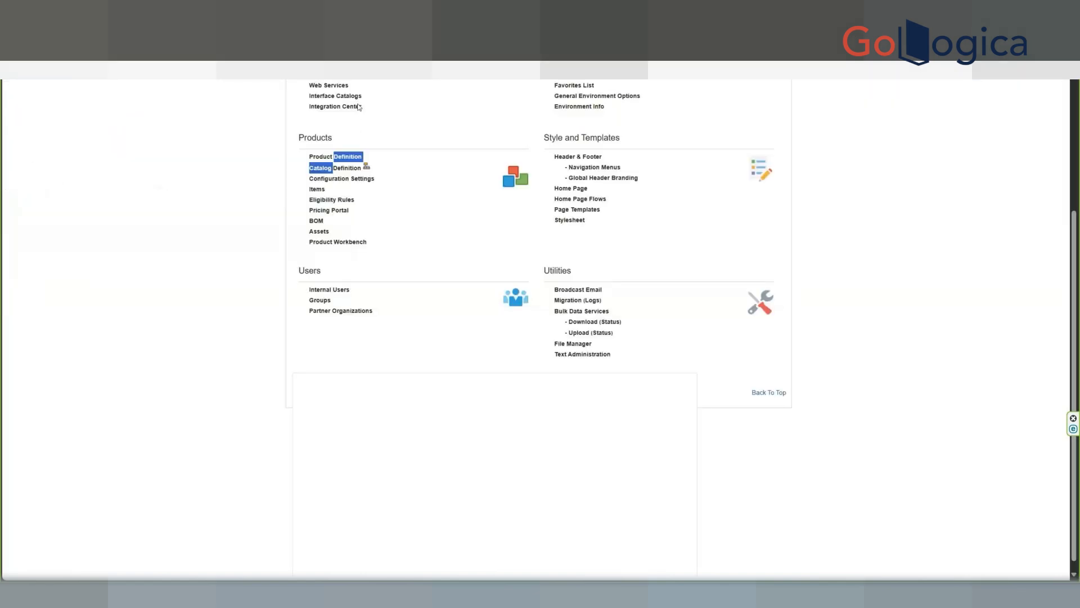
Open the Starlabs product line list from Catalog Definition and check the navigation options and models of TestProductLine.
left_click(360, 166)
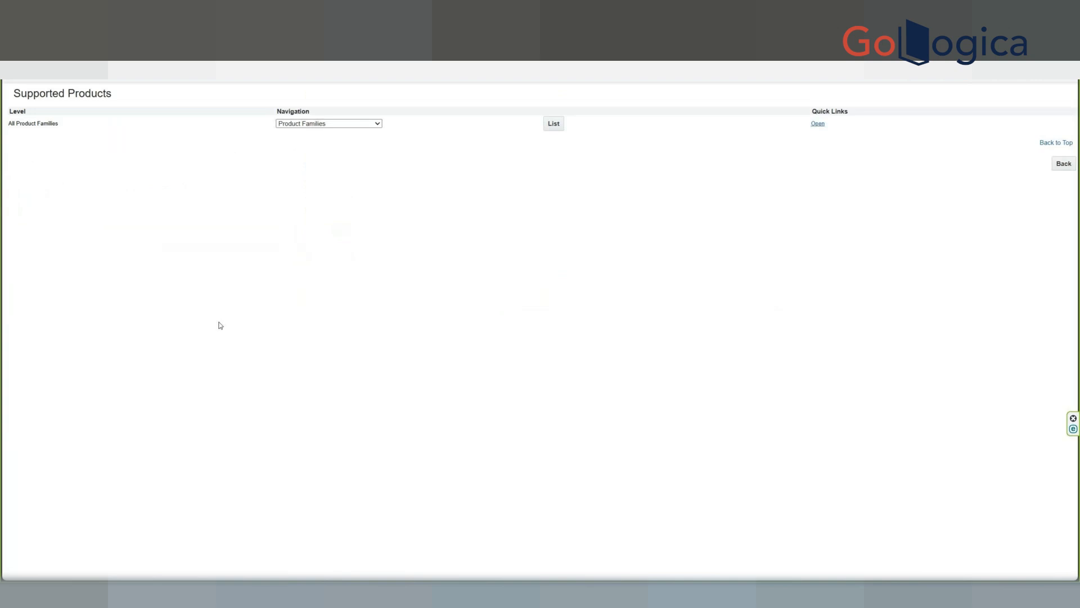
scroll(199, 340, "down", 5)
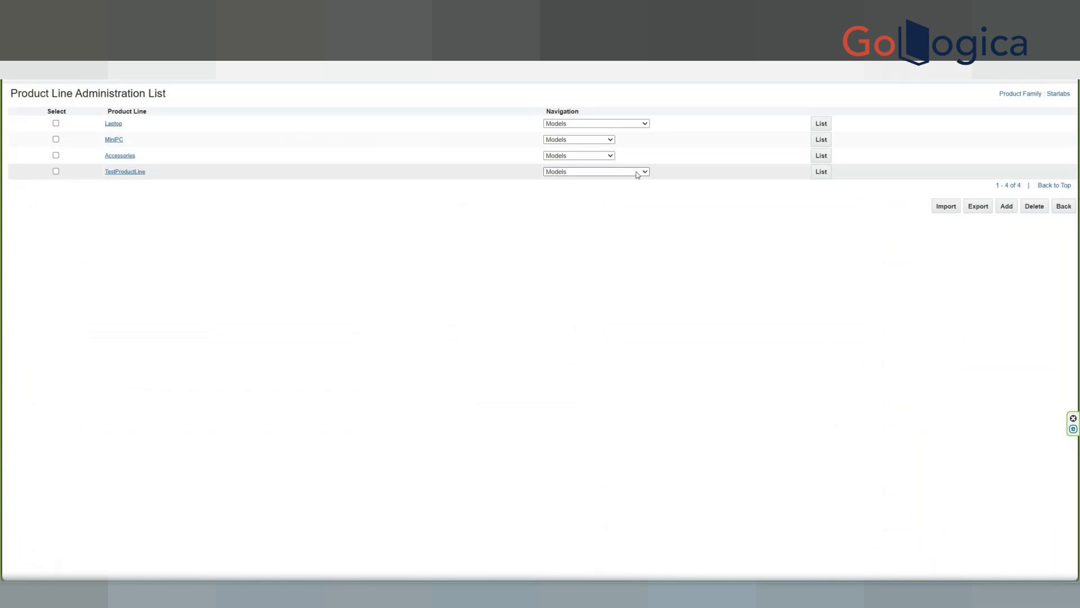
left_click(639, 172)
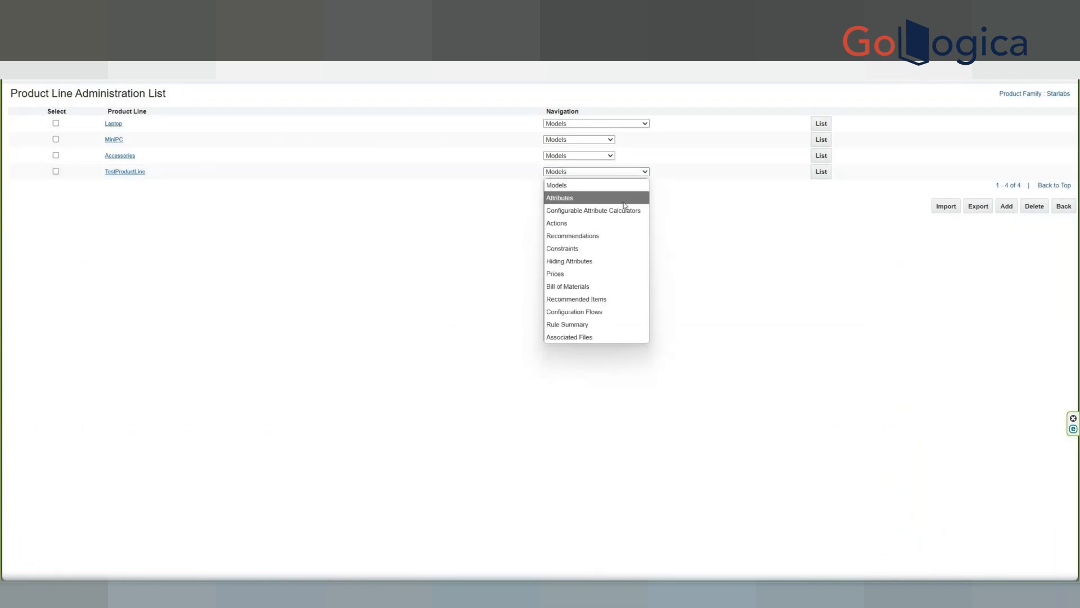
left_click(746, 219)
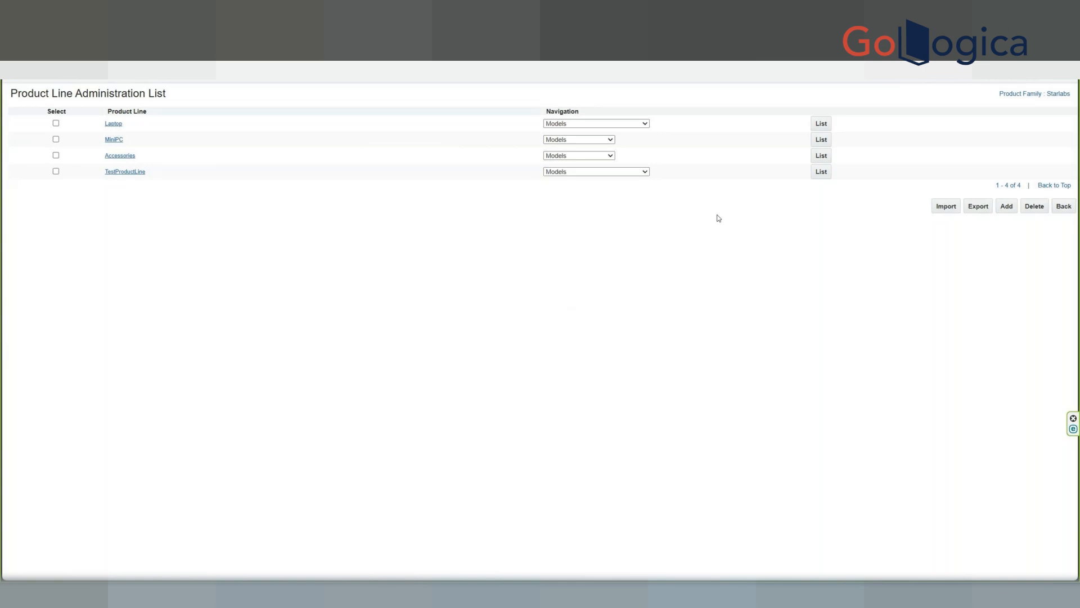
left_click(821, 172)
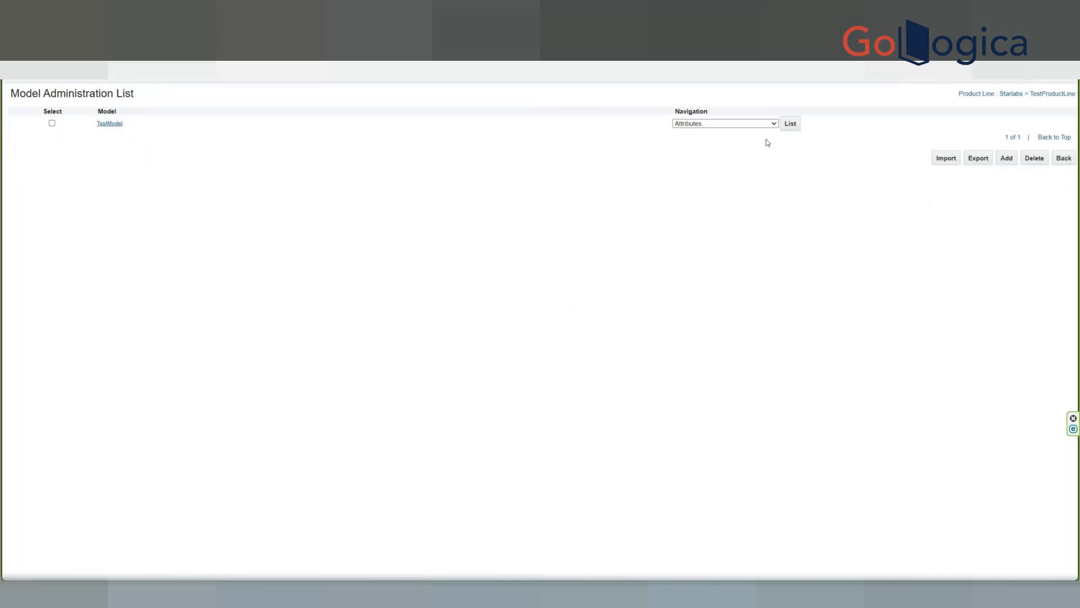
left_click(1064, 158)
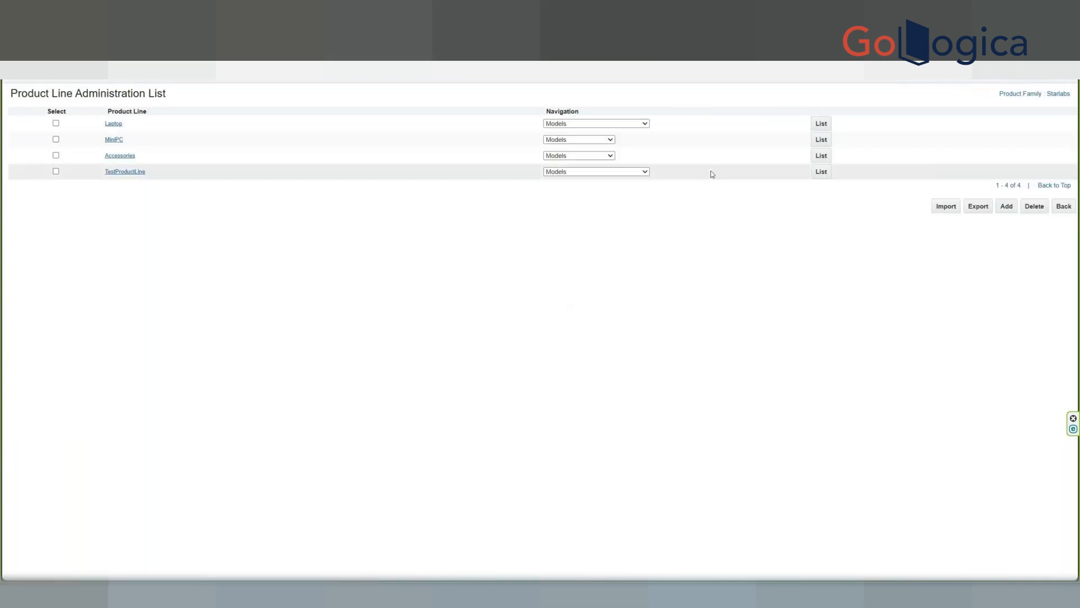
List the models of TestProductLine and switch to another browser tab to open the Star Labs website by searching for starlabs.
left_click(816, 174)
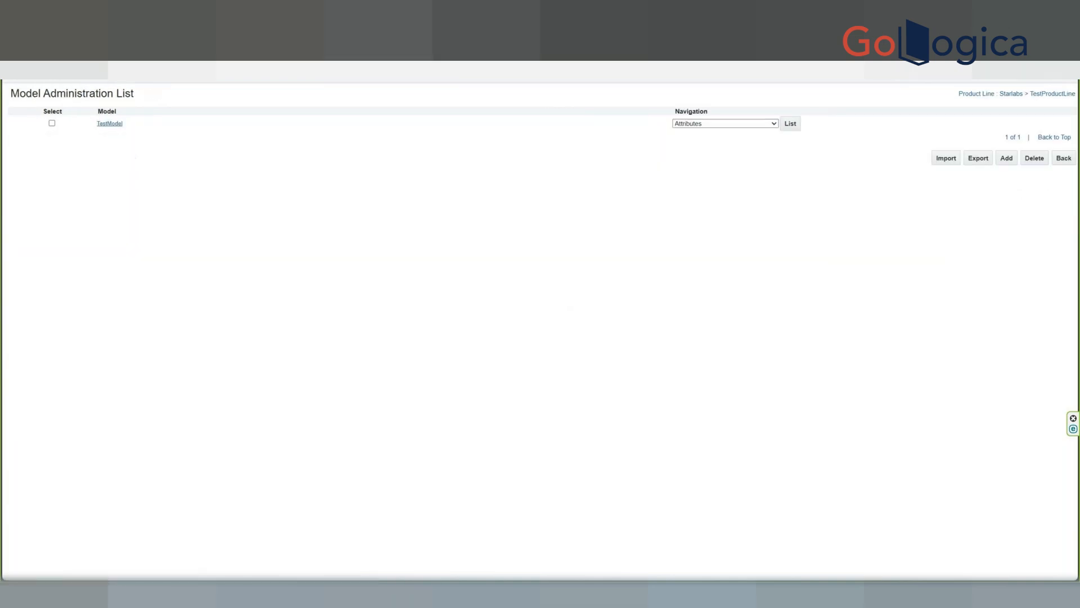
key("ctrl+Tab")
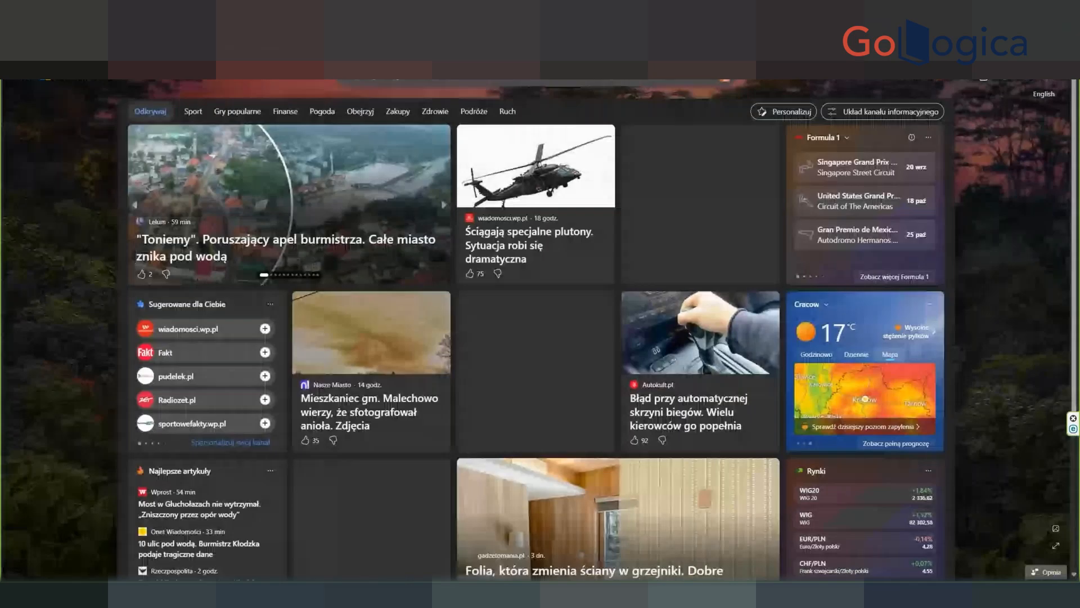
type("s")
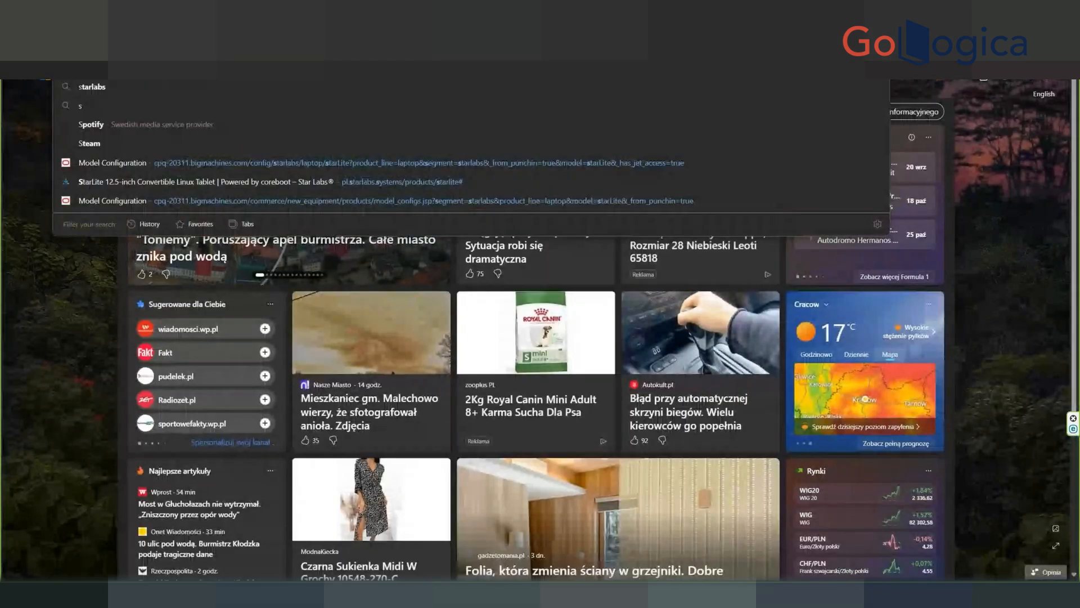
type("tarlabs")
key("Return")
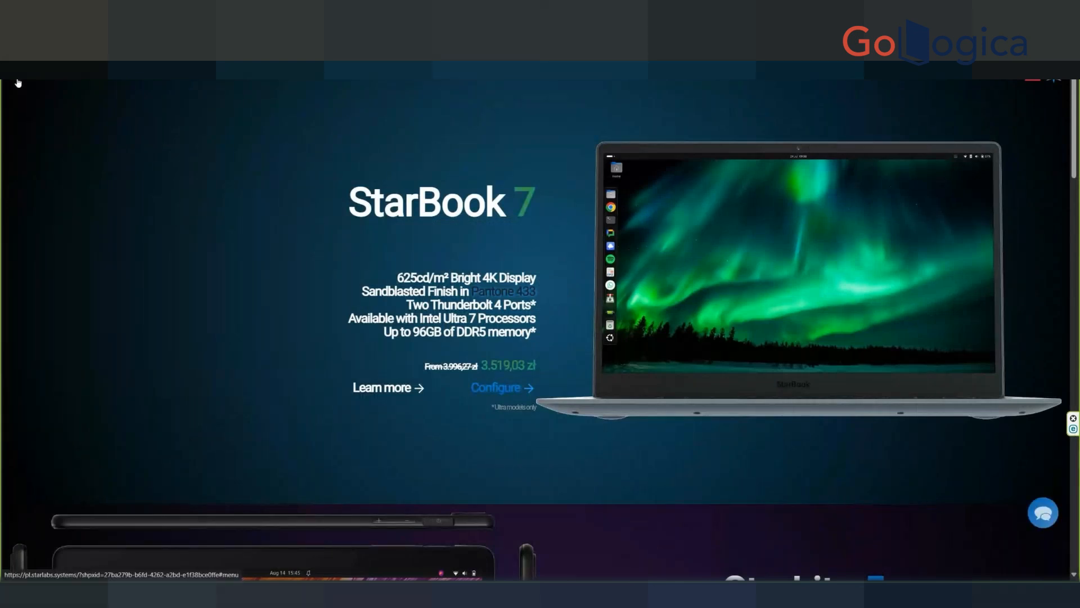
Open the StarLite configuration page, dismiss the availability notice and examine the optional accessories and their prices.
left_click(18, 83)
left_click(37, 135)
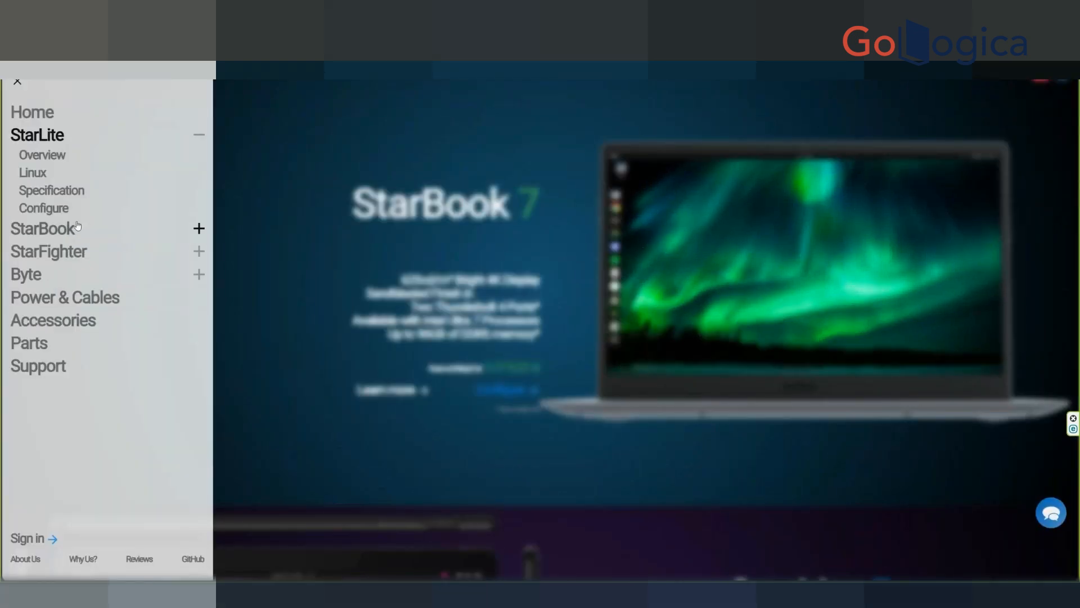
left_click(43, 209)
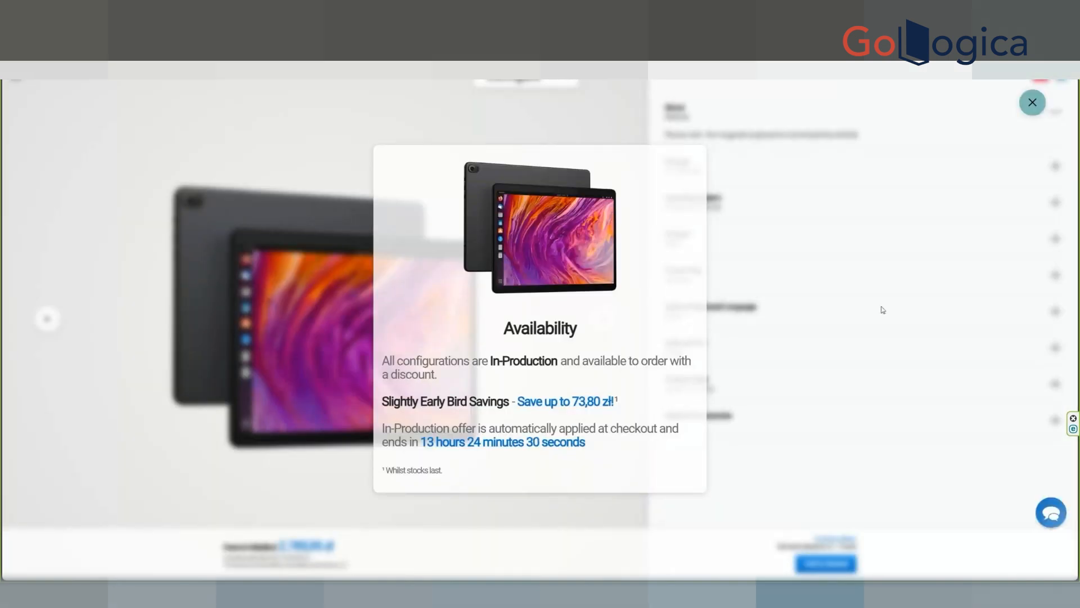
left_click(883, 310)
left_click(718, 462)
scroll(720, 445, "down", 4)
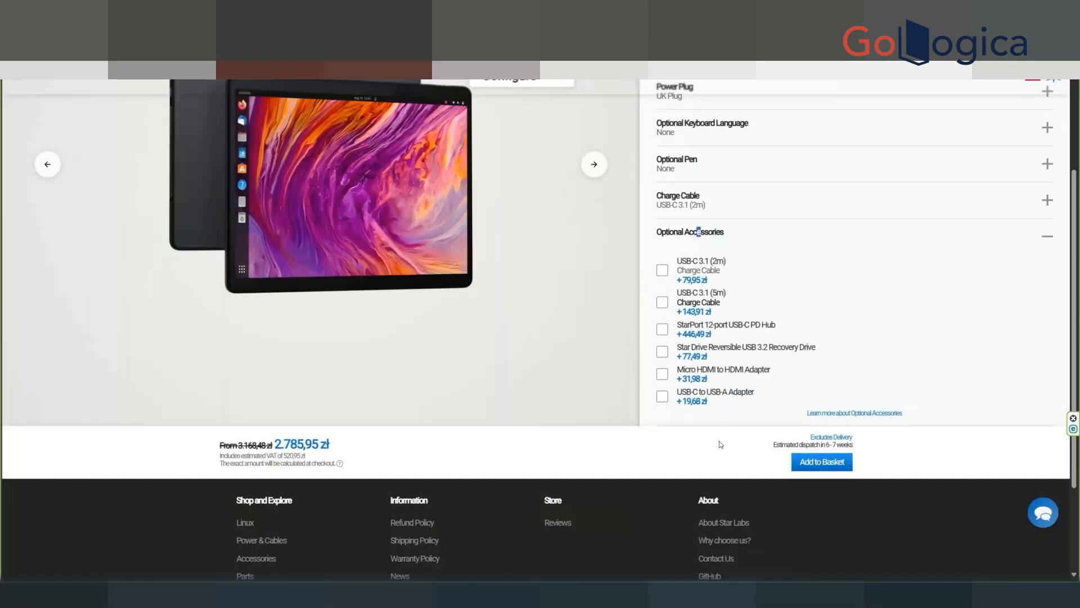
scroll(715, 430, "up", 3)
Open the StarBook configuration page, dismiss the availability notice and review its optional accessories.
left_click(18, 72)
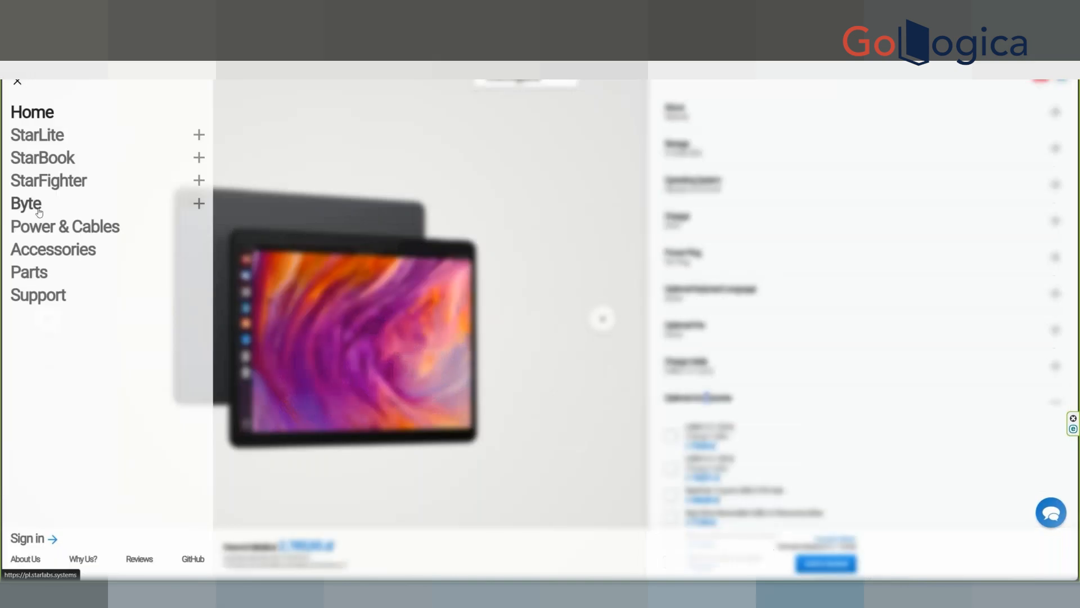
left_click(42, 158)
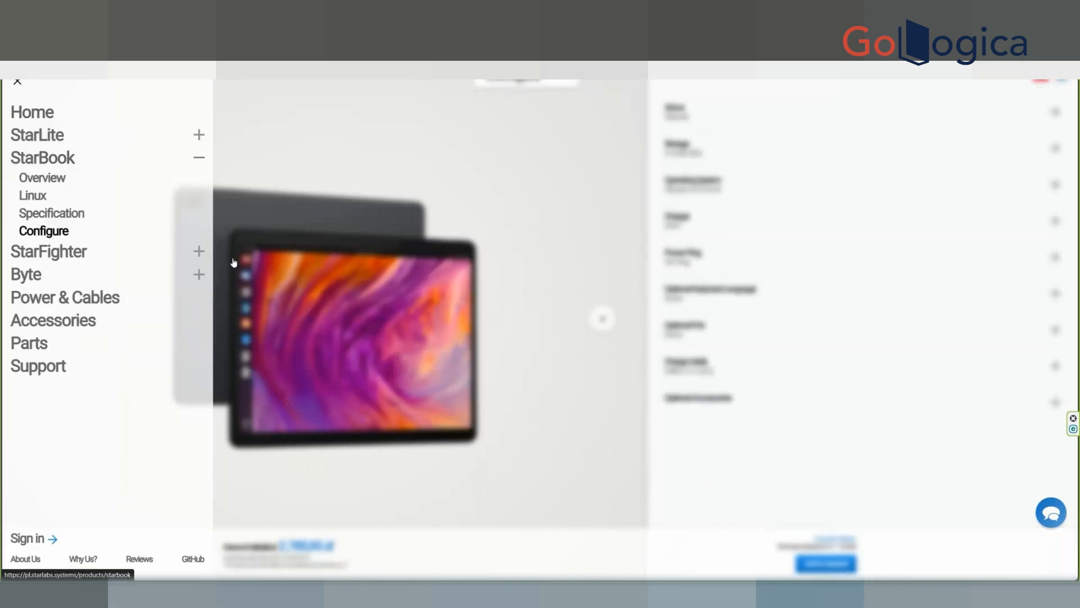
left_click(49, 236)
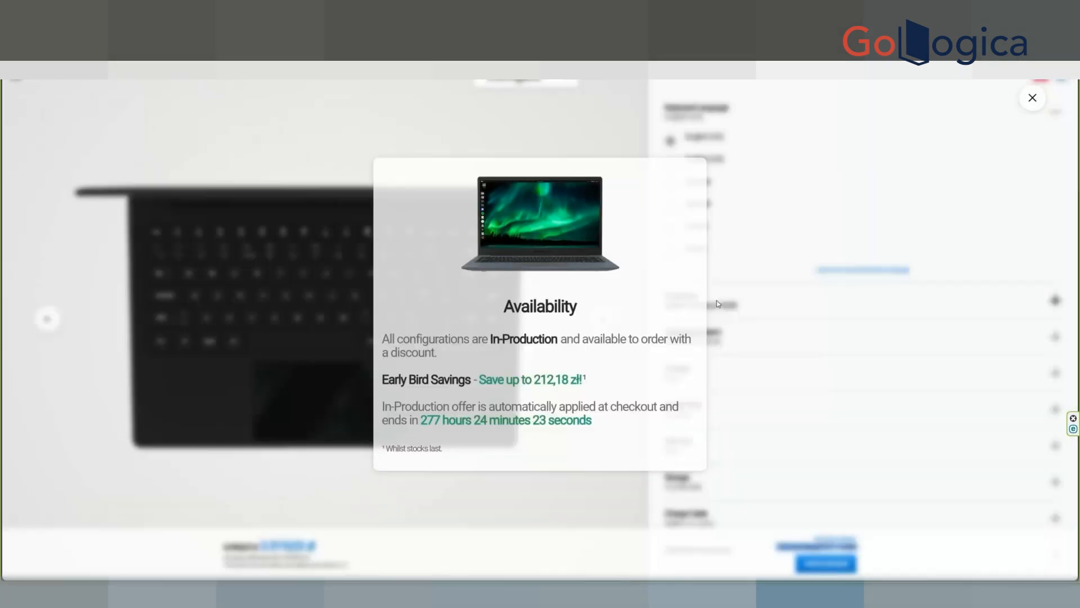
left_click(1032, 98)
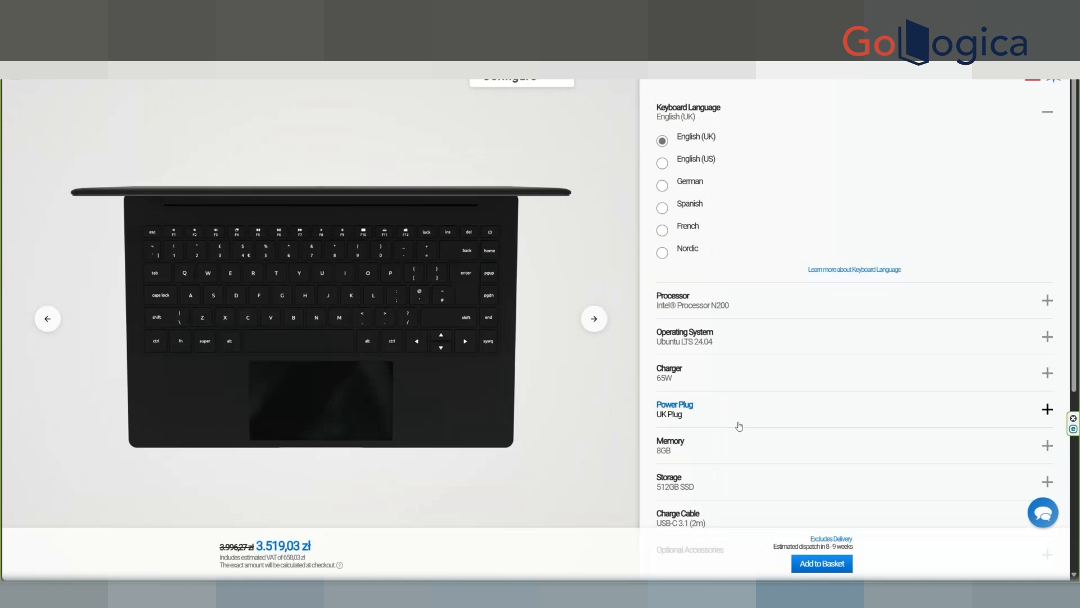
scroll(739, 426, "down", 10)
scroll(703, 371, "up", 5)
left_click(698, 369)
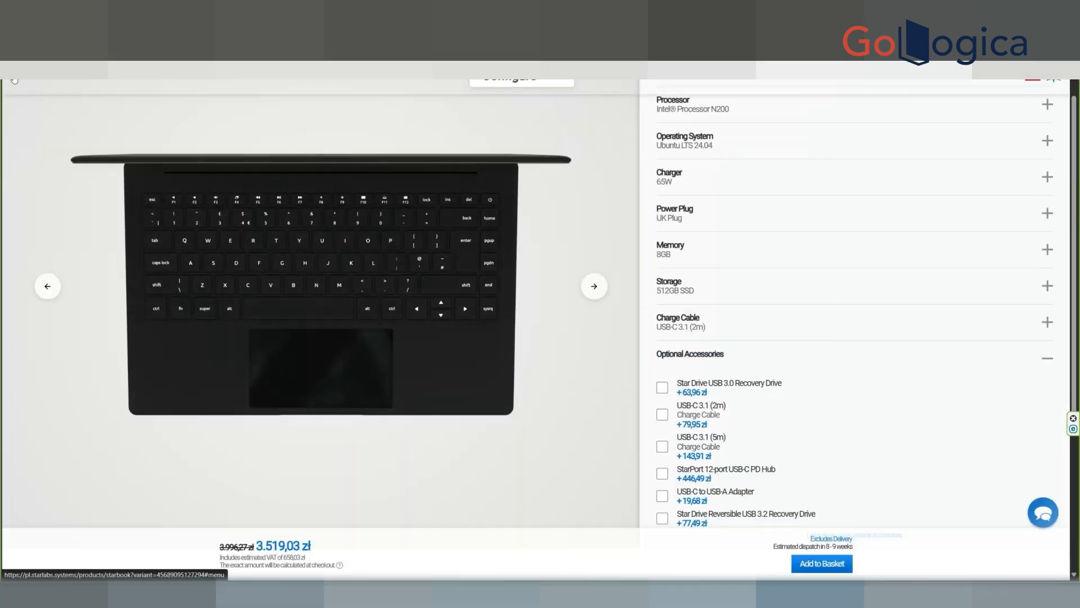
Open the StarFighter configuration page and examine its options and optional accessories with their prices.
left_click(17, 83)
left_click(45, 183)
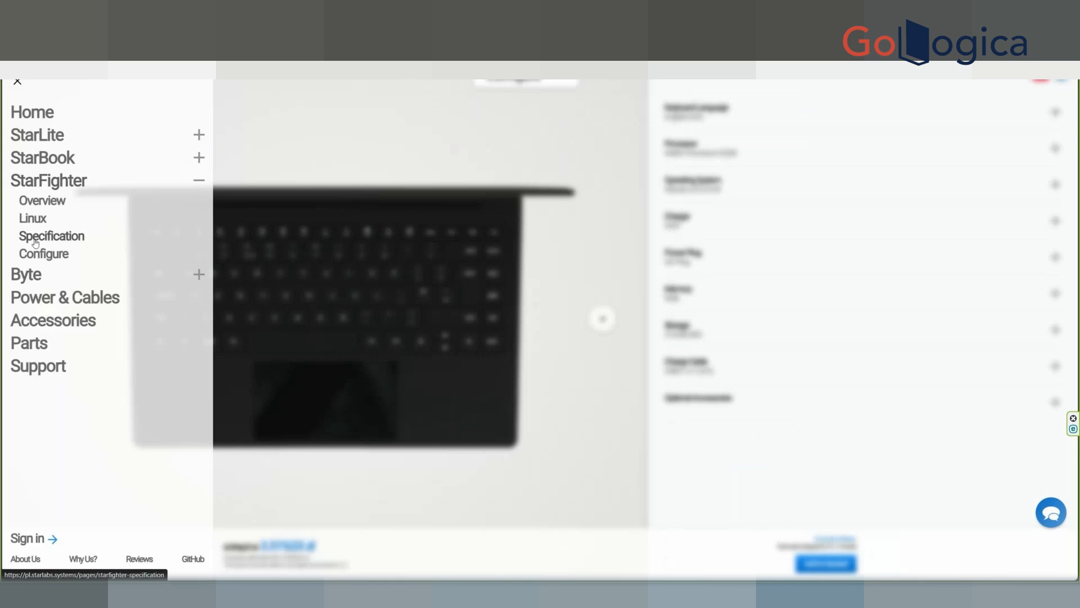
left_click(44, 253)
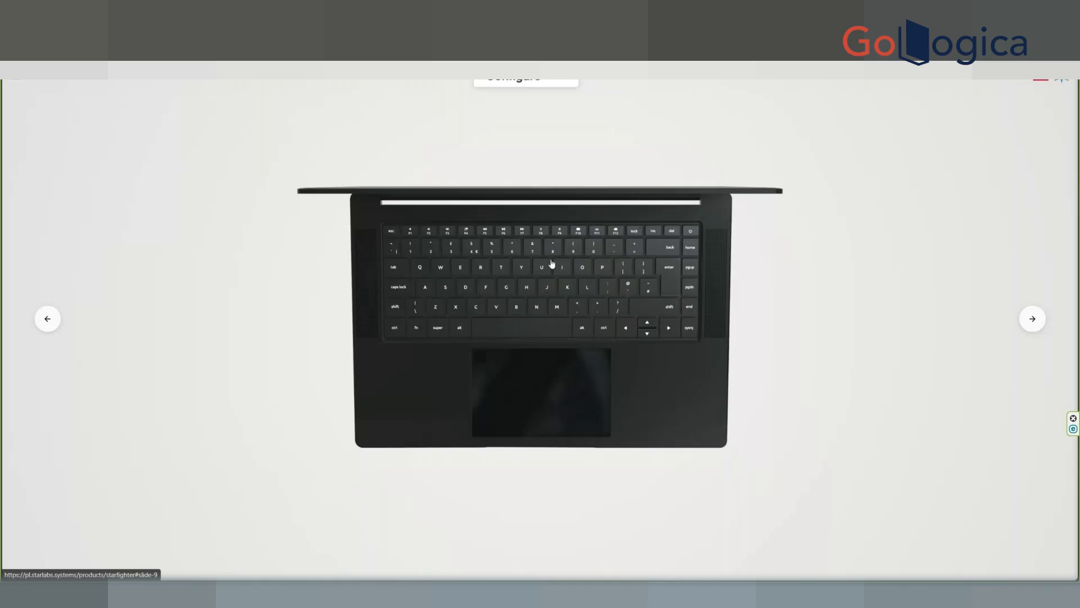
scroll(711, 313, "down", 10)
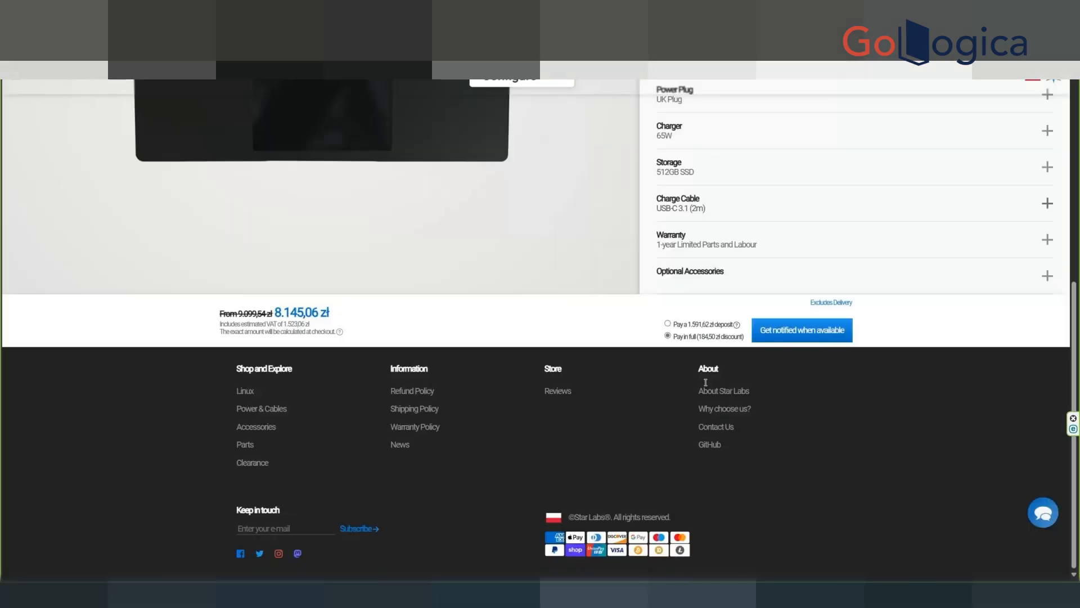
left_click(723, 283)
scroll(741, 353, "down", 3)
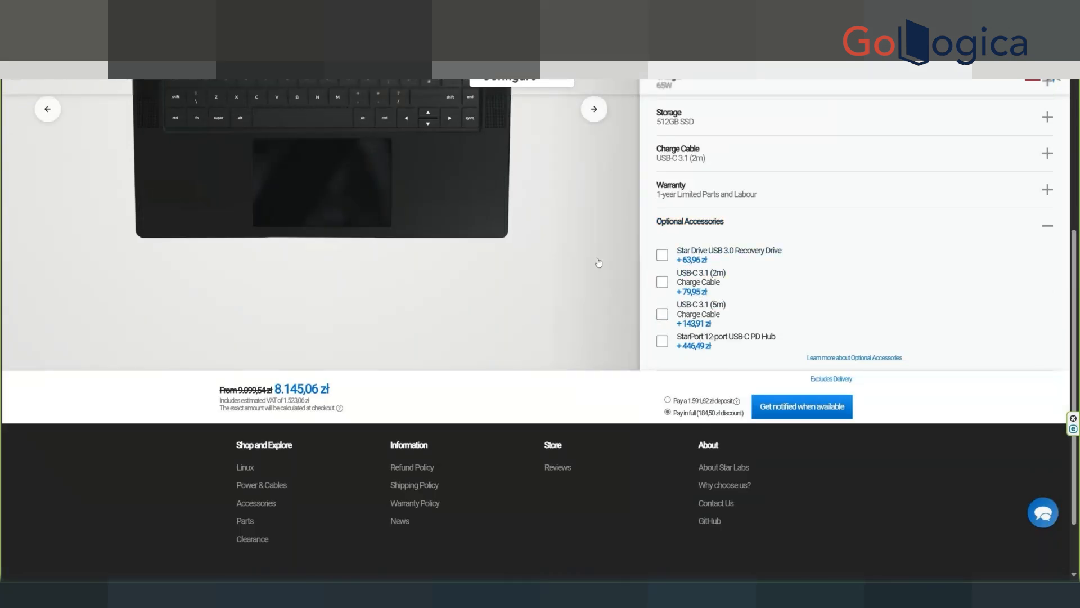
scroll(394, 200, "up", 1)
scroll(395, 199, "up", 5)
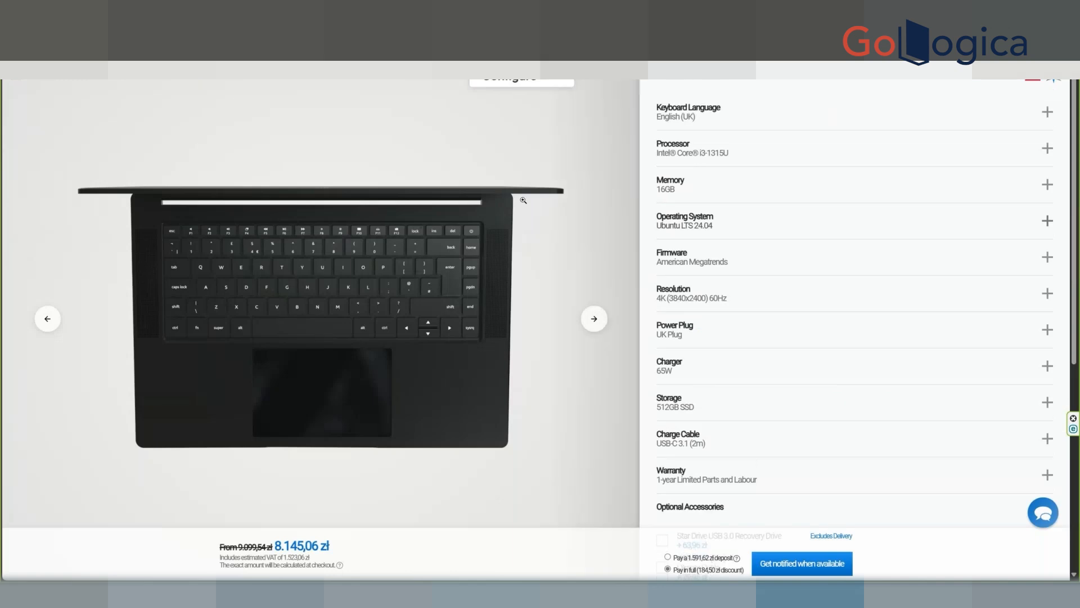
scroll(705, 306, "down", 6)
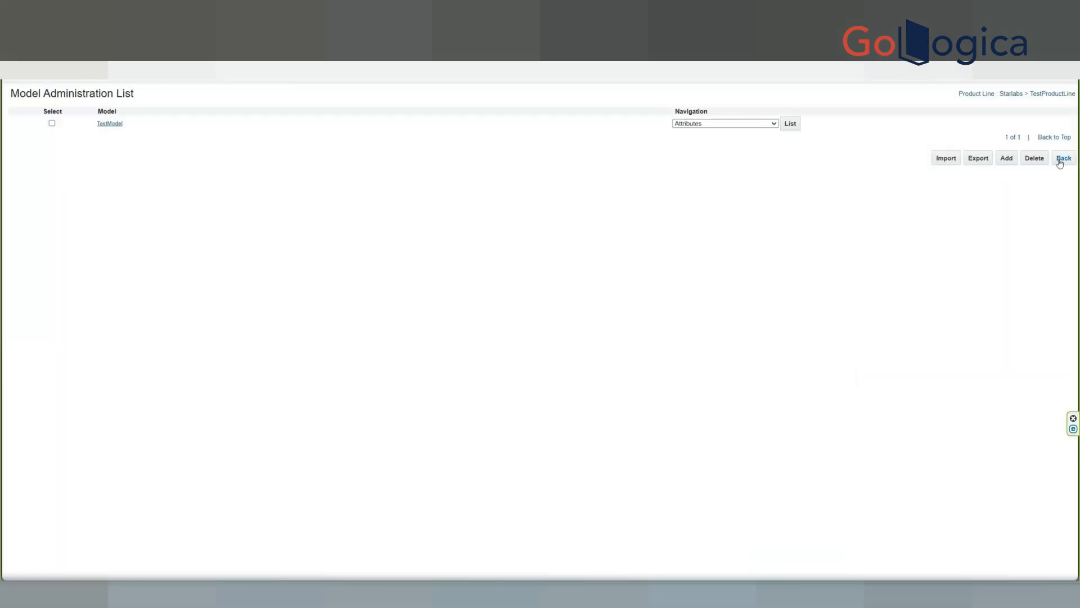
Return to the Starlabs product line list and open the Recommendations rules list of TestProductLine.
left_click(1061, 158)
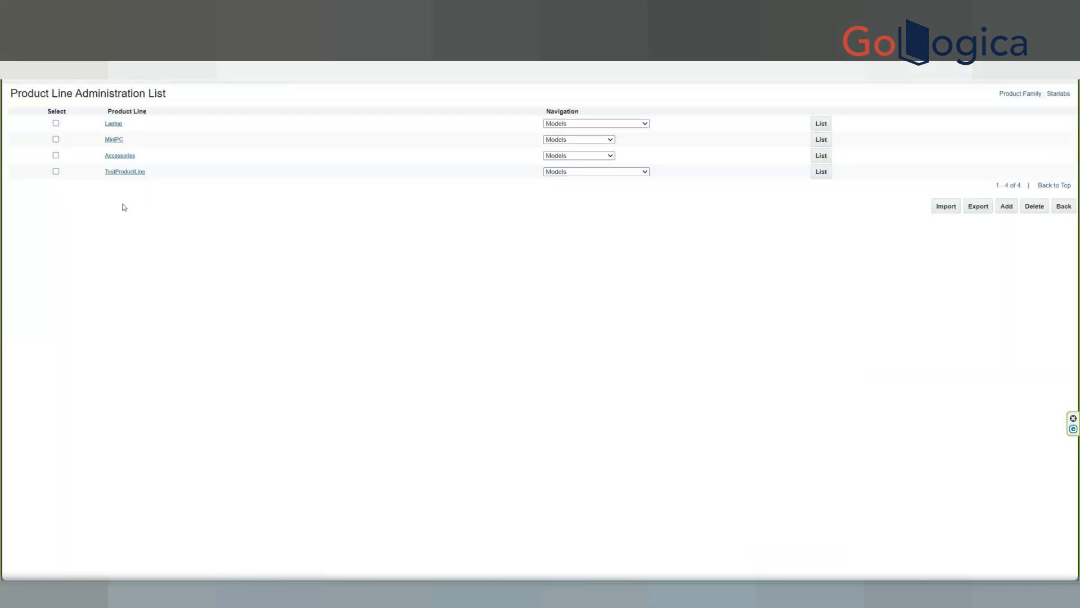
left_click(642, 171)
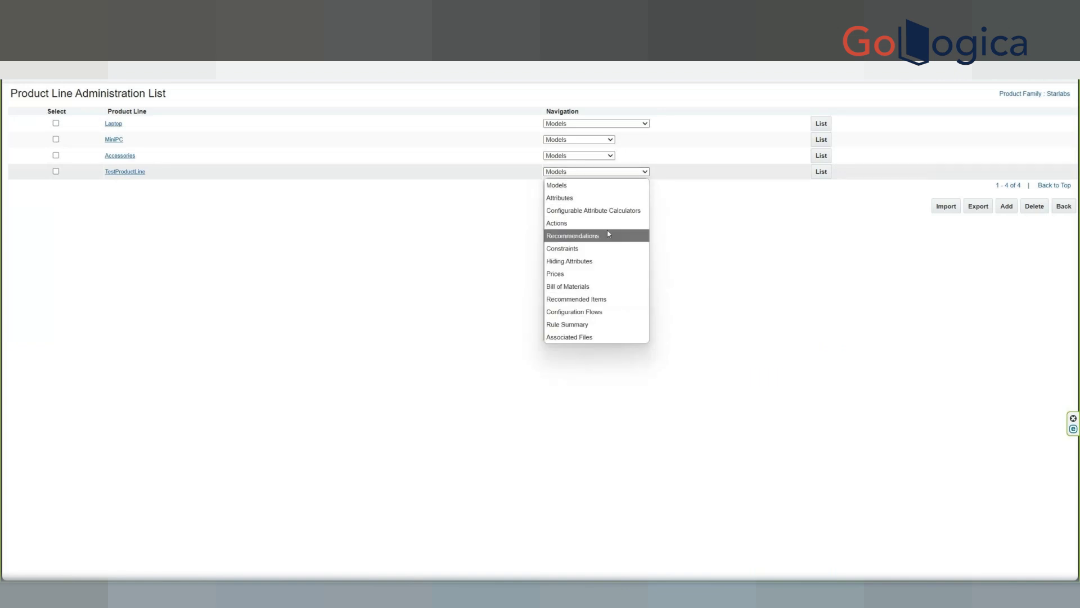
left_click(608, 227)
left_click(616, 173)
left_click(592, 236)
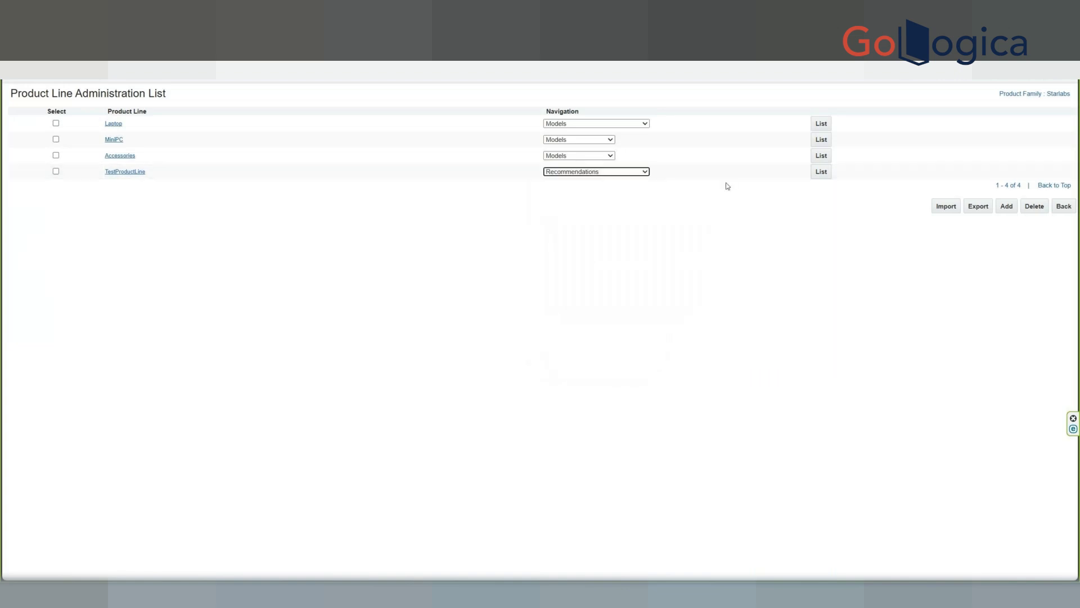
left_click(821, 171)
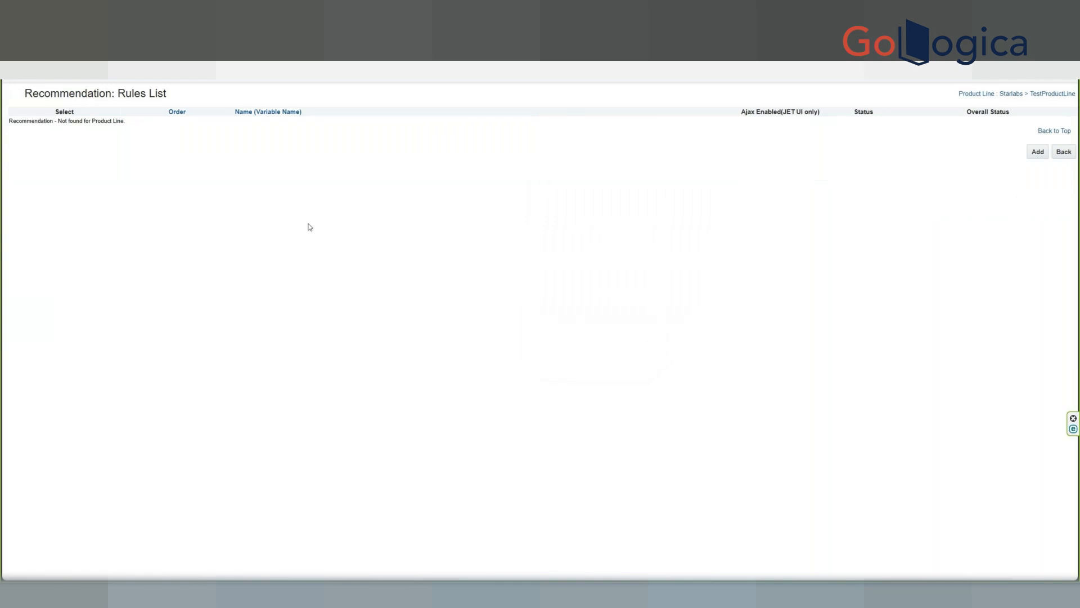
Start a new recommendation rule for TestProductLine and name it "populate Parts Details Info".
left_click(1038, 152)
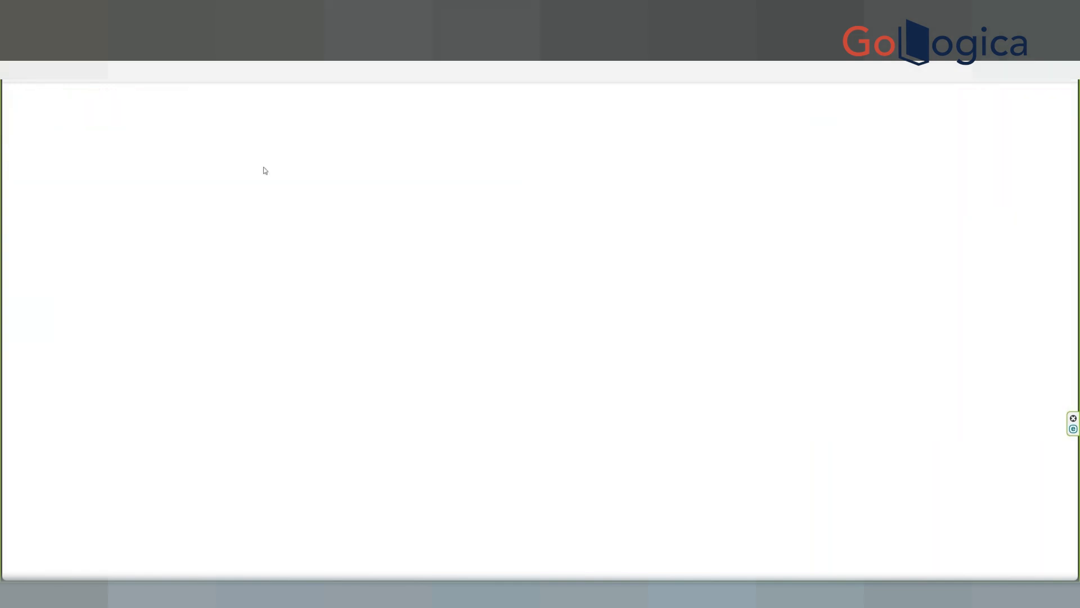
left_click(384, 109)
type("set")
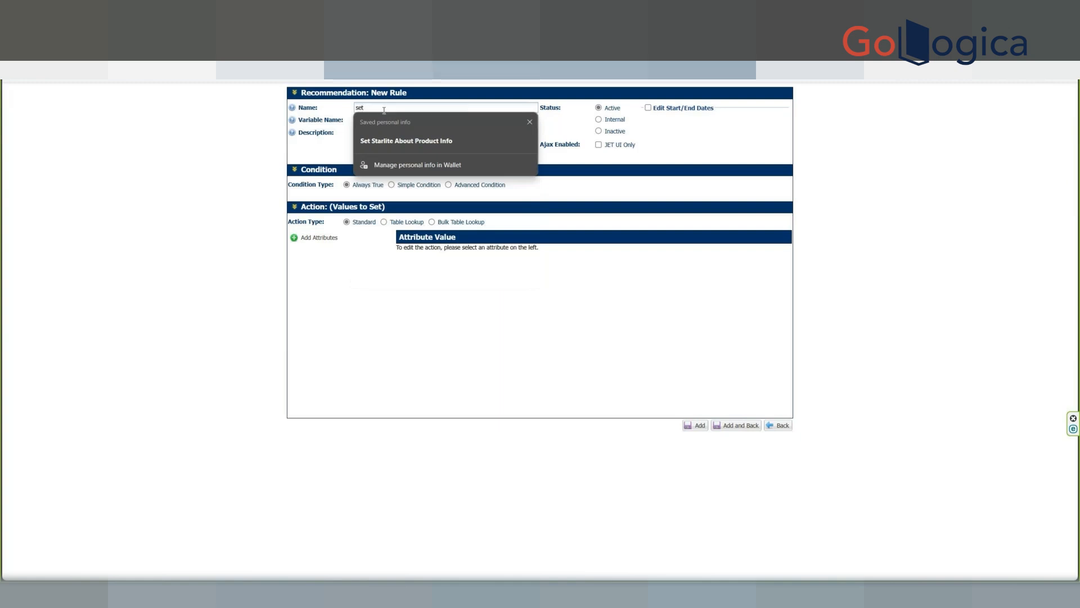
left_click(383, 110)
left_click(383, 110)
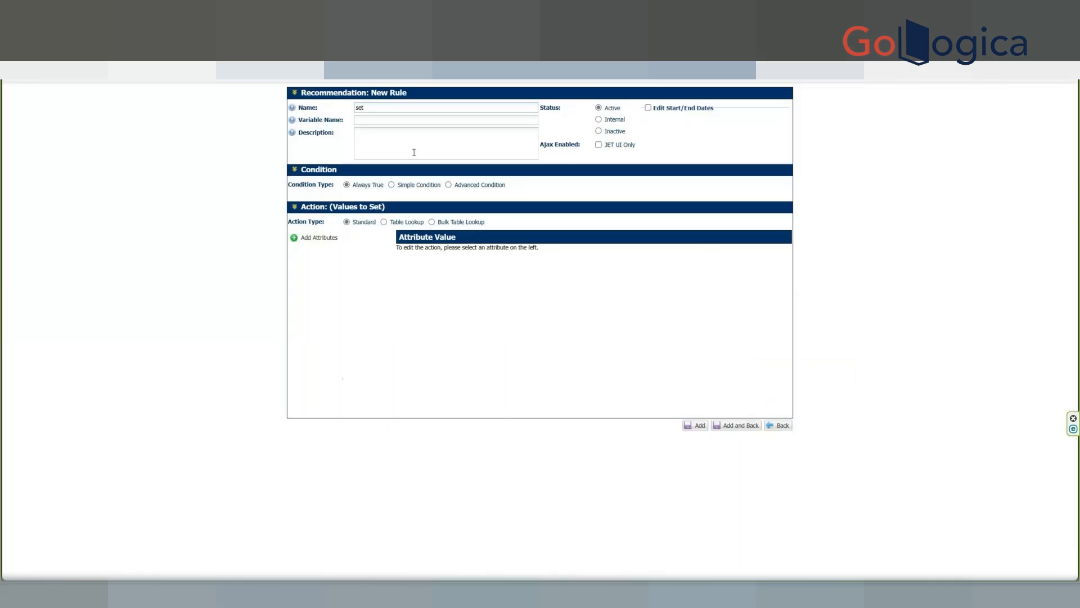
type("se")
key("BackSpace")
key("BackSpace")
type("populatePartsDetail")
key("BackSpace")
type("lsArray")
key("Left")
key("Left")
key("Left")
key("Left")
key("Left")
key("Right")
key("Right")
key("Right")
key("Right")
key("Right")
key("shift+End")
type("Info")
Set the new rule's variable name to populatePartsDetailsInfo_pL.
key("Tab")
key("shift+Tab")
key("End")
type("l")
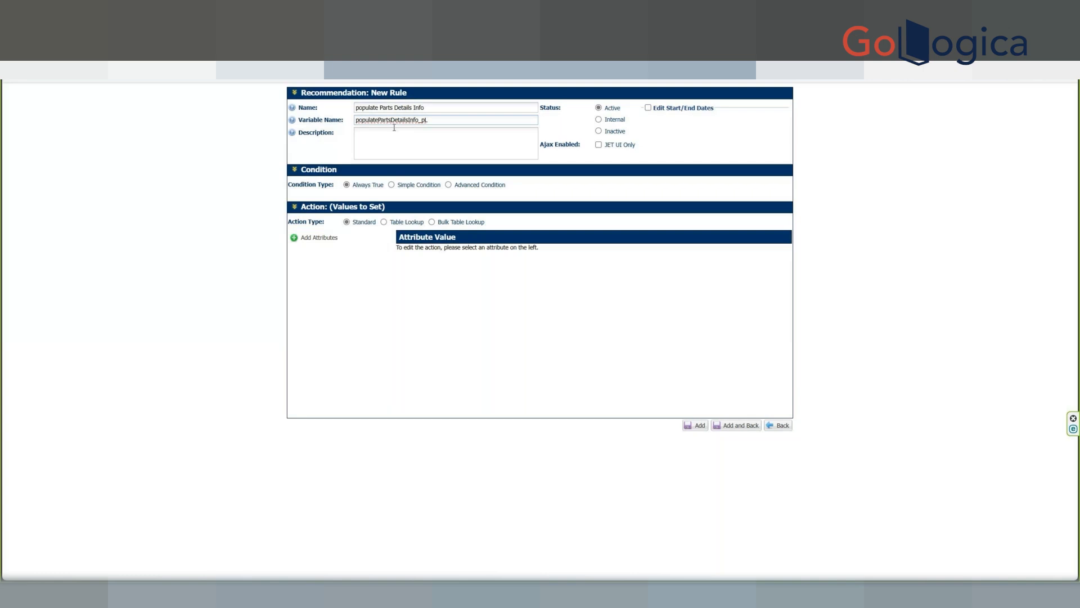
left_click(427, 107)
left_click_drag(427, 108, 310, 114)
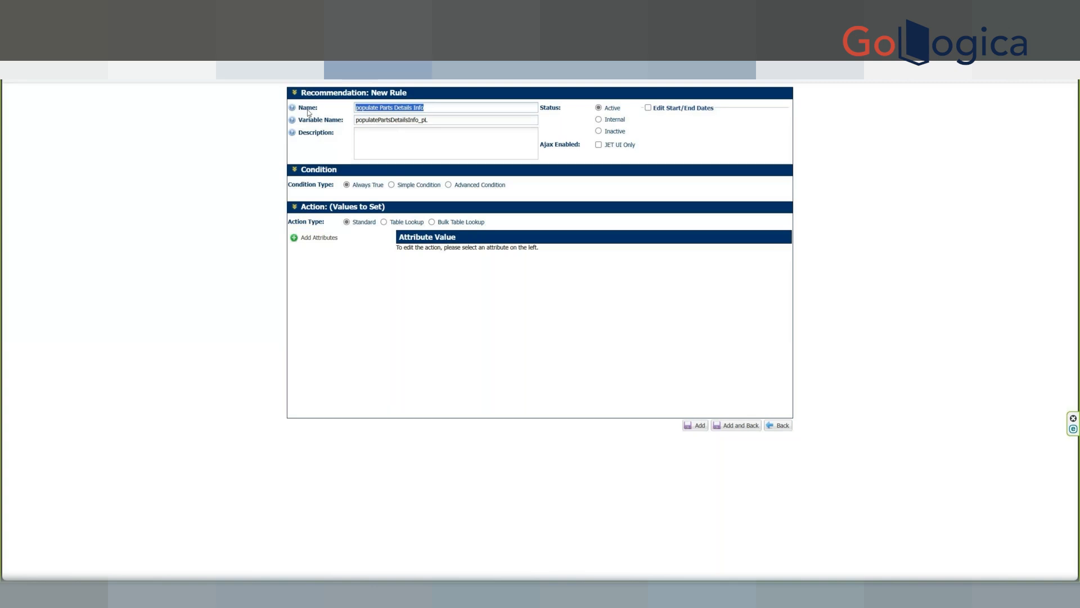
left_click(431, 106)
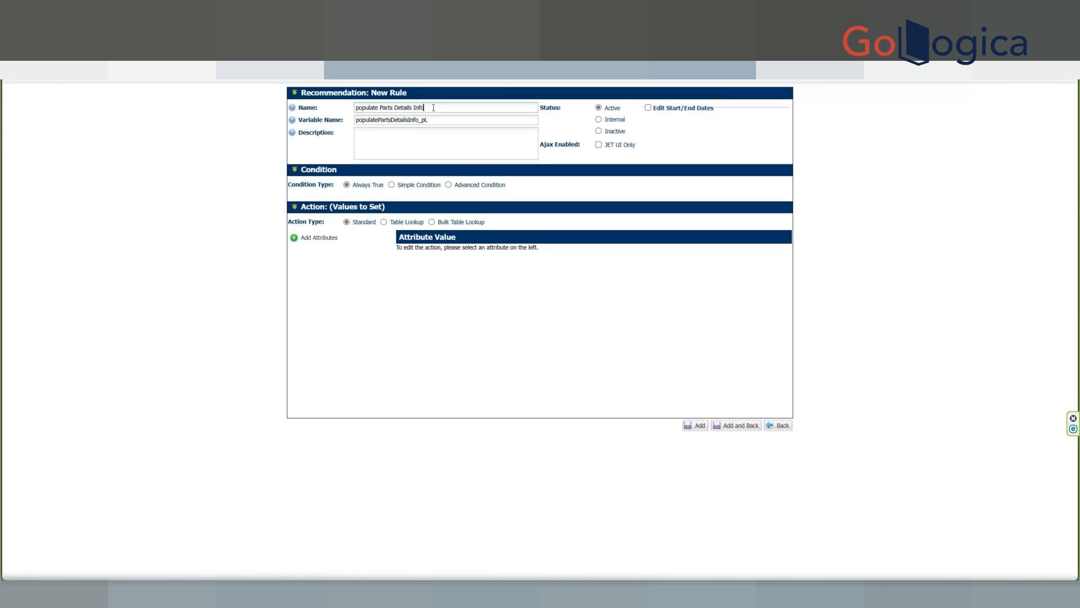
type("- RCR")
left_click_drag(428, 108, 303, 114)
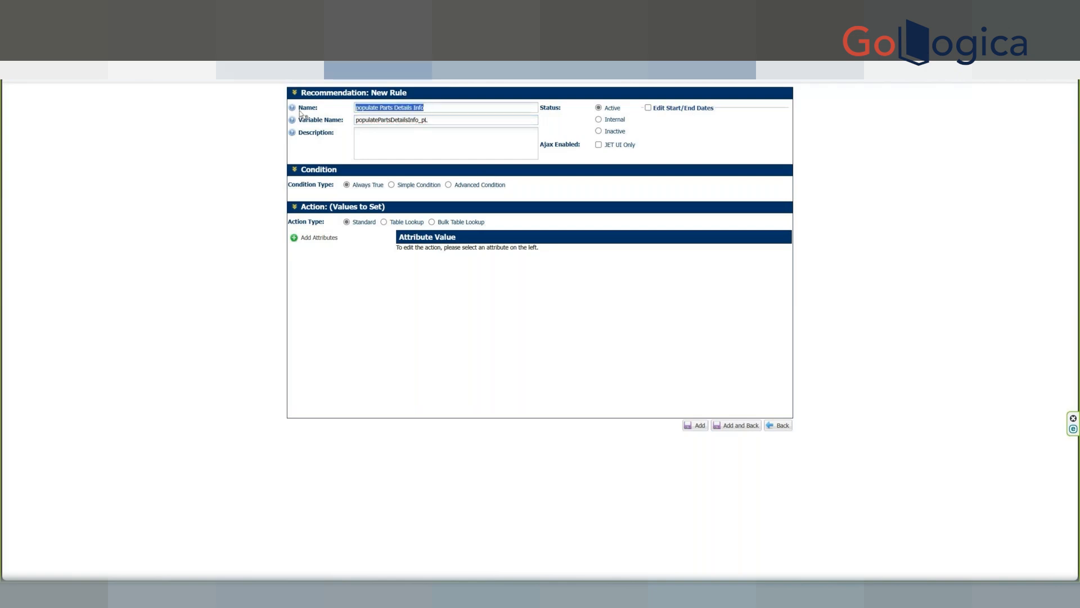
left_click(442, 122)
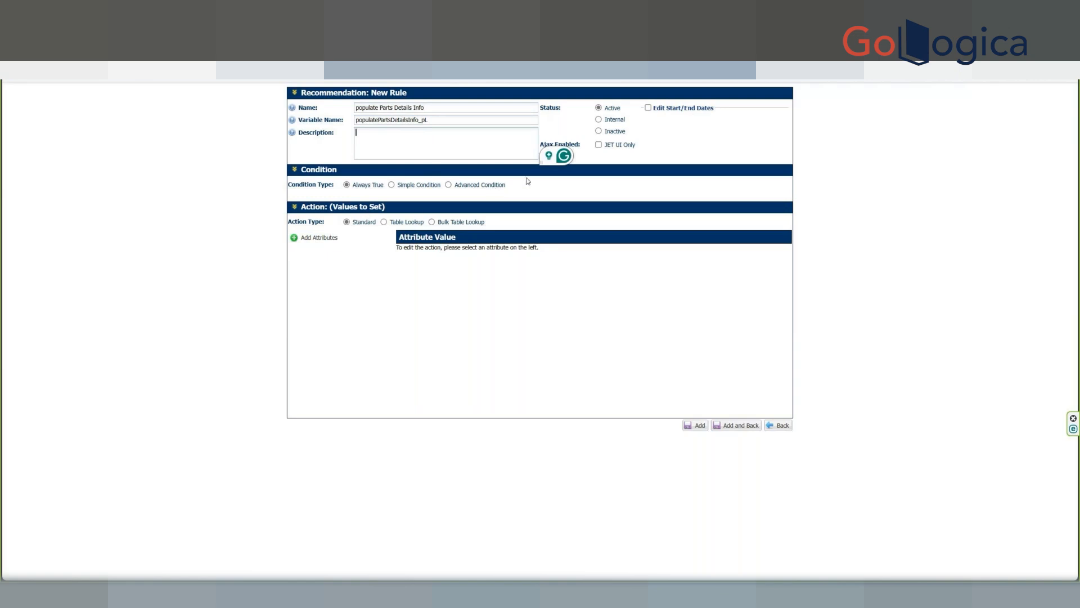
Add the Parts, Qty and Price Array Attr attributes to the rule's action and open the BML function editor for Parts Array Attr's values.
left_click(329, 240)
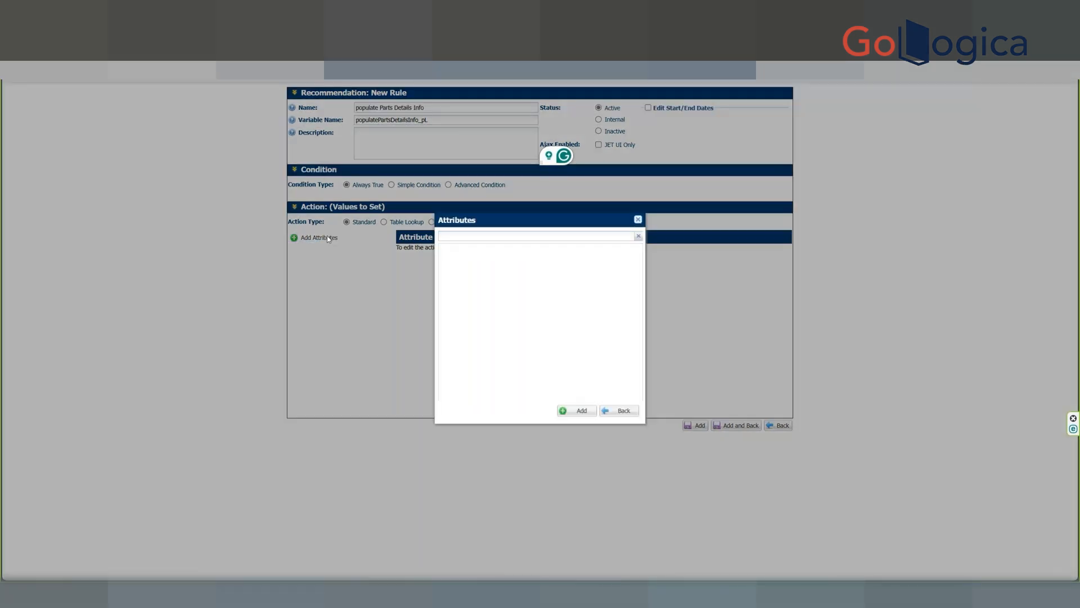
scroll(575, 297, "down", 1)
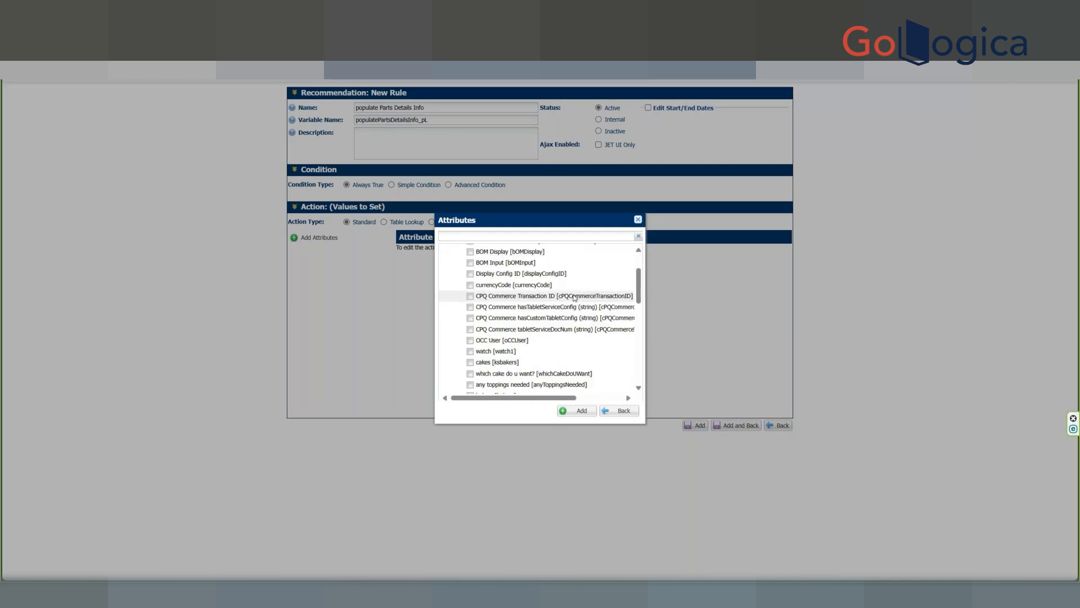
scroll(488, 304, "up", 3)
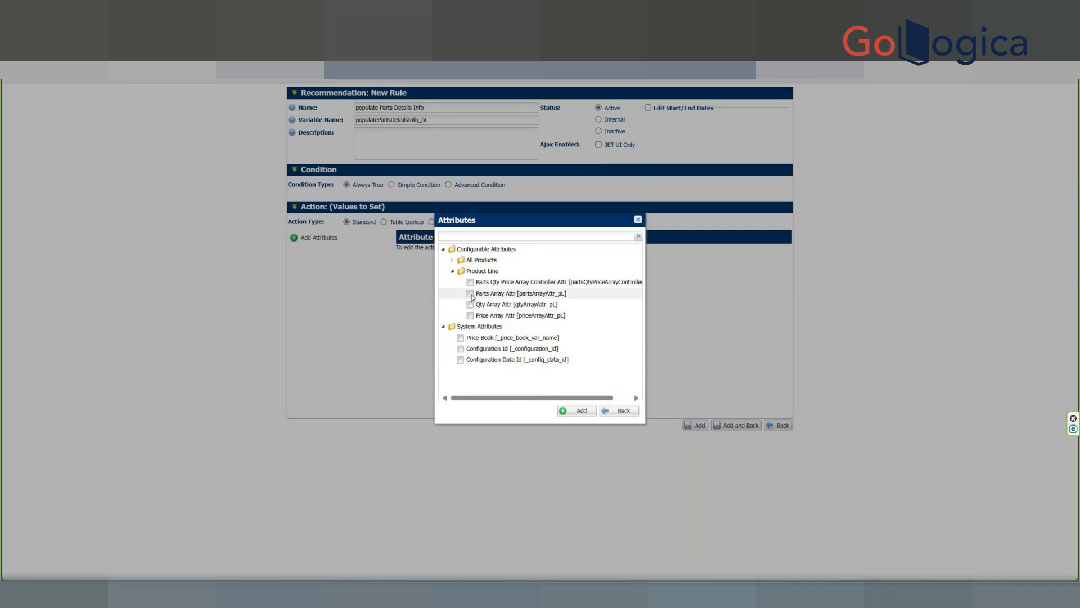
left_click(471, 294)
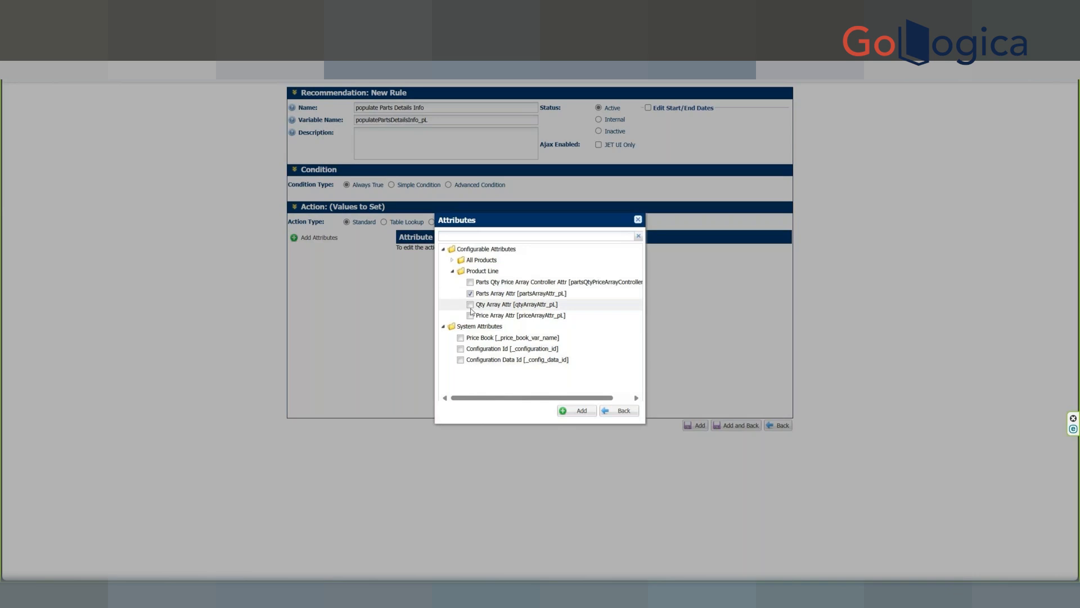
left_click(470, 305)
left_click(470, 316)
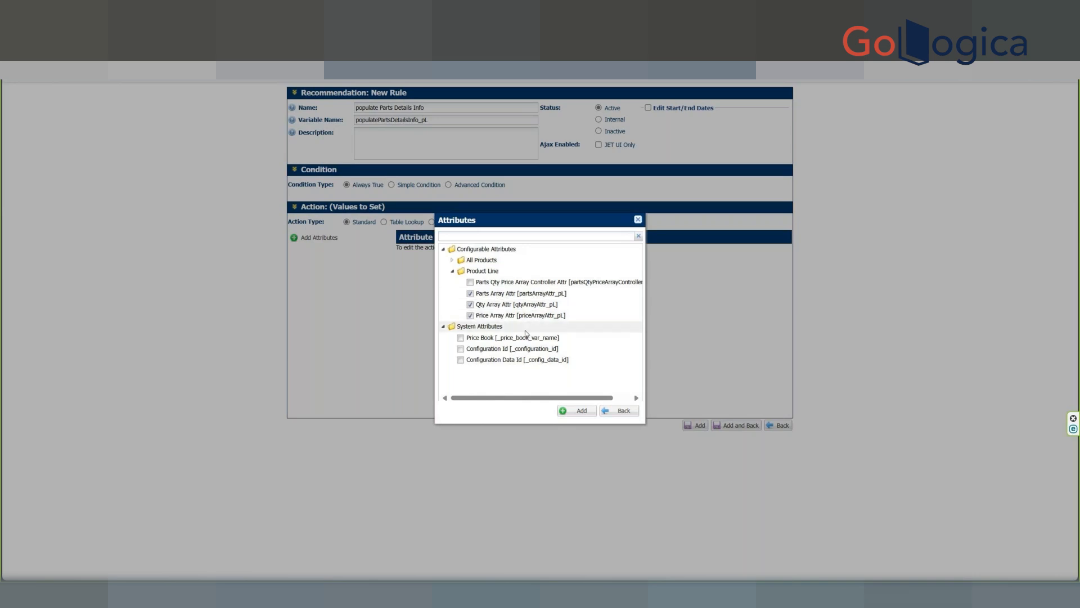
left_click(581, 412)
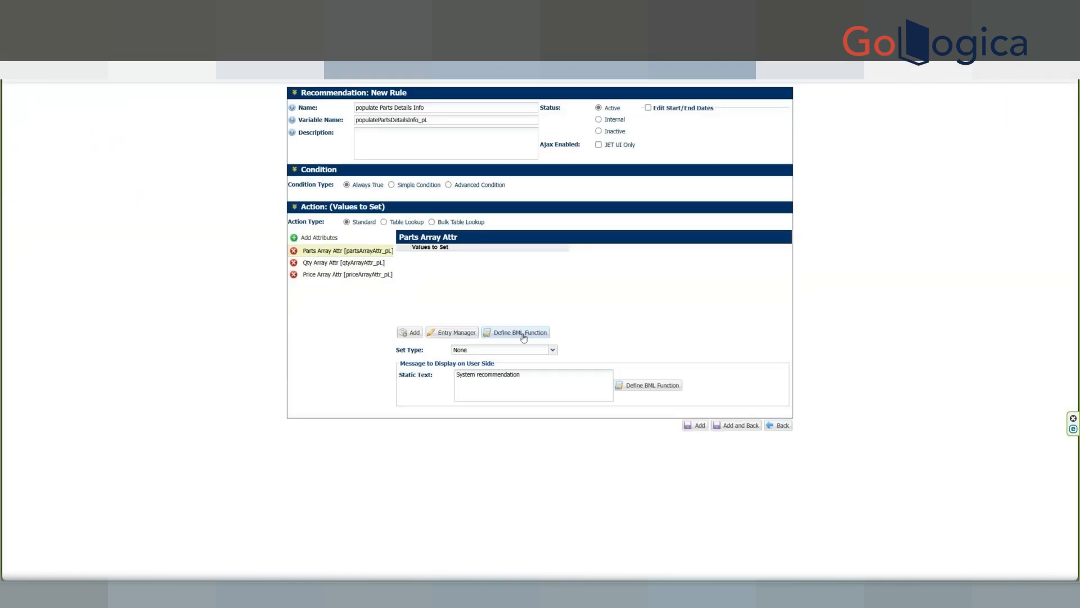
left_click(522, 333)
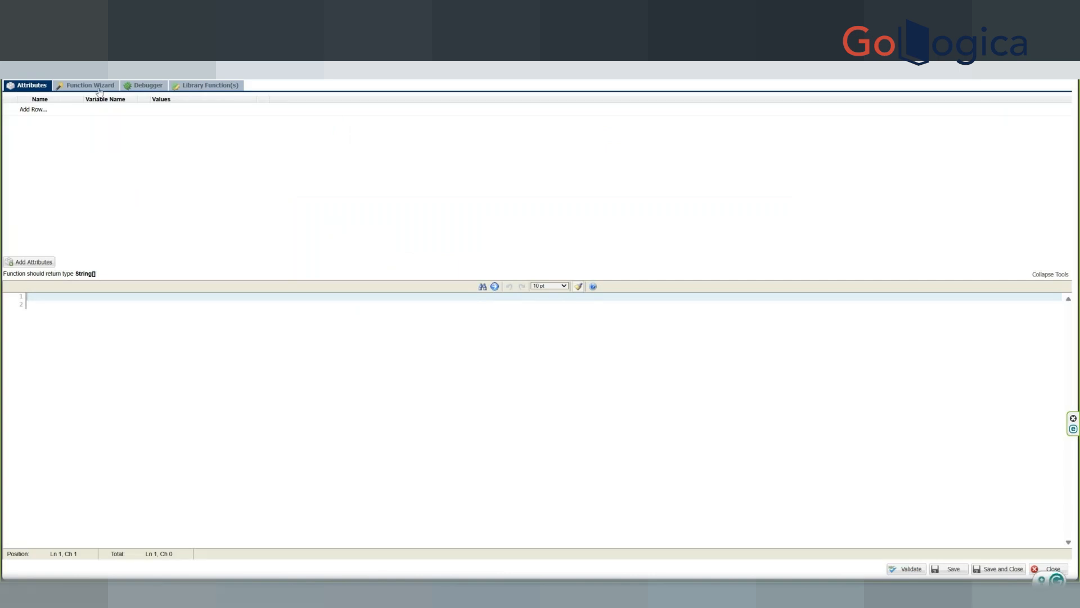
Add the product line attributes Parts Array Attr and Qty Array Attr as inputs of the function.
left_click_drag(82, 99, 127, 99)
left_click(68, 111)
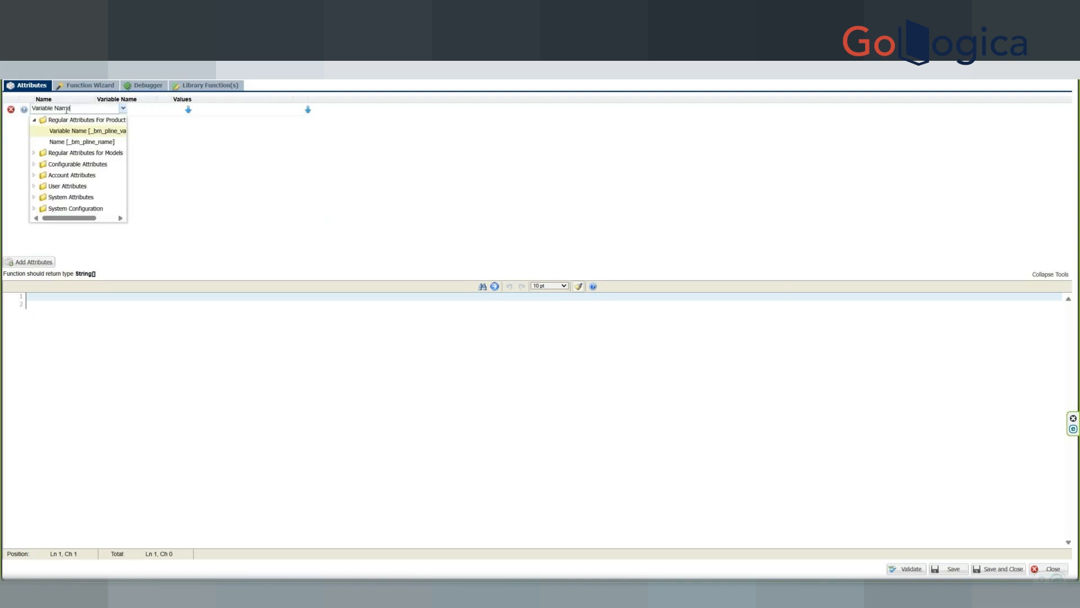
left_click(34, 164)
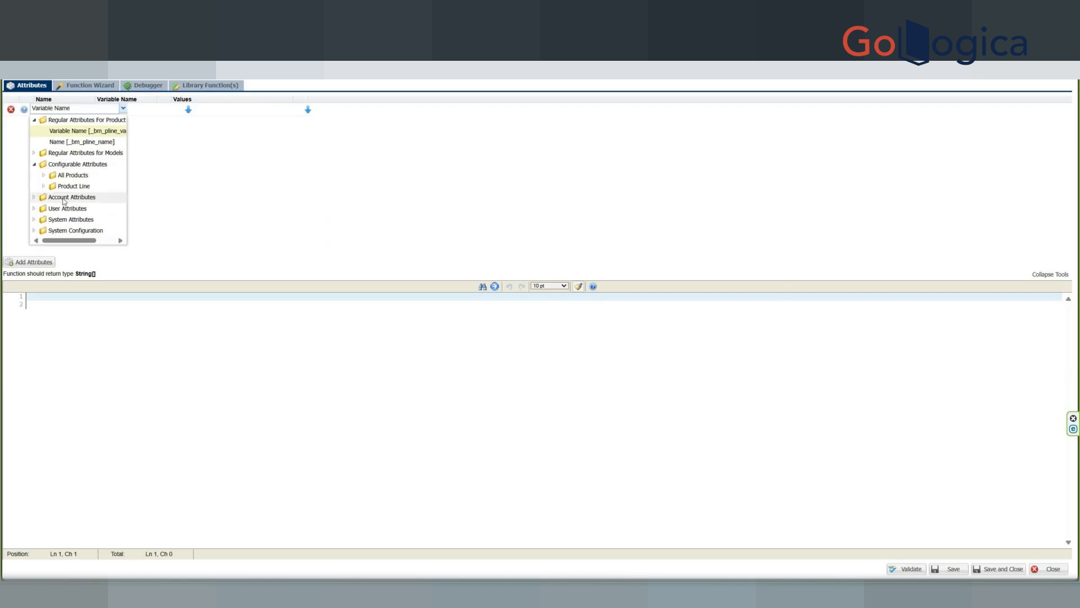
left_click(43, 186)
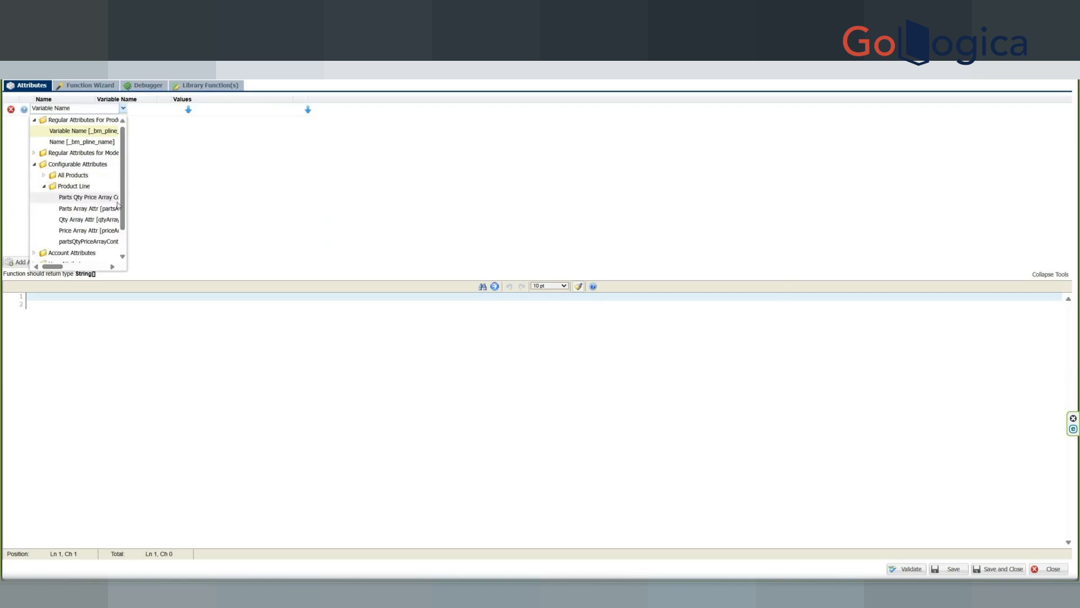
scroll(124, 206, "down", 1)
left_click(87, 204)
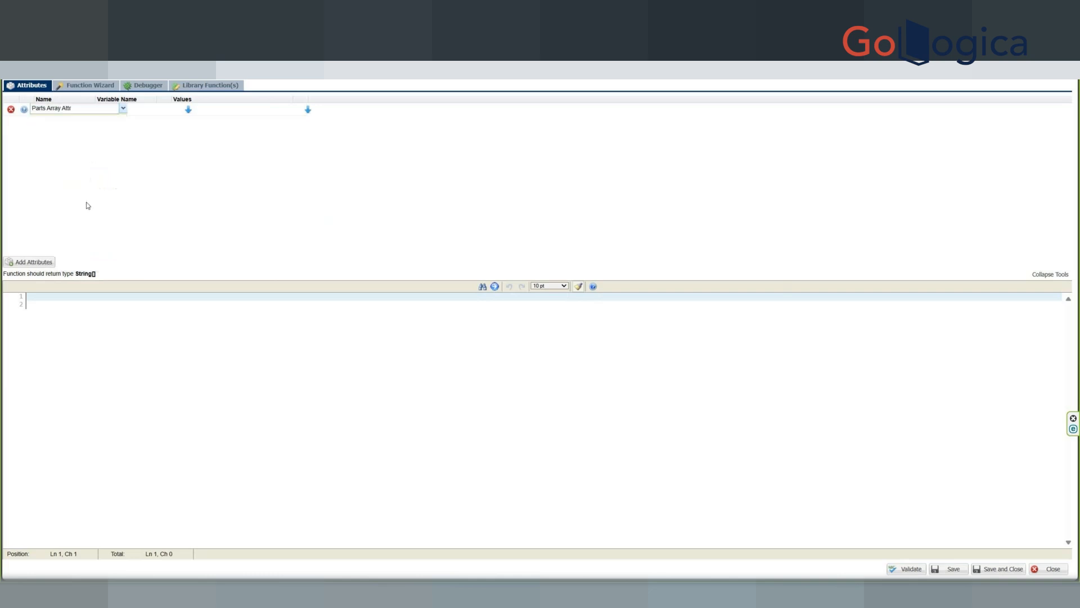
left_click(161, 112)
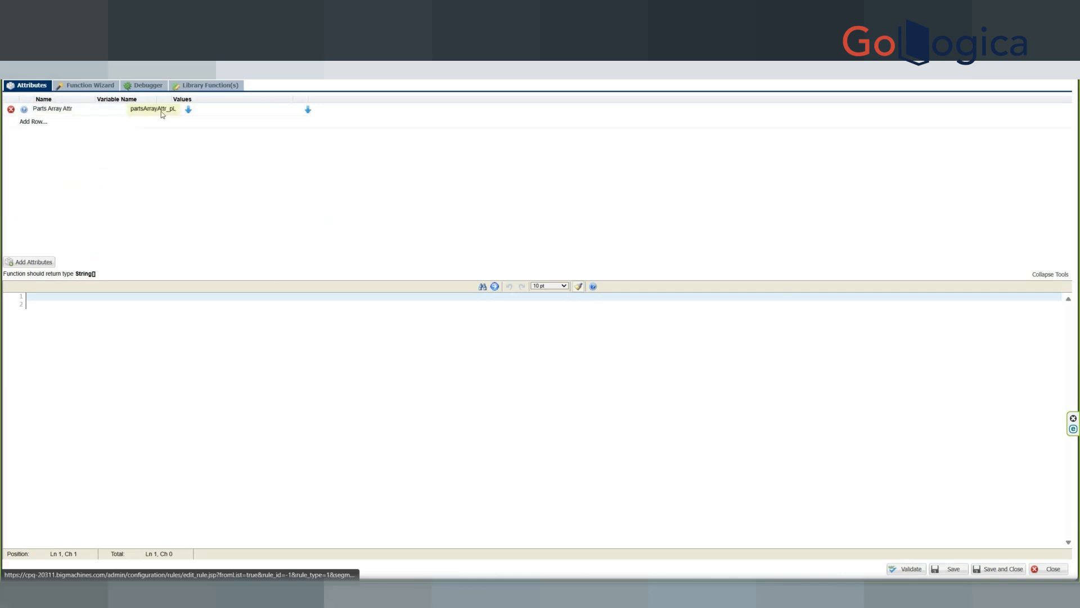
left_click(42, 121)
left_click(34, 177)
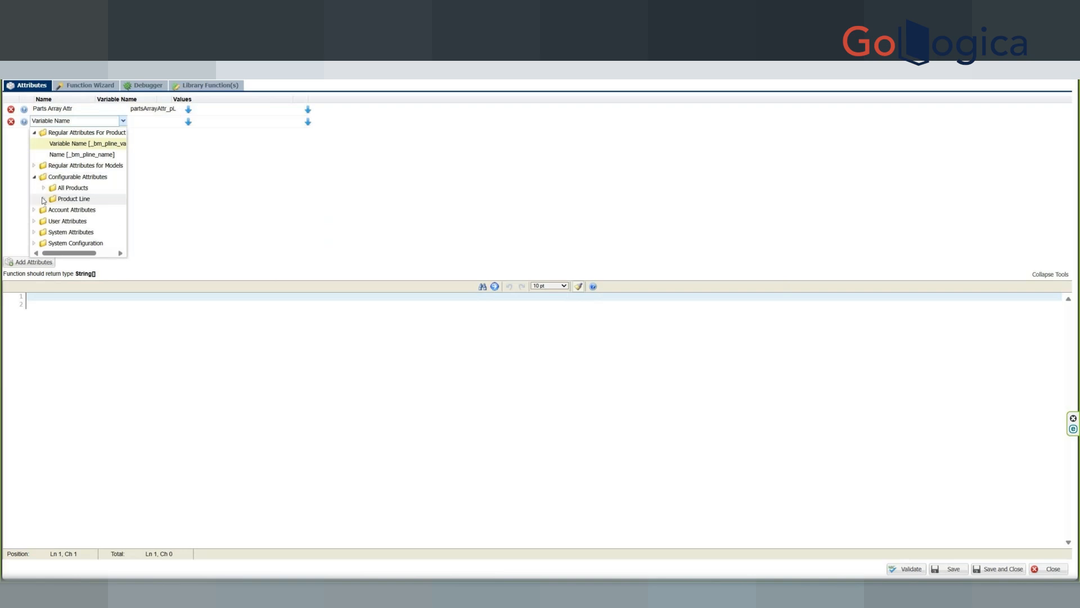
left_click(43, 198)
left_click(77, 233)
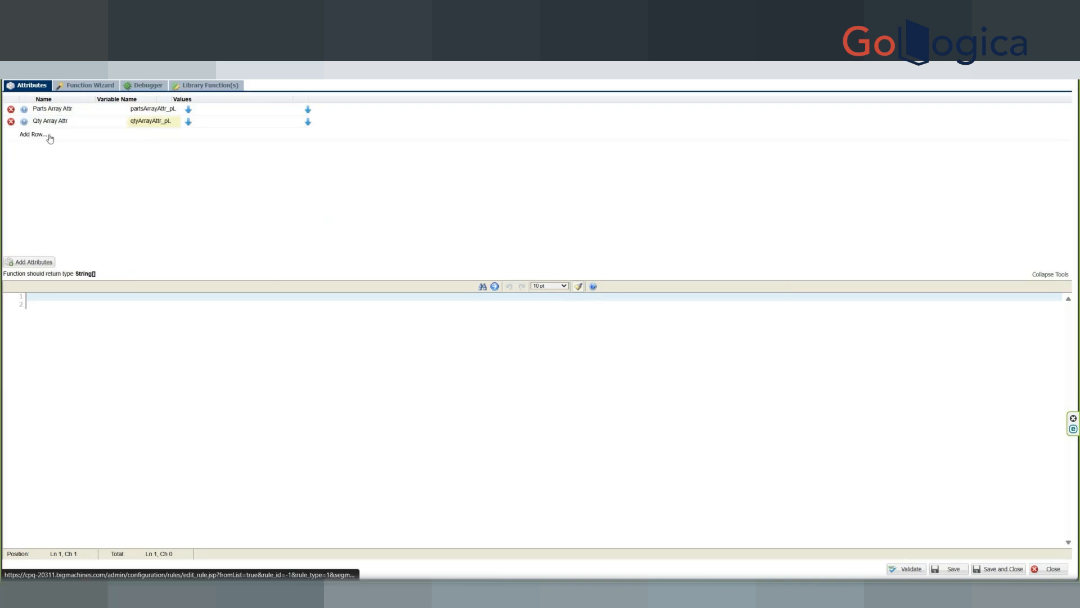
Remove all attribute rows from the function's inputs.
left_click(50, 136)
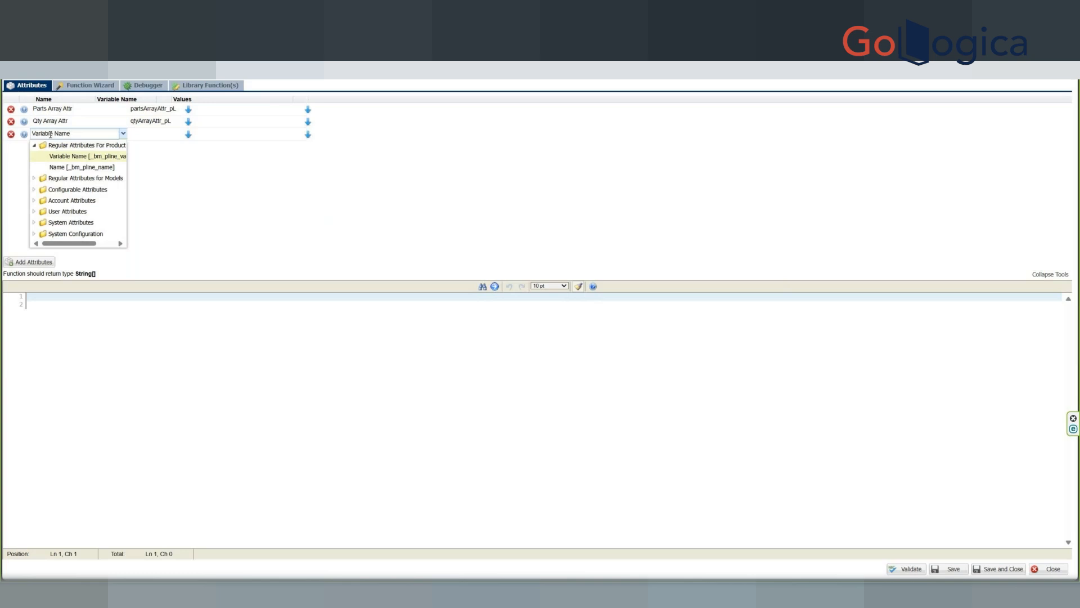
left_click(209, 167)
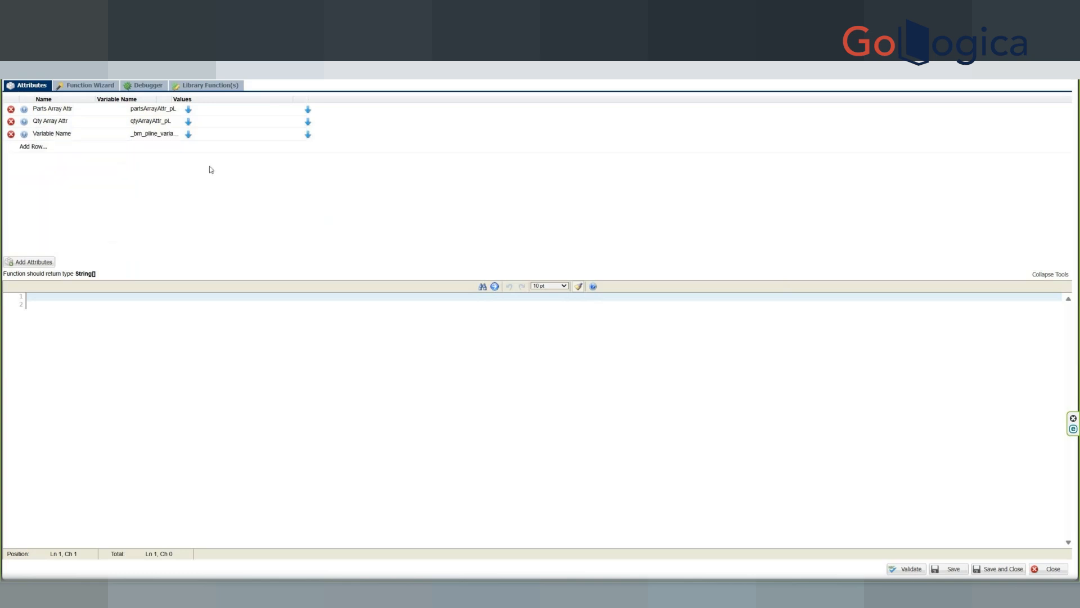
left_click(10, 134)
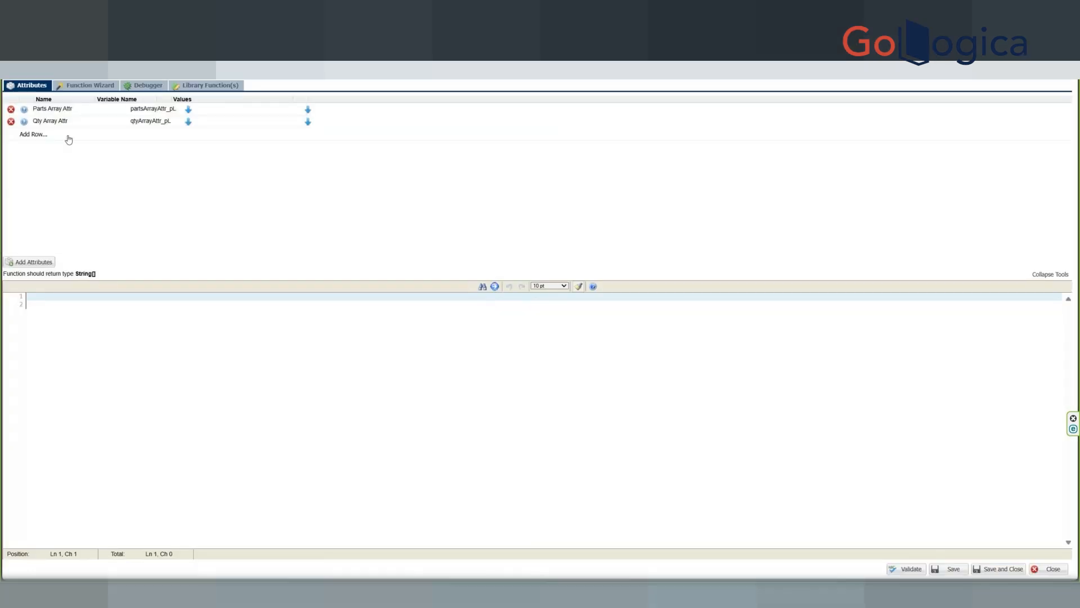
left_click(11, 122)
left_click(10, 110)
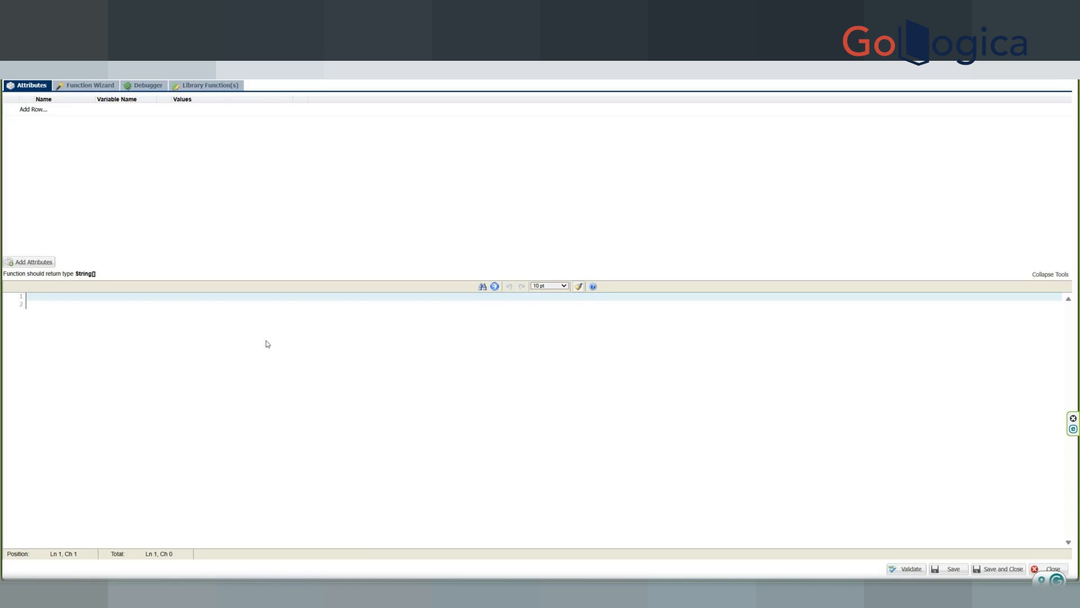
type("return")
key("ctrl+a")
key("BackSpace")
Write the function's first line, declaring the parts array as partsArray = String[];.
double_click(79, 273)
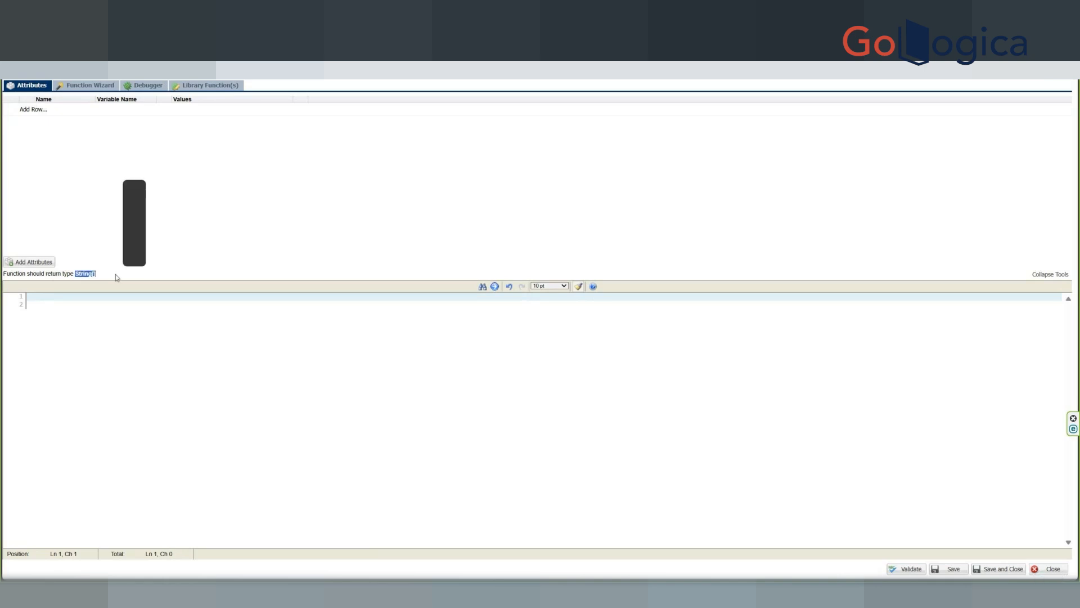
left_click(53, 301)
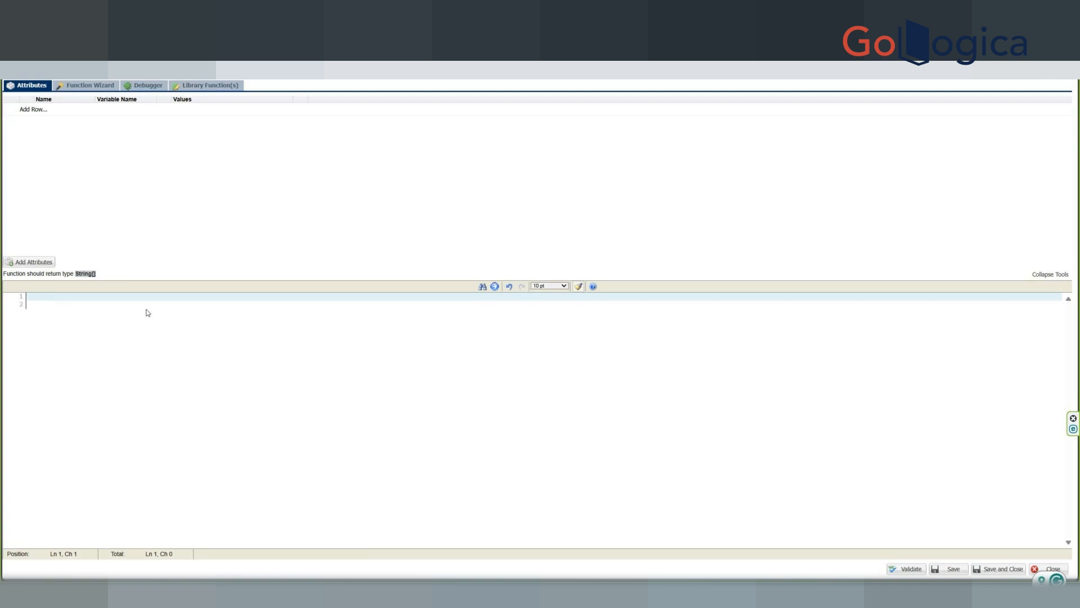
type("partsArray = s")
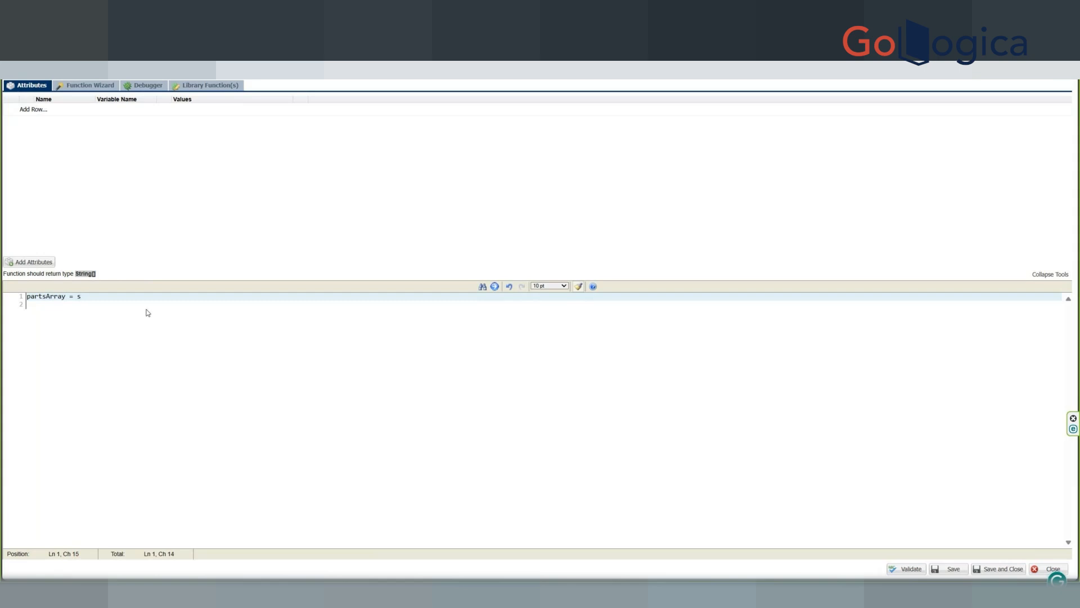
key("BackSpace")
double_click(85, 273)
key("ctrl+c")
left_click(95, 271)
key("ctrl+v")
type("[]")
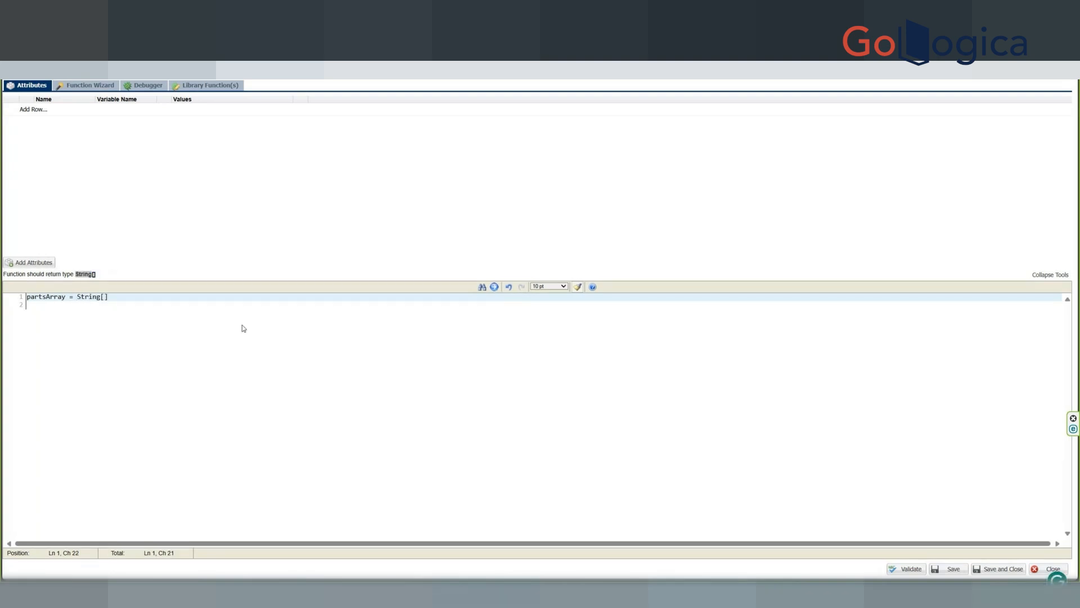
key("Left")
key("Left")
key("Left")
key("Left")
key("Left")
key("Left")
key("Left")
key("Left")
key("Left")
key("End")
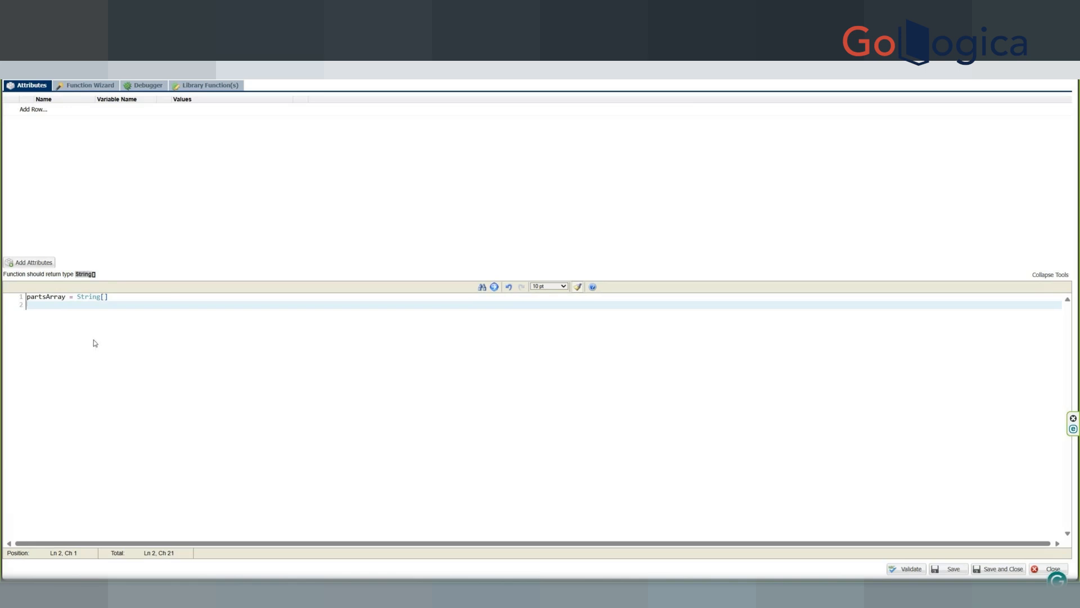
left_click(114, 298)
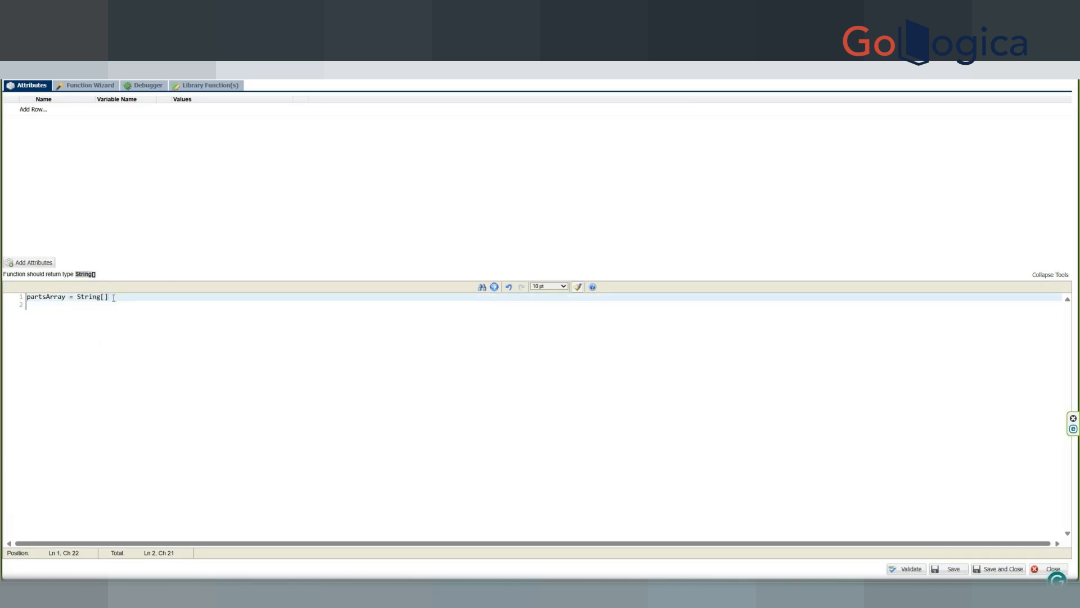
left_click(182, 303)
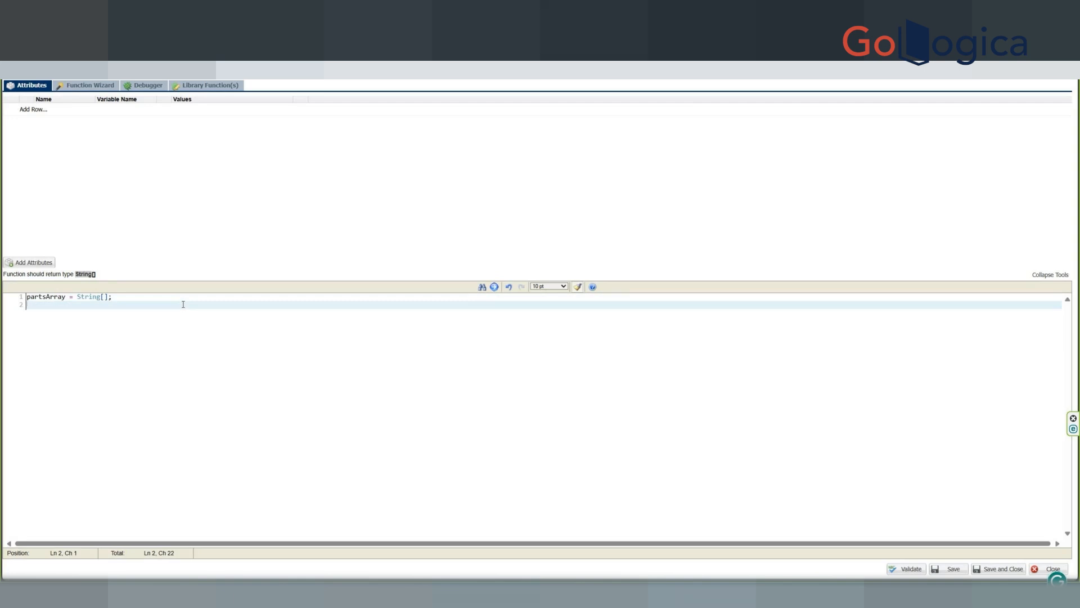
type("inputPayloiad")
key("BackSpace")
key("BackSpace")
key("BackSpace")
type("ad")
type("P009@@7@@250##P102@@3@@200##P113@@1@@75")
type(";")
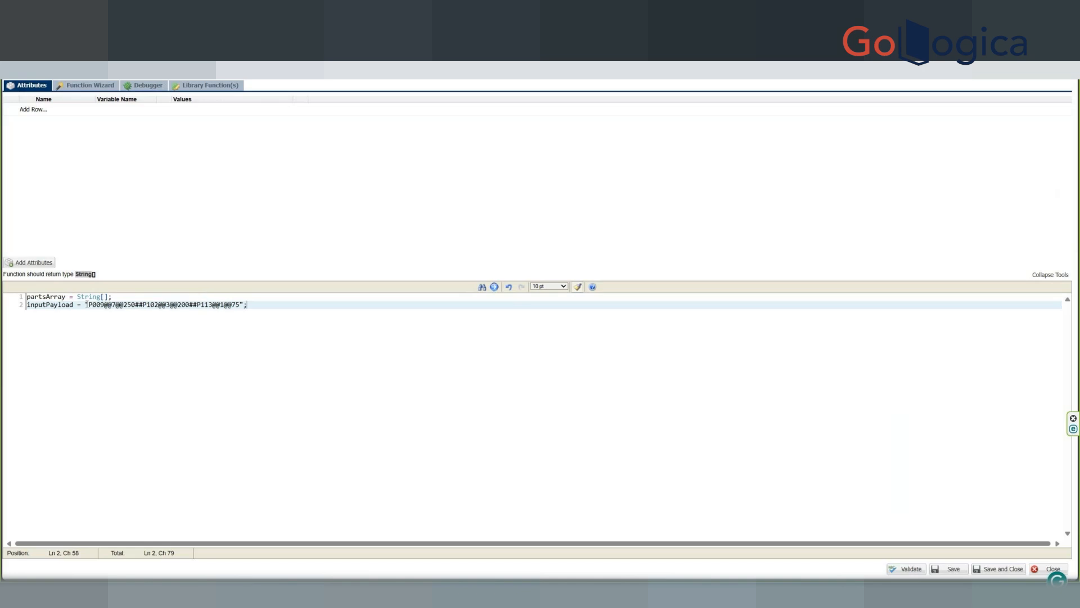
left_click_drag(87, 305, 245, 306)
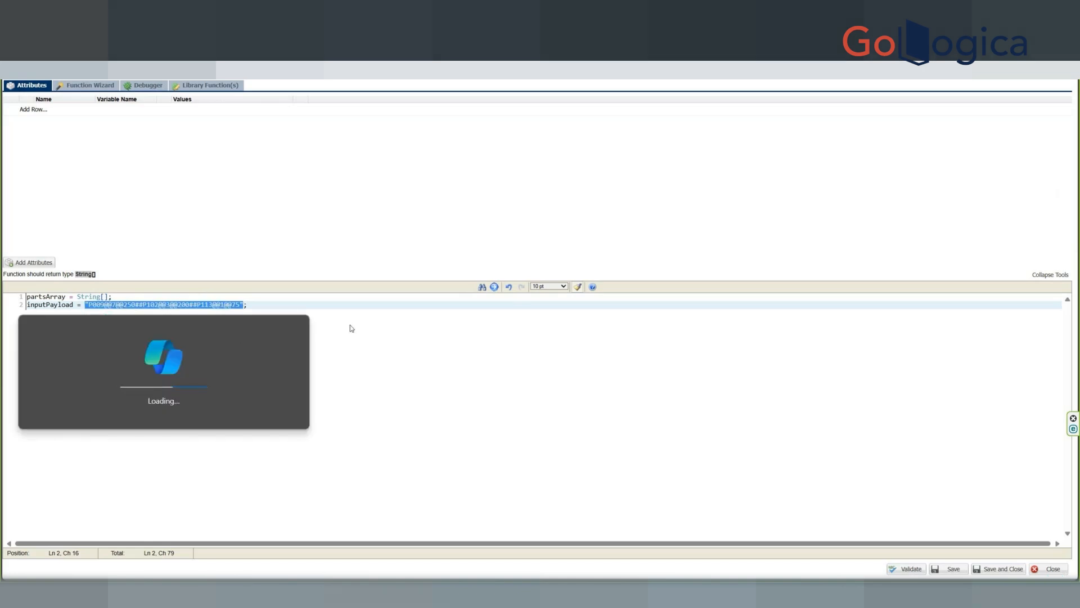
left_click(251, 334)
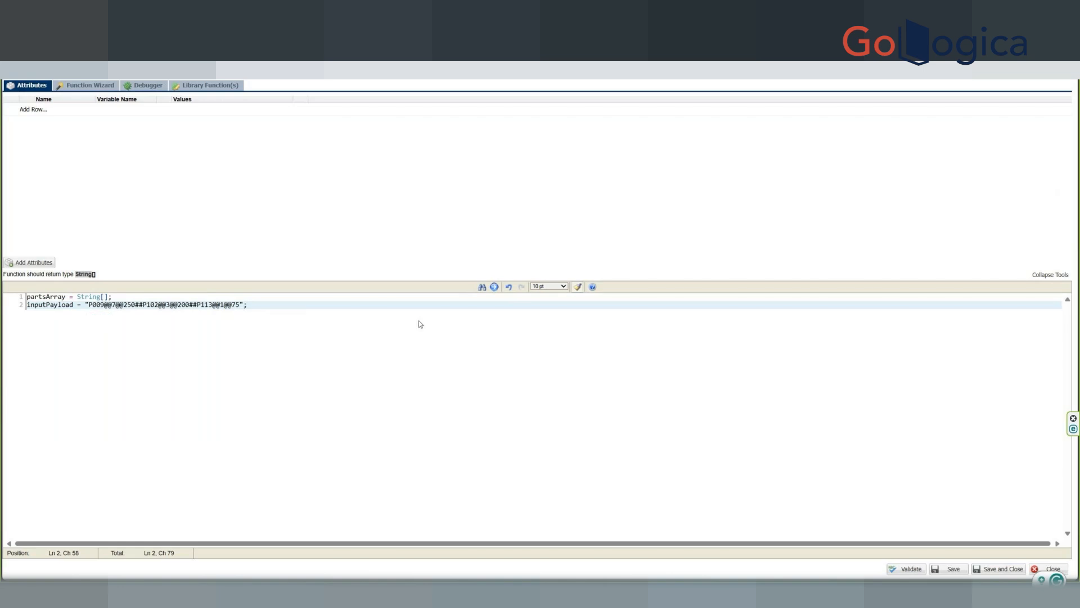
key("Return")
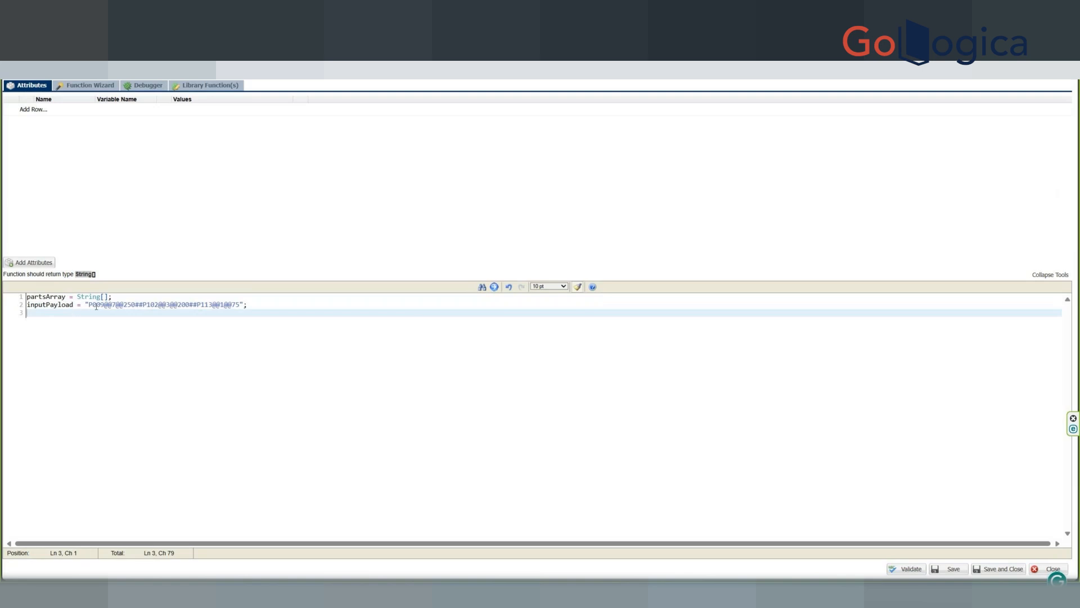
Begin the third line of the function with an assignment to a variable named rows.
left_click(135, 305)
left_click_drag(135, 305, 144, 305)
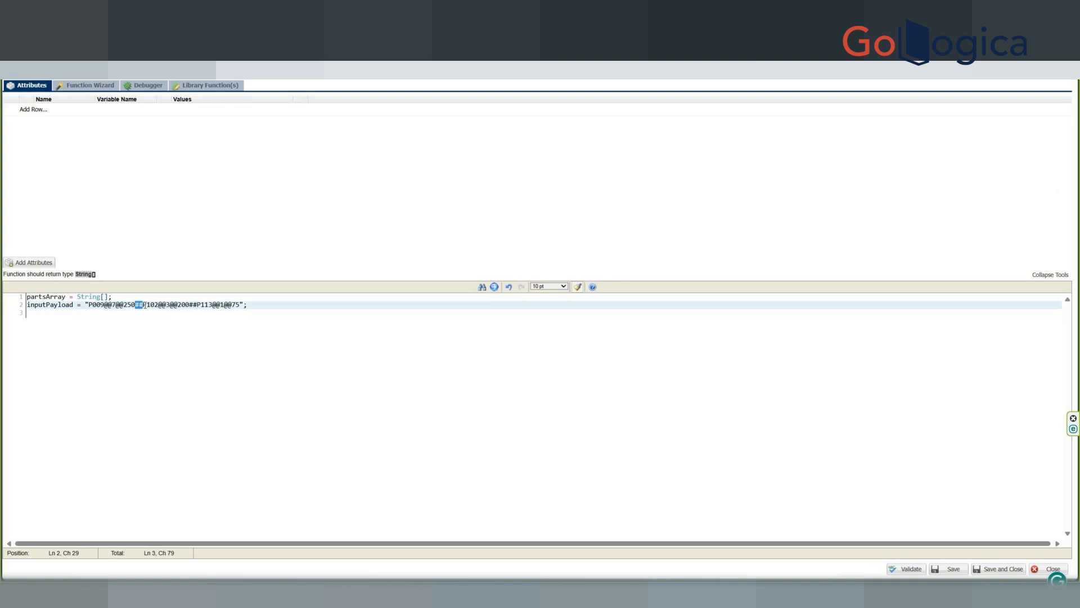
left_click(221, 327)
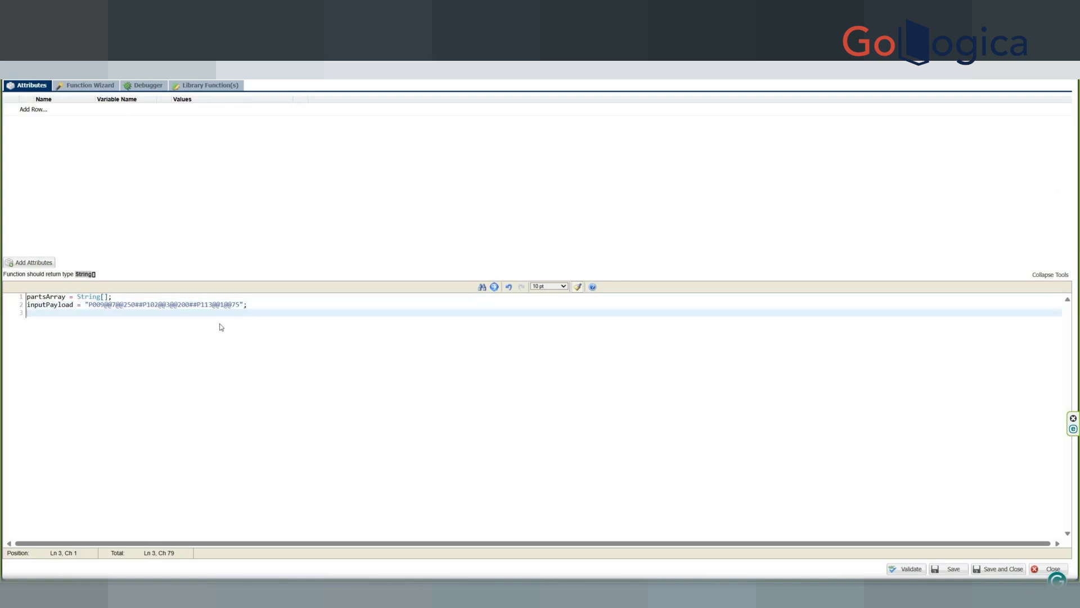
type("splitRows")
key("BackSpace")
type("Reco")
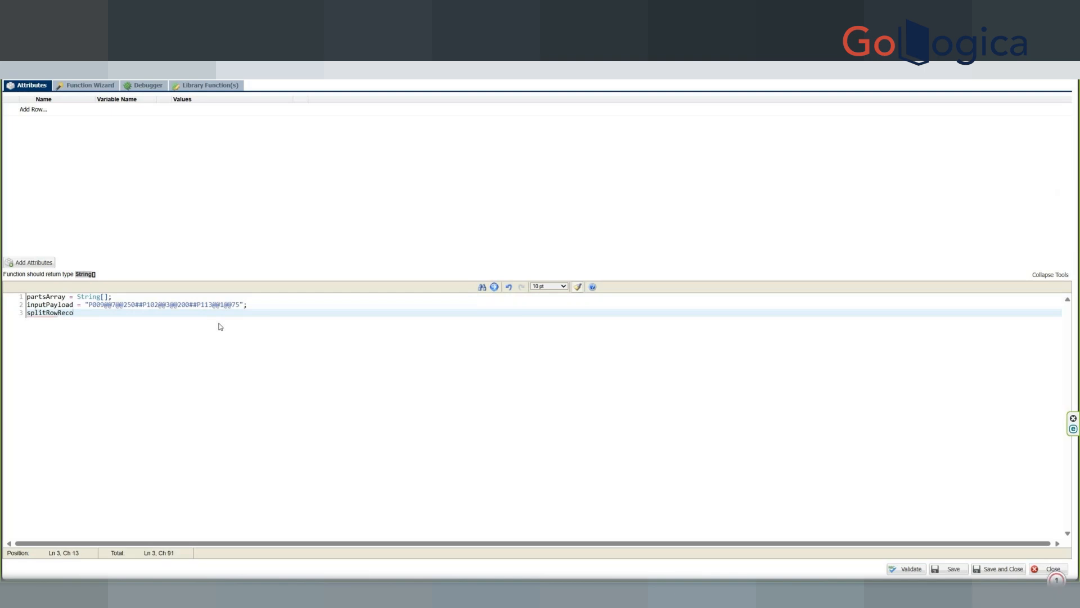
type("rd")
type(" =")
key("Home")
key("BackSpace")
key("BackSpace")
key("BackSpace")
key("BackSpace")
key("BackSpace")
key("Right")
key("Right")
key("Right")
key("Left")
key("Home")
key("BackSpace")
type("r")
key("End")
key("Left")
key("BackSpace")
key("BackSpace")
key("BackSpace")
key("BackSpace")
key("BackSpace")
key("BackSpace")
type("s")
key("End")
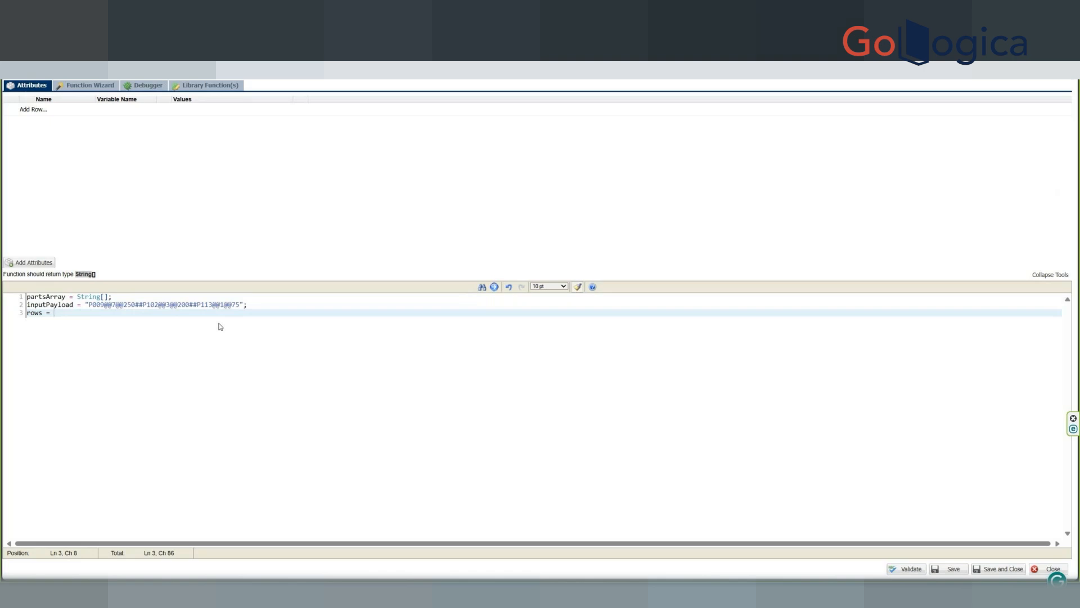
Examine the ## separators between the part records in the inputPayload string, returning to the end of the rows line.
left_click(137, 305)
left_click_drag(138, 306, 201, 306)
left_click(270, 306)
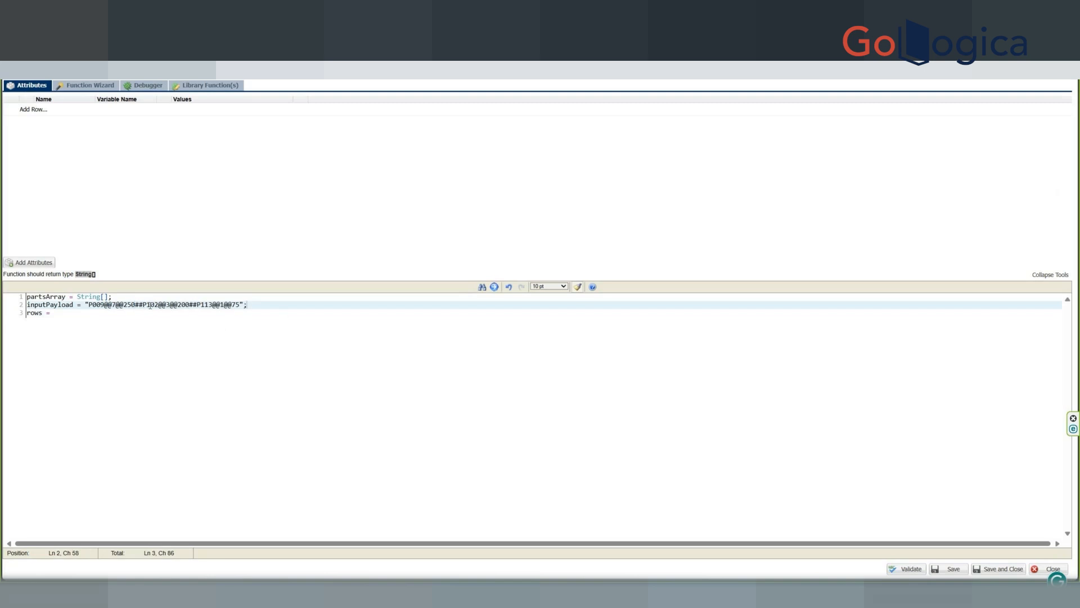
left_click_drag(135, 306, 197, 305)
double_click(141, 304)
double_click(193, 304)
left_click(127, 312)
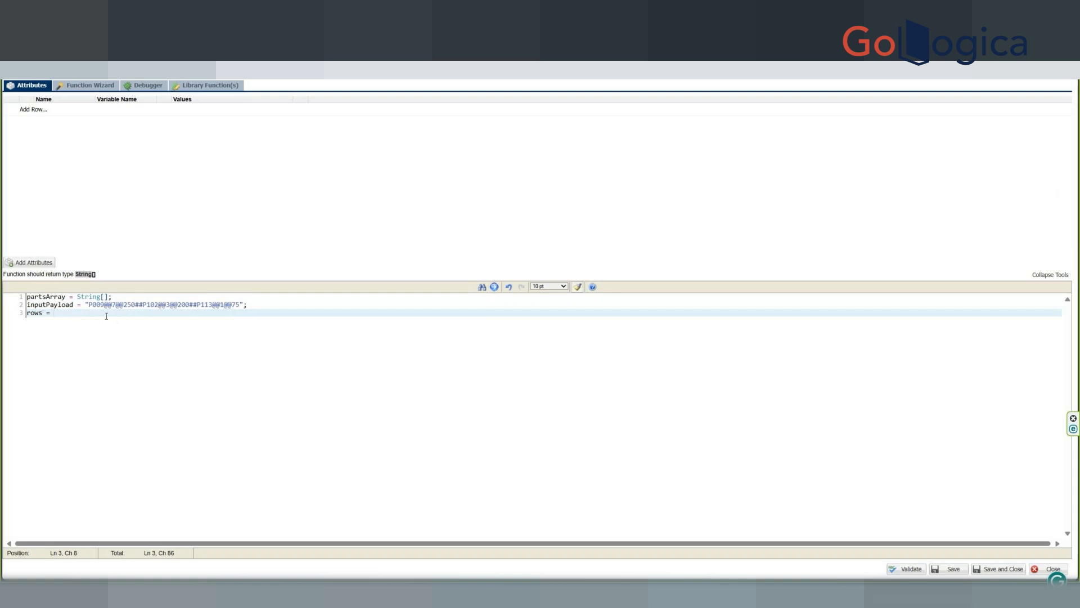
Continue the rows assignment with a split() call that takes inputPayload as its first argument.
double_click(138, 304)
left_click(125, 314)
type("split(")
key("Up")
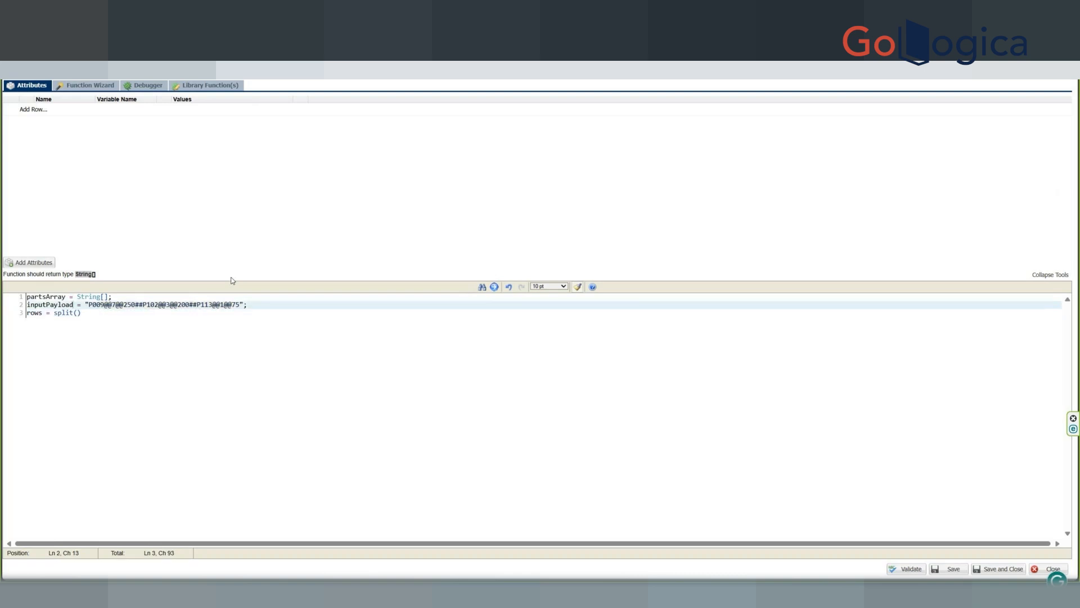
key("shift+Home")
key("ctrl+c")
key("Right")
key("Down")
key("Right")
key("ctrl+v")
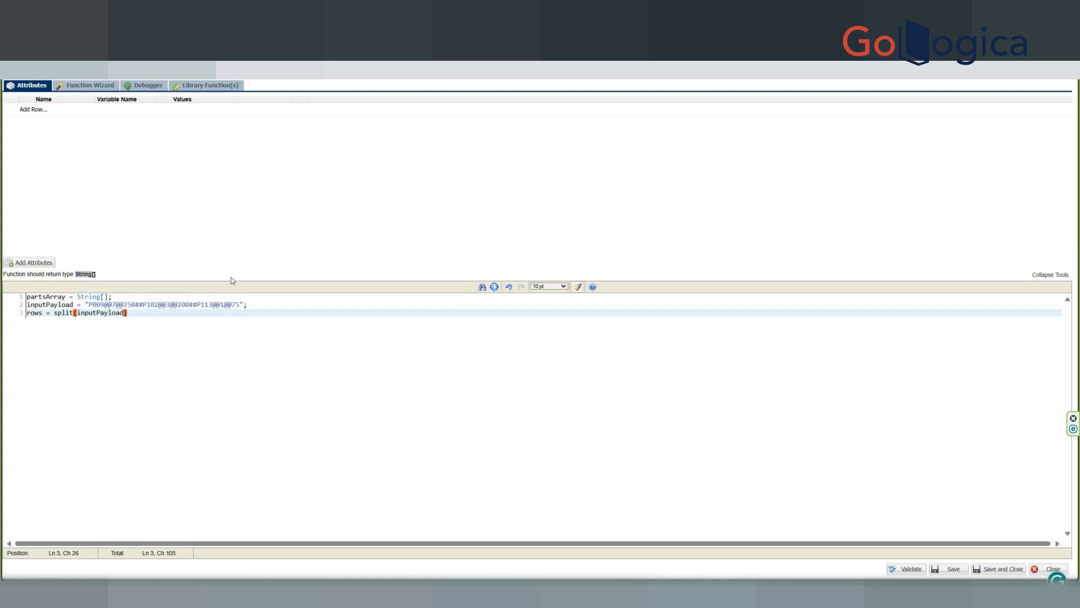
Add "##" as the split call's delimiter, end the statement with a semicolon and start a new line.
type(", \"\"")
key("Left")
type("##")
key("Return")
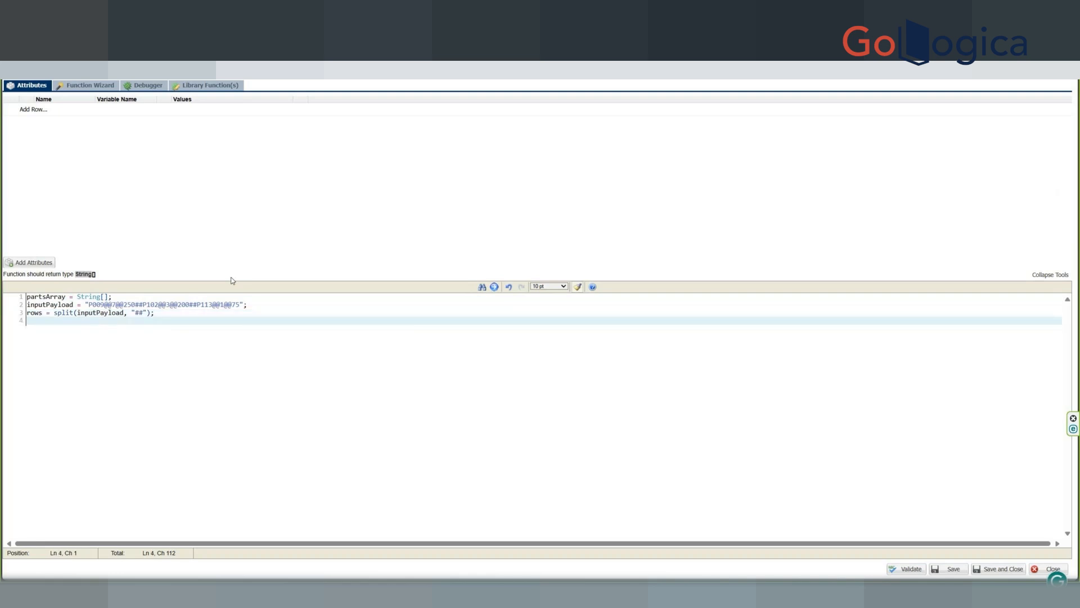
Begin a for loop on the fourth line that iterates over rows with the loop variable i.
key("Up")
key("shift+Right")
key("shift+Right")
key("shift+Right")
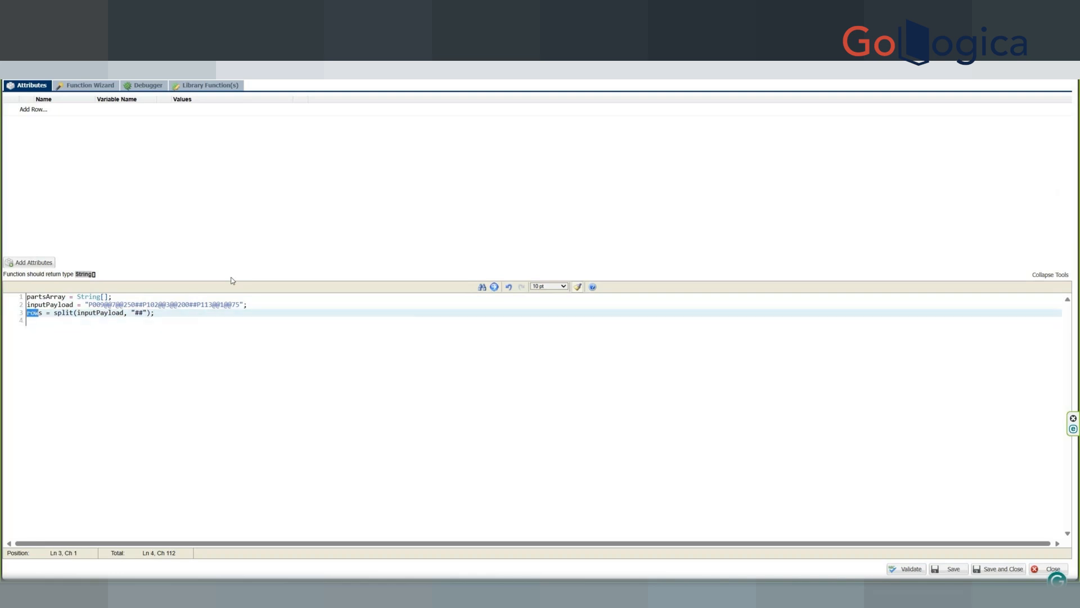
key("shift+Right")
key("Down")
type("for i ")
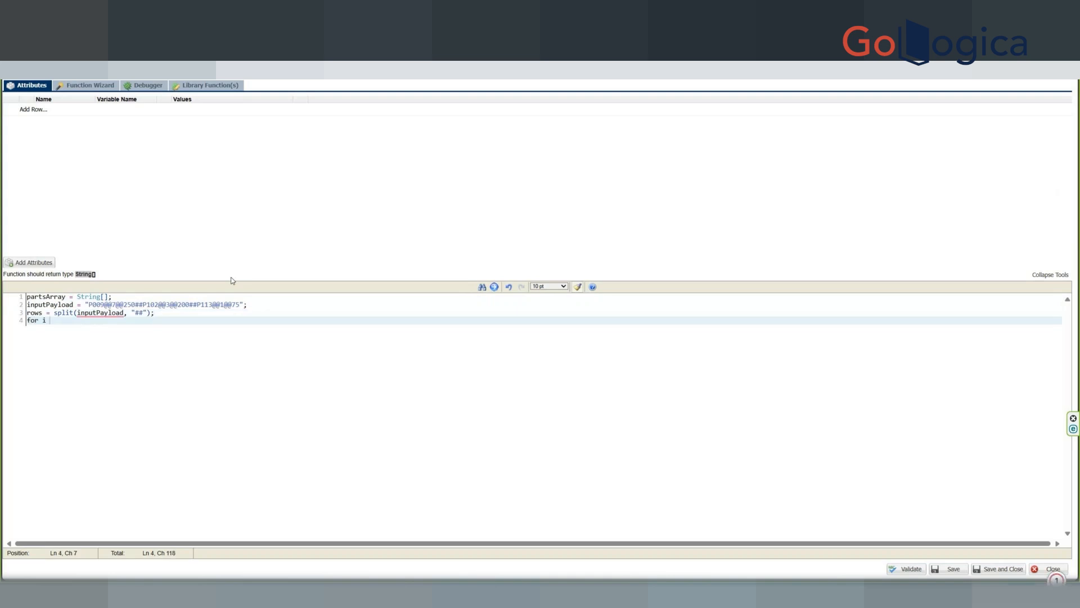
type("int ")
type("row")
Rename the loop variable to row and give the loop an opening and a closing curly brace.
key("ctrl+Left")
key("ctrl+Left")
key("Left")
key("BackSpace")
type("row")
key("End")
type("{")
key("Return")
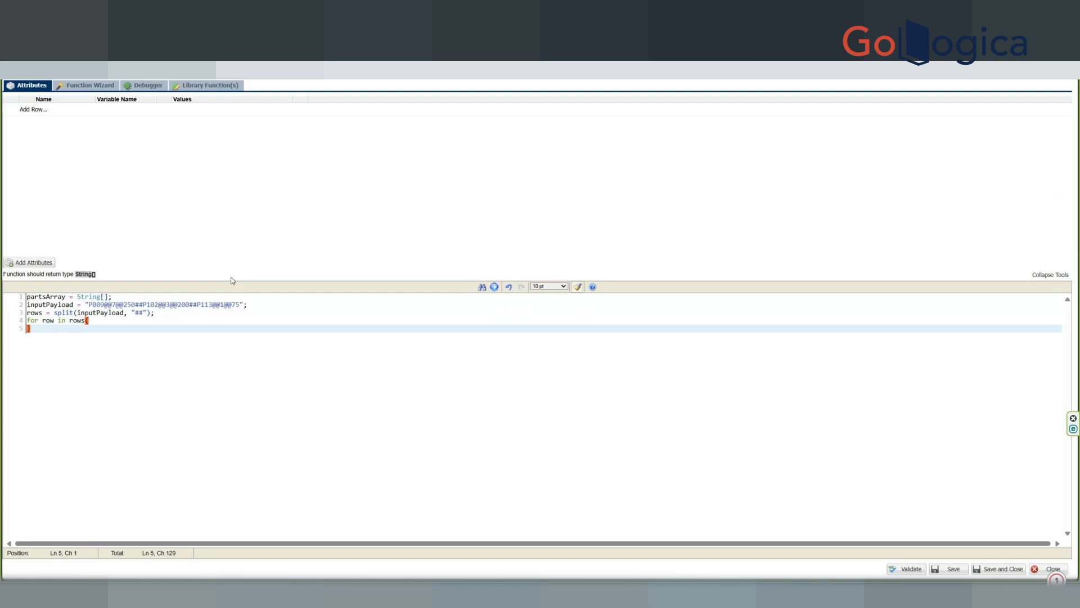
Insert a blank line above the for loop, an indented body line inside it, and a space before its opening brace.
key("Up")
key("Return")
key("End")
key("Return")
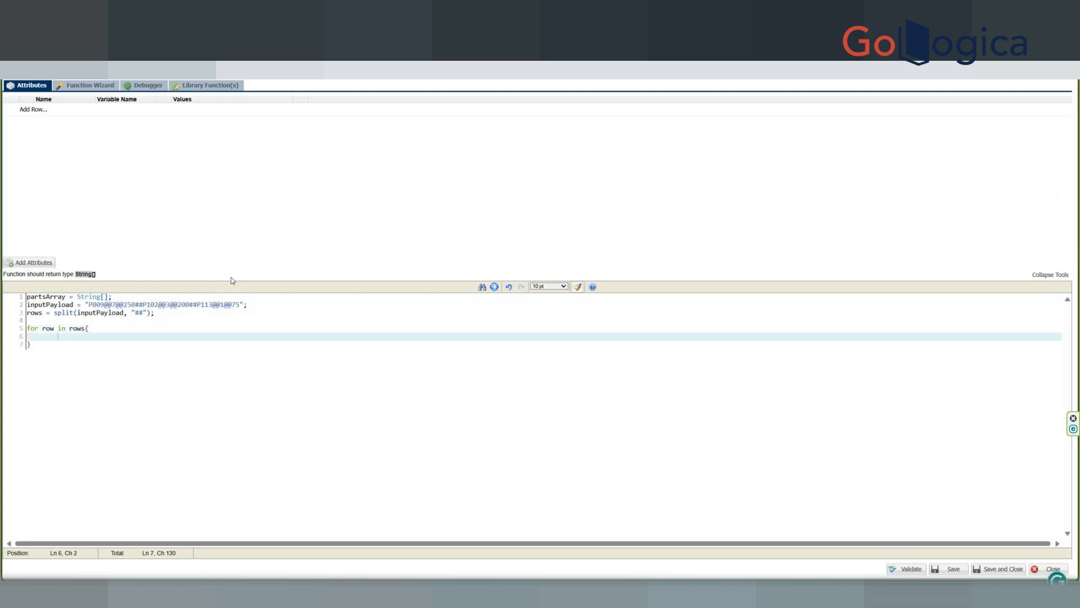
key("BackSpace")
key("Up")
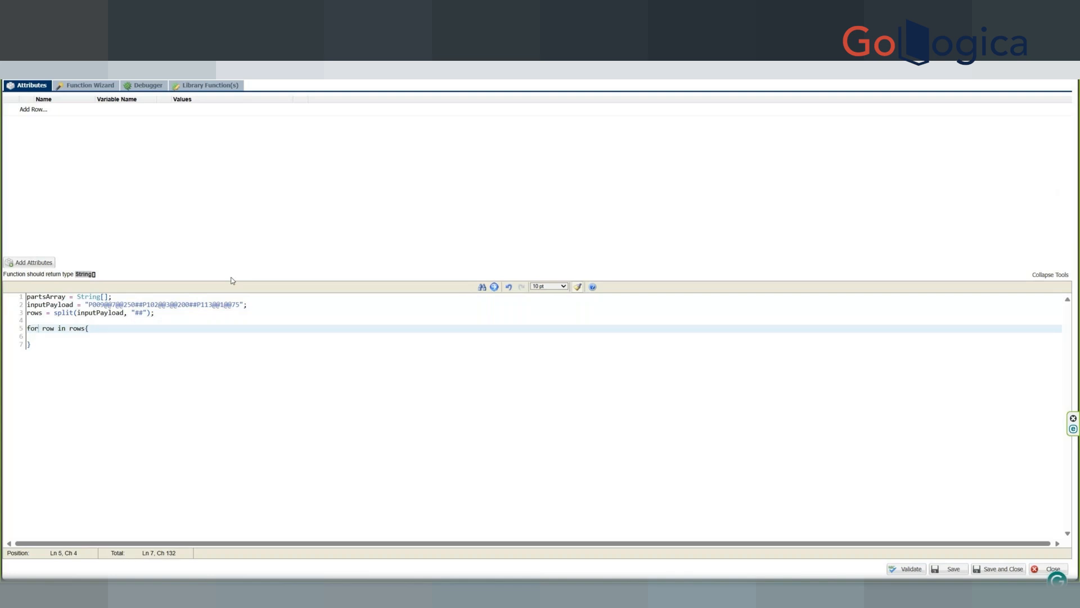
key("Right")
key("Down")
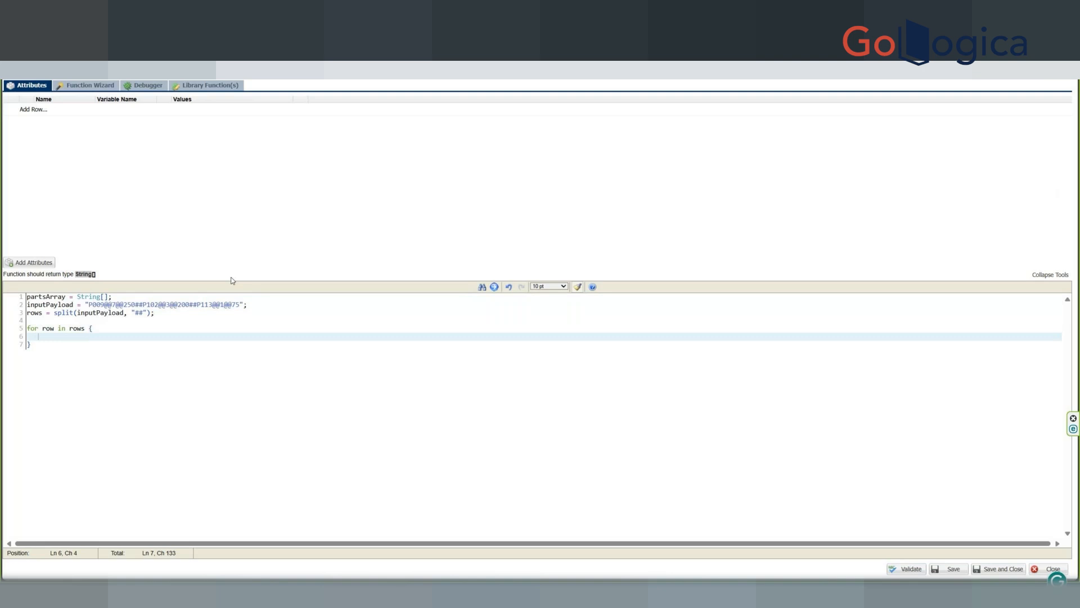
Begin assignments to part, qty and price on three separate lines inside the loop.
type("part =")
key("Return")
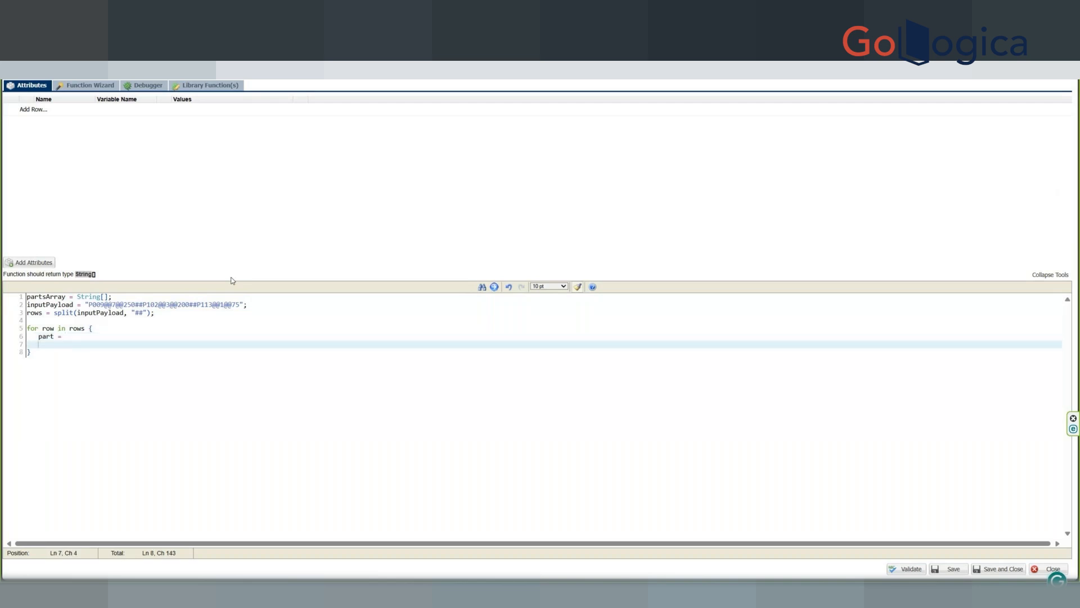
key("BackSpace")
type("qty =")
key("Return")
type("pri")
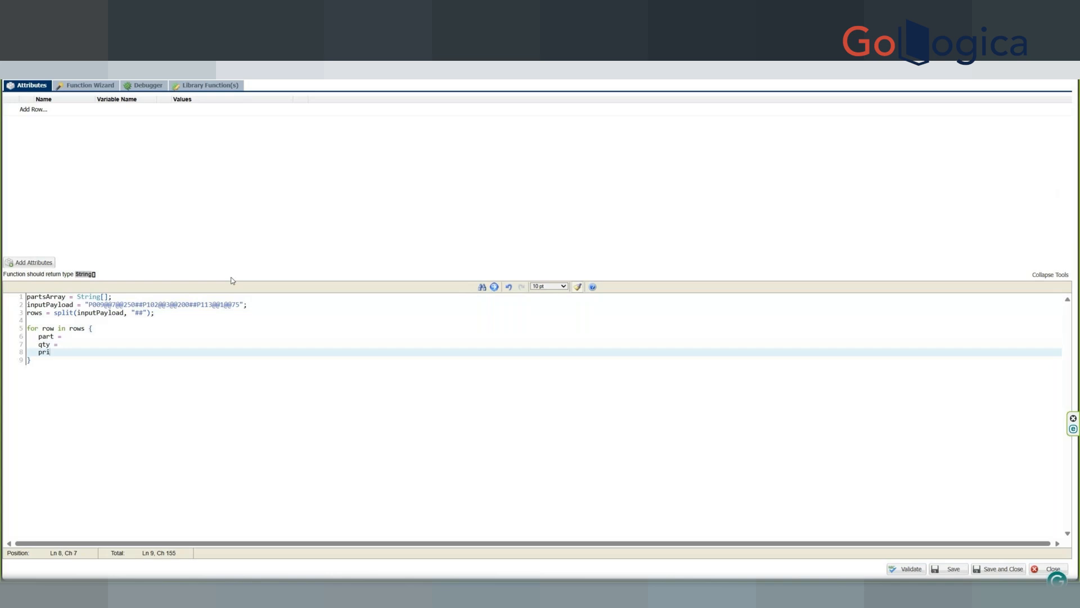
type("ce =")
Try assigning an empty split(); call to part and select the loop variable row.
key("Up")
key("Up")
type("split();")
key("Up")
key("ctrl+Left")
key("ctrl+Left")
key("ctrl+Left")
key("ctrl+Left")
key("shift+Right")
key("shift+Right")
key("shift+Right")
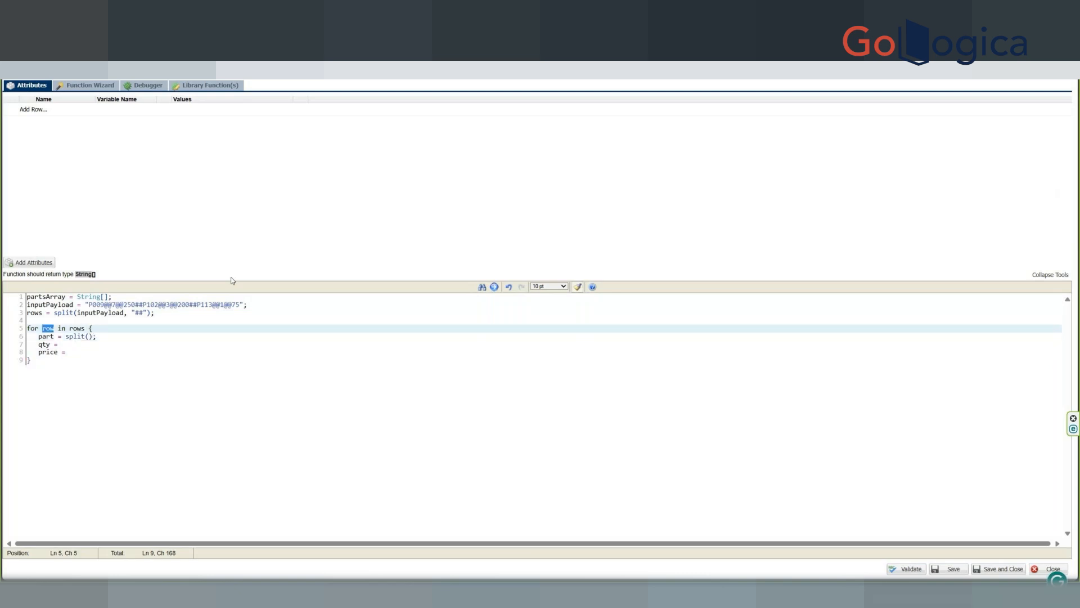
Replace the split() call in the part assignment with row.
key("Down")
key("End")
key("Left")
key("Left")
key("ctrl+Left")
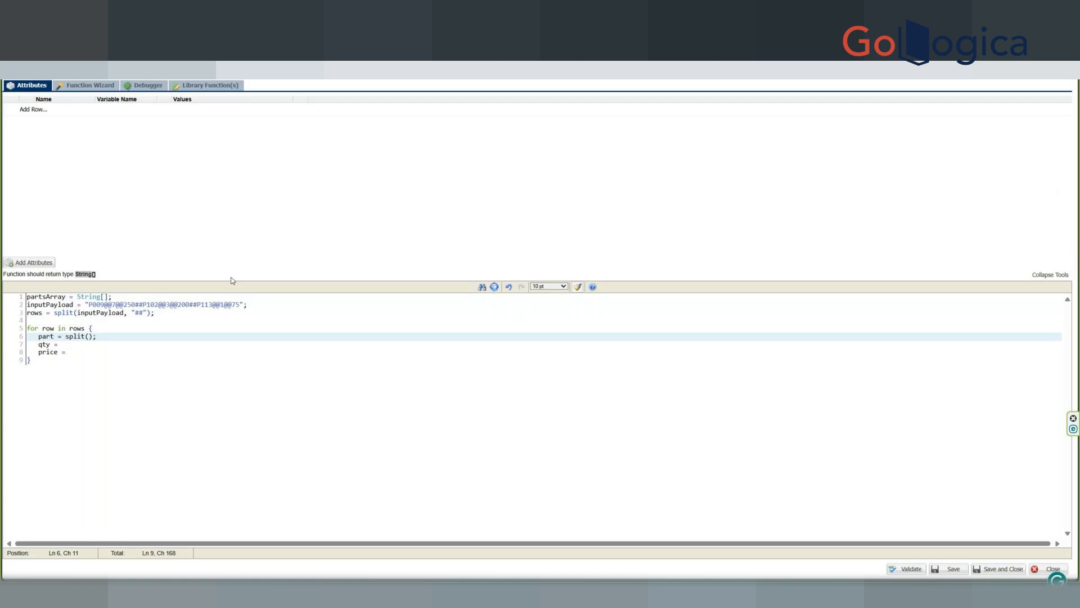
key("ctrl+shift+Right")
key("shift+Right")
key("shift+Right")
type("row")
Compare row with the first record in inputPayload and the split call, and delete row; from the part assignment.
double_click(49, 329)
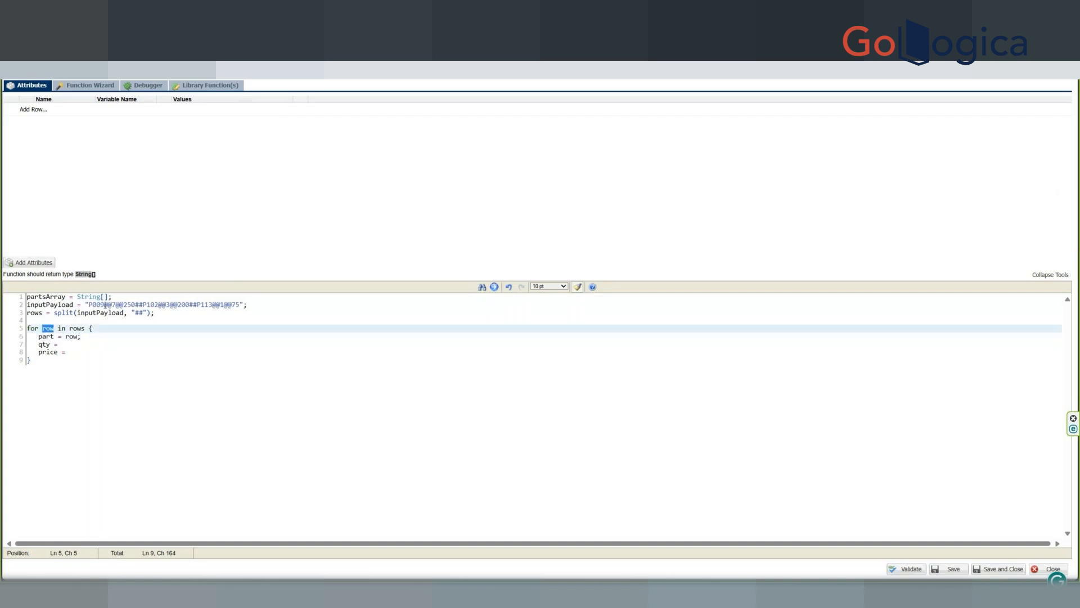
left_click_drag(105, 305, 90, 308)
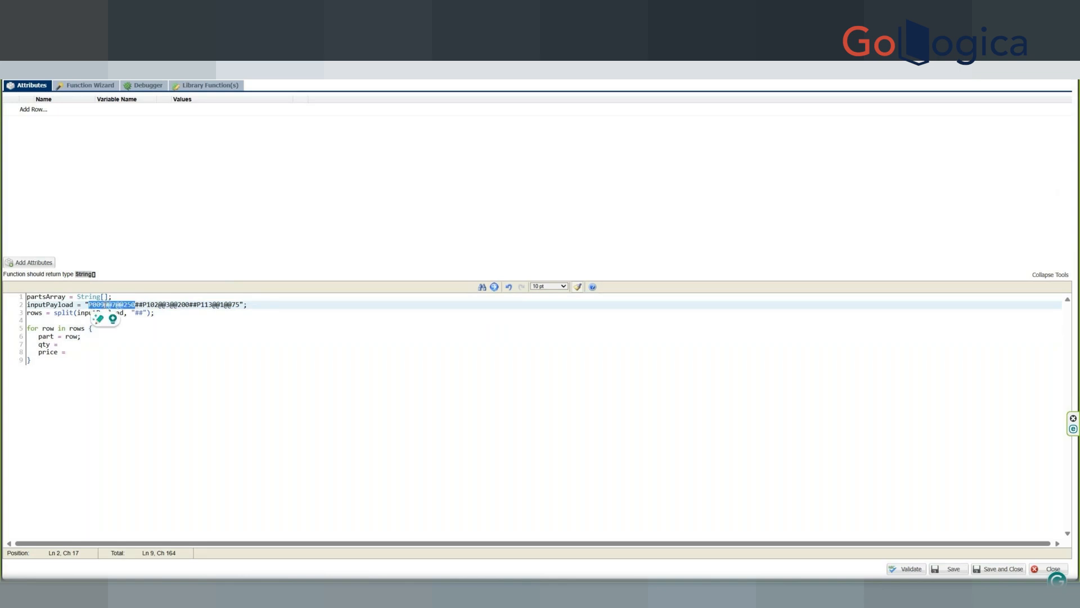
left_click(105, 304)
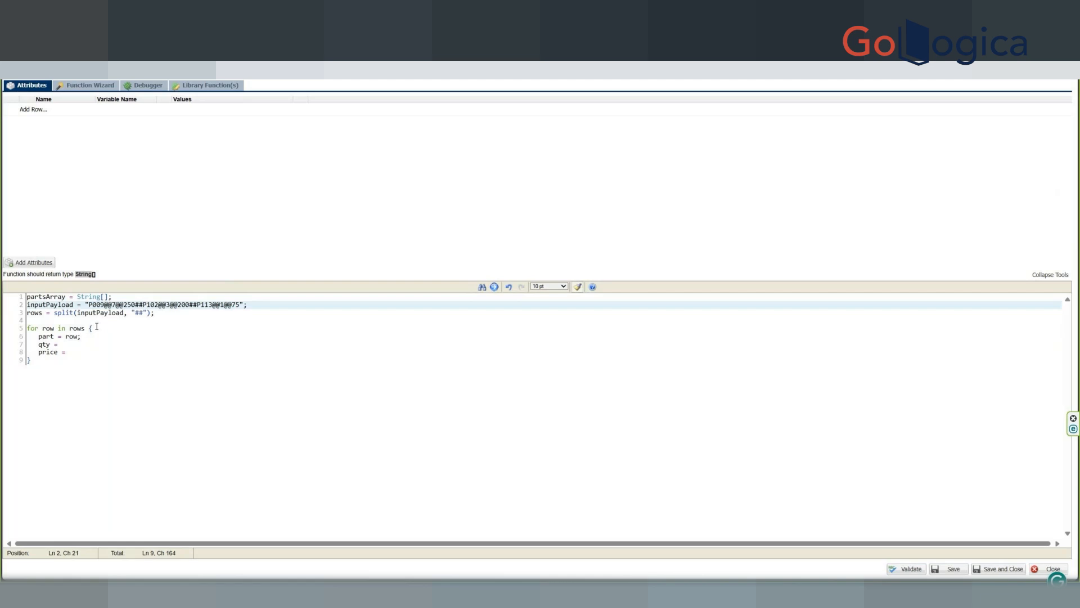
double_click(68, 313)
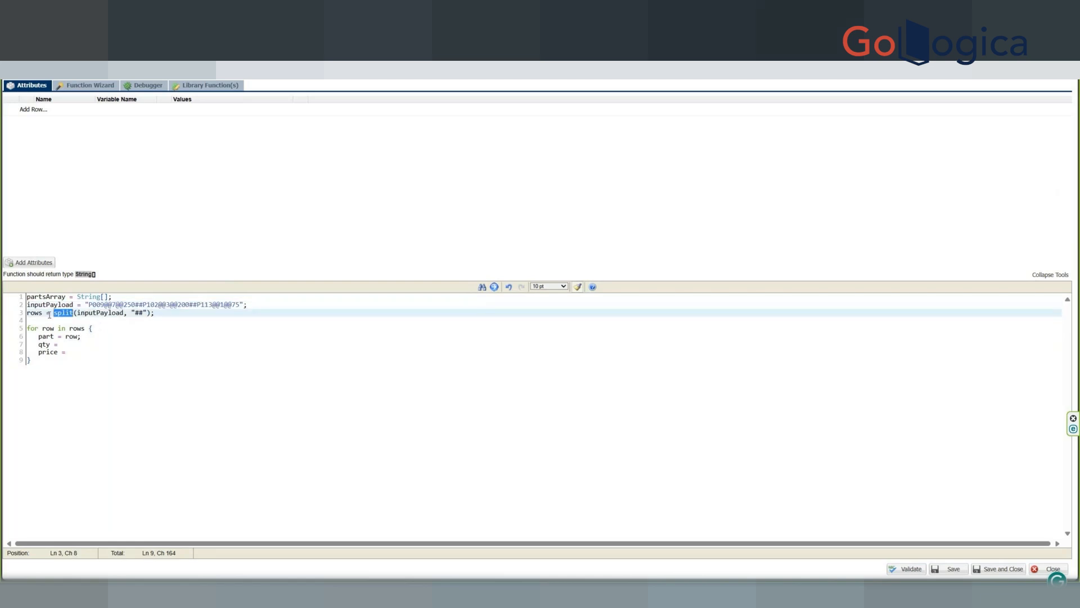
left_click_drag(66, 337, 100, 338)
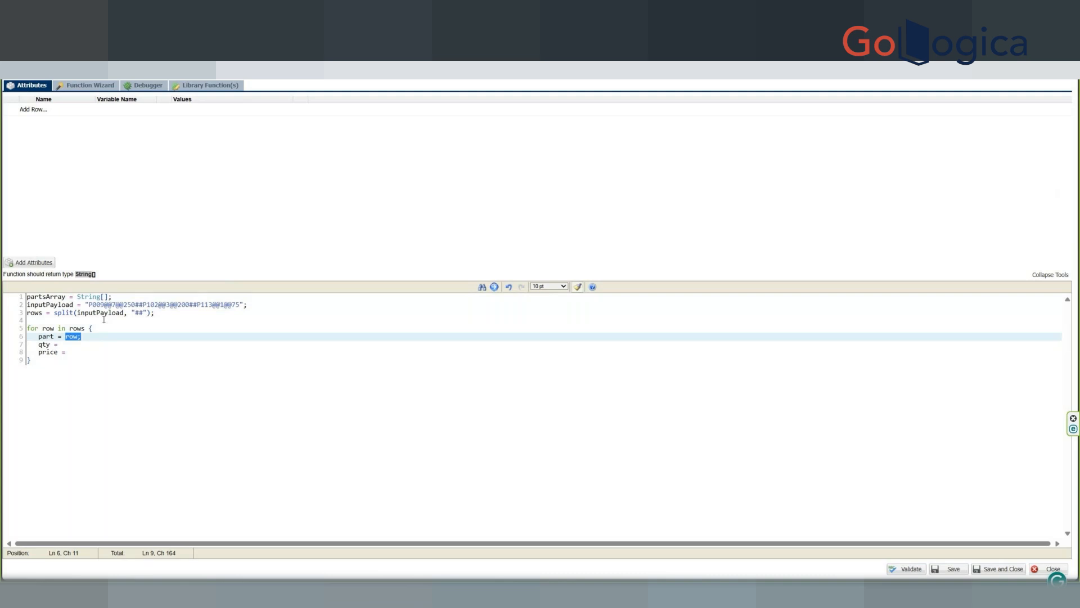
key("BackSpace")
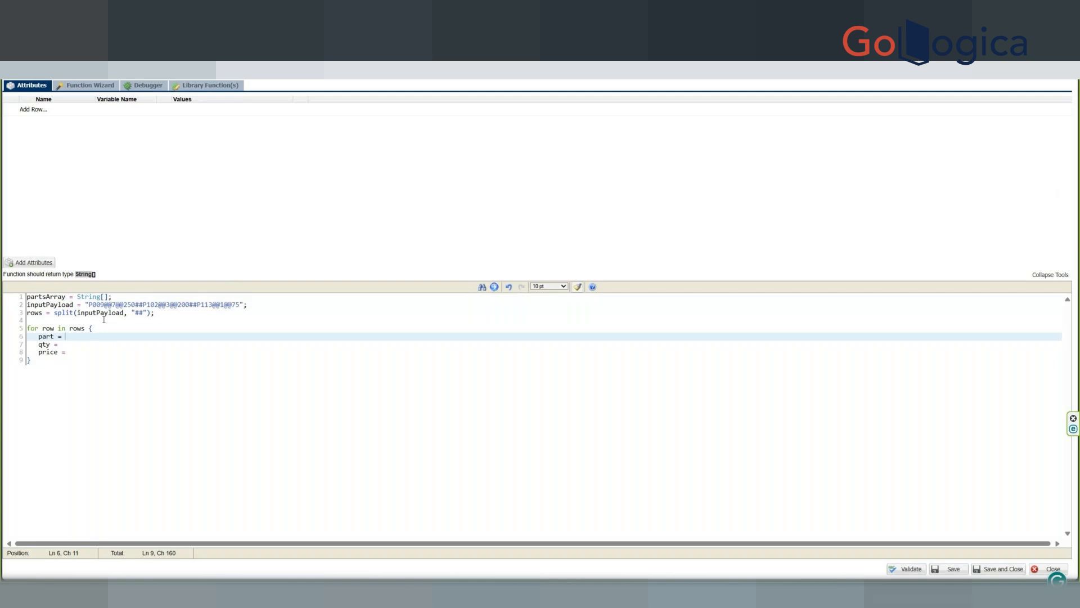
Write a split call with row as its first argument on the part line, and cut it for reuse.
left_click_drag(89, 304, 134, 310)
left_click(73, 337)
type("split(row,")
key("Left")
key("Left")
key("Left")
key("Left")
key("Left")
key("shift+End")
key("ctrl+c")
key("Delete")
Insert the line data = split(row, "@@"); above the part assignment in the loop.
key("Home")
key("Return")
key("Up")
key("Tab")
type("data =")
key("ctrl+v")
key("Left")
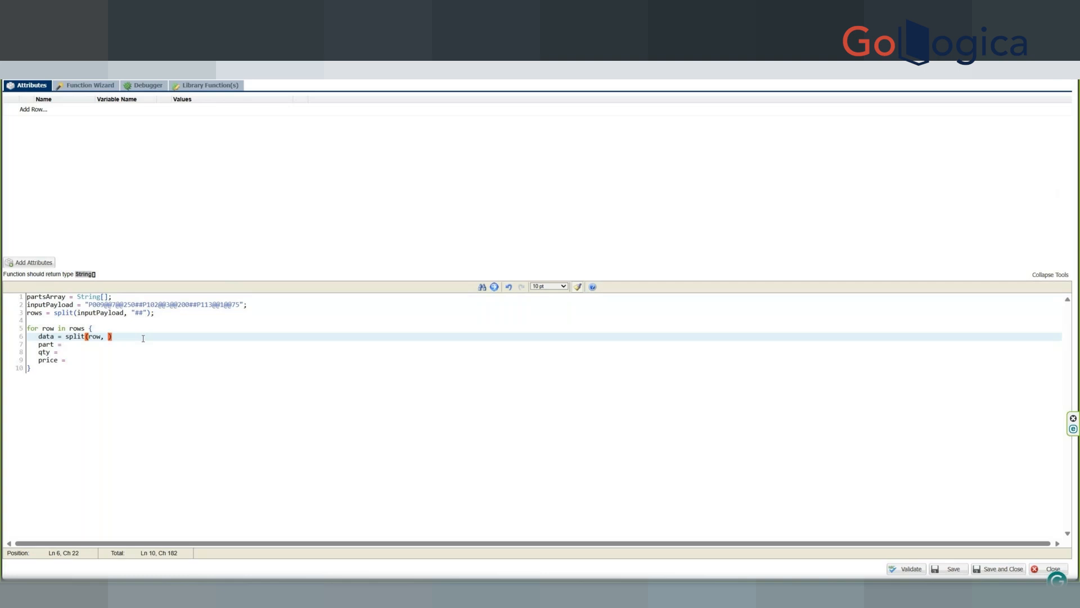
type("\"@@\");")
key("Down")
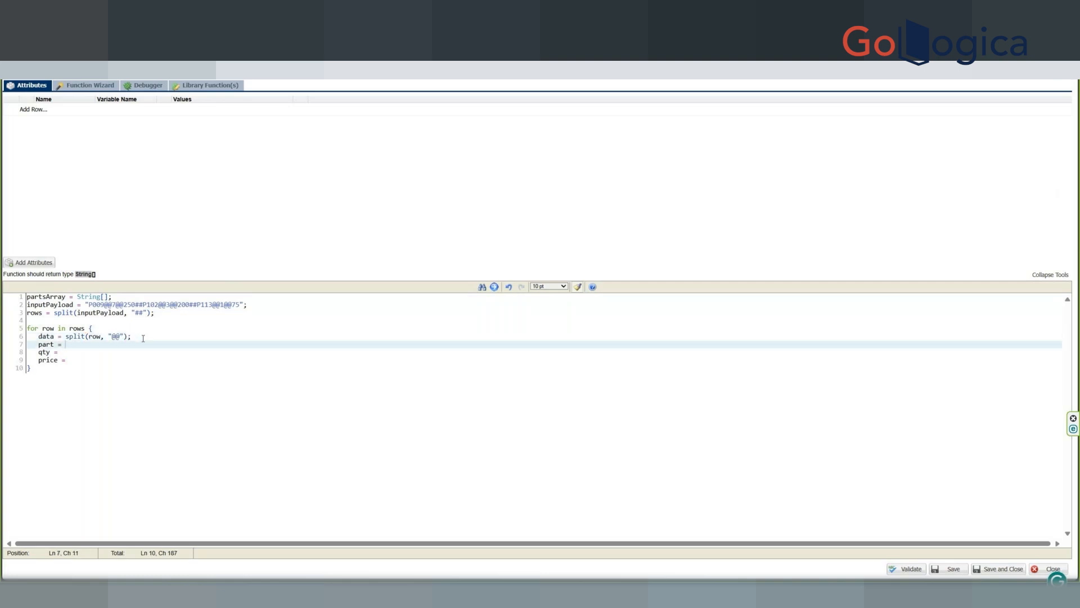
Assign data[0]; to part and copy that expression.
type("data[0]")
key("shift+Left")
key("shift+Left")
key("shift+Left")
key("shift+Left")
key("shift+Left")
key("shift+Left")
key("shift+Left")
key("shift+Left")
key("ctrl+c")
Assign data[1]; to qty by reusing the copied expression with its index changed.
key("Down")
key("ctrl+v")
key("Left")
key("Left")
key("Delete")
type("1")
Assign data[2]; to price by reusing the copied expression with its index changed.
key("Down")
key("ctrl+v")
key("Left")
key("Left")
key("Delete")
type("2")
key("Right")
Insert a blank line above the part assignment and two empty lines below the price assignment.
key("Down")
key("Up")
key("Up")
key("Up")
key("Home")
key("Return")
key("Down")
key("Down")
key("End")
key("Return")
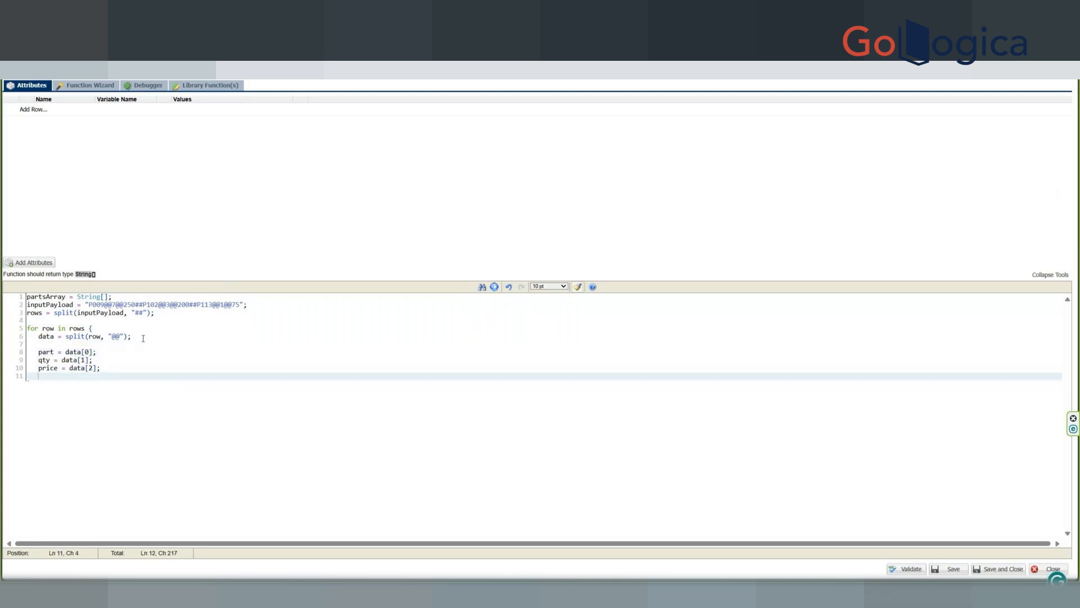
key("Return")
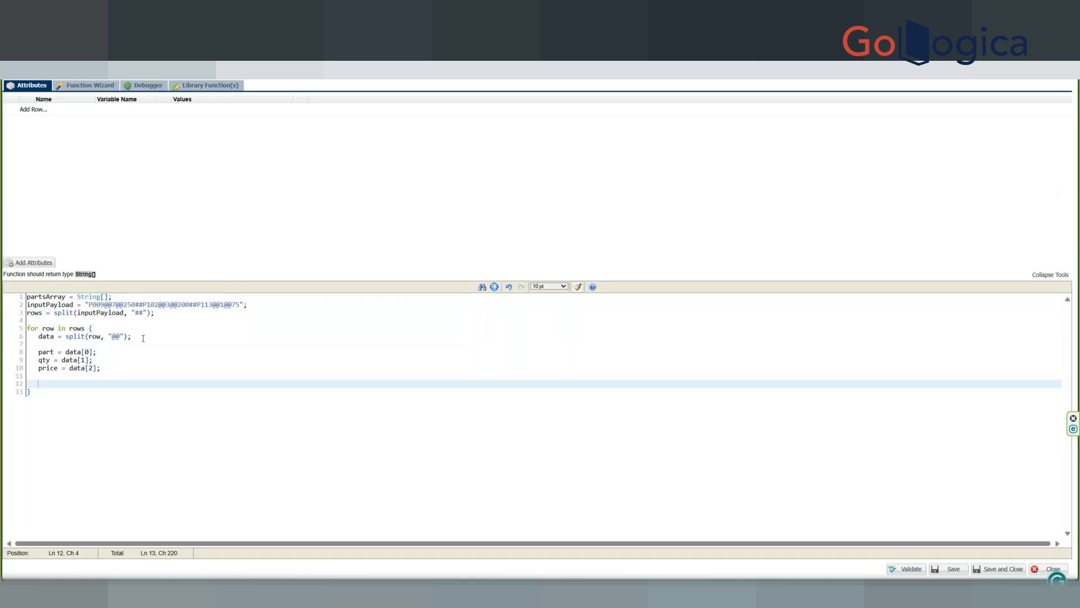
Select the partsArray name in the first line and return to the empty line before the loop's closing brace.
key("Up")
key("Up")
key("Up")
key("Up")
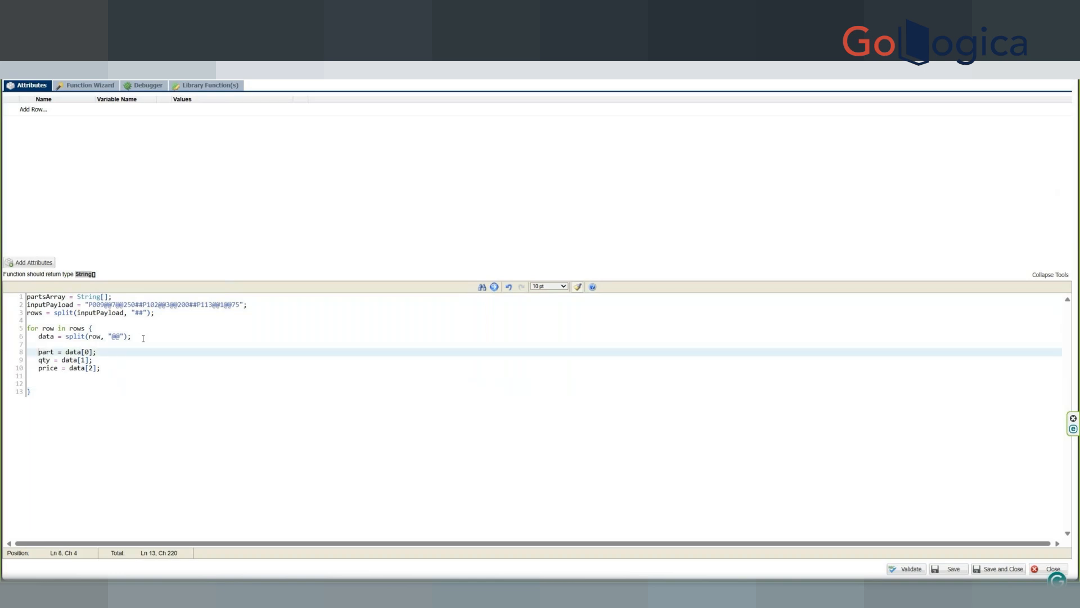
key("ctrl+Home")
key("ctrl+shift+Right")
key("shift+Left")
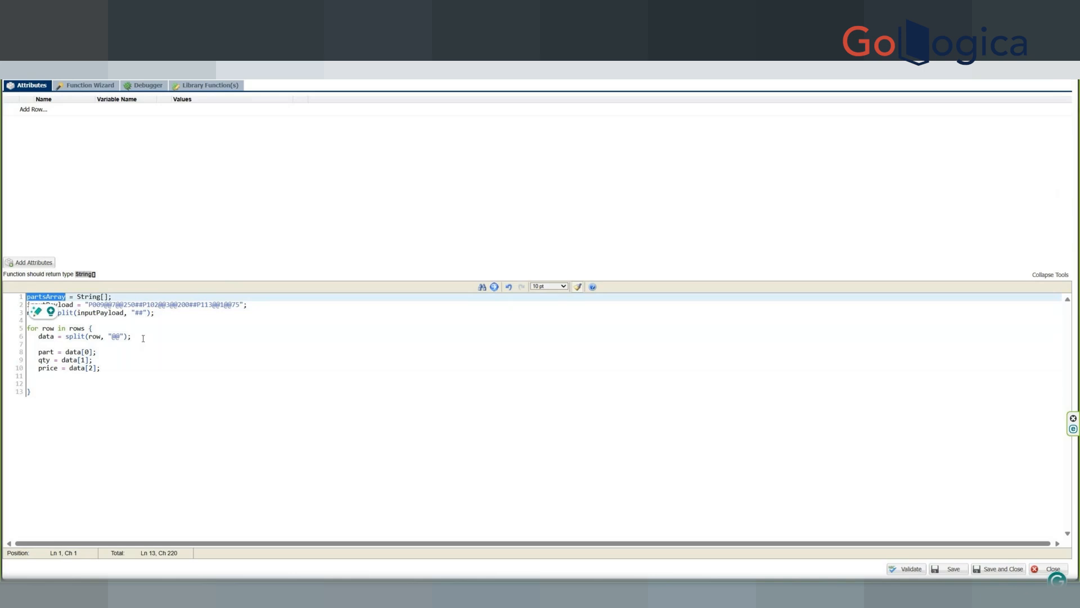
key("Down")
key("Down")
key("Down")
key("Down")
key("Down")
key("Down")
key("Down")
key("Down")
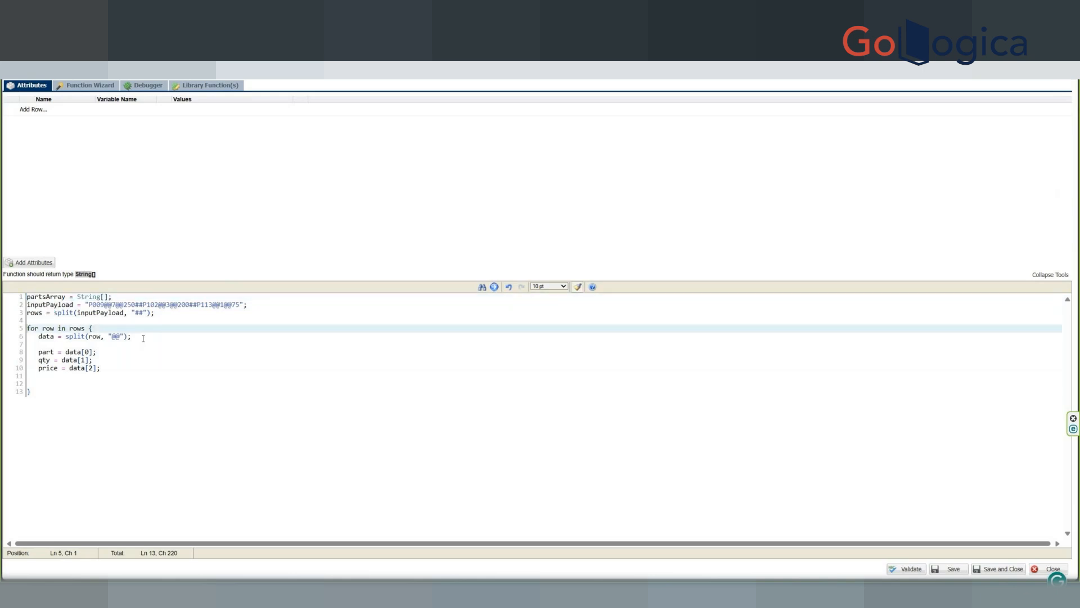
key("Down")
key("Down")
key("Down")
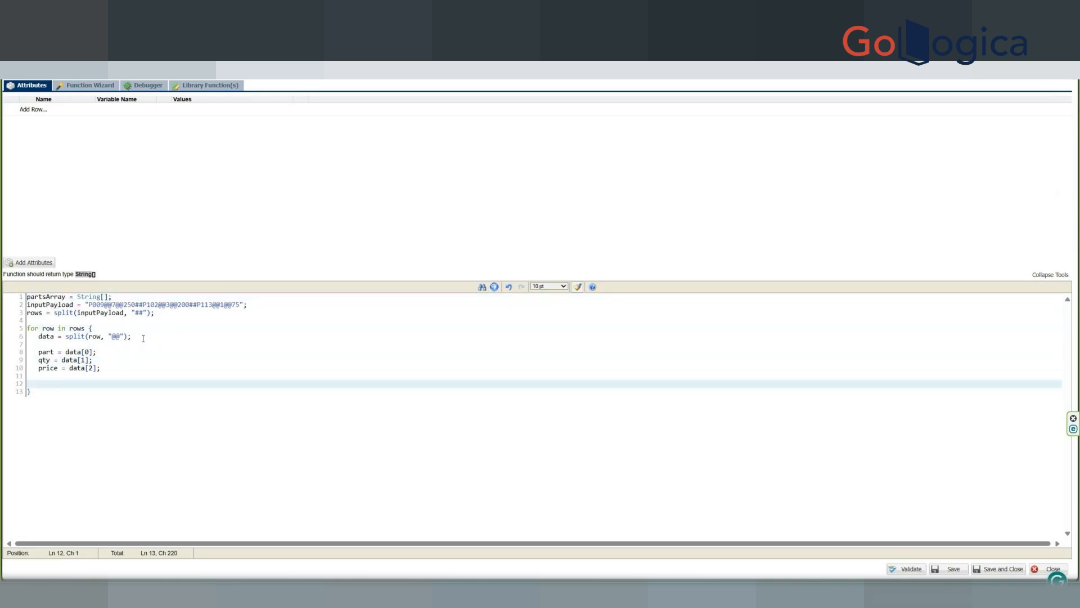
Add append(partsArray, part) as the last line of the loop body.
key("BackSpace")
key("Return")
type("append()")
key("Left")
type("partsArray,")
double_click(42, 352)
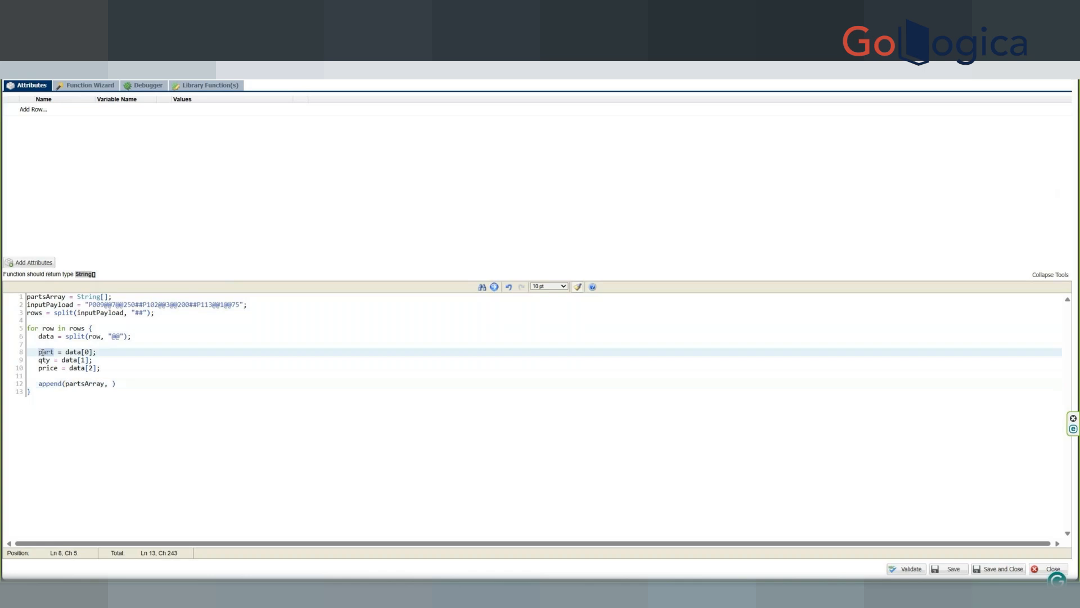
left_click(114, 385)
key("ctrl+v")
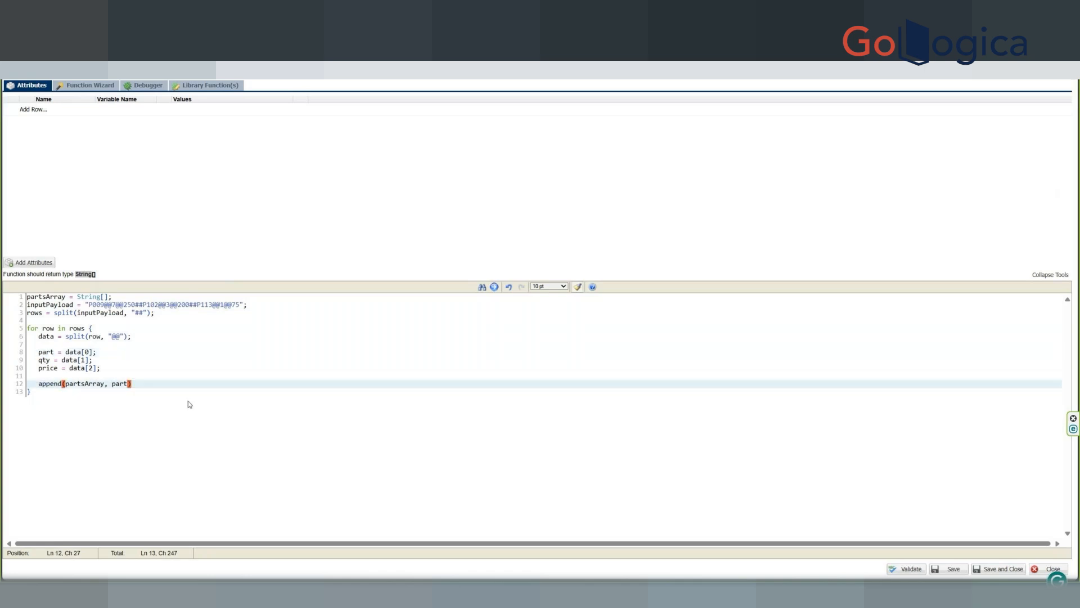
End the append line with a semicolon and add a copy of it below that appends qty to partsArray.
key("End")
type(";")
key("shift+Home")
key("ctrl+c")
key("End")
key("Return")
key("ctrl+v")
key("ctrl+shift+Left")
type("qty")
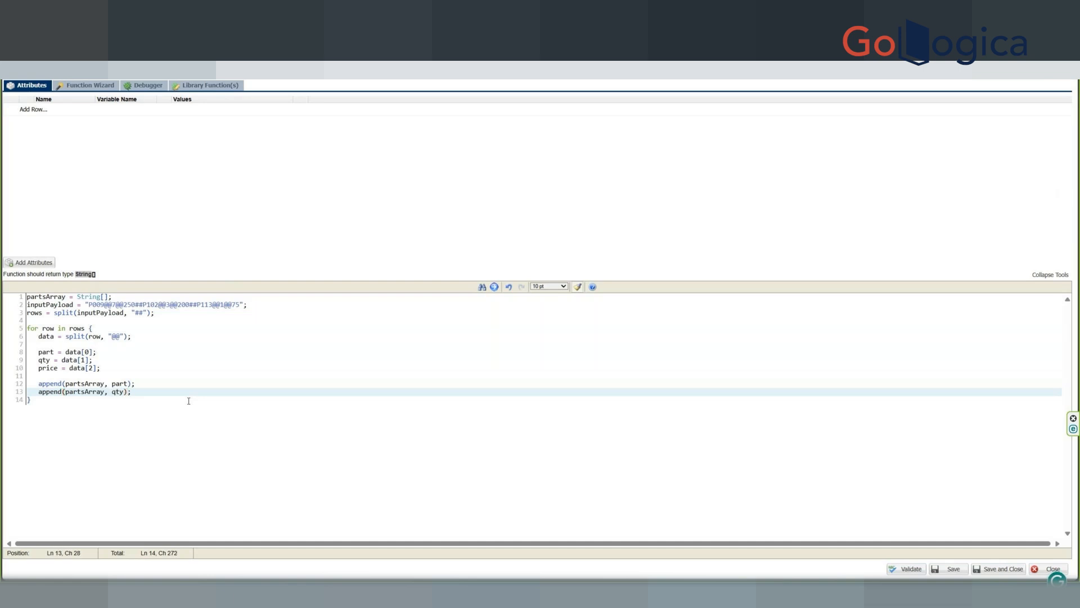
Add a third append line to the loop that appends price to partsArray.
key("Return")
key("ctrl+v")
key("Left")
key("Left")
key("ctrl+shift+Left")
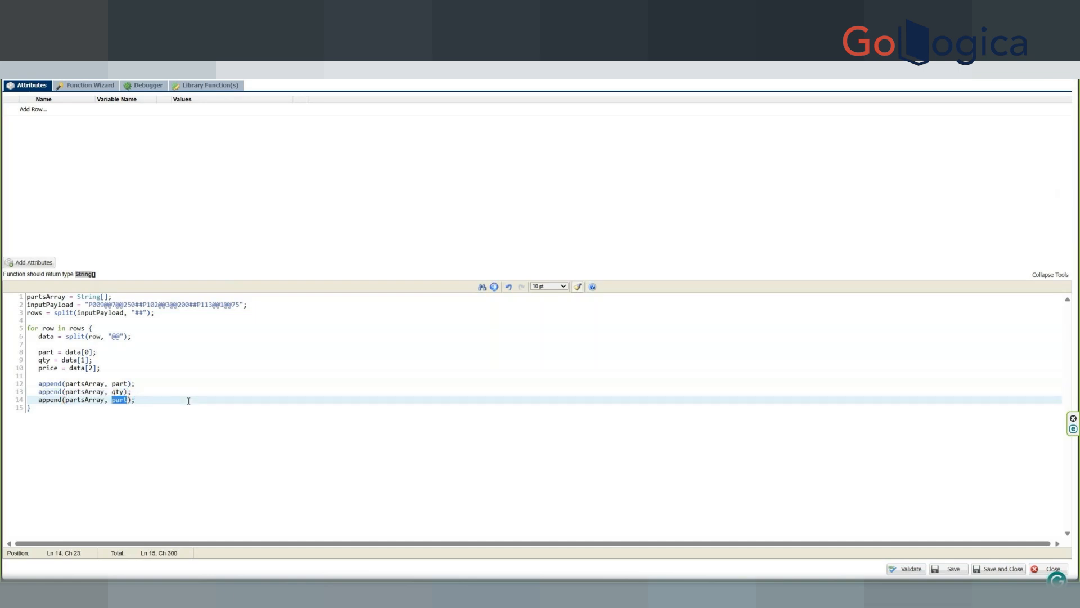
type("price")
key("Down")
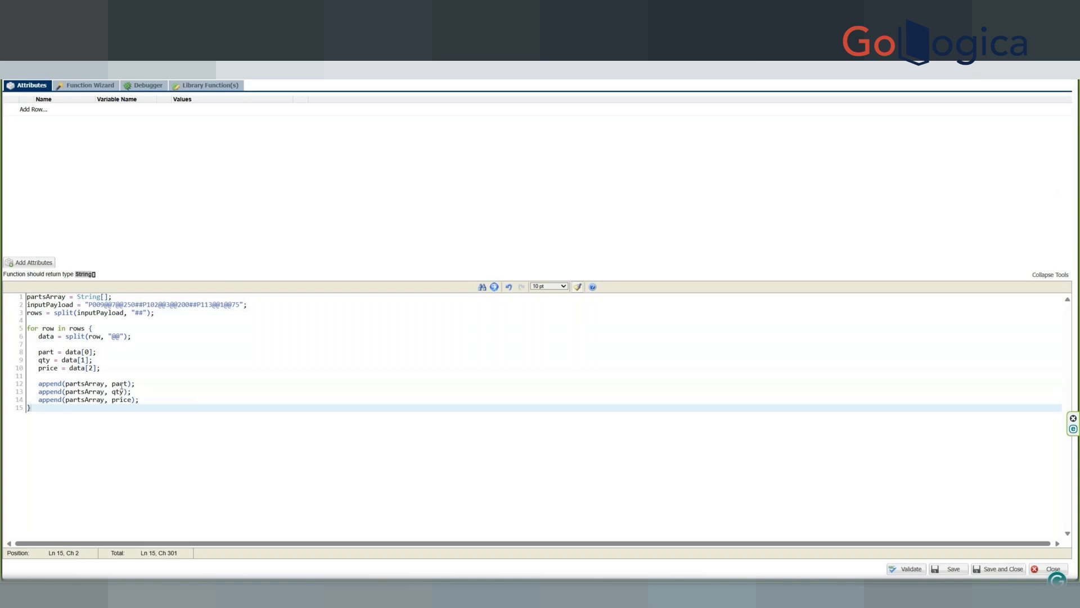
double_click(39, 353)
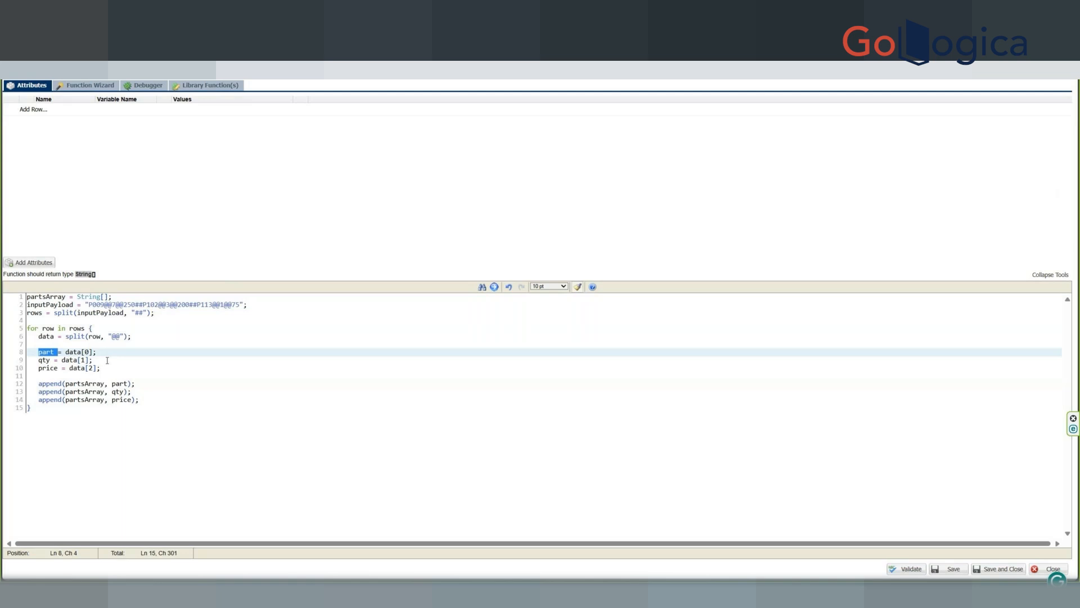
left_click(112, 355)
left_click_drag(85, 304, 101, 304)
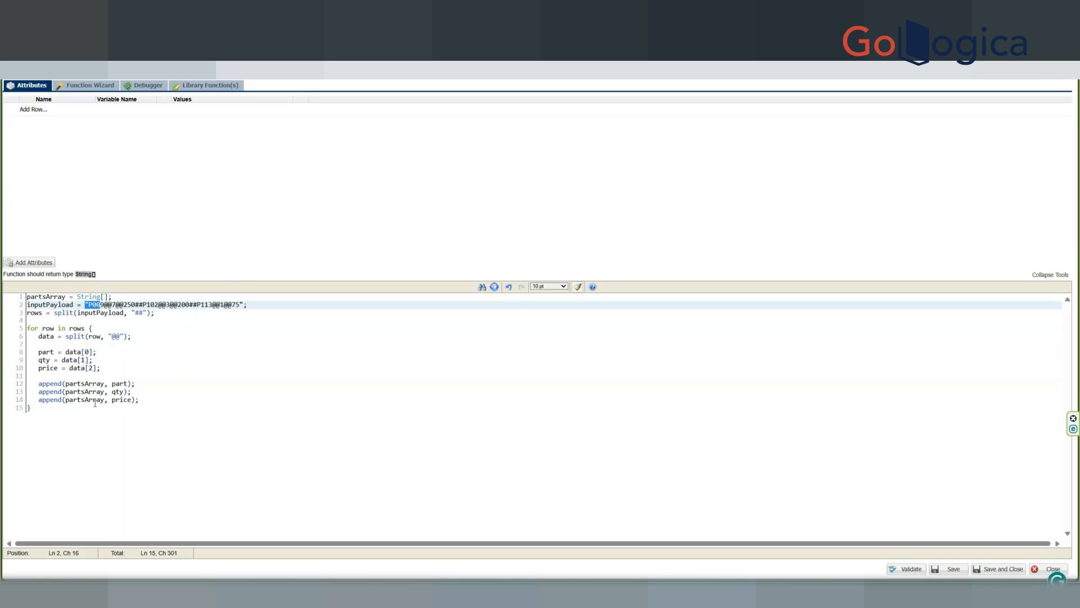
Remove the qty and price append lines from the loop and paste them into a new Notepad note.
left_click_drag(38, 392, 172, 401)
key("BackSpace")
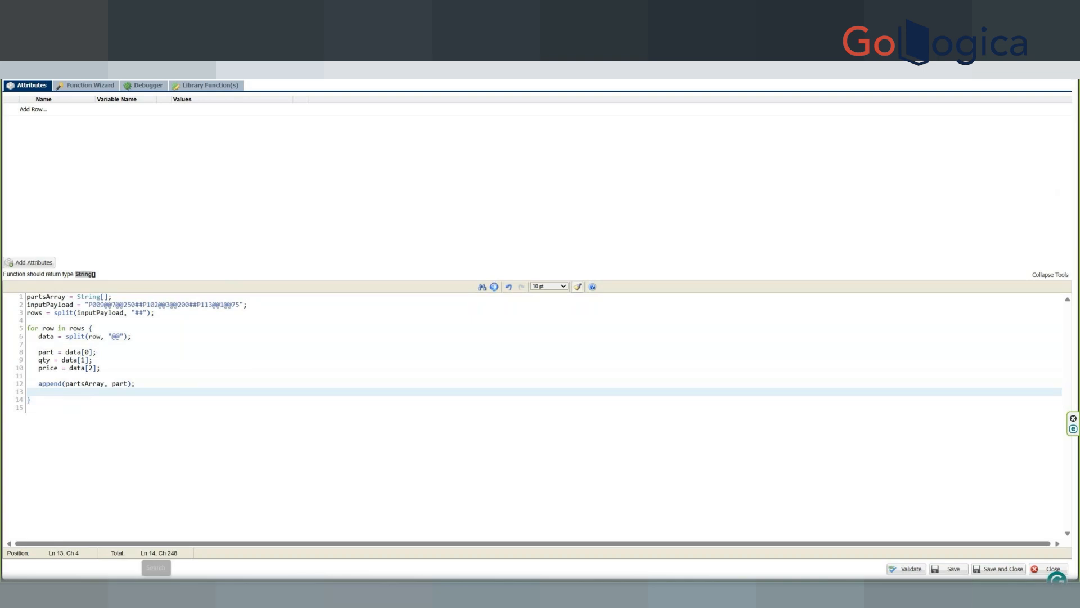
key("super")
type("note")
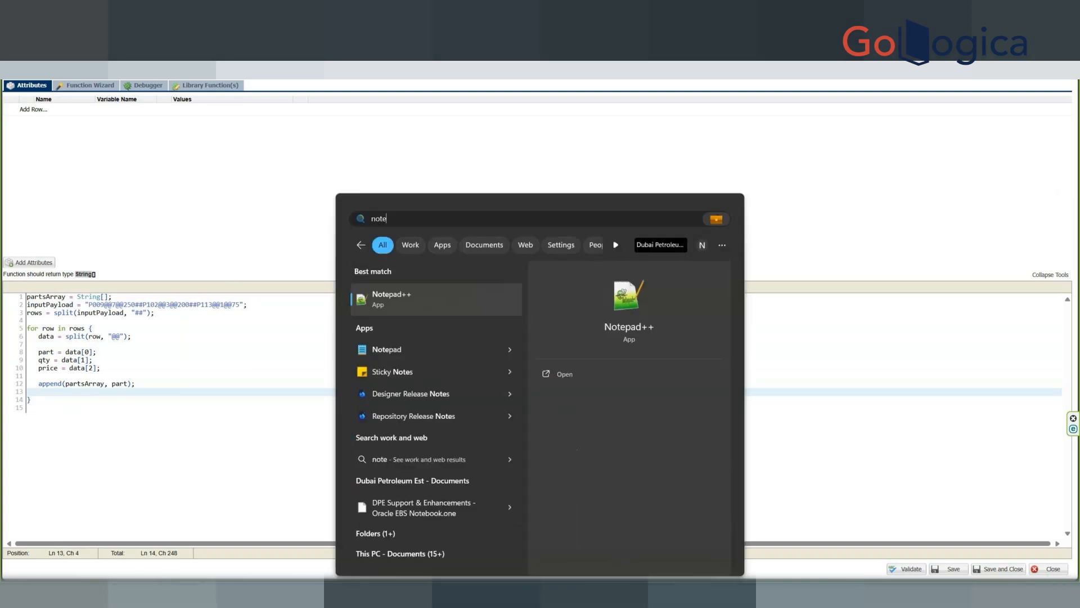
key("Down")
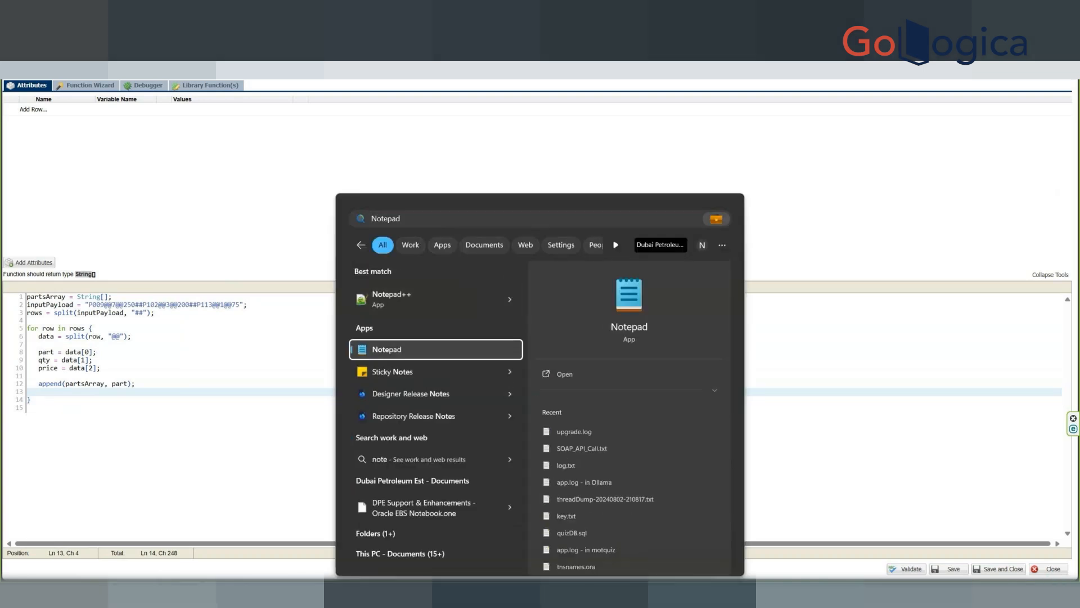
key("Return")
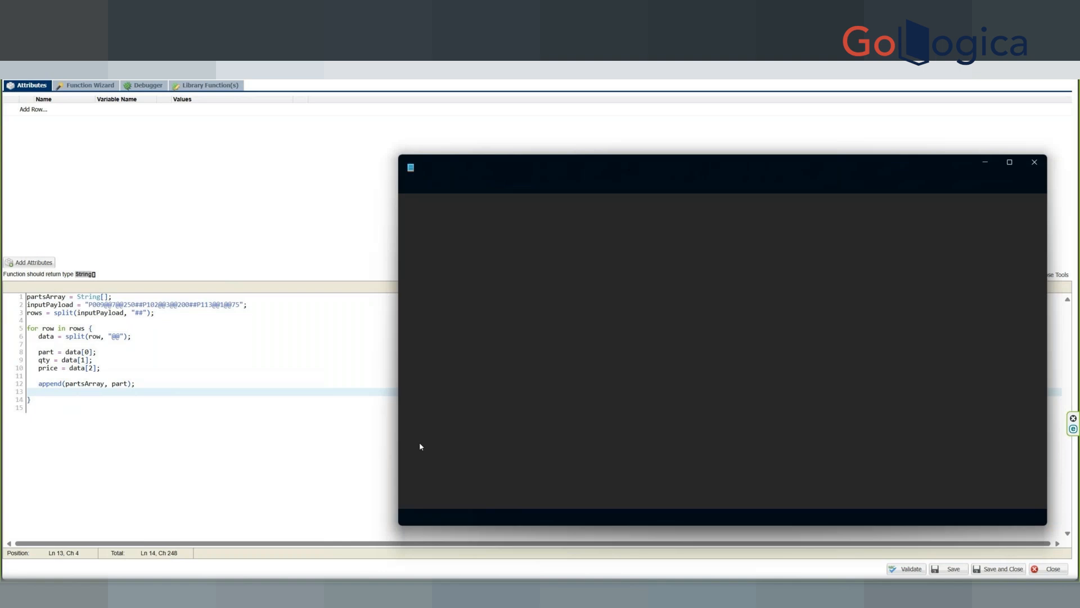
key("ctrl+v")
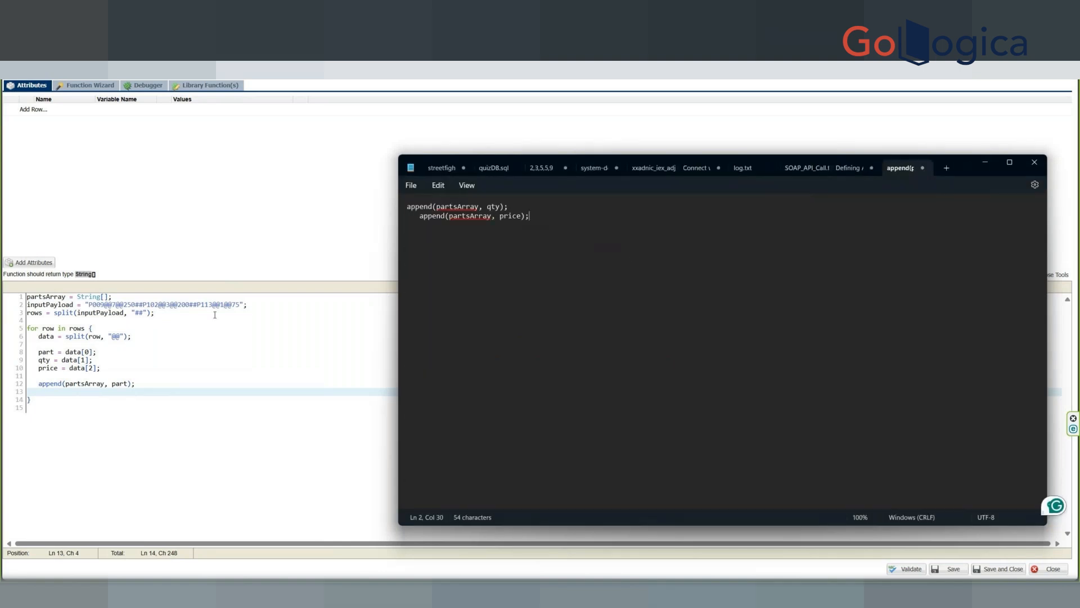
Remove the leading spaces before the second append line in the note.
key("Home")
key("BackSpace")
key("BackSpace")
key("BackSpace")
key("End")
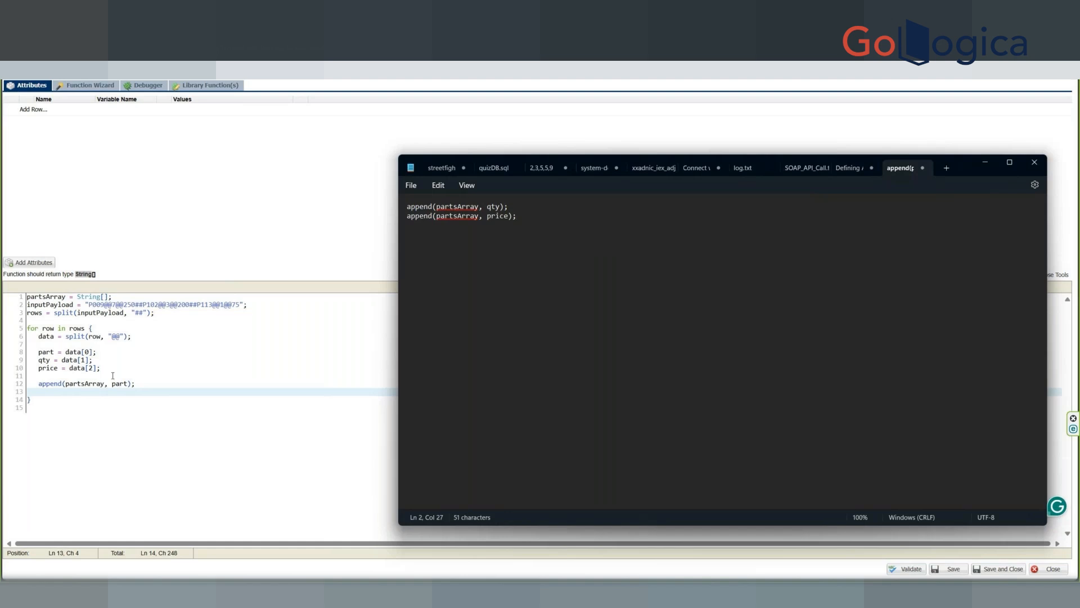
Switch back to the BML function editor and delete the qty and price assignments from the loop.
left_click(145, 367)
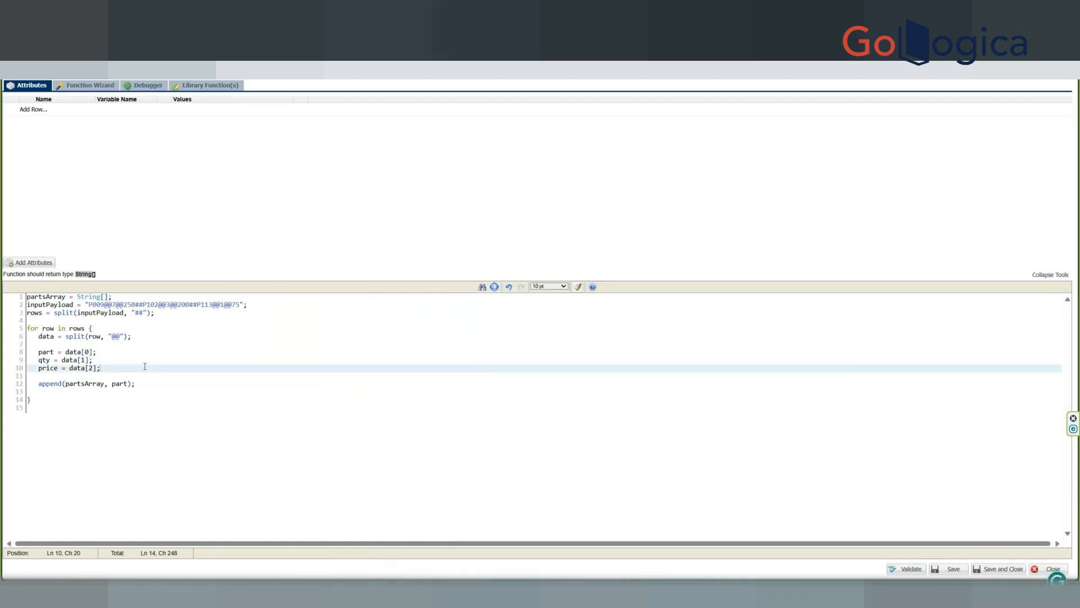
key("shift+Up")
key("shift+Up")
key("BackSpace")
Remove the blank lines around the part assignment and append line so the loop body is compact.
key("Up")
key("BackSpace")
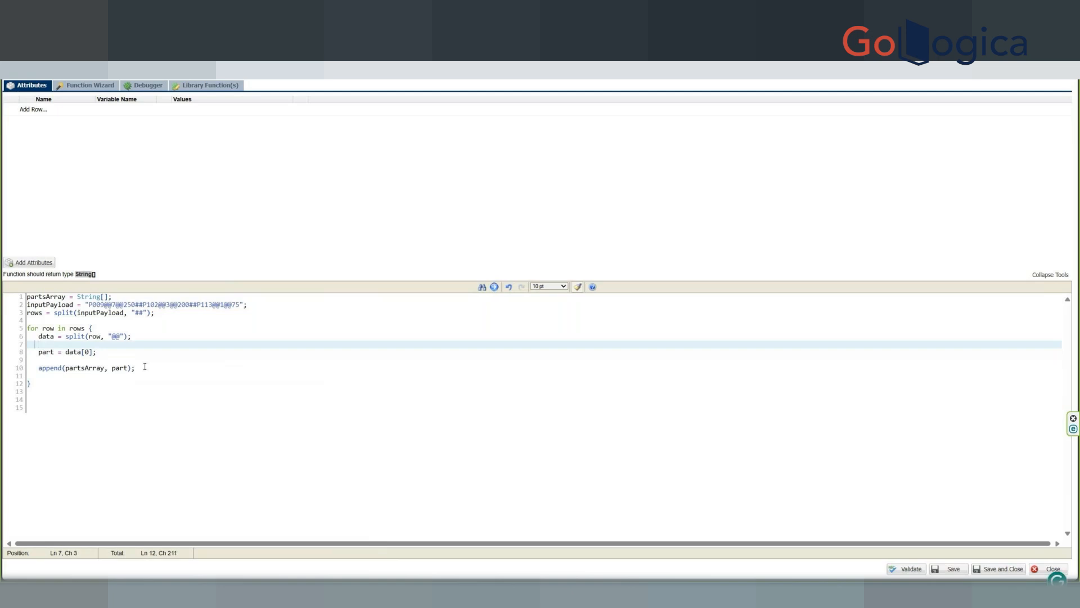
key("Delete")
key("End")
key("Delete")
key("Down")
key("Down")
key("shift+Home")
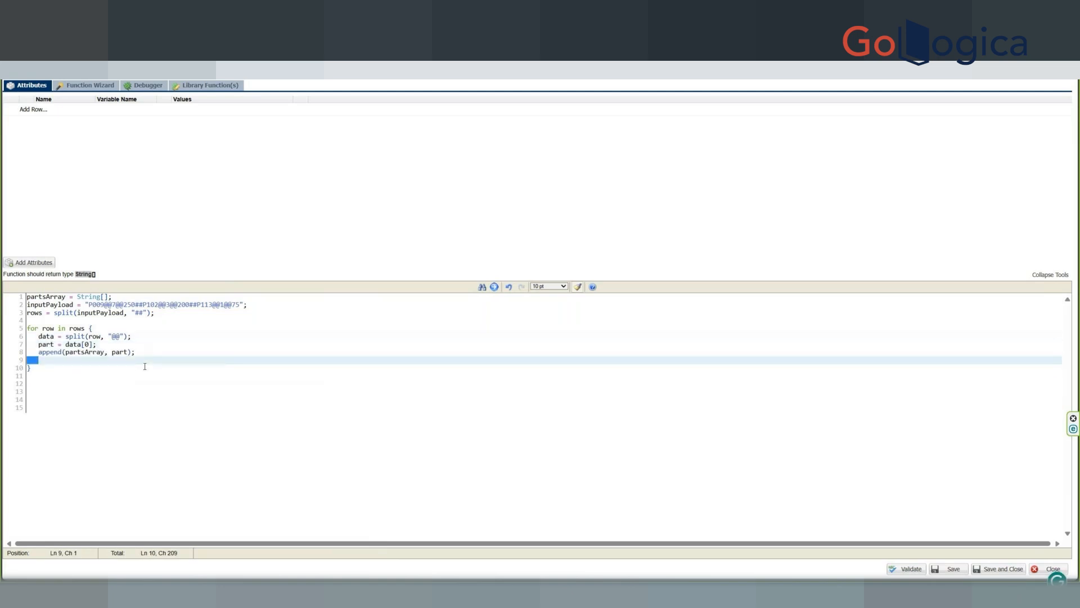
key("BackSpace")
key("BackSpace")
Start a return statement two lines below the loop and copy the partsArray name from the first line for it.
key("Down")
key("Return")
key("Return")
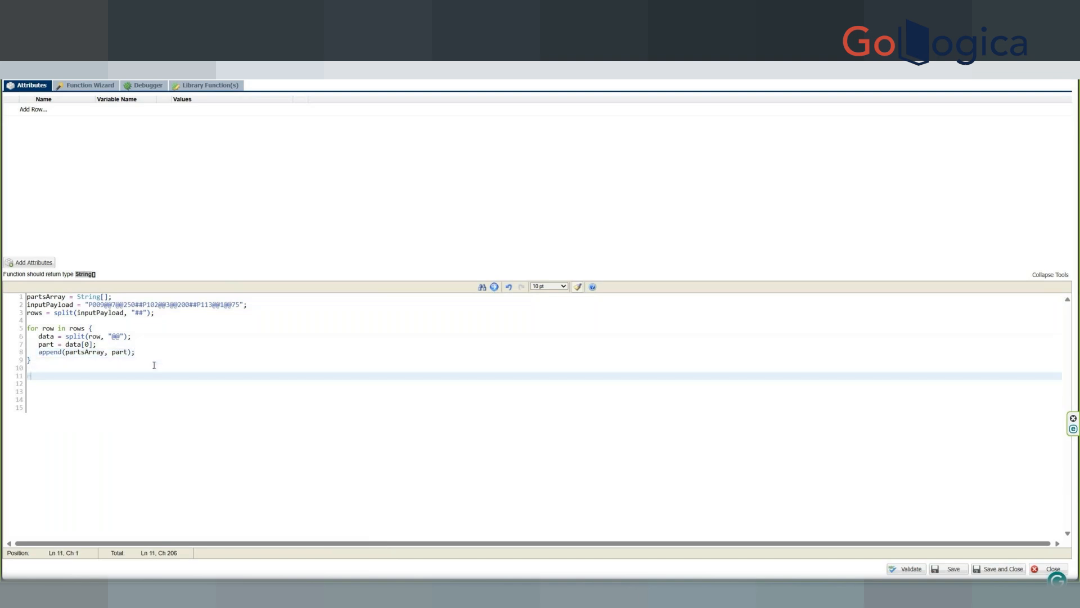
type("return")
left_click_drag(66, 297, 13, 303)
key("ctrl+c")
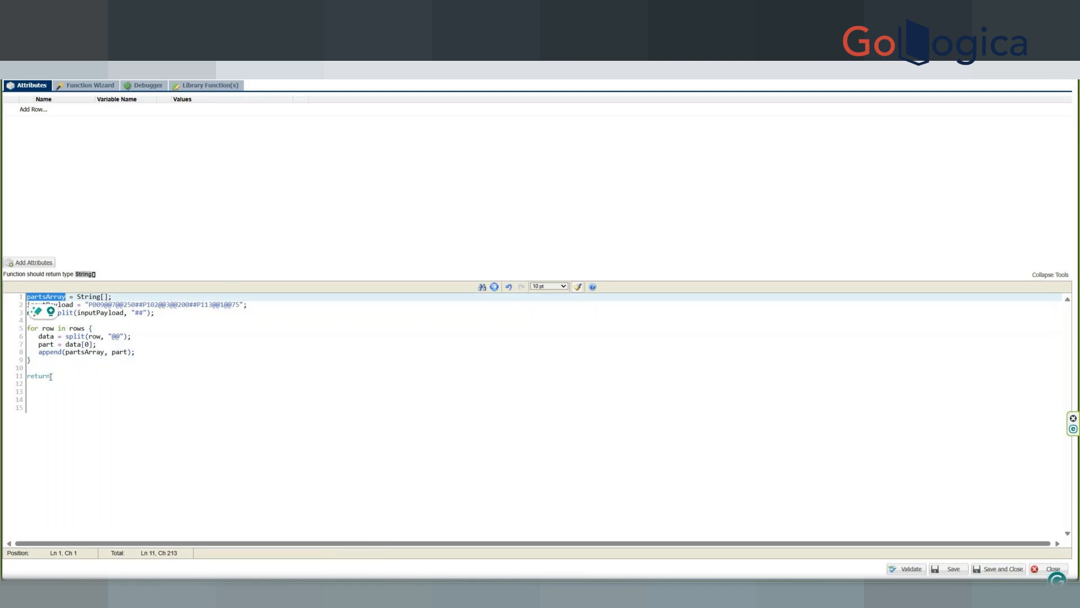
Complete the return statement as "return partsArray;" and validate the function.
left_click(68, 377)
key("ctrl+v")
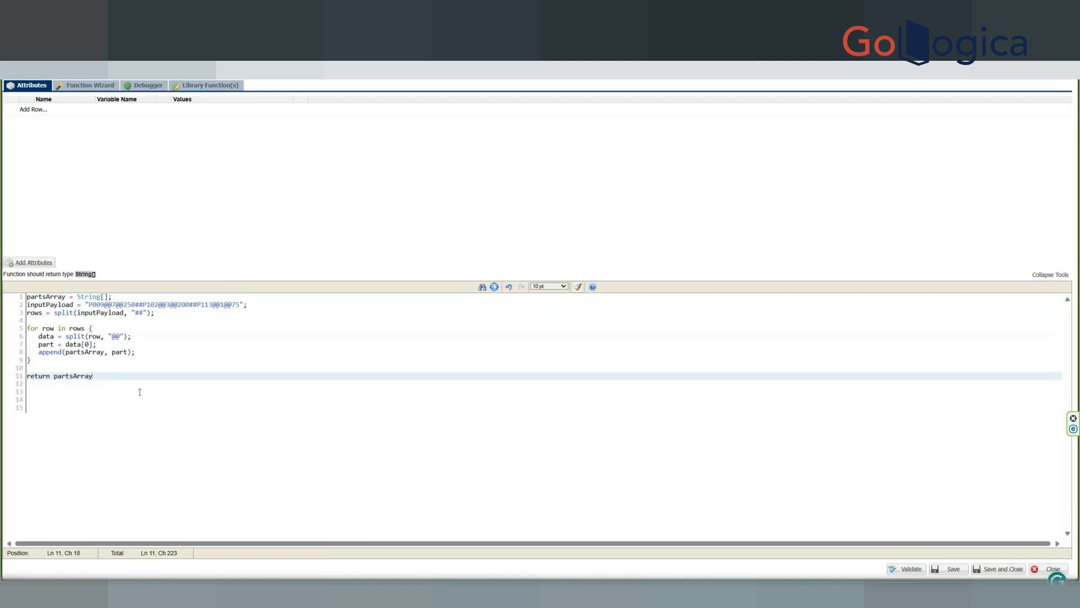
left_click(910, 568)
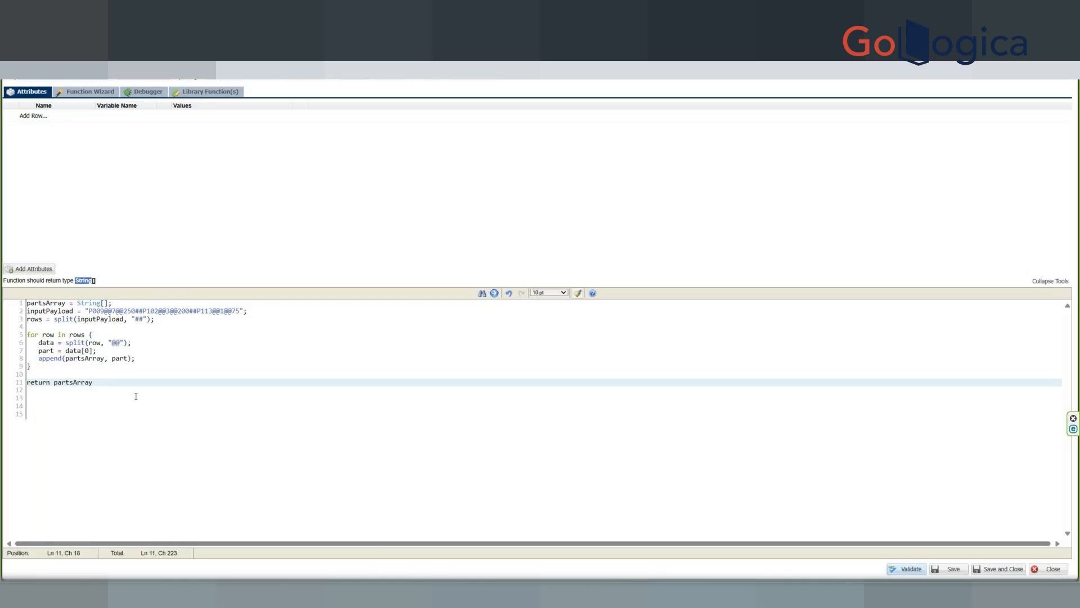
left_click(91, 386)
type(";")
left_click(897, 567)
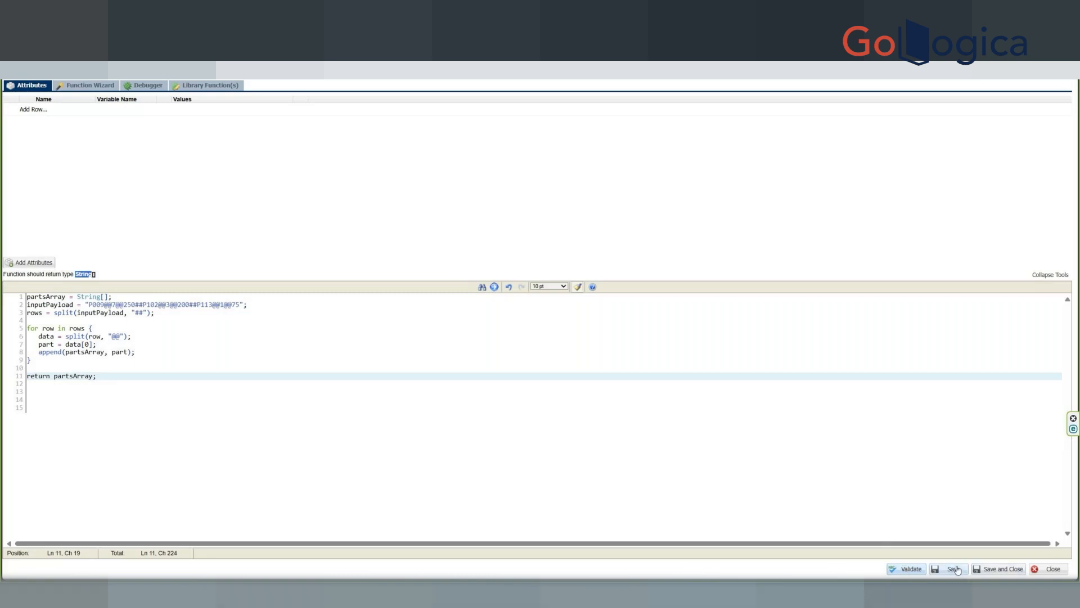
Save and close the parts function, reusing a copy of its full script as the BML function for Qty Array Attr.
left_click_drag(328, 494, 3, 270)
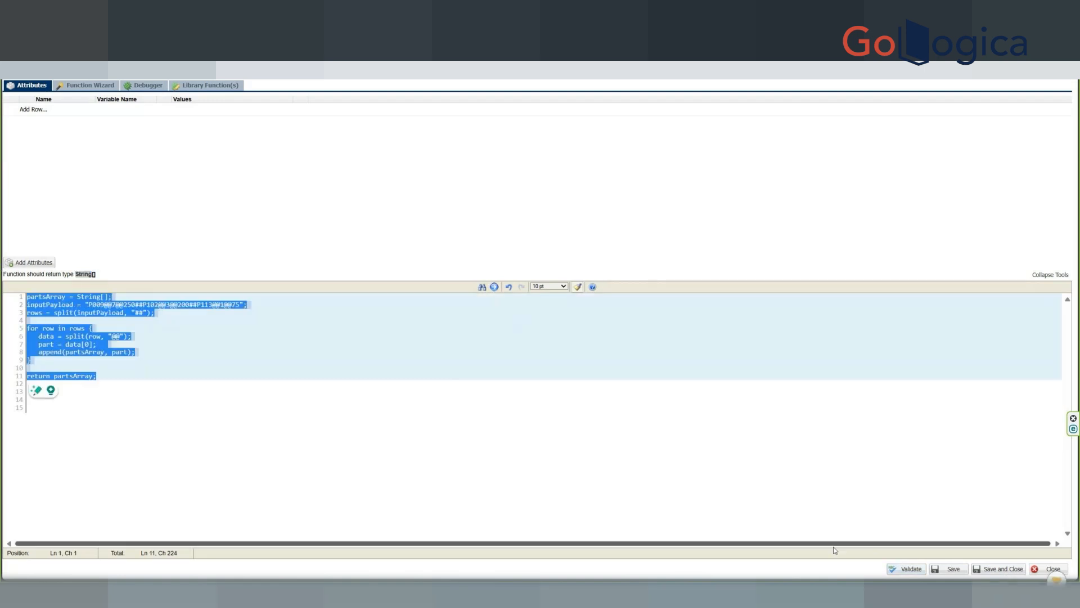
left_click(1014, 567)
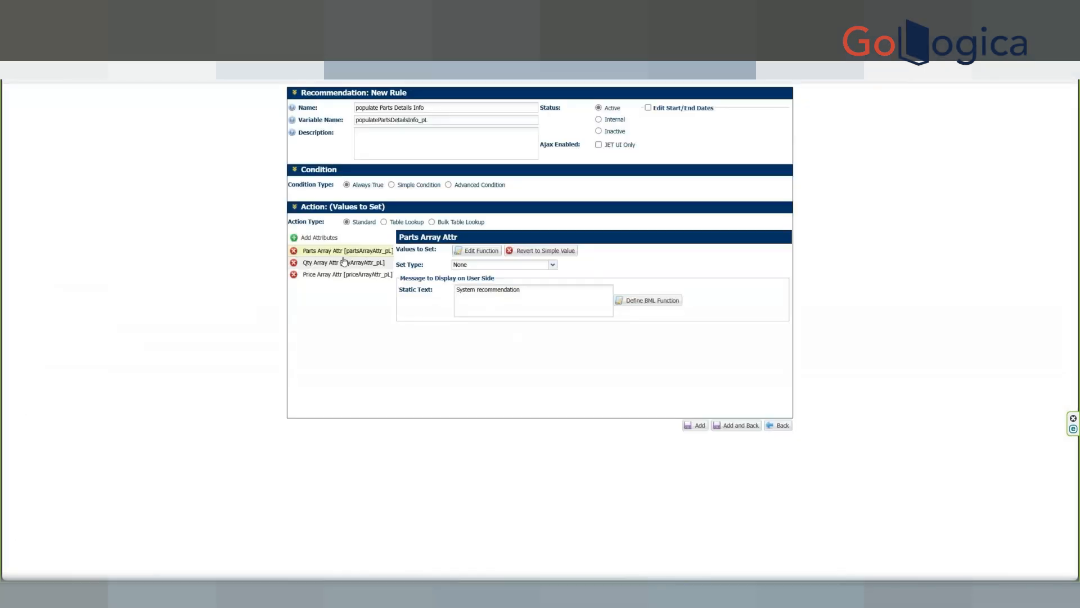
left_click(332, 263)
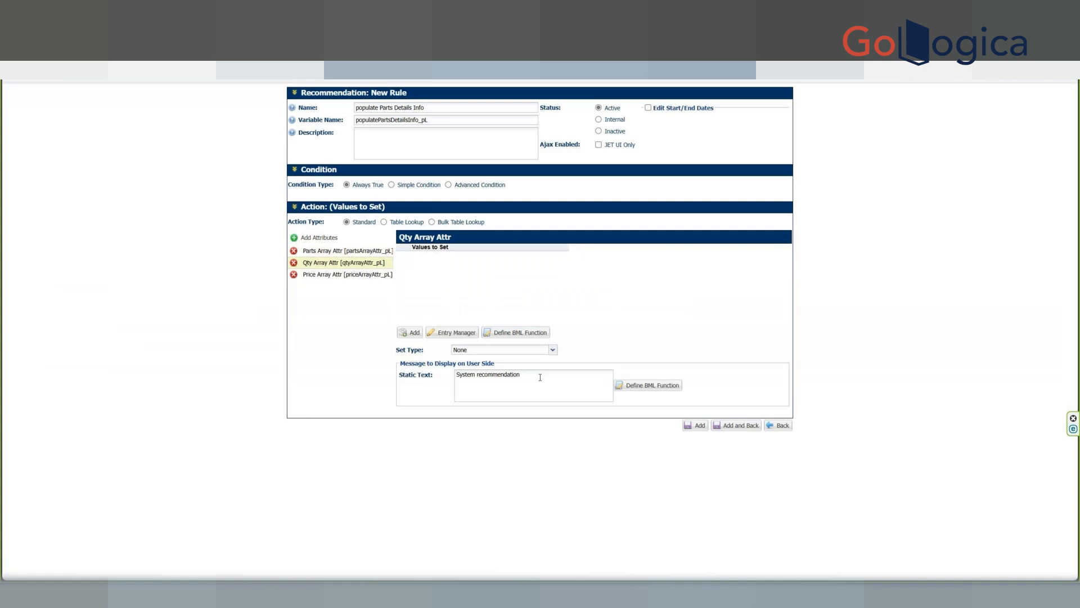
left_click(509, 336)
type("partsArray = String[]; inputPayload = \"P009@@7@@250##P102@@3@@200##P113@@1@@75\"; rows = split(inputPayload, \"##\");  for row in rows {    data = split(row, \"@@\");    part = data[0];    append(partsArray, part); }  return partsArray;")
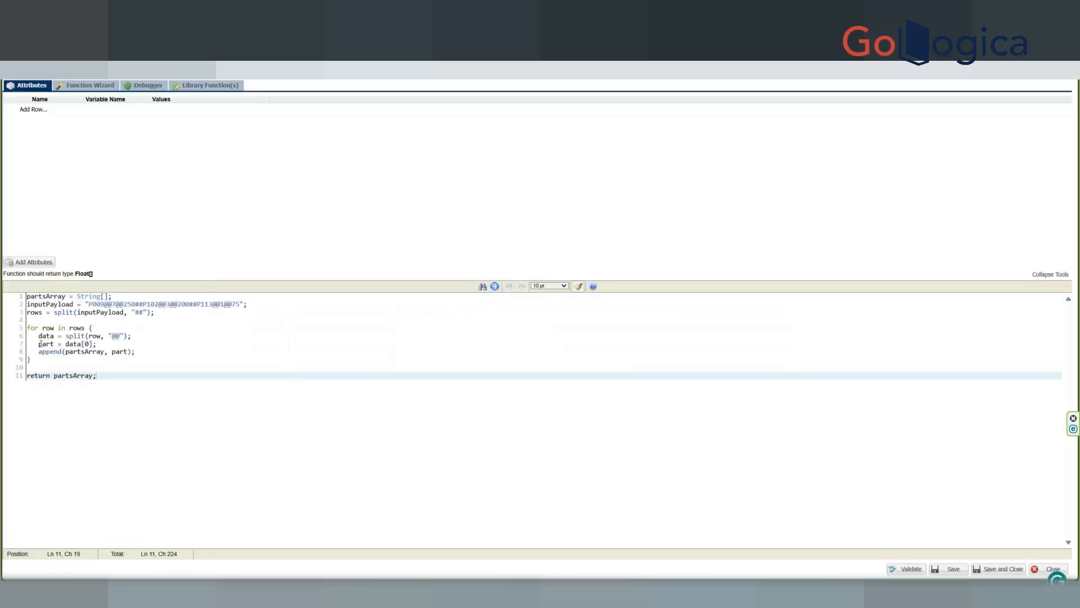
In the loop, rename the part variable to qty in both places and read it from data[1].
left_click_drag(41, 344, 53, 343)
type("qty")
left_click(113, 352)
left_click_drag(113, 351, 128, 353)
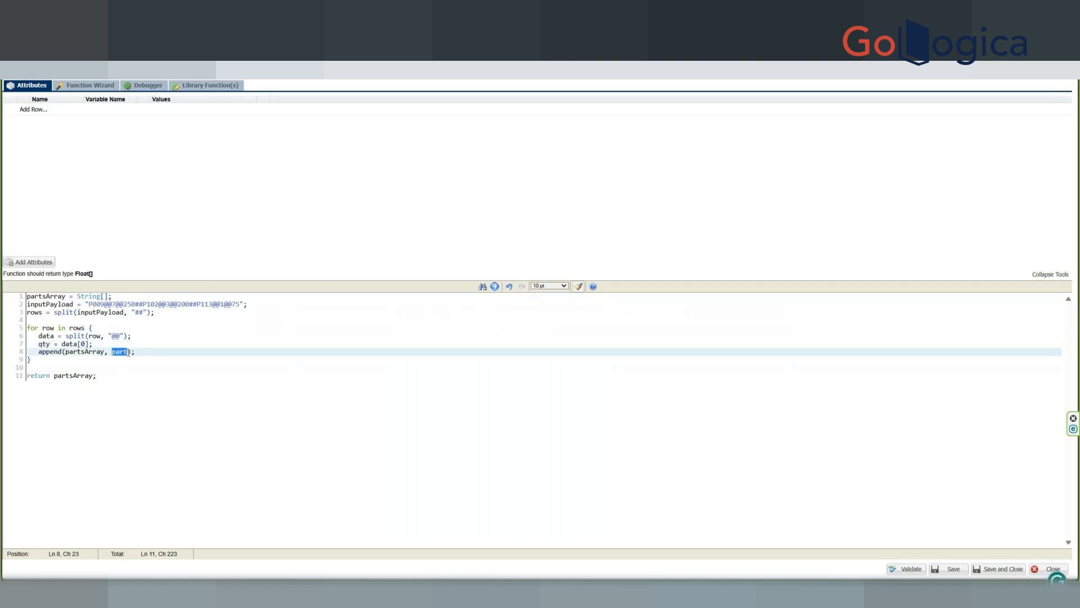
type("qty")
left_click(148, 380)
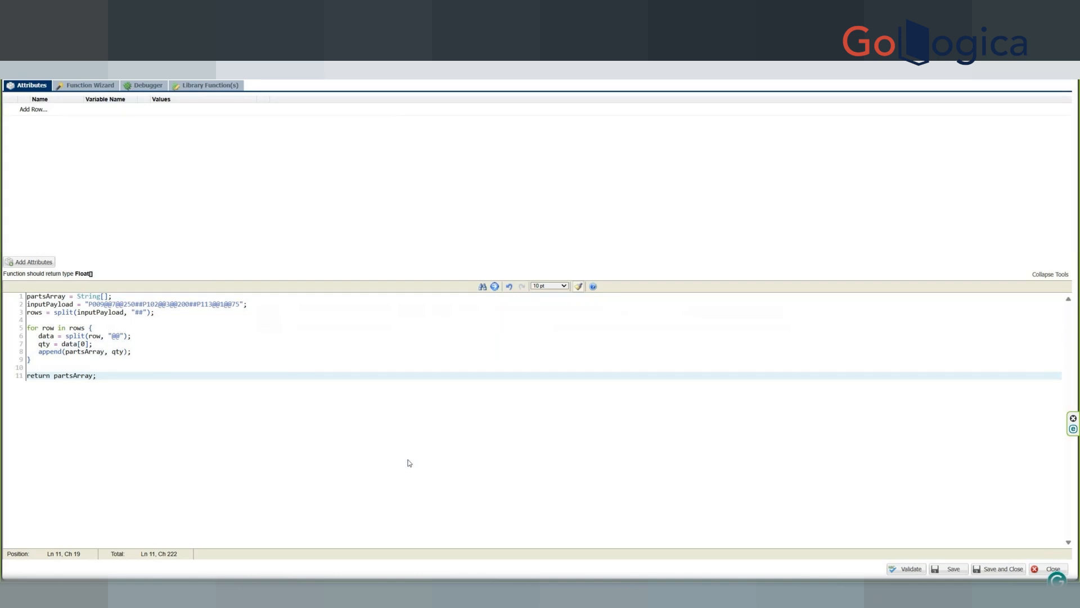
left_click(88, 342)
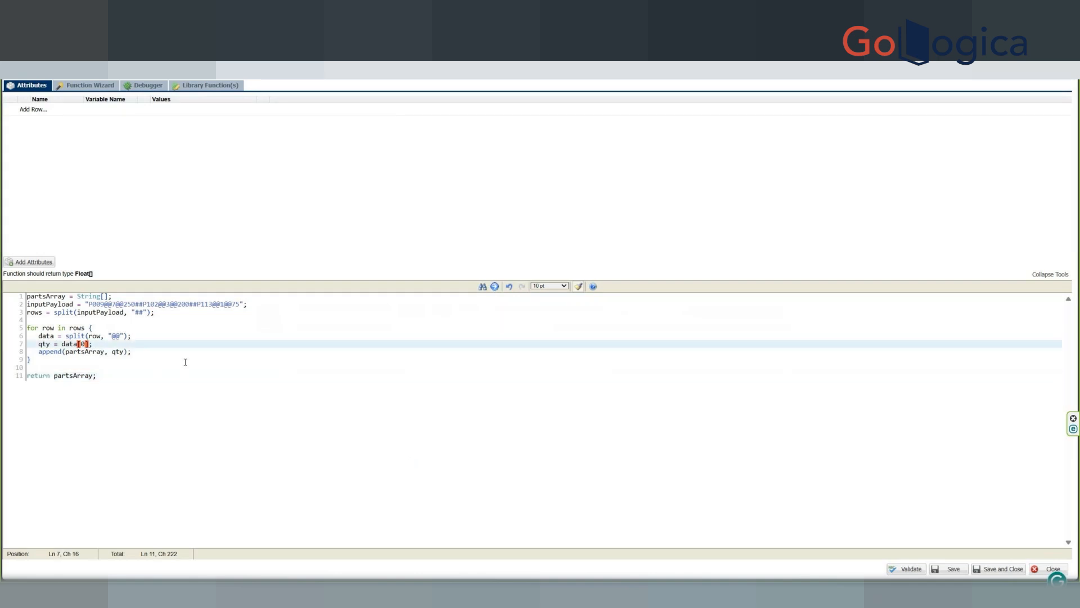
key("Delete")
type("q")
left_click(138, 384)
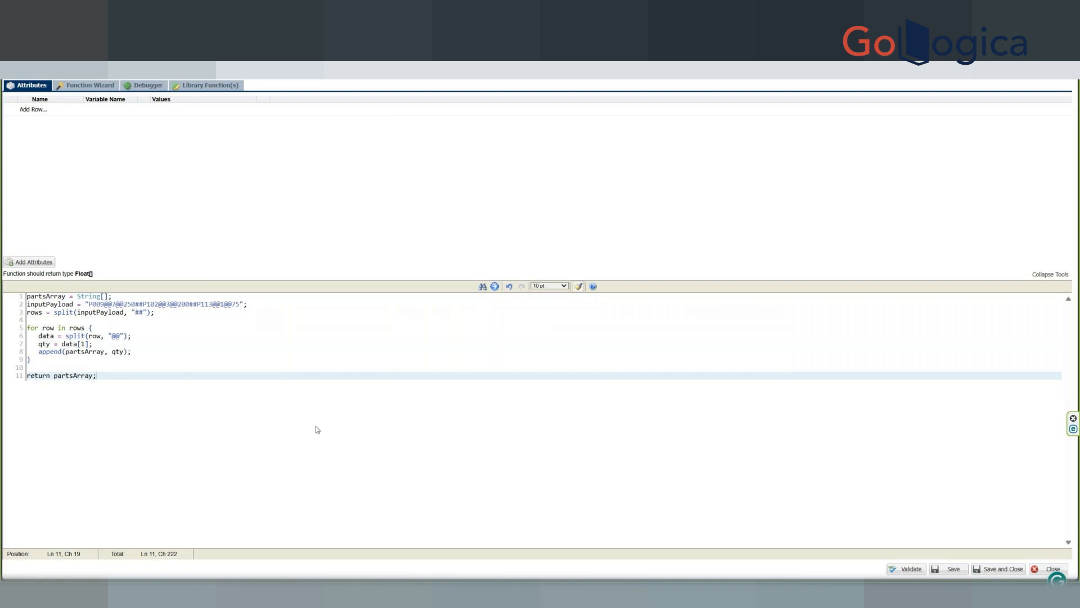
Rename partsArray to qtyArray in the declaration and the return statement, and validate the function.
left_click_drag(46, 297, 17, 299)
type("qty")
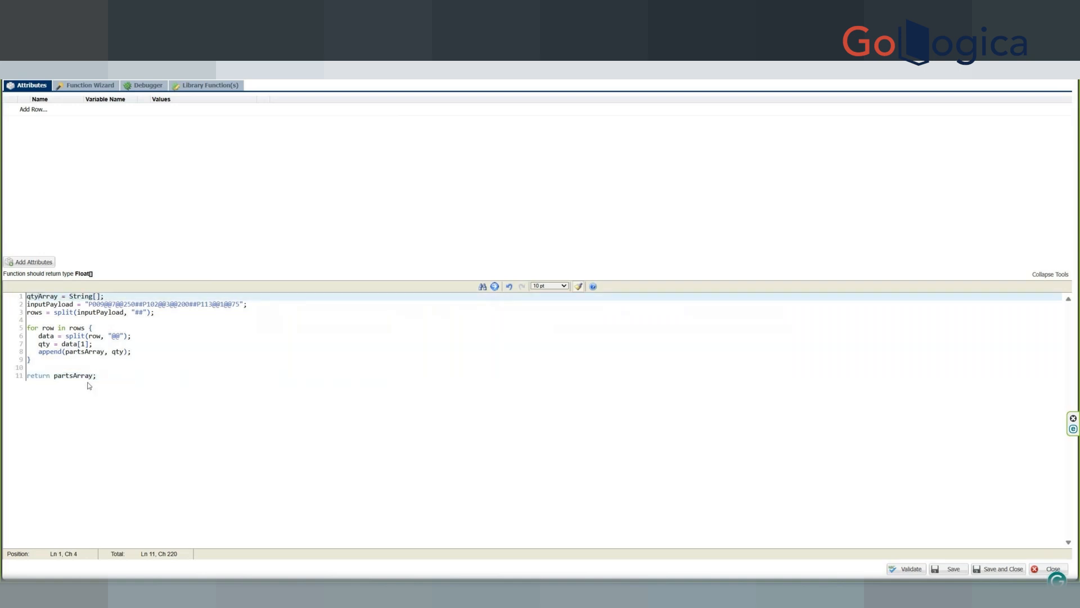
left_click_drag(74, 375, 57, 377)
type("qty")
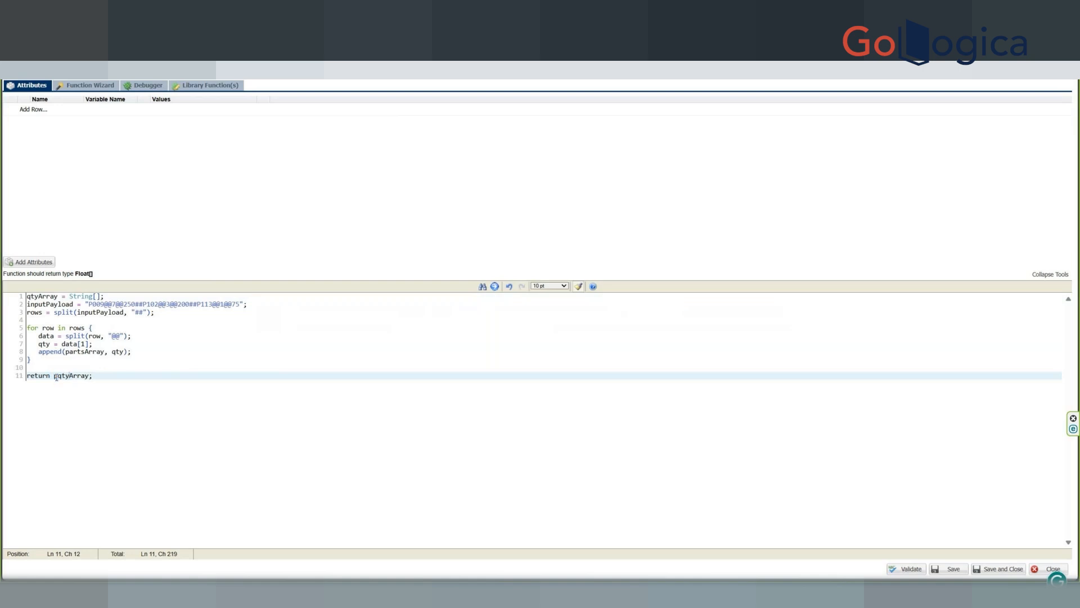
key("Left")
key("Left")
key("Left")
key("BackSpace")
key("End")
left_click(222, 305)
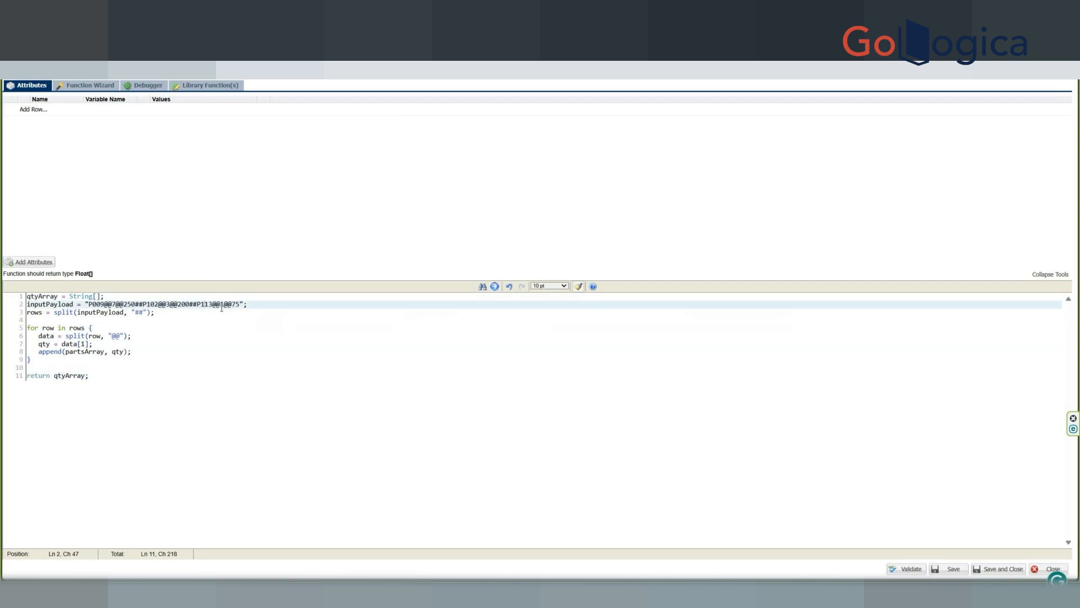
left_click(173, 311)
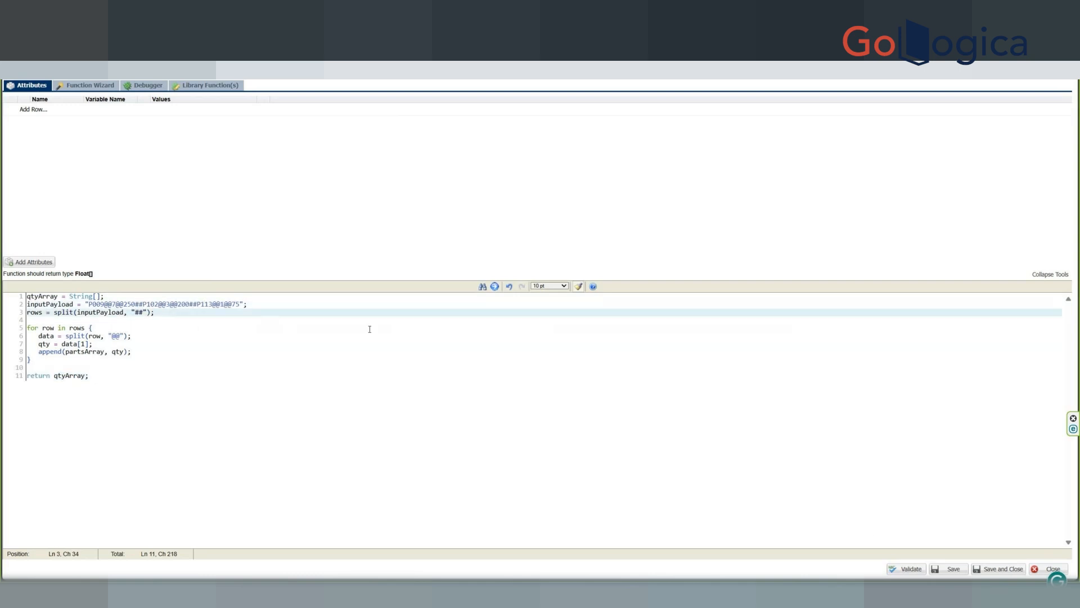
left_click(916, 572)
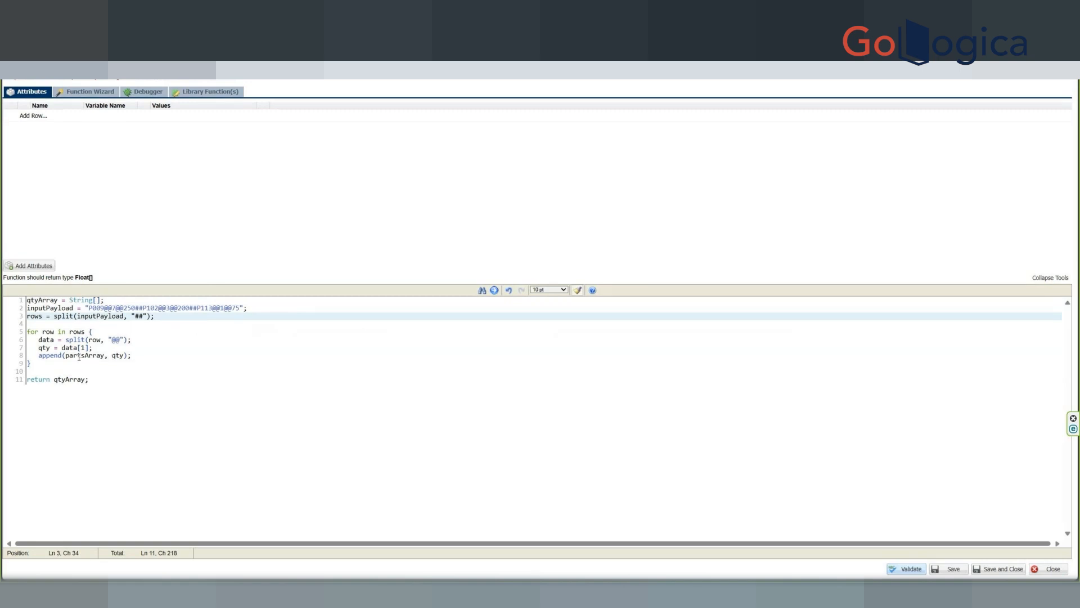
Change the append call's target array to qtyArray and validate the function again.
left_click_drag(83, 358, 66, 357)
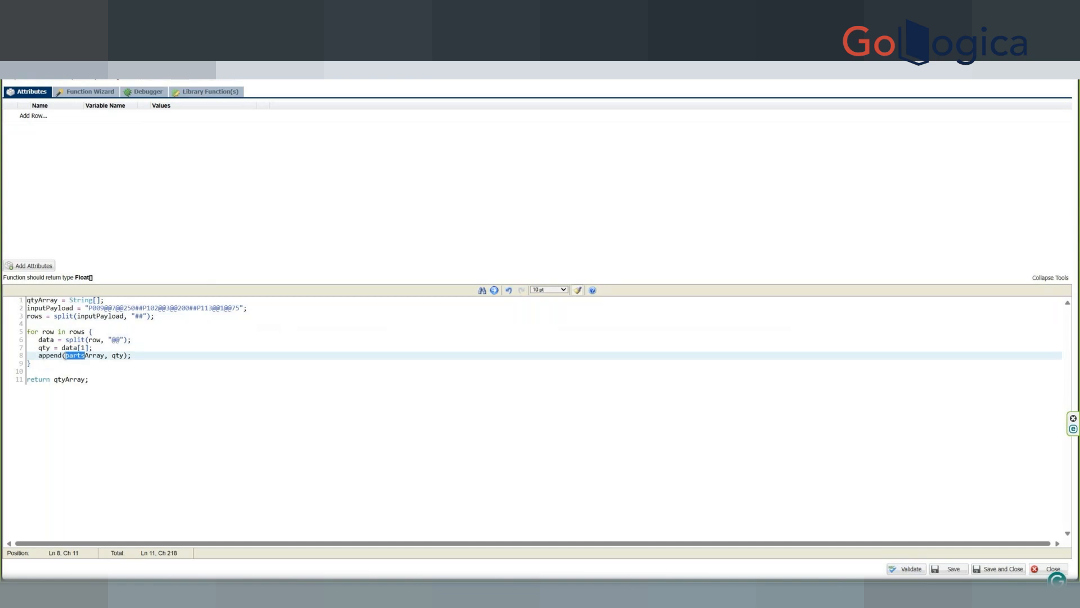
type("qty")
left_click(909, 568)
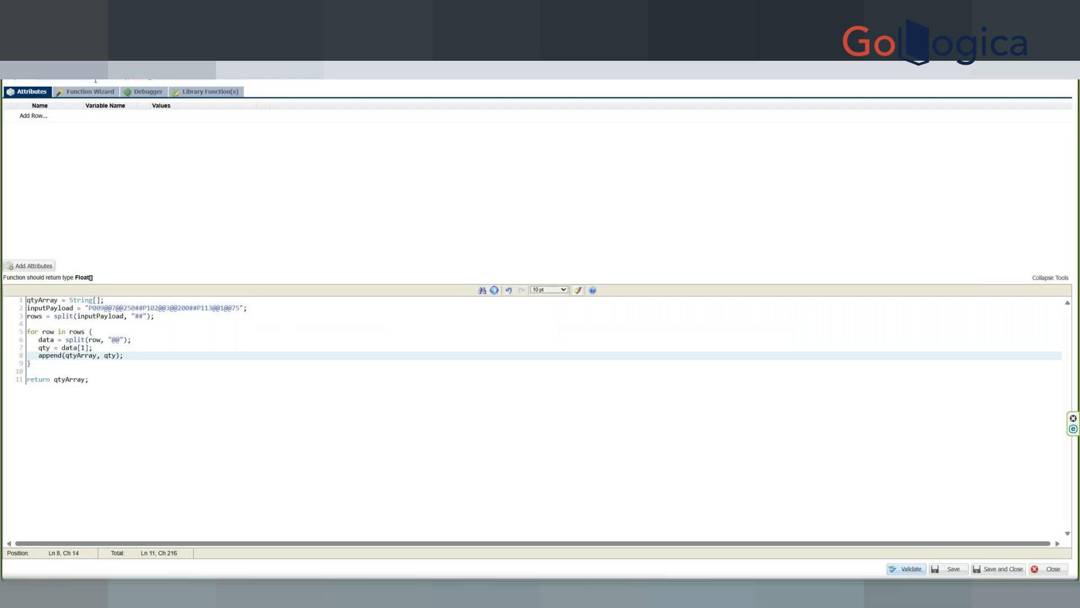
Declare qtyArray as Float[] instead of a string array and validate the function.
double_click(79, 300)
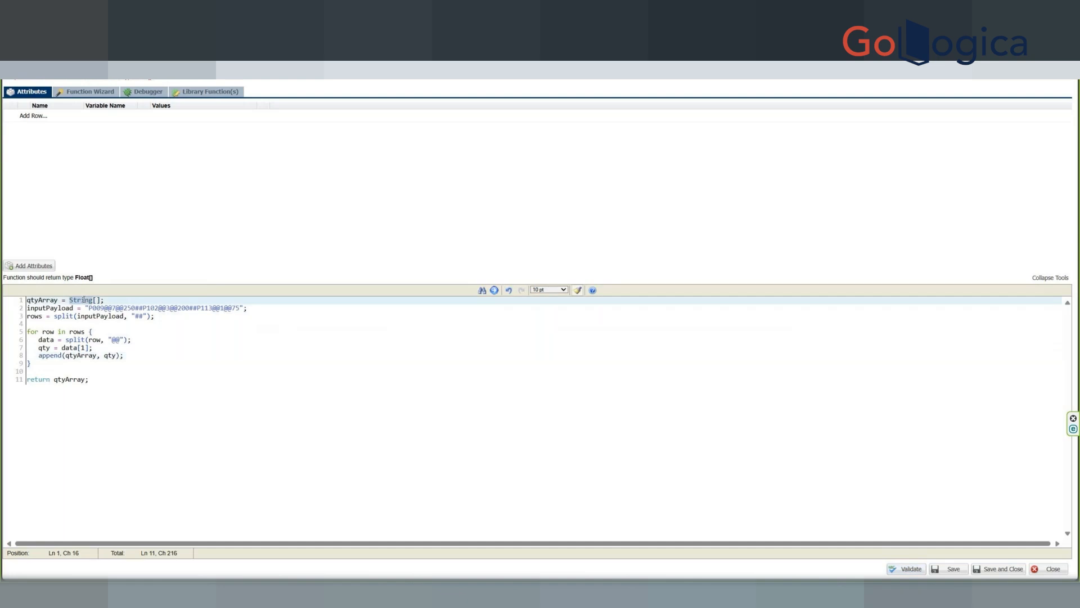
type("Float")
key("End")
left_click(906, 573)
Wrap data[1] in a float() call on the qty line.
left_click(64, 348)
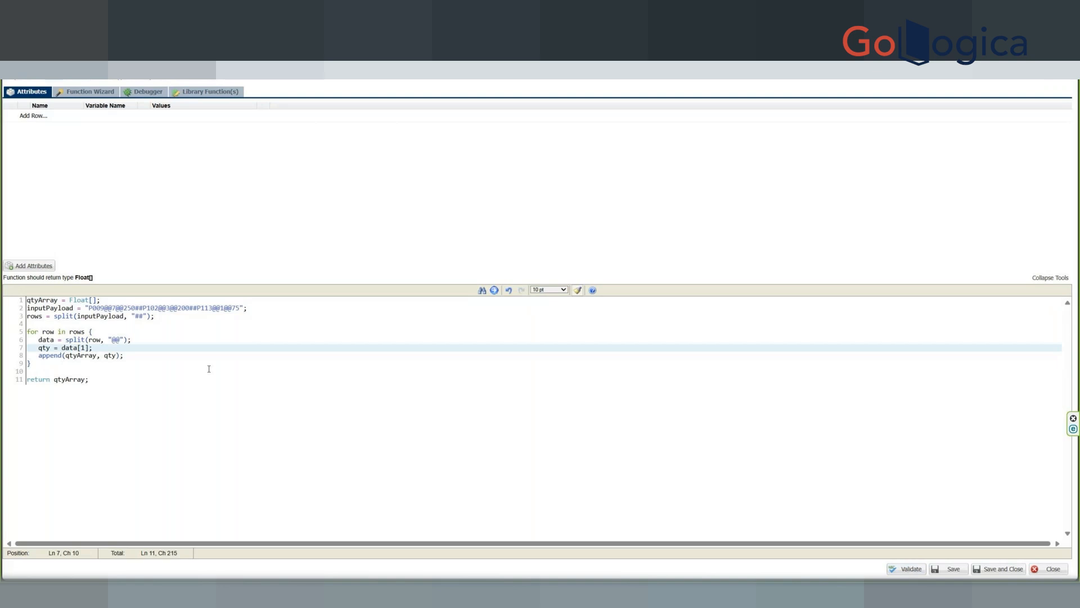
type("float()")
key("shift+End")
key("shift+Left")
key("shift+Left")
key("ctrl+x")
key("Left")
key("Left")
key("Right")
key("ctrl+v")
key("End")
key("BackSpace")
Replace the float conversion function on the qty line with atof and validate the function.
key("Left")
key("Left")
key("Left")
key("Left")
key("Left")
key("Left")
key("Left")
key("Left")
key("Left")
key("Left")
key("ctrl+shift+Left")
type("atof")
key("End")
left_click(908, 569)
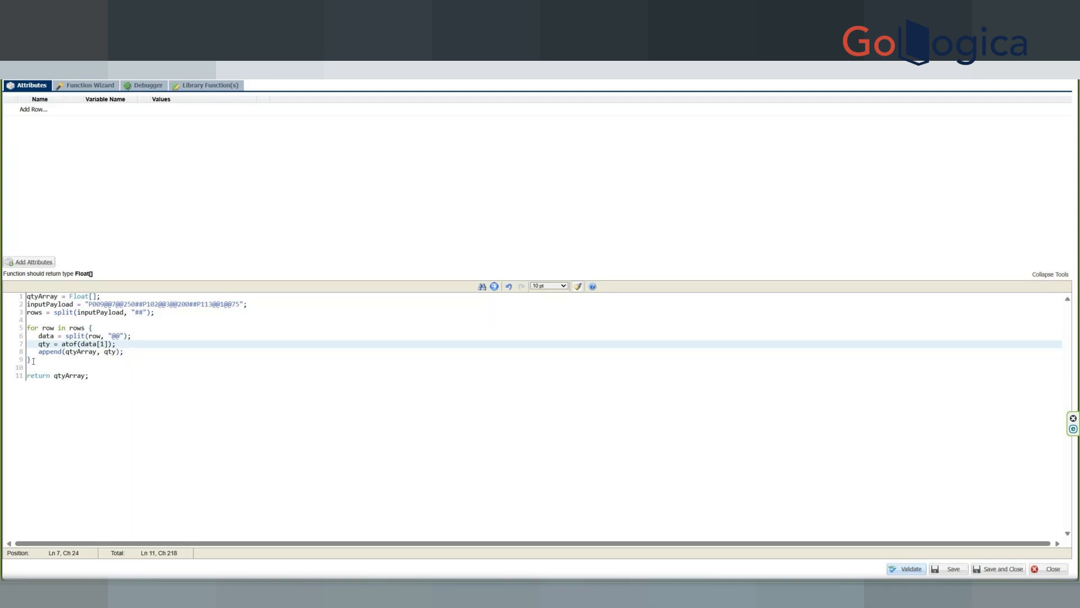
Save and close the quantity function, reusing a copy of its full script as the BML function for Price Array Attr.
key("ctrl+a")
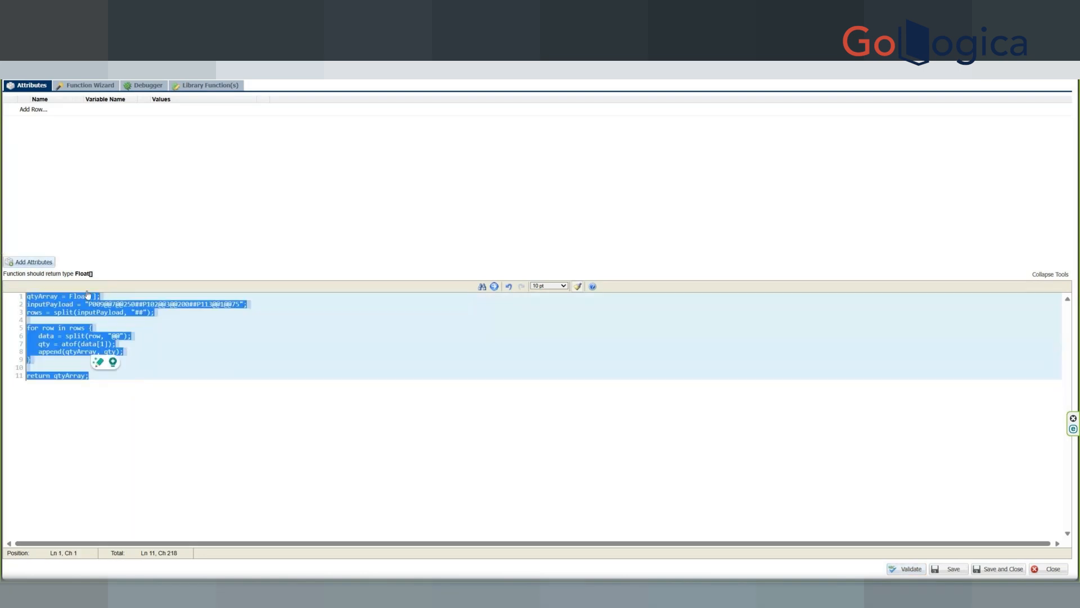
left_click(477, 457)
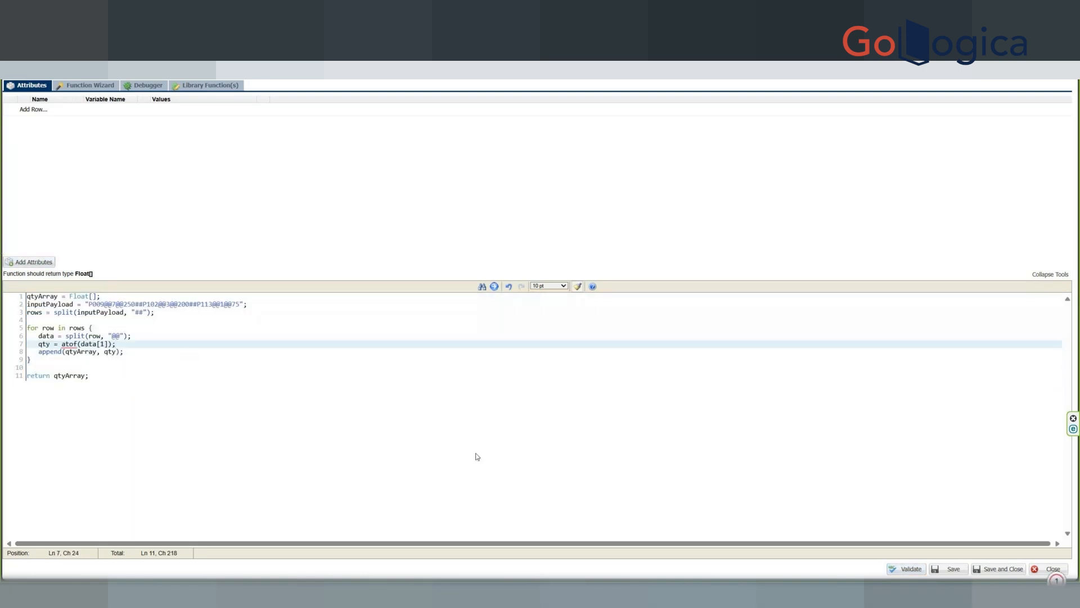
left_click(1011, 569)
left_click(333, 276)
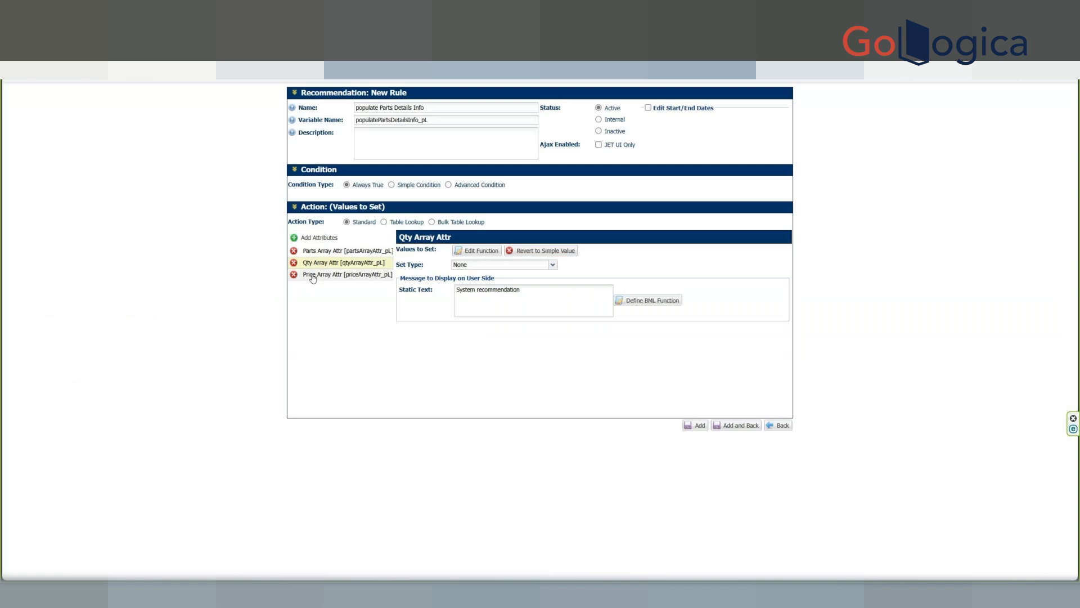
left_click(518, 332)
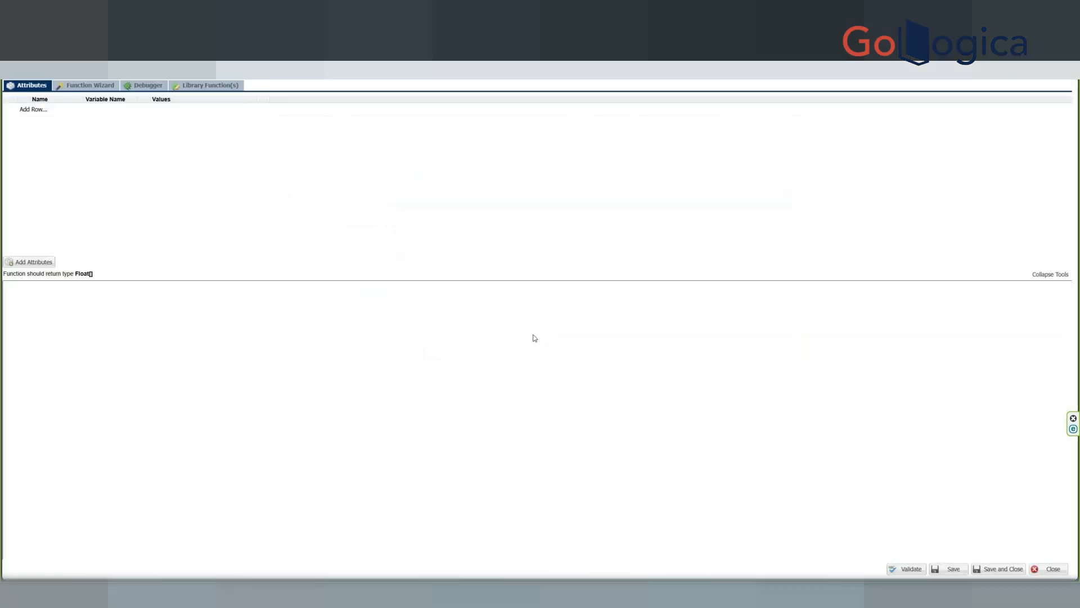
key("ctrl+v")
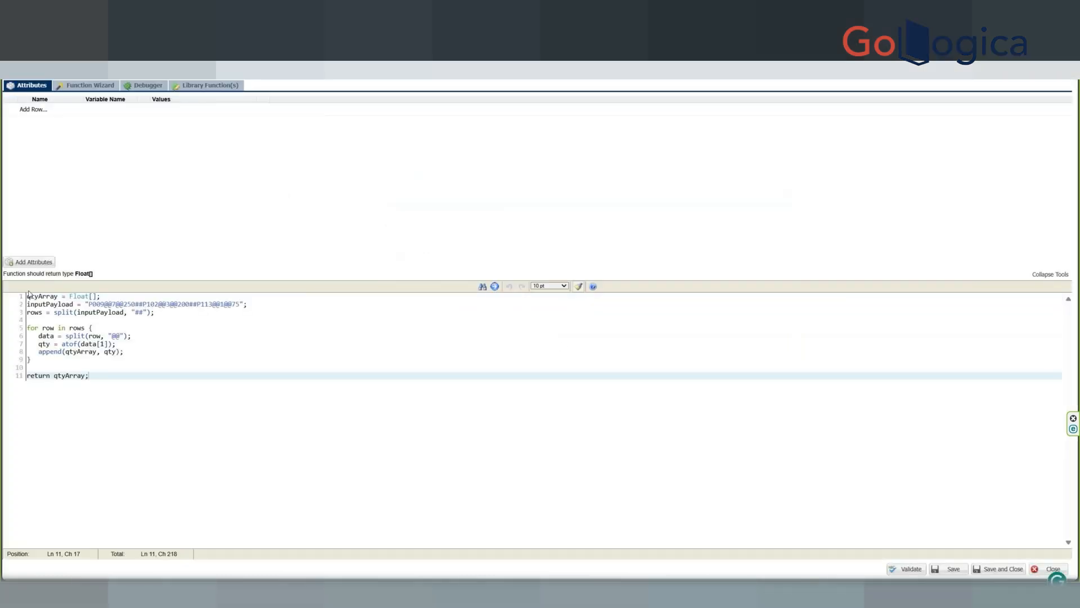
Rename the array declared in the first line to priceArray.
left_click(38, 297)
key("BackSpace")
key("BackSpace")
key("BackSpace")
type("price")
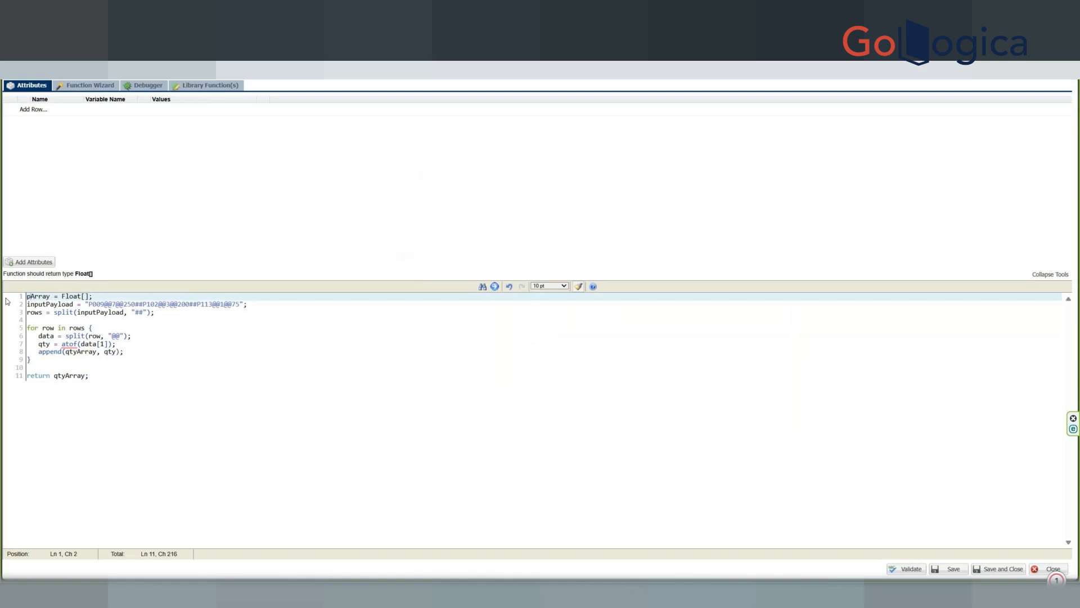
In the loop, rename the assigned variable to price and read it from data[2].
left_click(104, 344)
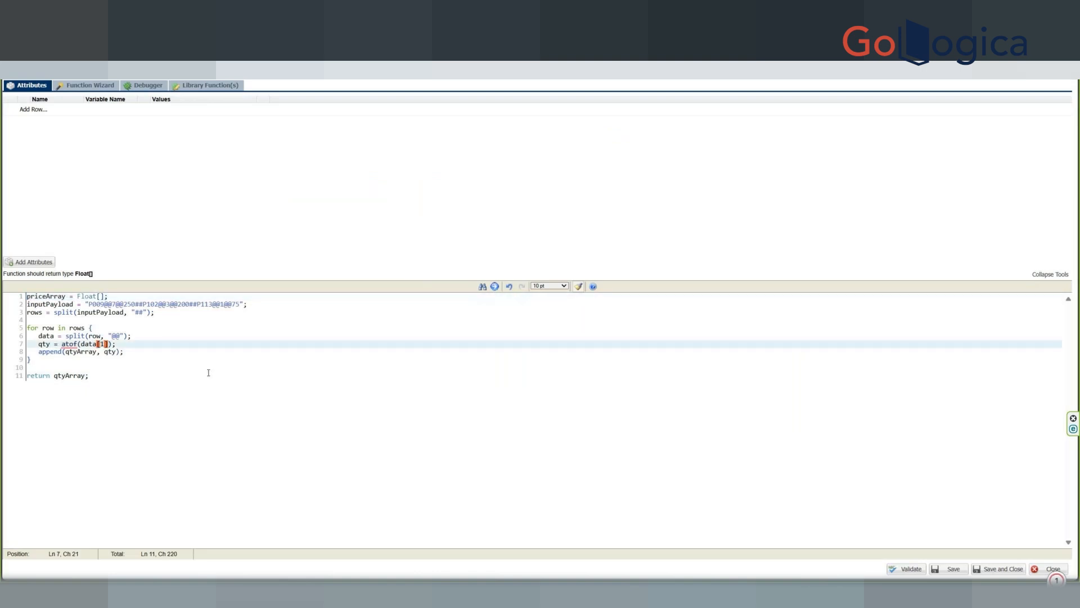
key("BackSpace")
type("2")
left_click(45, 343)
double_click(45, 344)
type("price")
Change the append call to append(priceArray, price).
left_click_drag(78, 353, 66, 353)
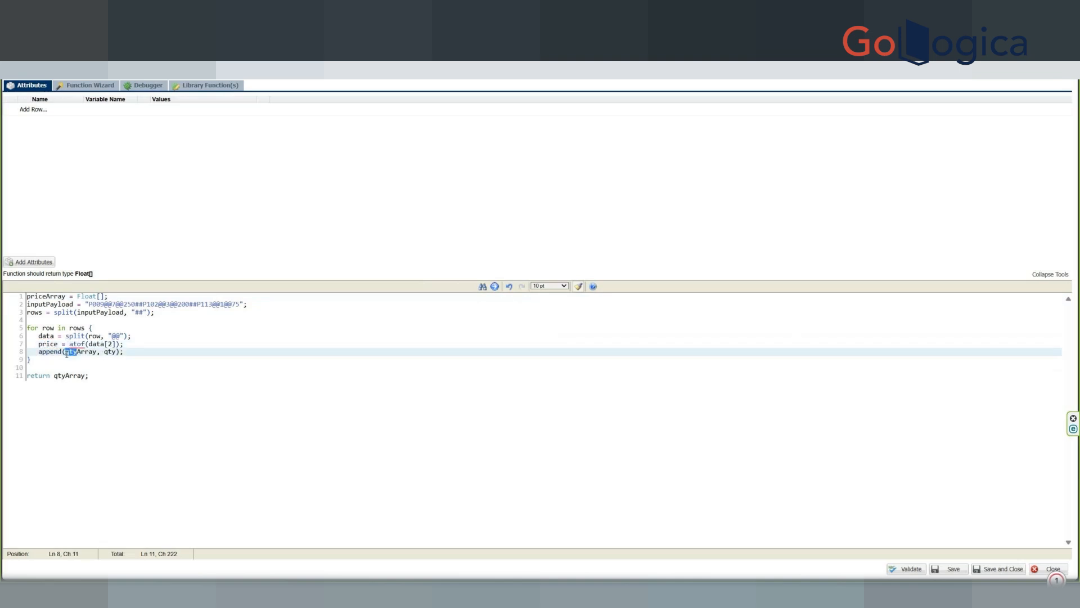
type("price")
left_click(121, 353)
double_click(121, 353)
type("proce")
key("BackSpace")
key("BackSpace")
key("BackSpace")
type("ice")
Make the function return priceArray.
left_click_drag(68, 376, 54, 376)
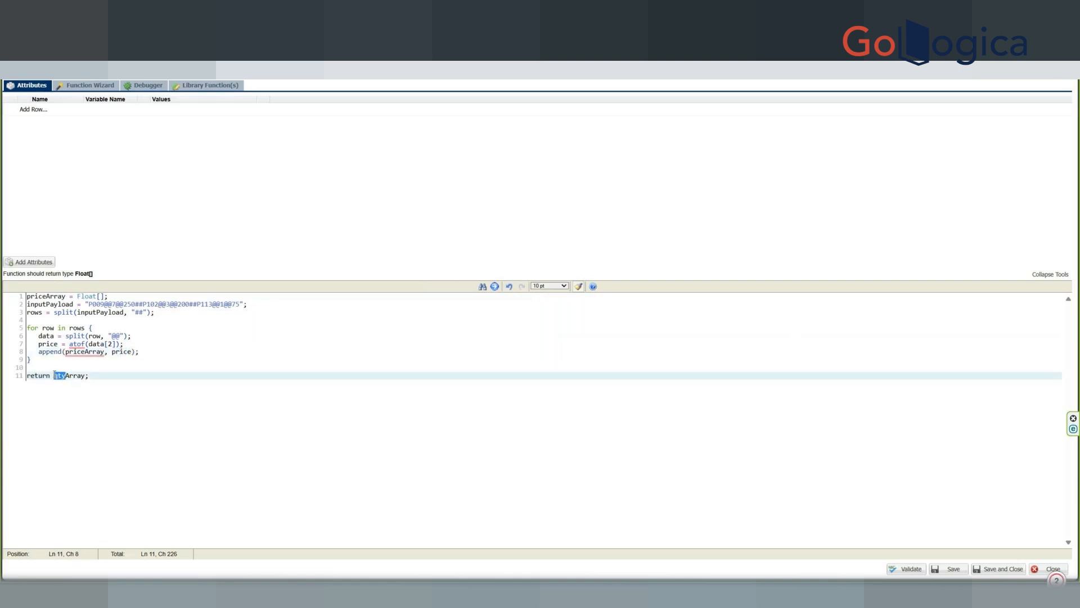
type("price")
left_click(110, 375)
Validate and save the price function, and add the populate Parts Details Info recommendation rule.
left_click(906, 568)
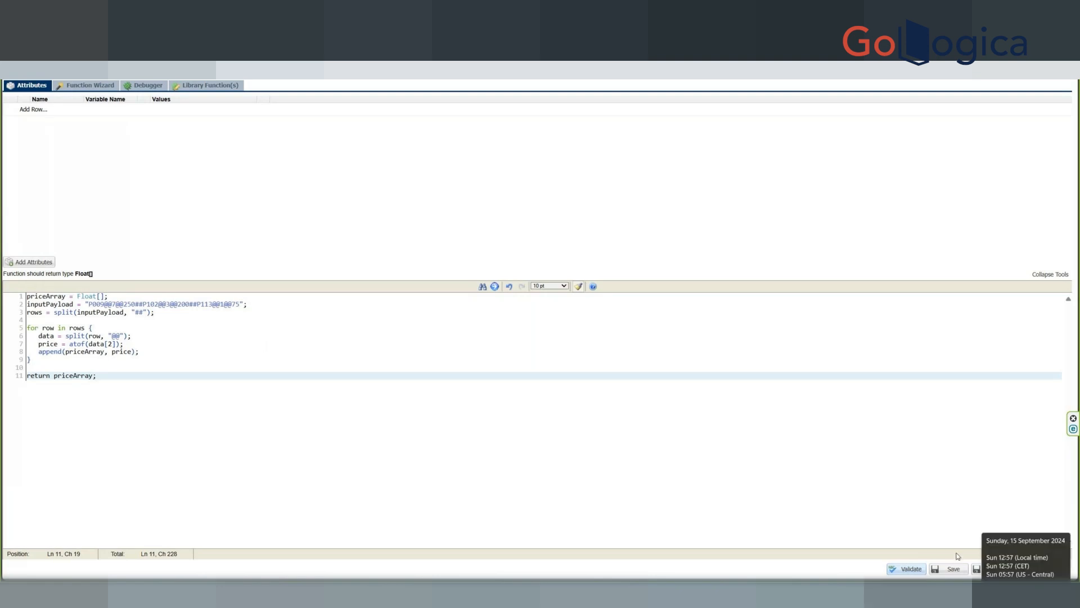
left_click(991, 569)
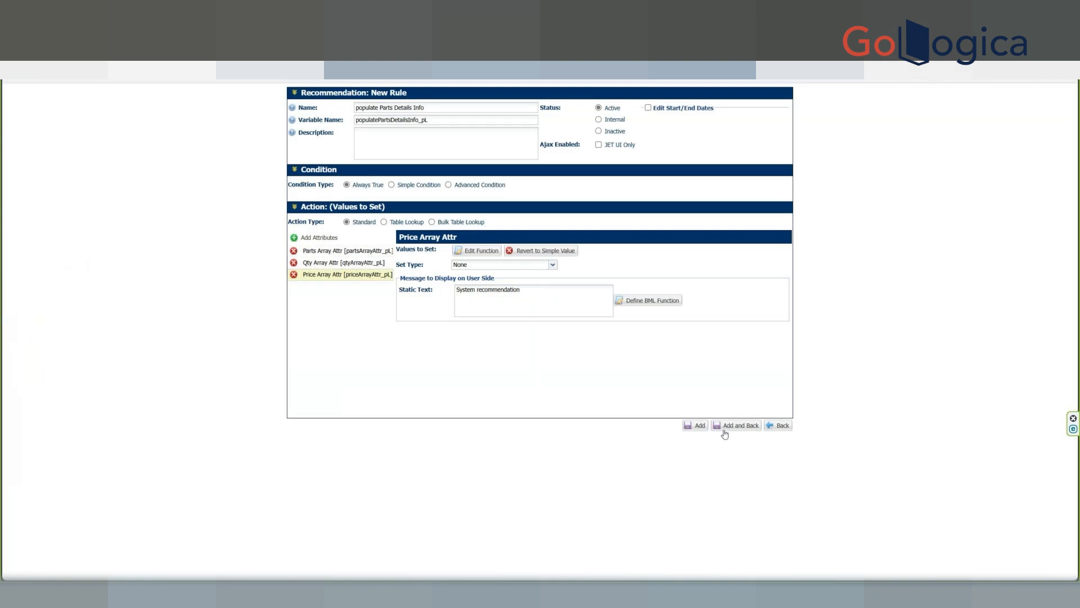
left_click(696, 426)
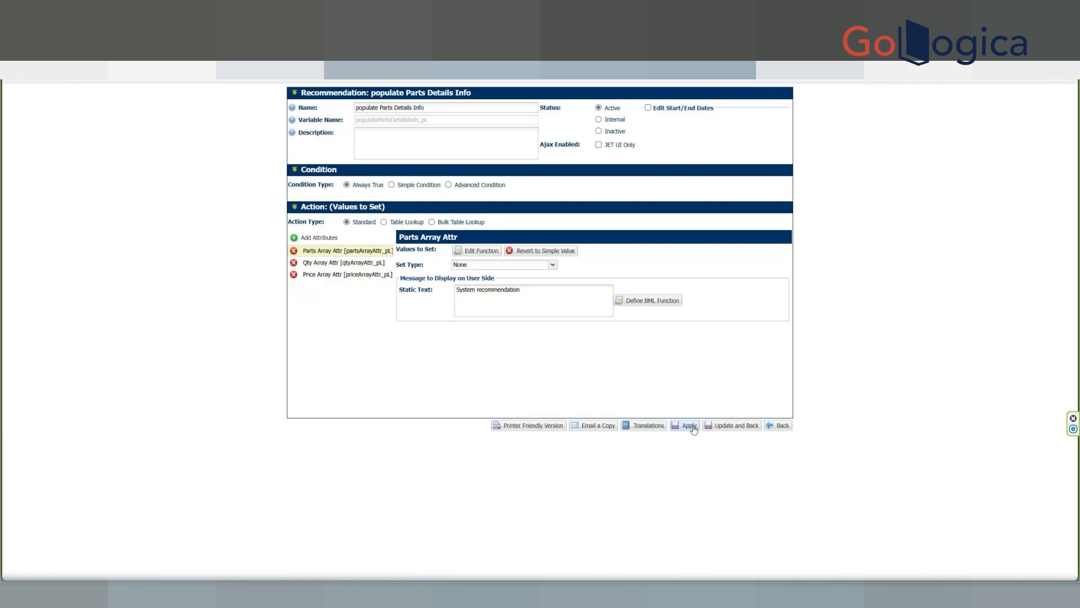
Review the rule's Qty Array Attr and Price Array Attr settings and return to the recommendation rules list.
left_click(331, 263)
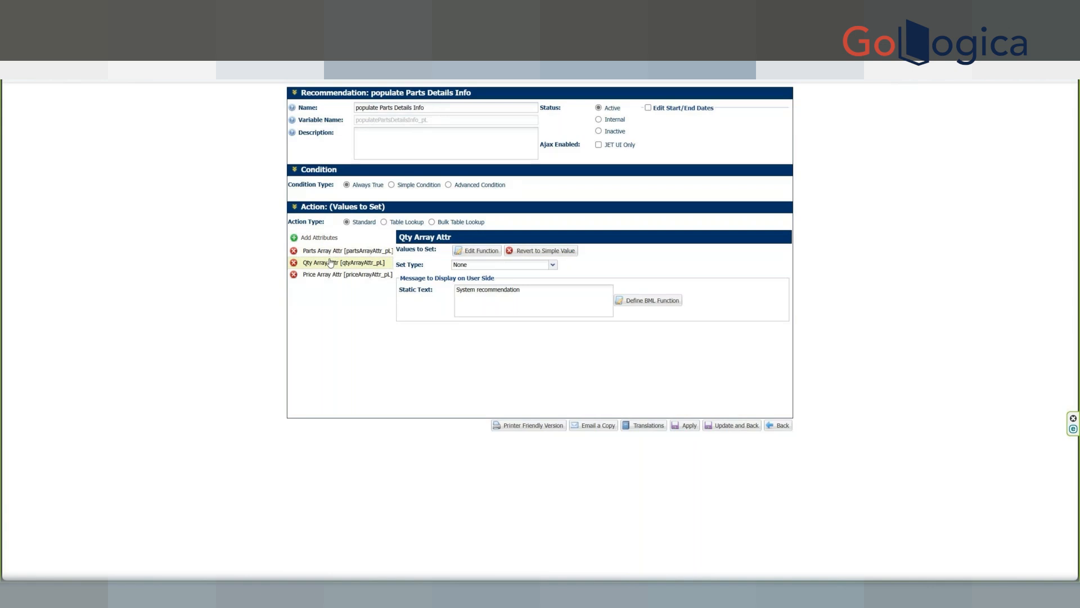
left_click(331, 275)
left_click(325, 263)
left_click(330, 276)
left_click(321, 262)
left_click(781, 427)
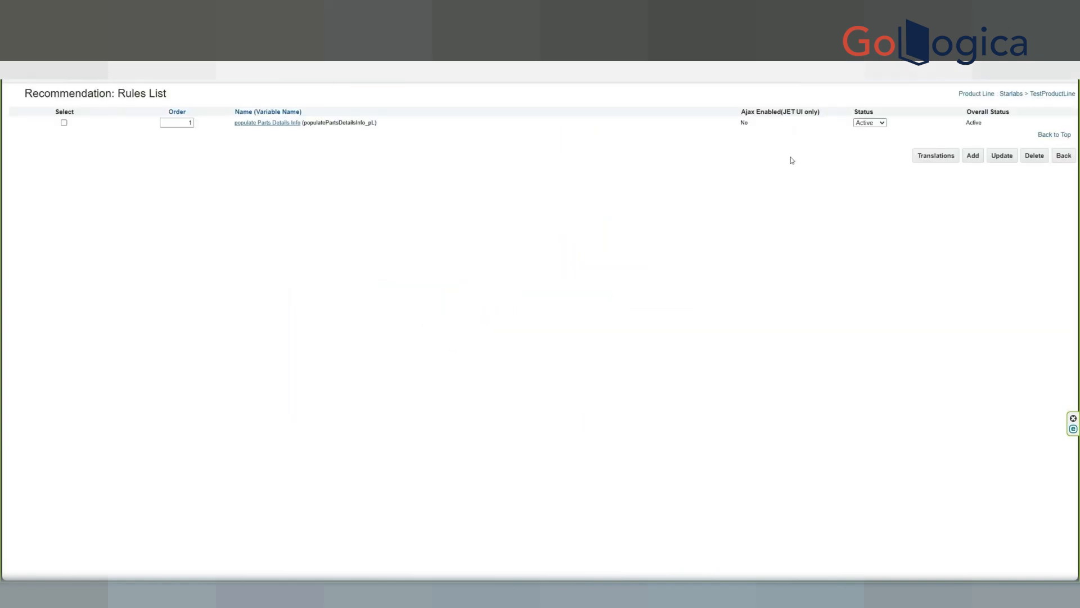
Leave the recommendation rules list and open the attributes list of TestProductLine.
left_click(1057, 159)
left_click(639, 173)
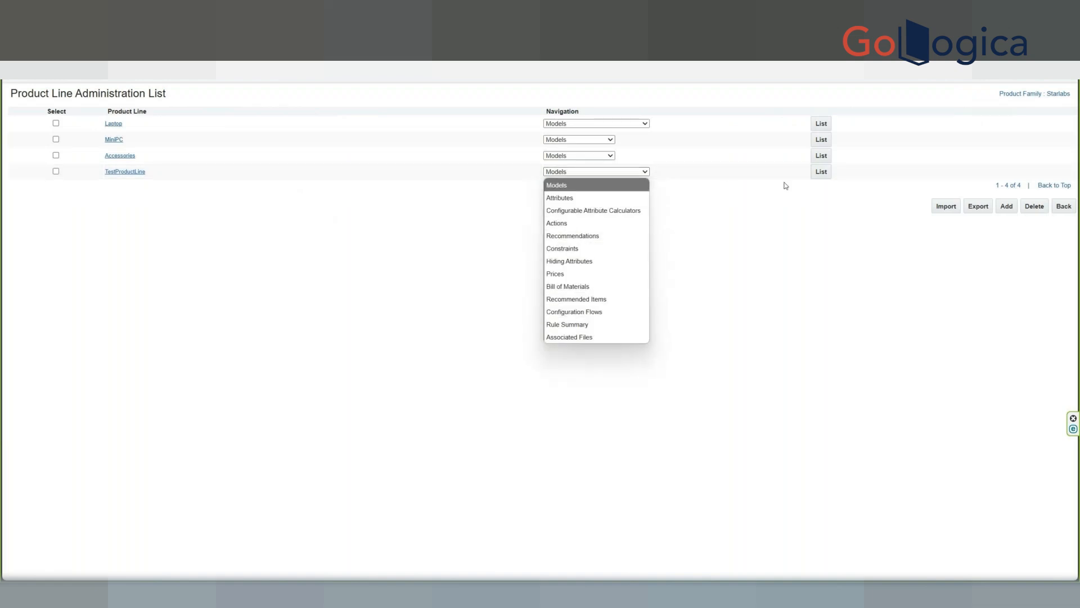
left_click(799, 197)
left_click(630, 172)
left_click(588, 208)
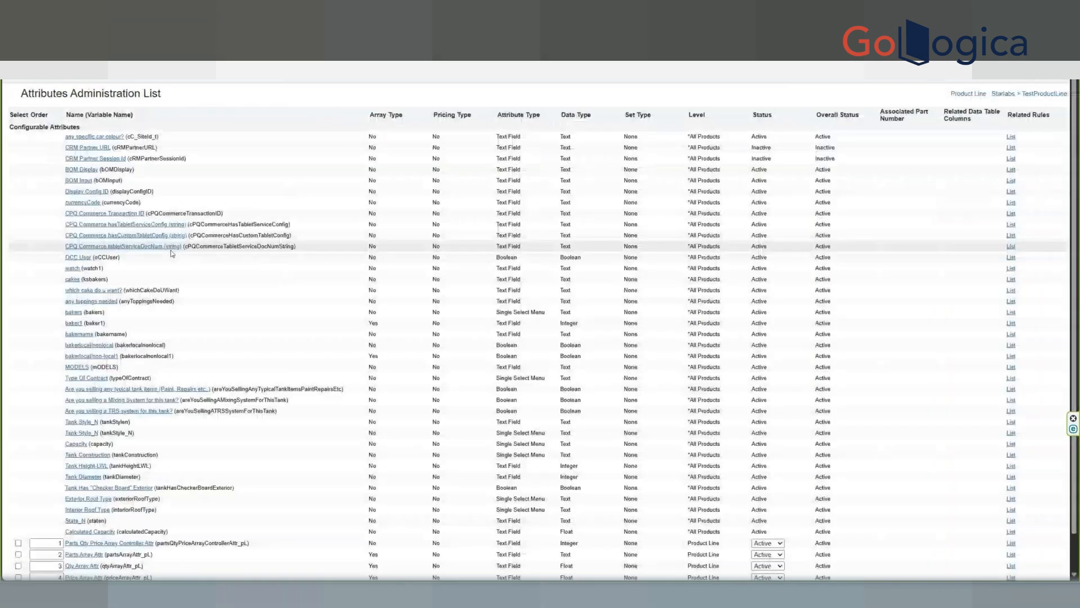
Check the data type in Qty Array Attr's general settings, then examine the other array attributes in the attributes list.
scroll(172, 253, "down", 2)
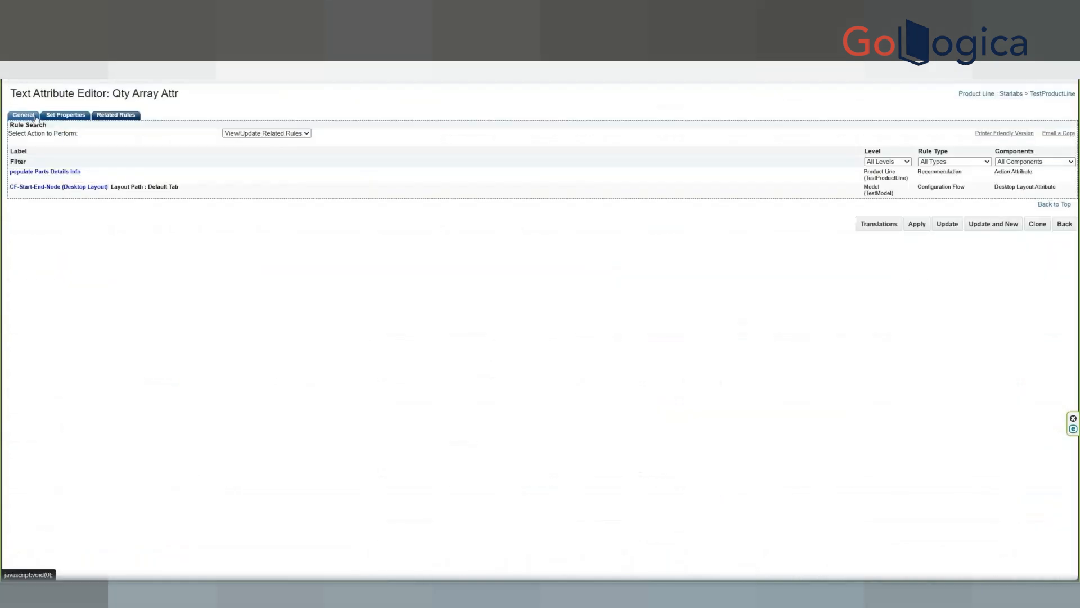
left_click(31, 116)
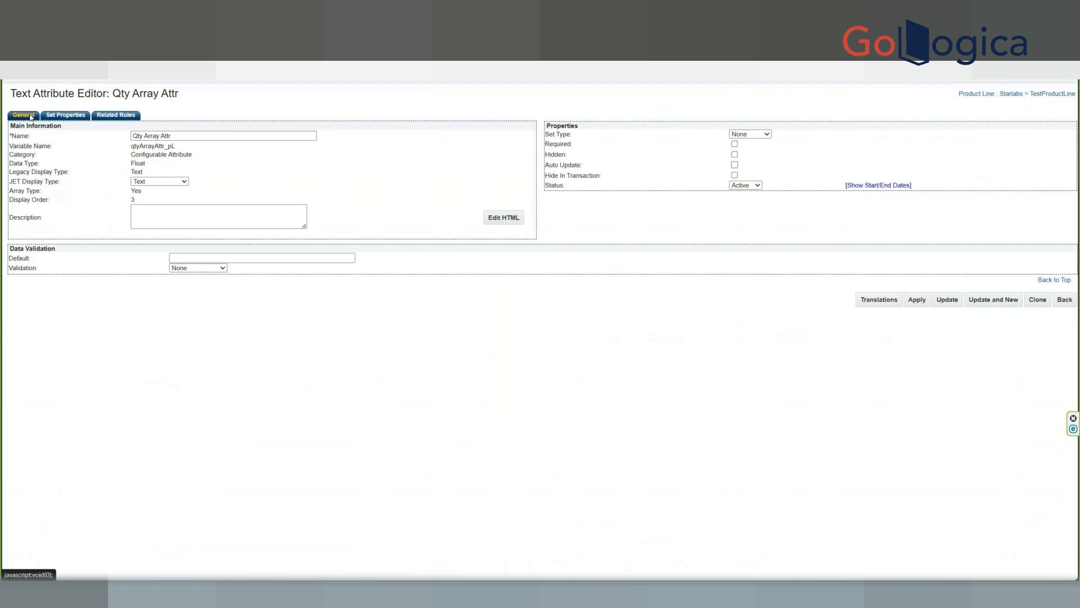
double_click(138, 173)
left_click_drag(133, 163, 136, 163)
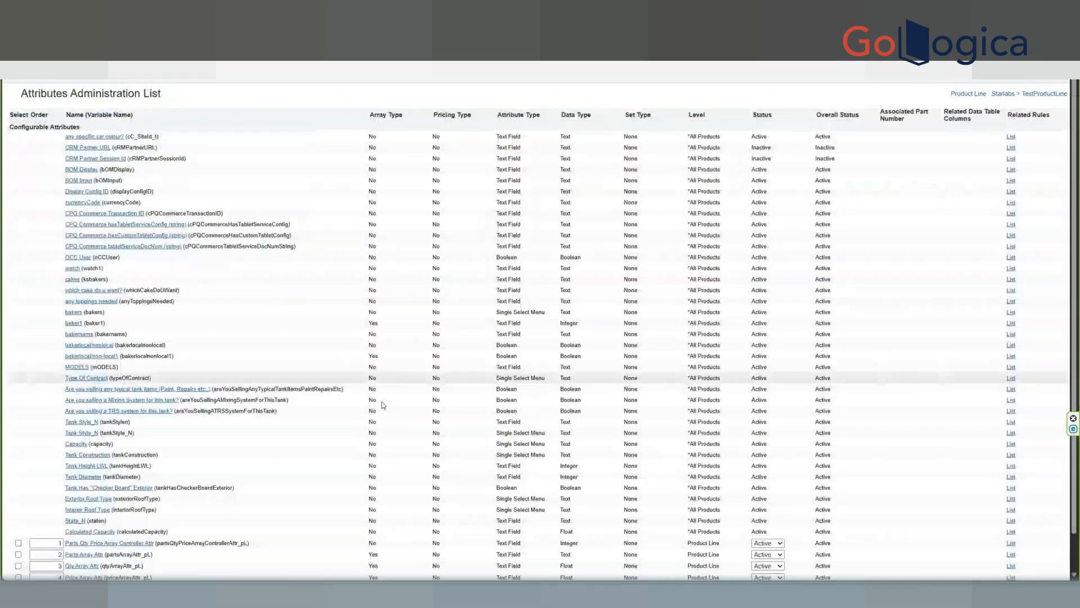
scroll(382, 405, "down", 2)
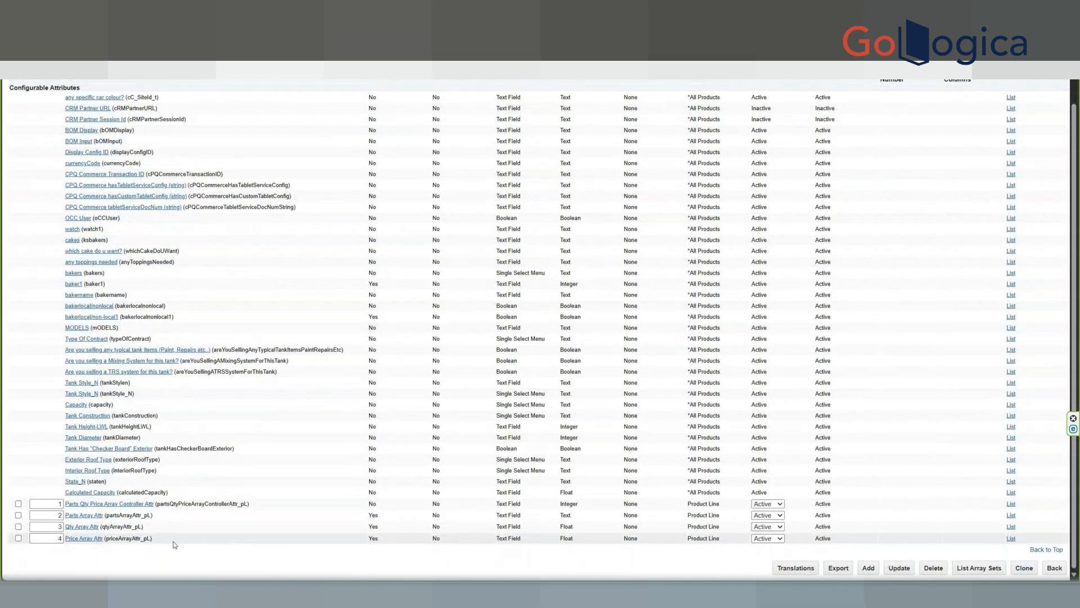
scroll(261, 502, "up", 1)
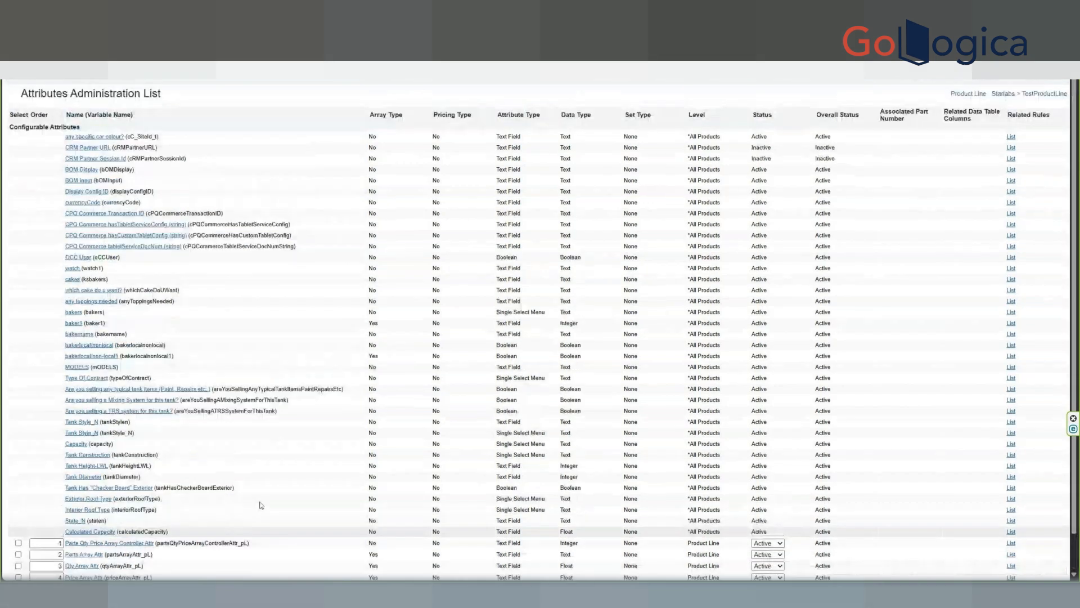
scroll(261, 504, "down", 1)
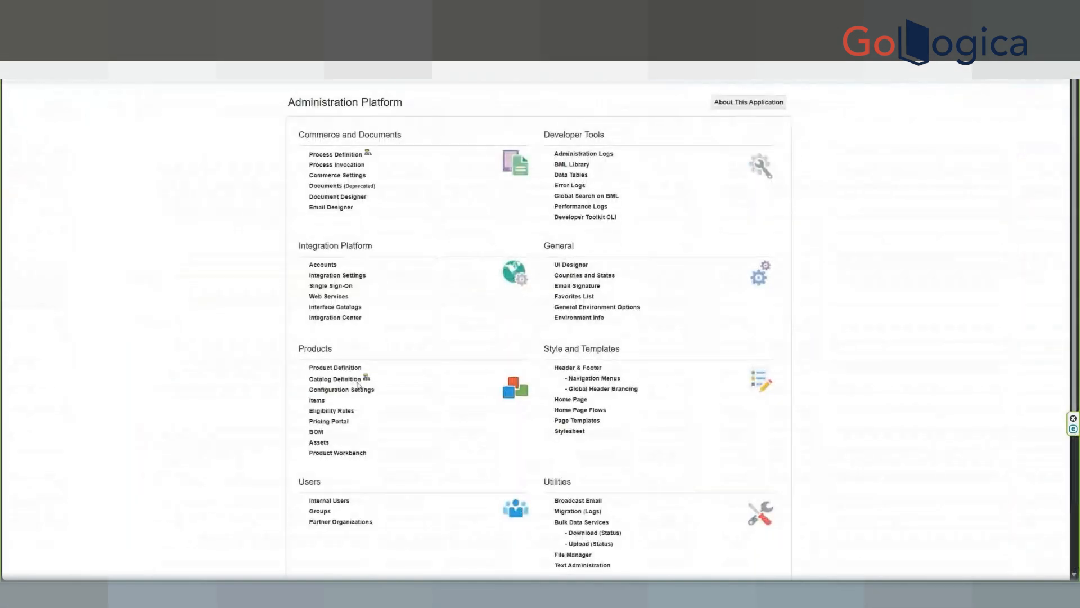
Deploy the Starlabs product family from the catalog definition quick links and refresh the deployment status.
left_click(365, 378)
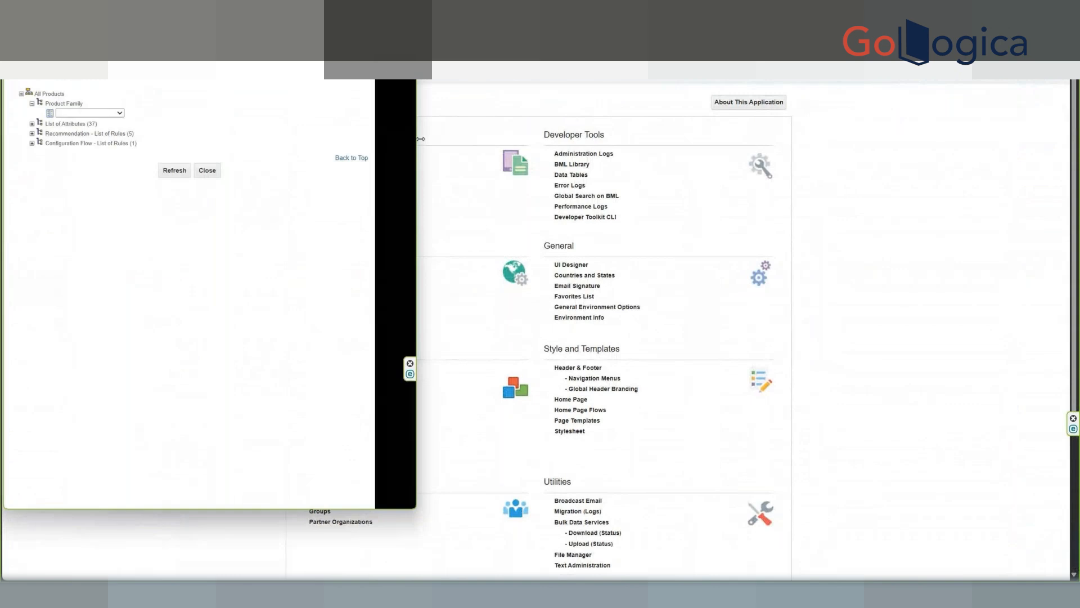
left_click(90, 112)
scroll(93, 331, "down", 10)
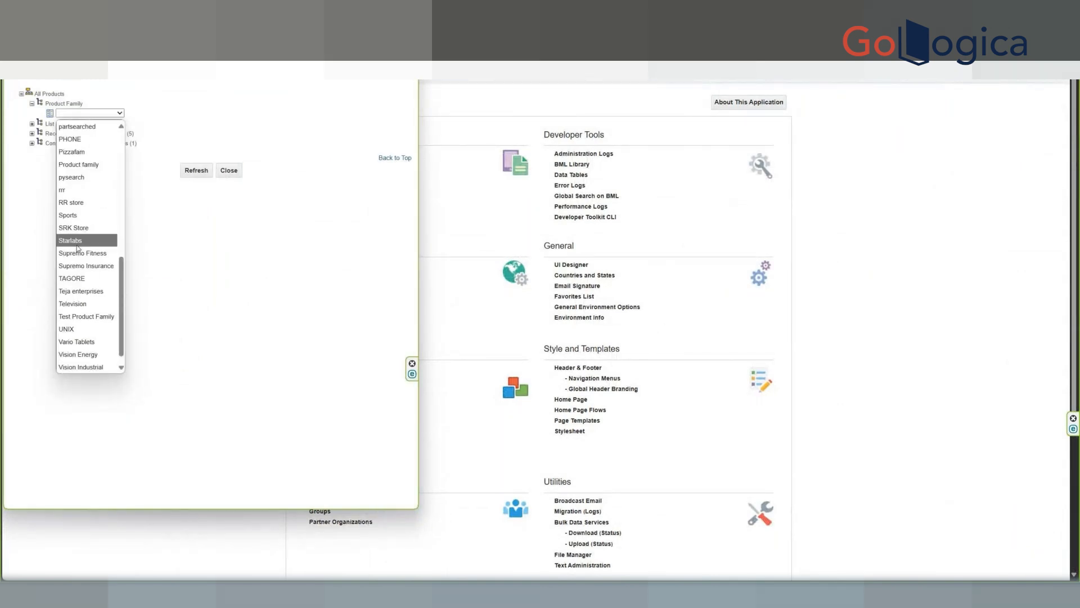
left_click(77, 245)
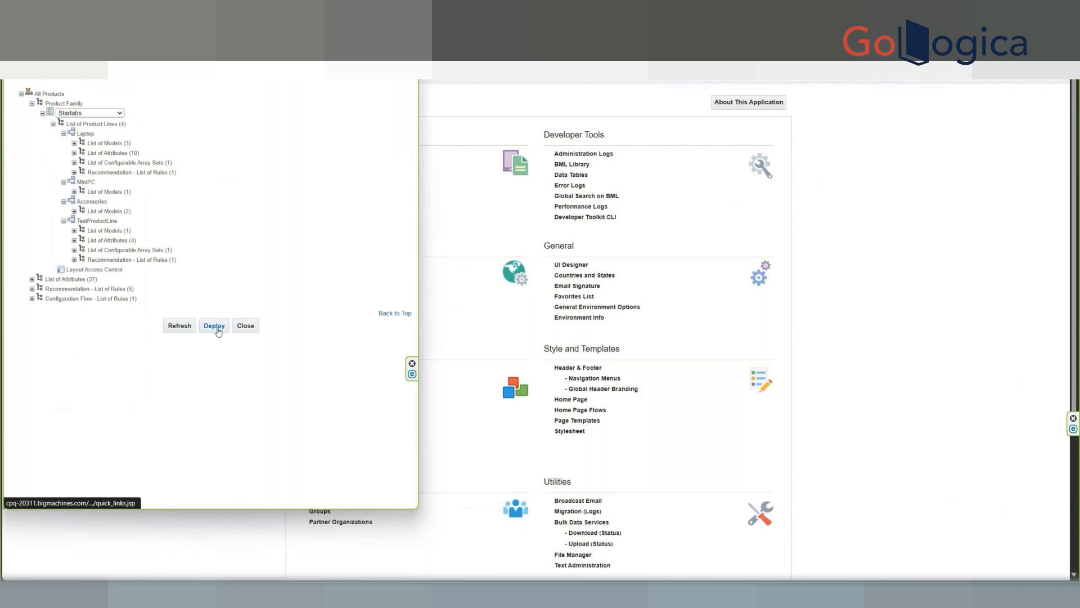
left_click(218, 331)
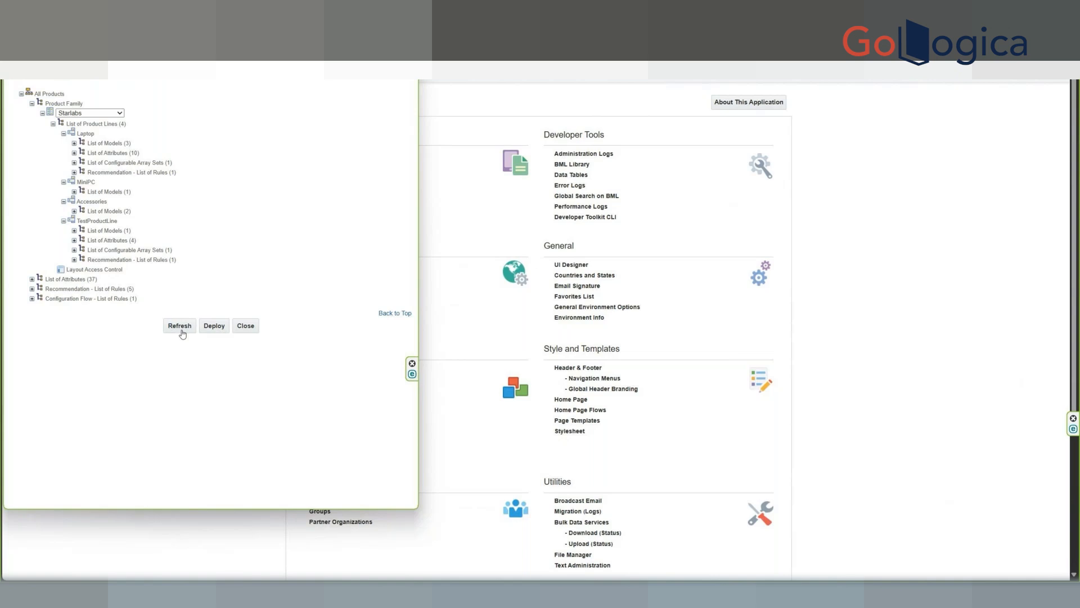
left_click(182, 334)
left_click(180, 327)
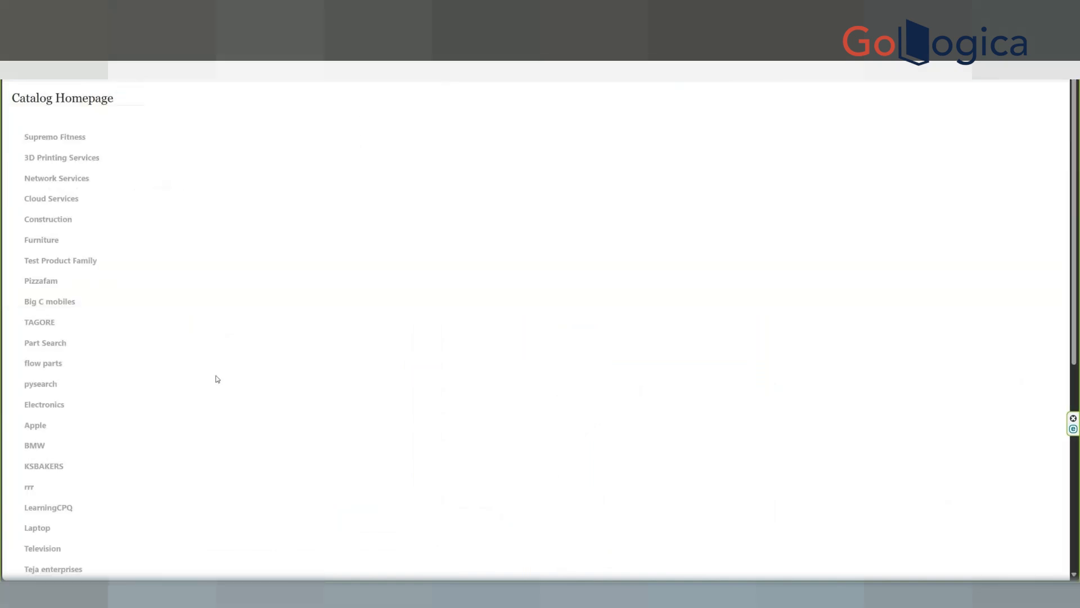
Open the test model's configuration page through the Starlabs family on the catalog home page.
scroll(169, 388, "down", 6)
left_click(54, 477)
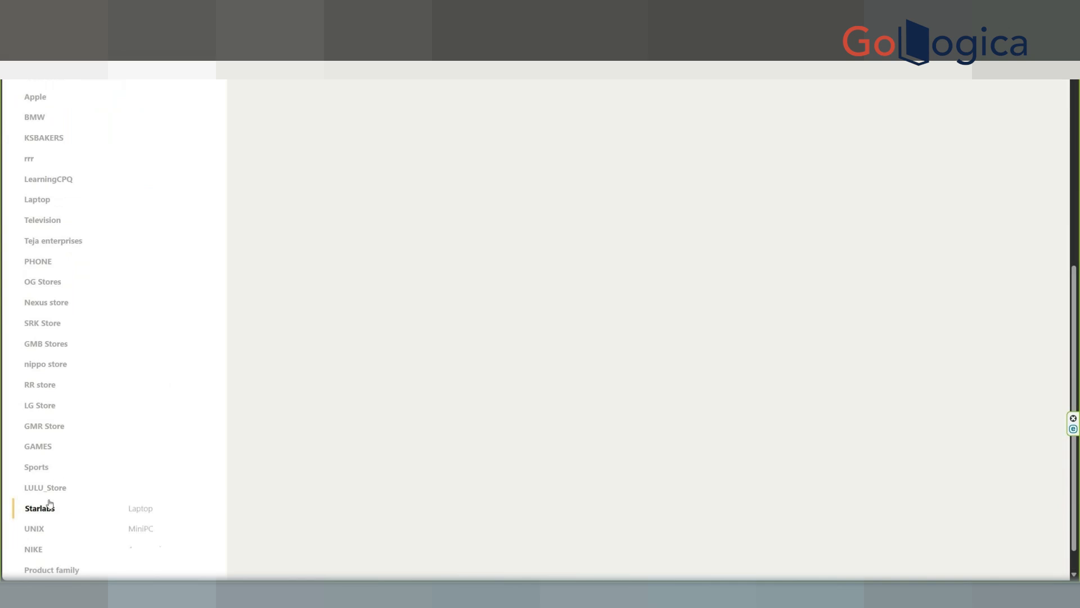
left_click(149, 535)
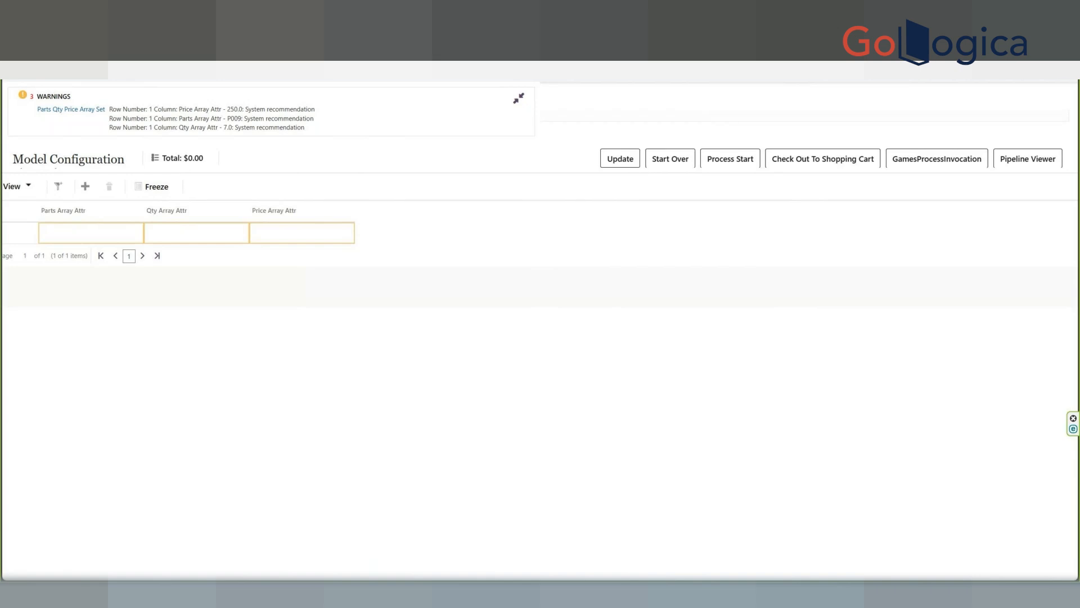
Return to administration and open the populate Parts Details Info recommendation rule of TestProductLine in the Starlabs family.
right_click(925, 73)
left_click(931, 79)
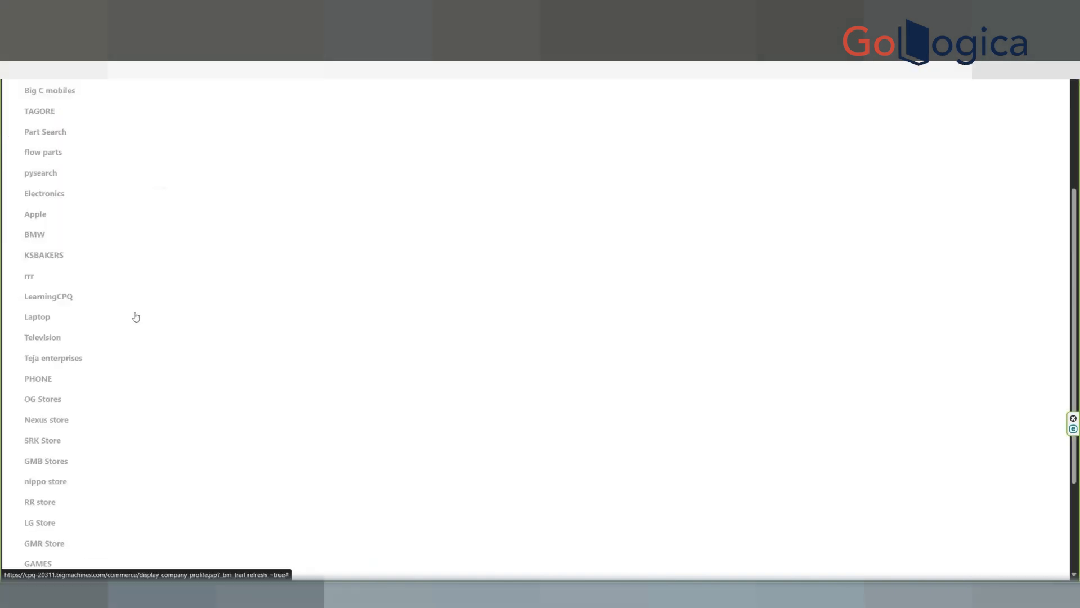
left_click(914, 79)
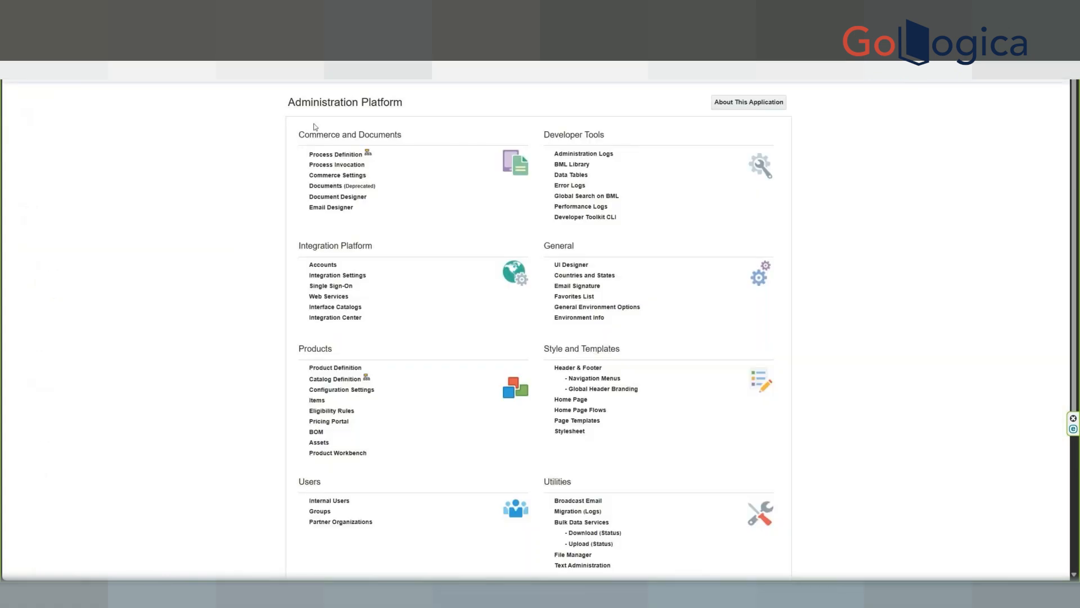
scroll(386, 335, "down", 4)
scroll(359, 273, "up", 1)
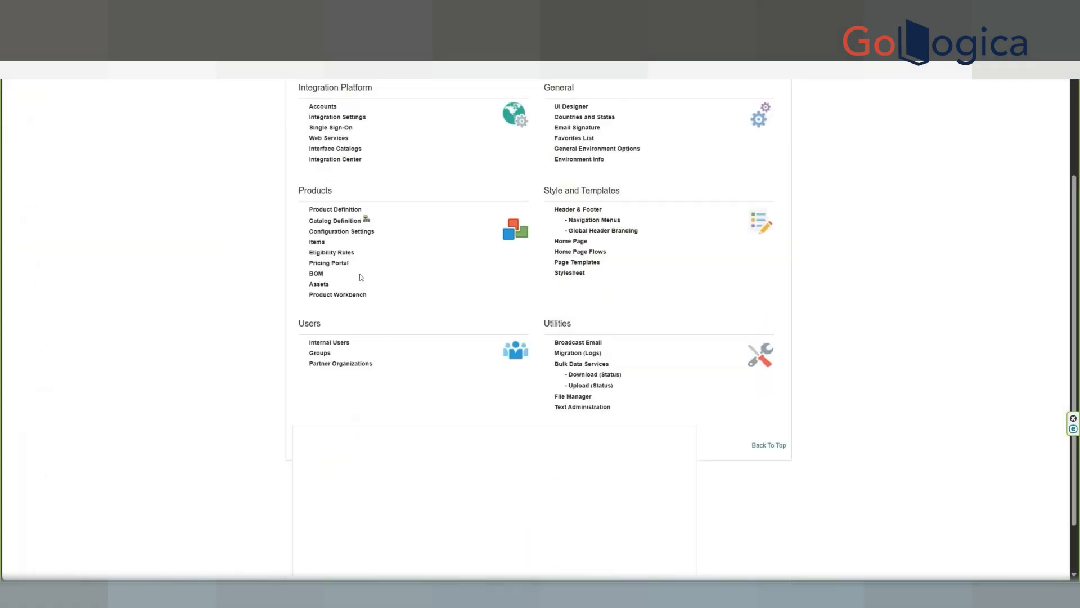
left_click(335, 220)
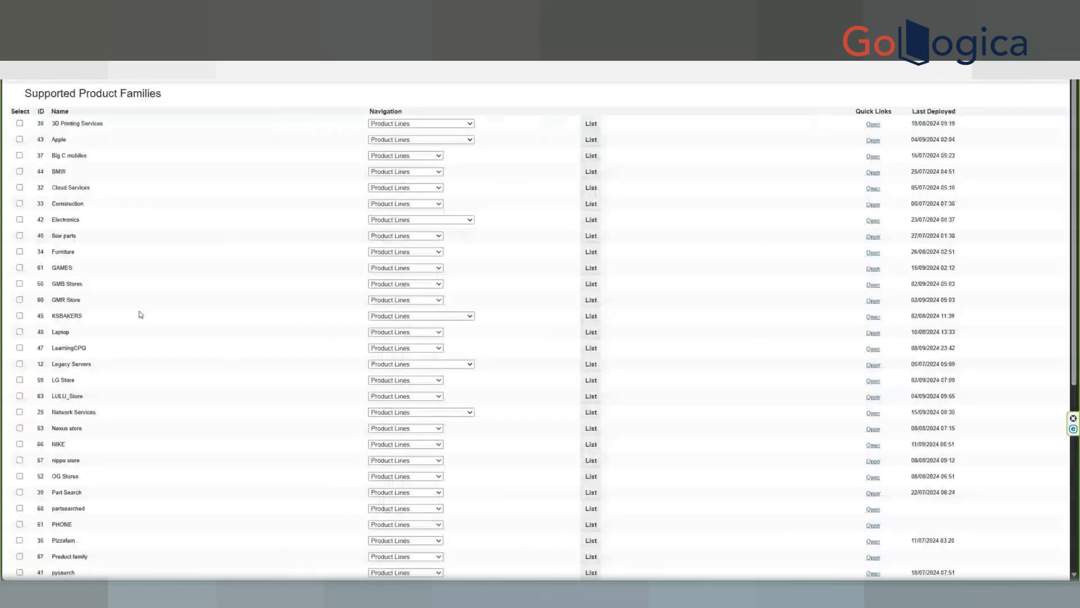
scroll(139, 311, "down", 8)
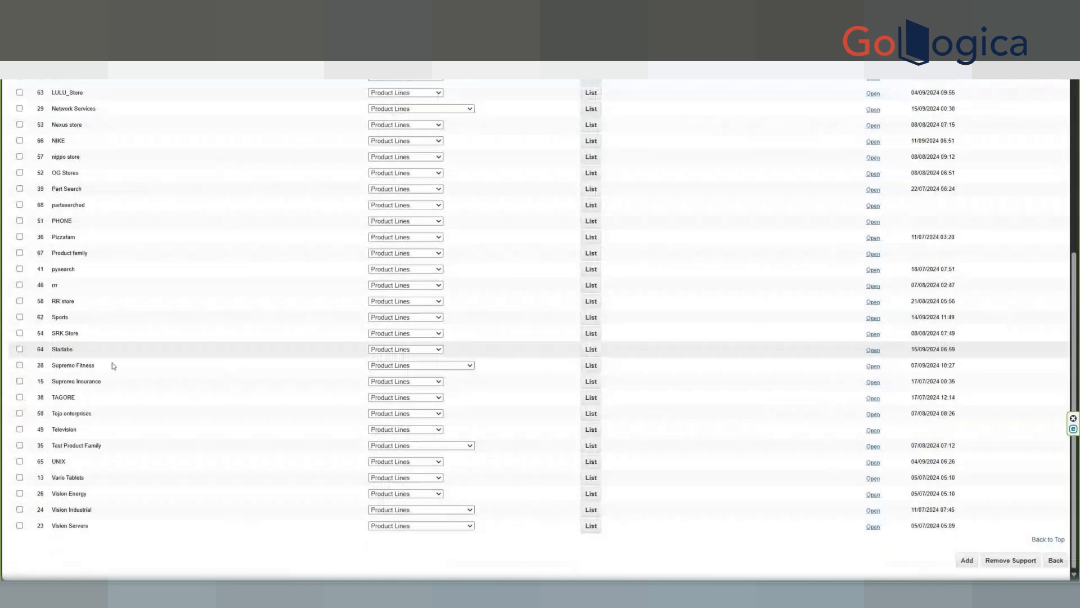
left_click(591, 350)
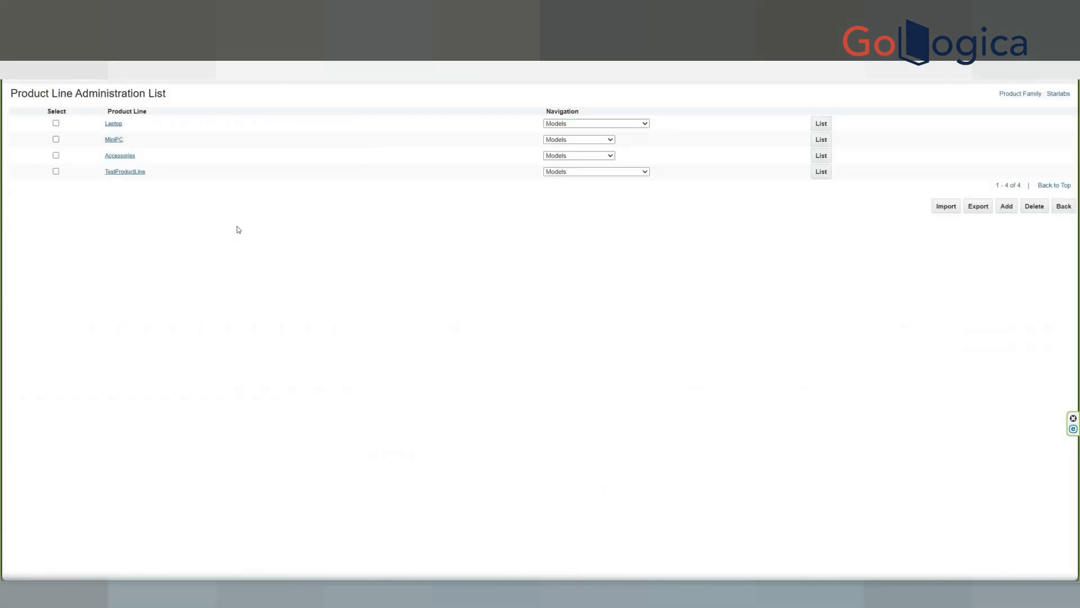
left_click(647, 173)
left_click(594, 236)
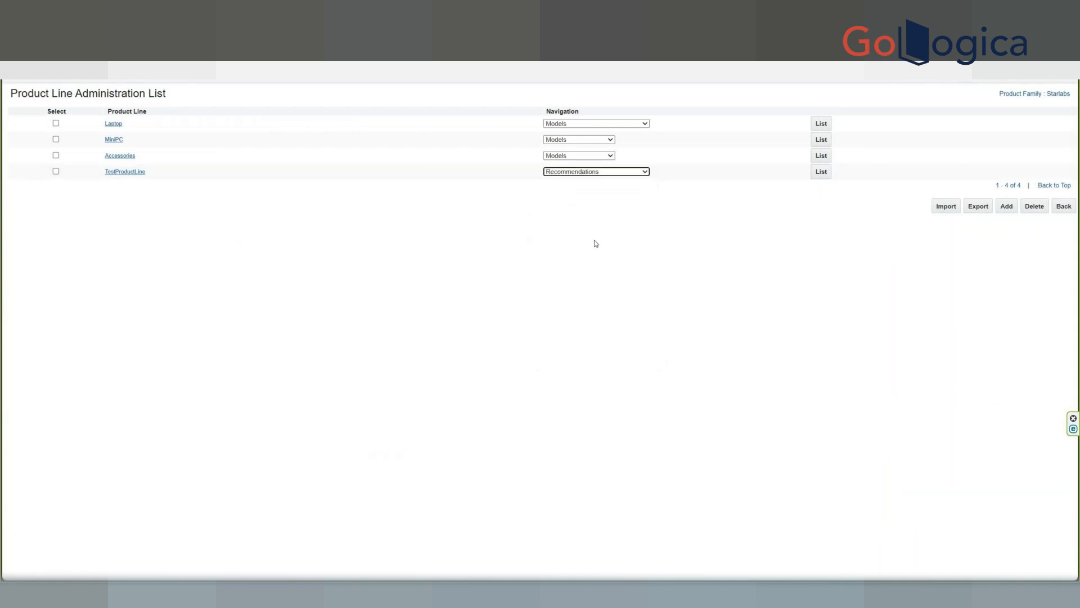
left_click(821, 171)
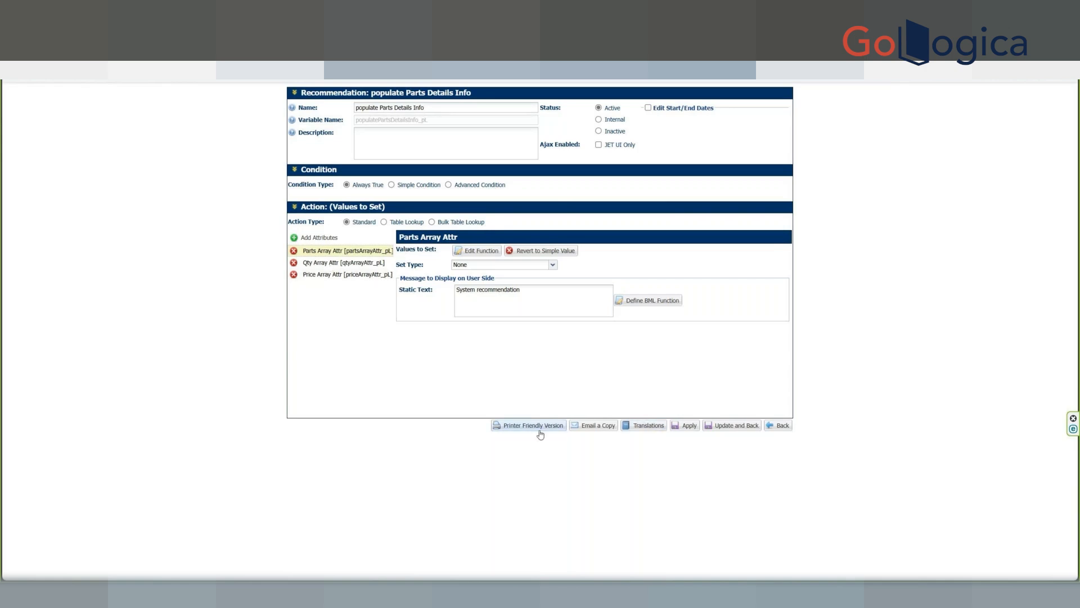
Change the Set Type of Parts Array Attr and Price Array Attr to Set.
left_click(546, 266)
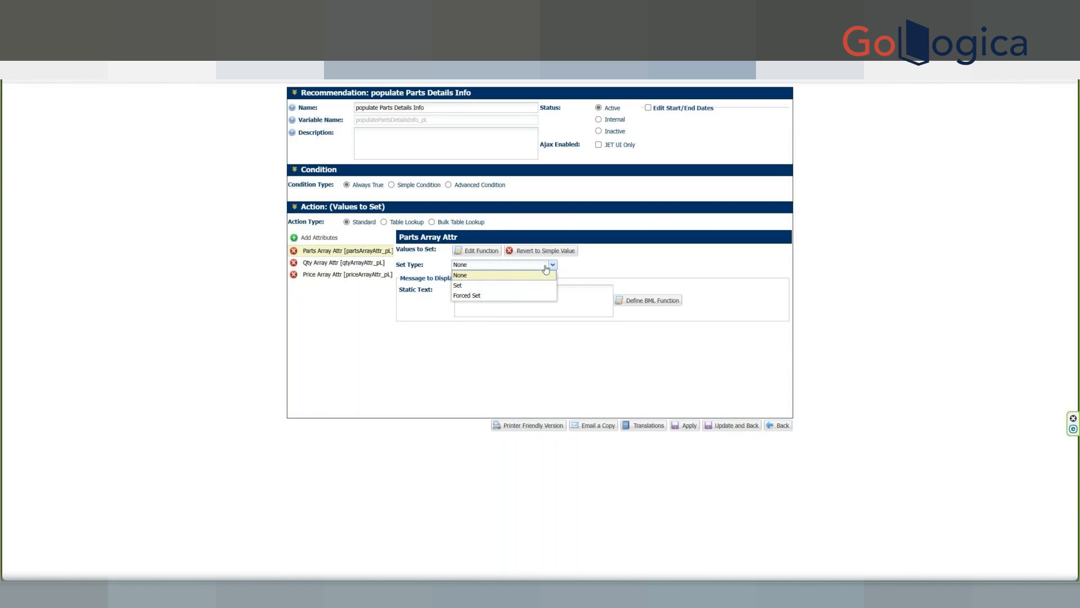
left_click(529, 286)
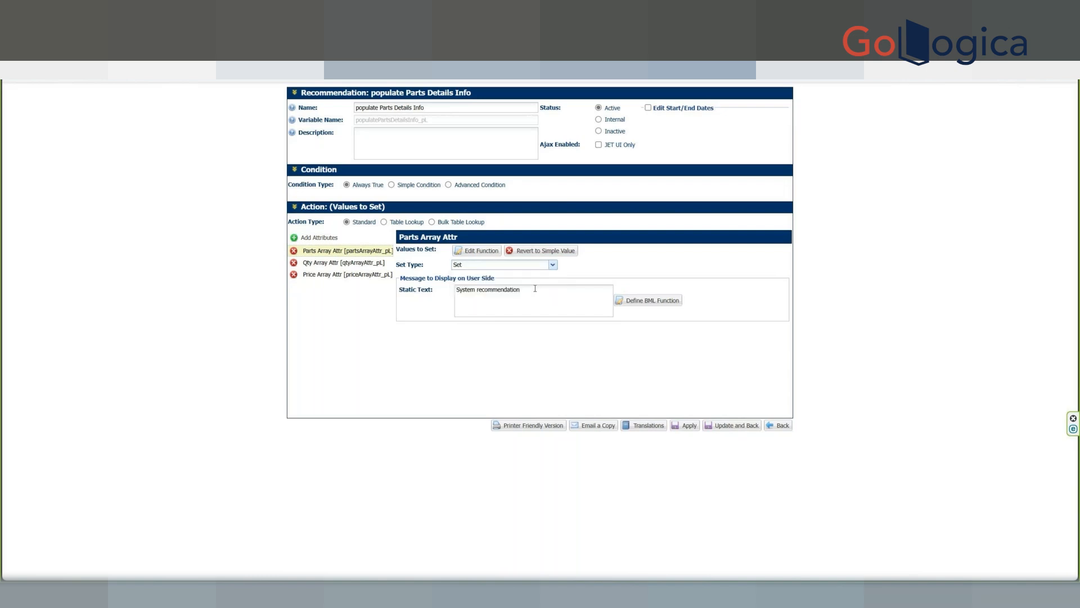
left_click(363, 265)
left_click(352, 275)
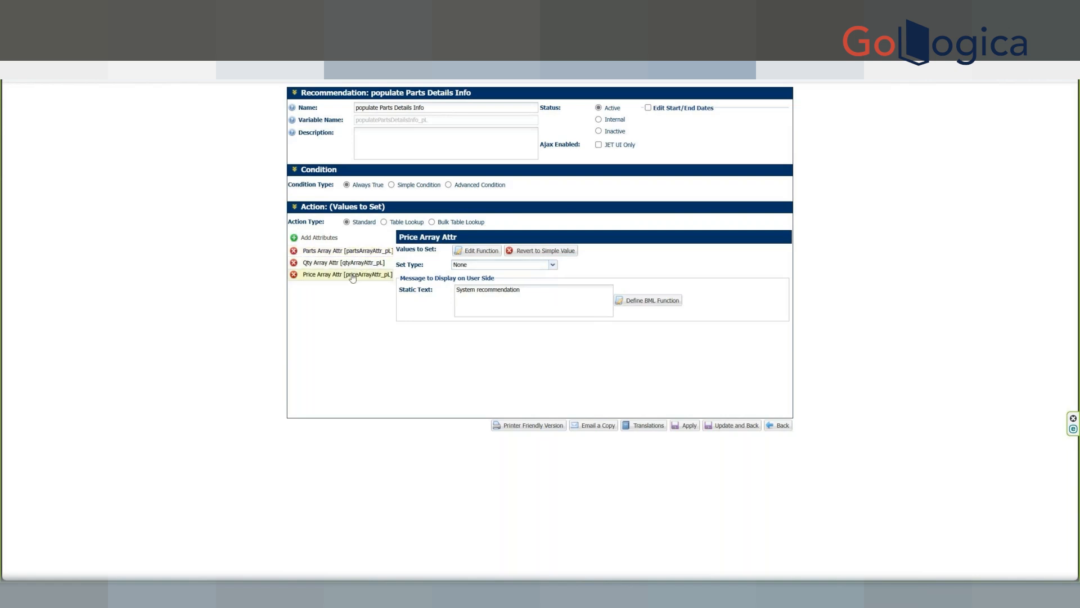
left_click(506, 265)
left_click(495, 285)
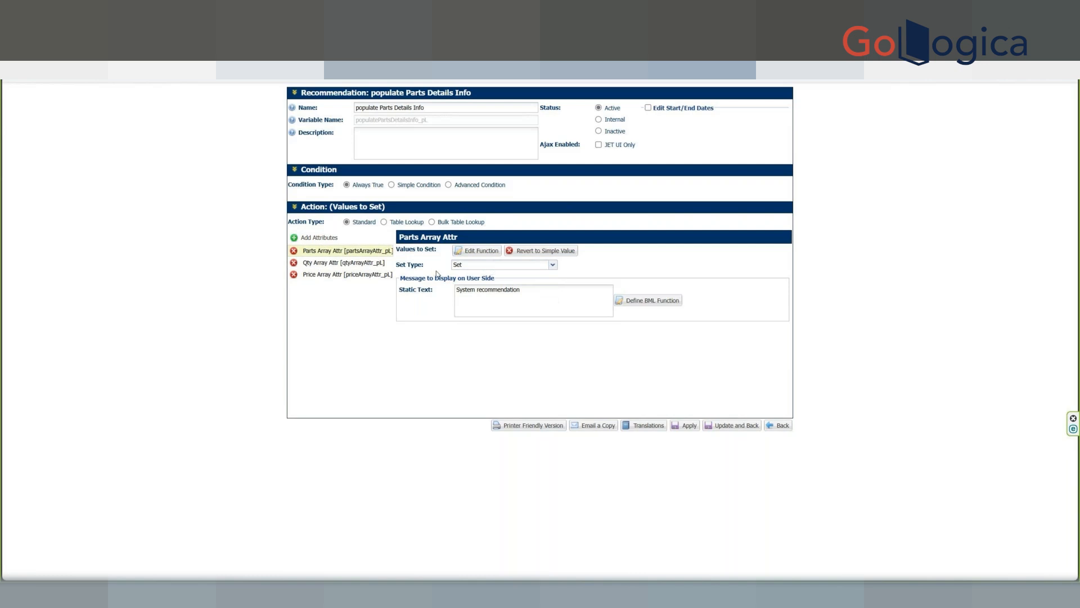
Change the Set Type of Parts Array Attr, Qty Array Attr and Price Array Attr to Forced Set.
left_click(545, 266)
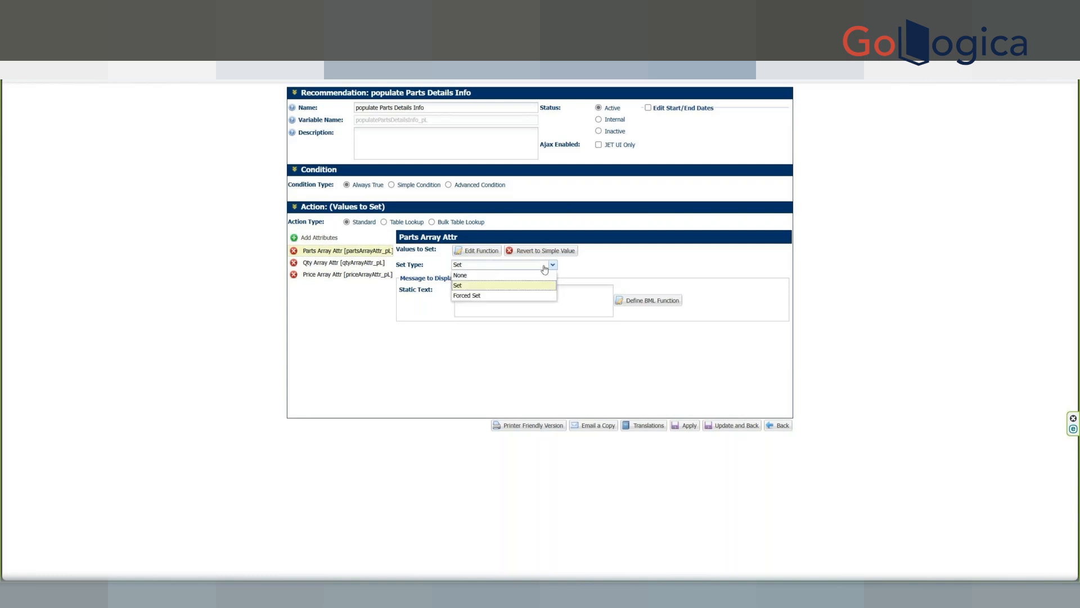
left_click(343, 262)
left_click(533, 267)
left_click(507, 292)
left_click(372, 274)
left_click(526, 265)
left_click(518, 291)
Review the Set Type options of Parts Array Attr and check the settings of the Qty and Price array attributes.
left_click(344, 250)
left_click(526, 264)
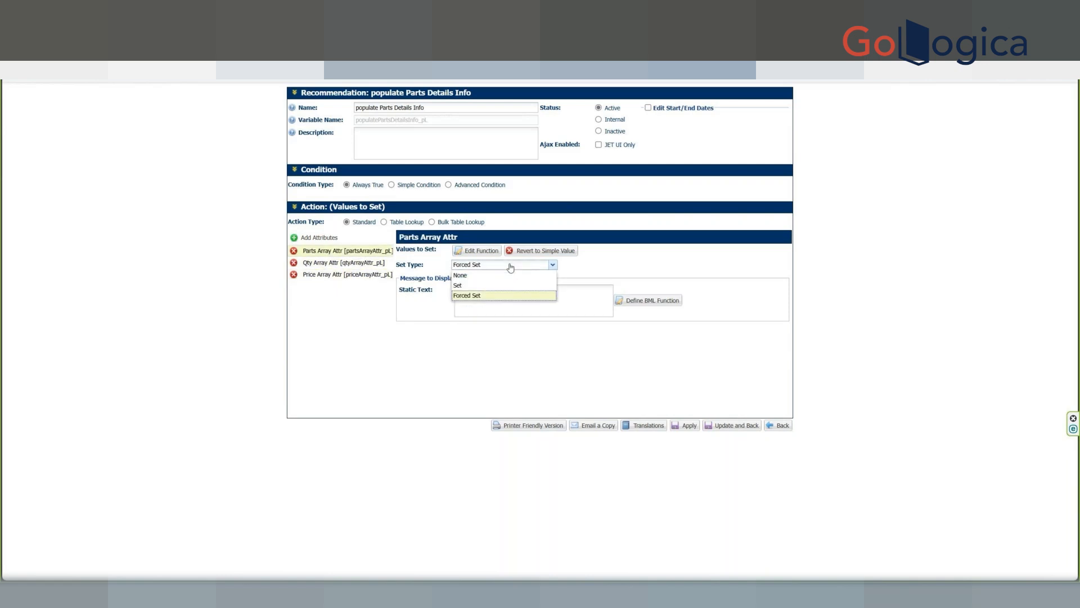
left_click(673, 269)
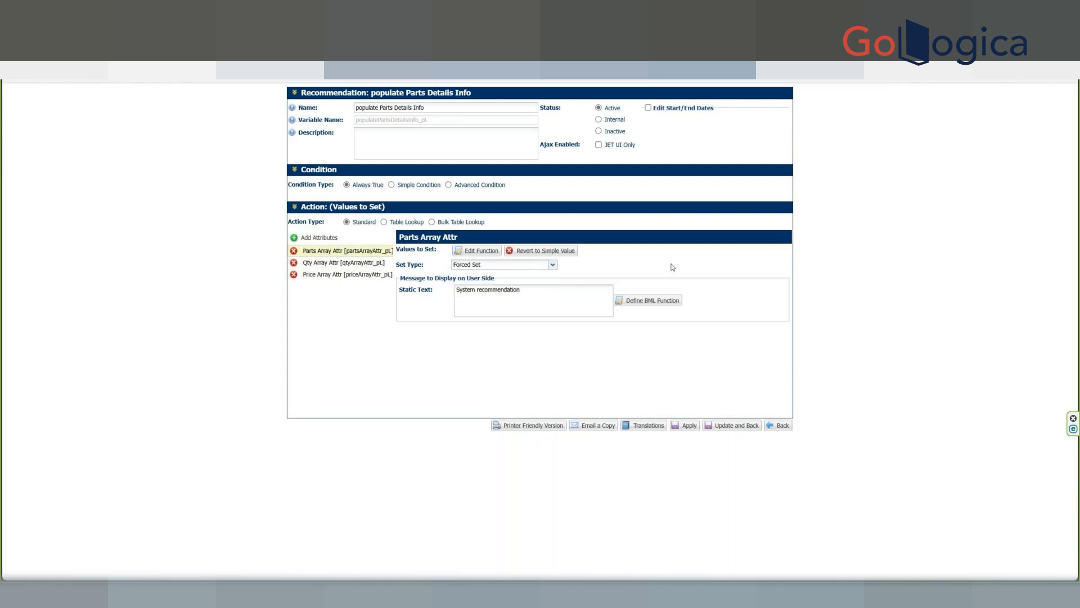
left_click(508, 266)
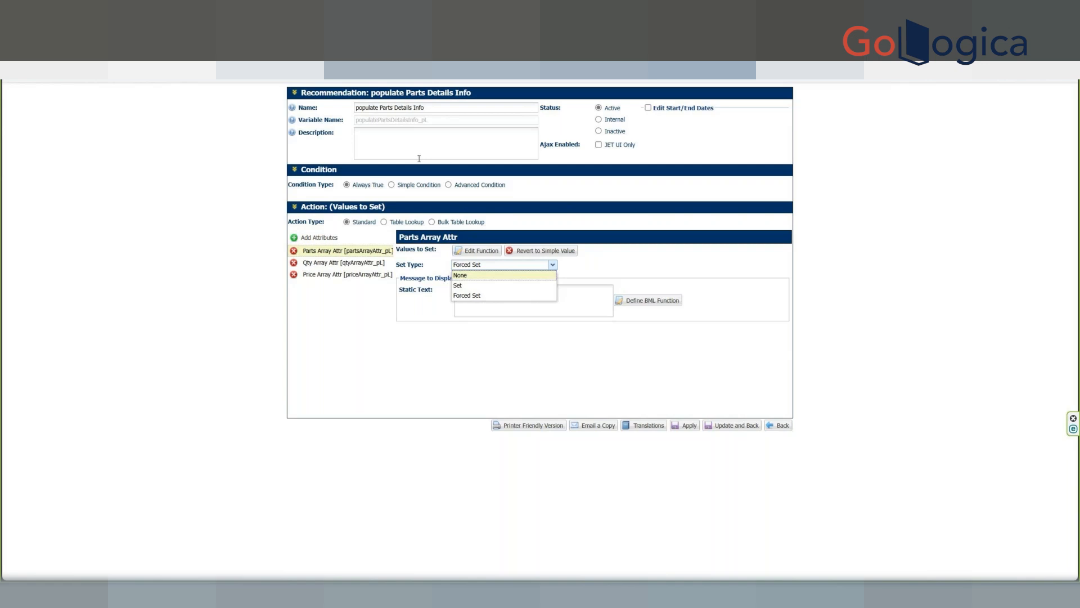
left_click(707, 264)
left_click(331, 262)
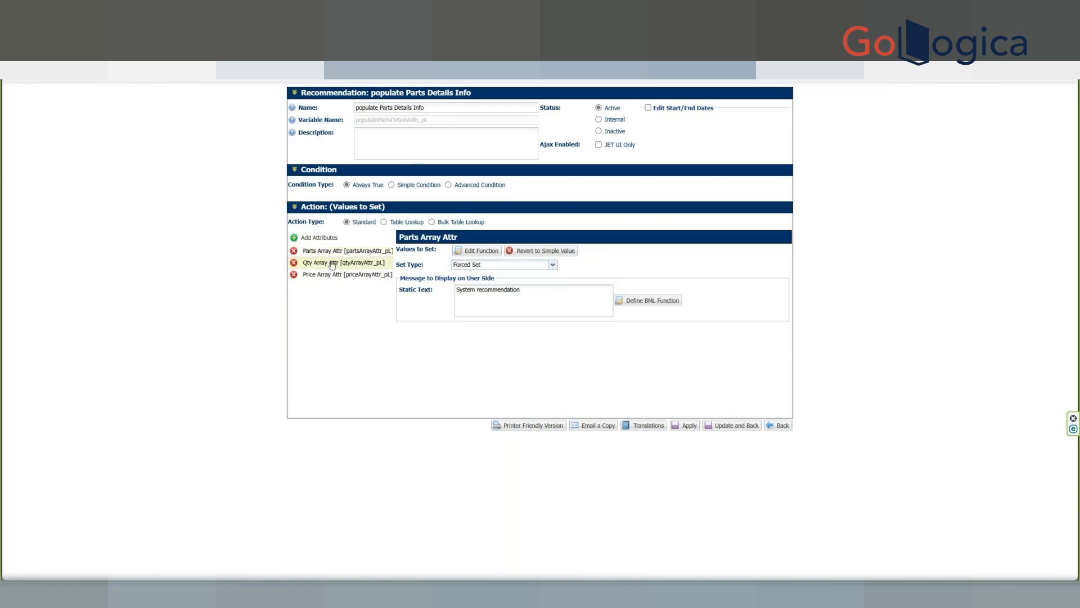
left_click(332, 275)
left_click(332, 250)
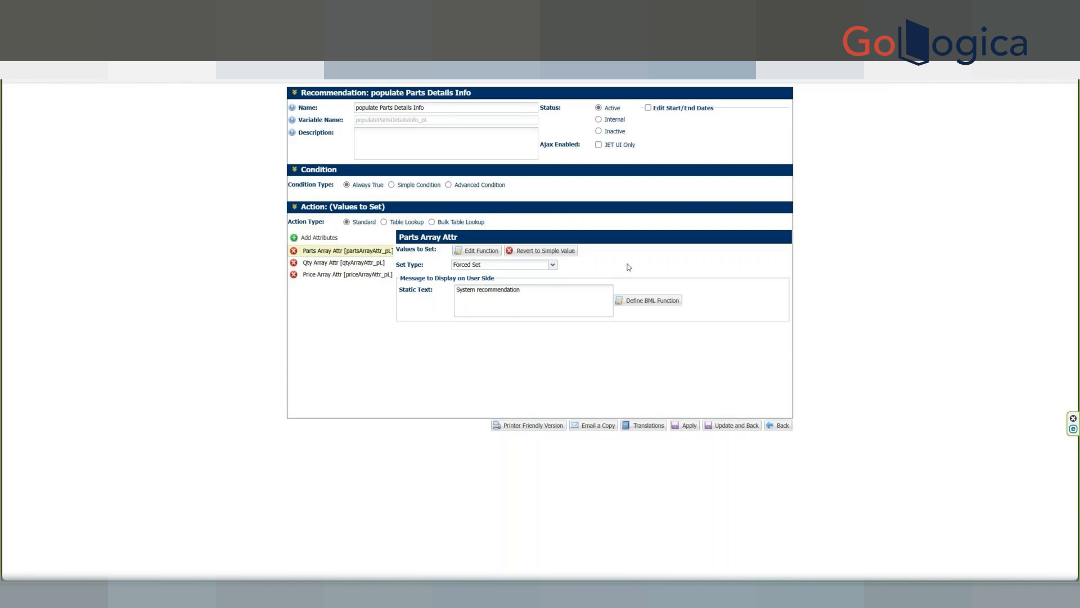
Find the internal user by login name in user administration and open that user's record.
left_click(933, 75)
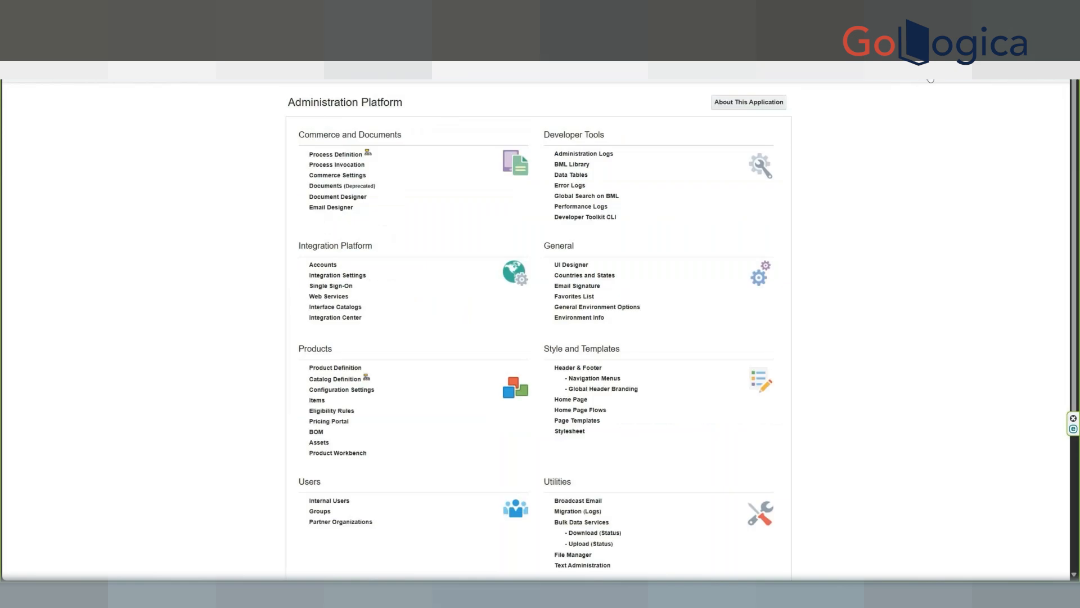
scroll(485, 268, "down", 2)
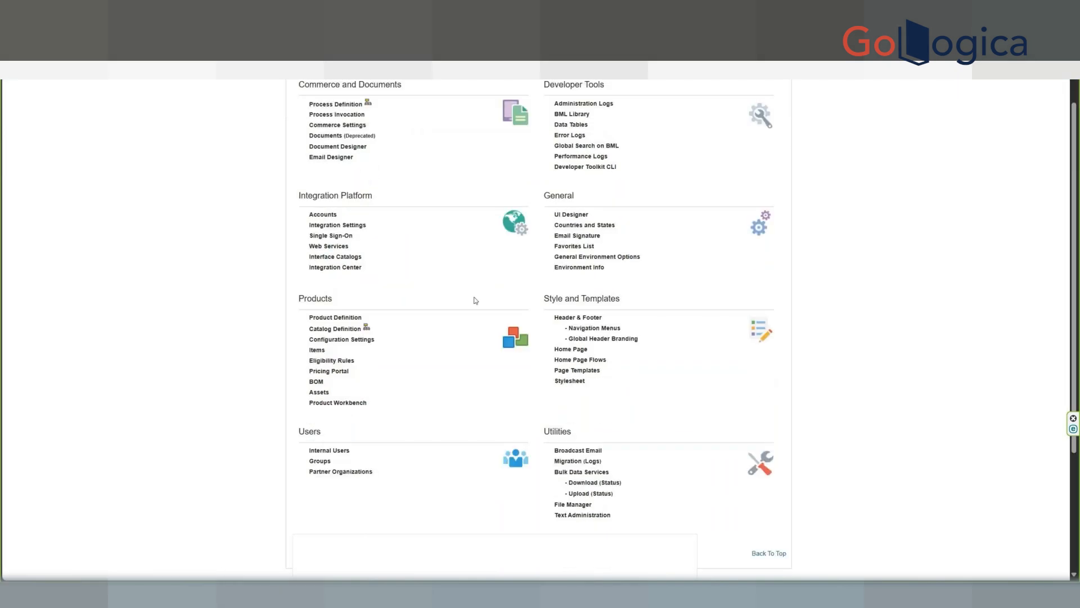
left_click(327, 450)
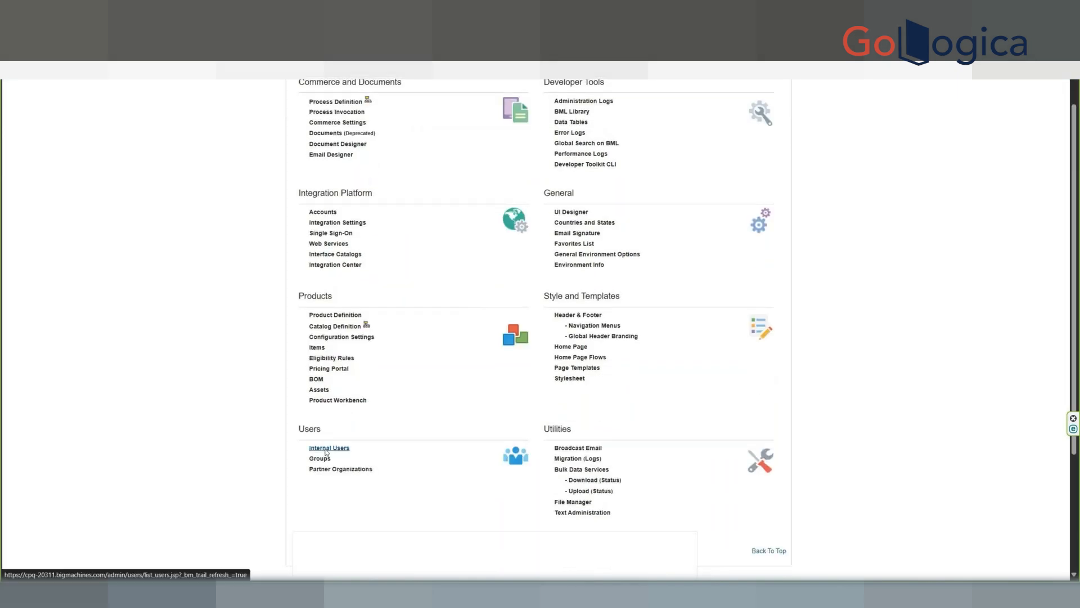
left_click(130, 162)
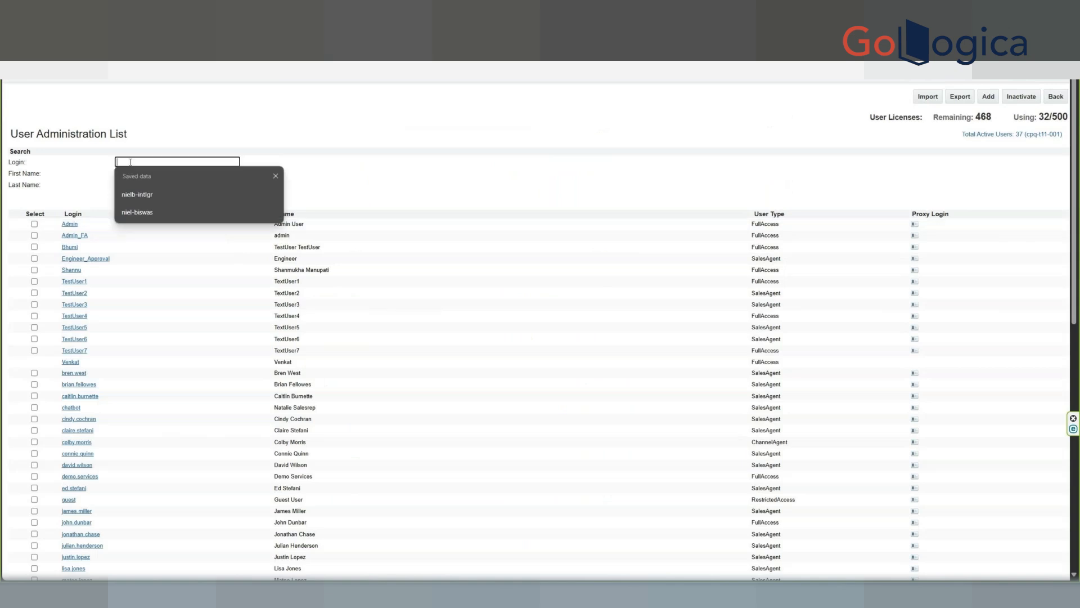
type("Venkat")
left_click(129, 200)
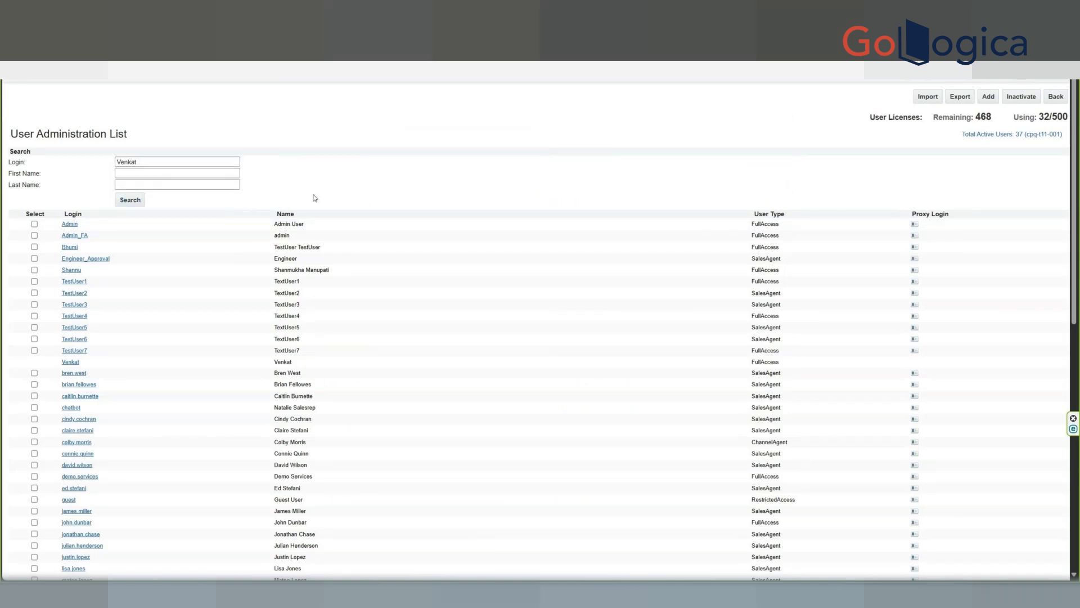
double_click(766, 225)
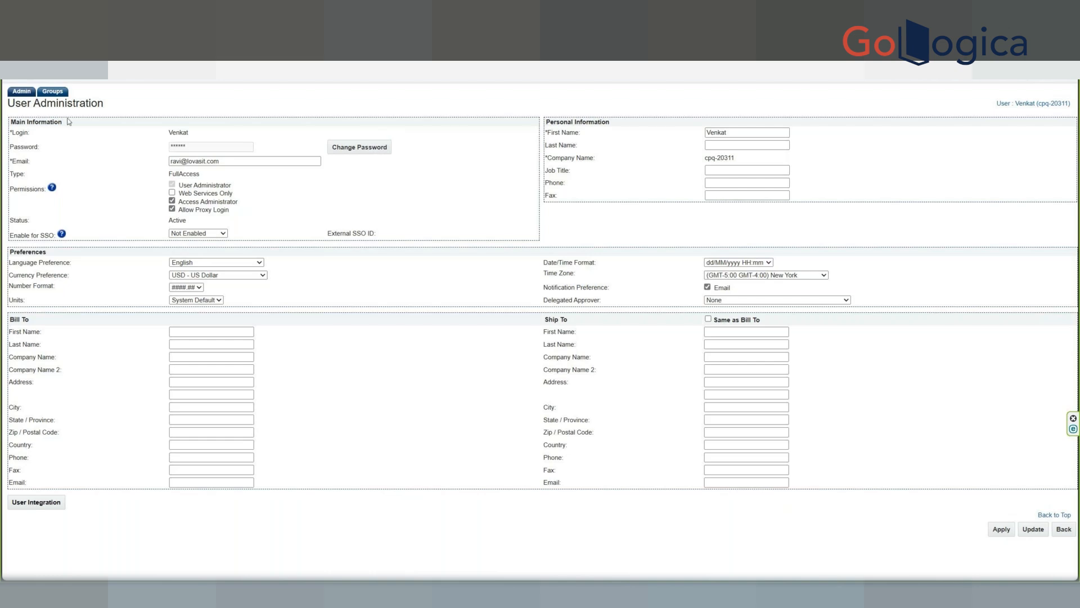
Examine the user's selected sales groups and administrator groups.
left_click(53, 92)
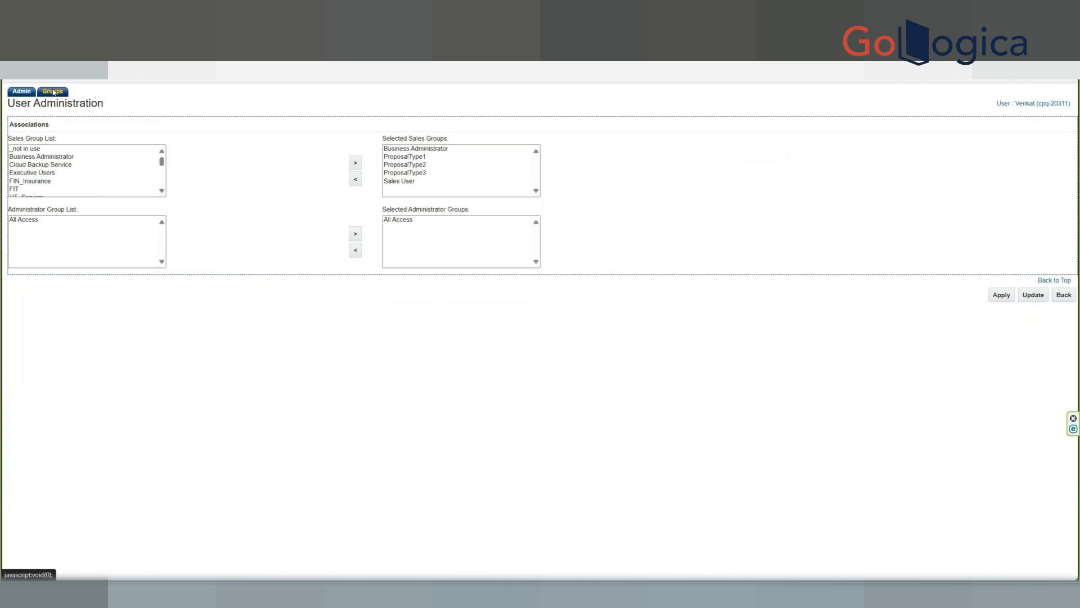
mouse_move(418, 151)
left_mouse_down()
mouse_move(416, 183)
mouse_move(415, 150)
mouse_move(405, 184)
mouse_move(405, 151)
left_mouse_up()
left_click(401, 157)
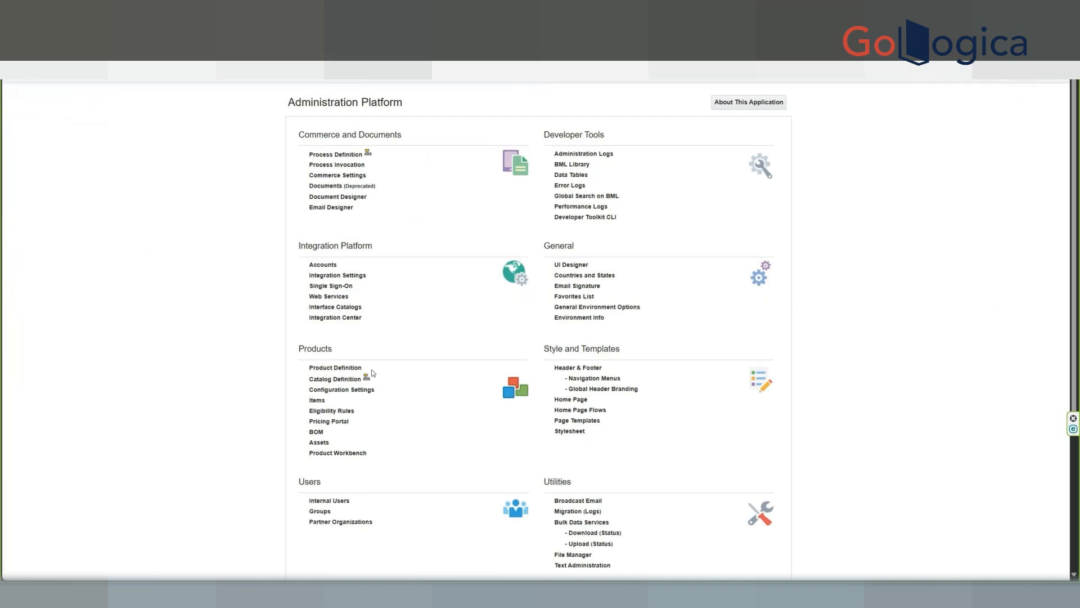
Return to the product definition in administration and list the product lines of the Starlabs family.
left_click(360, 368)
left_click(555, 125)
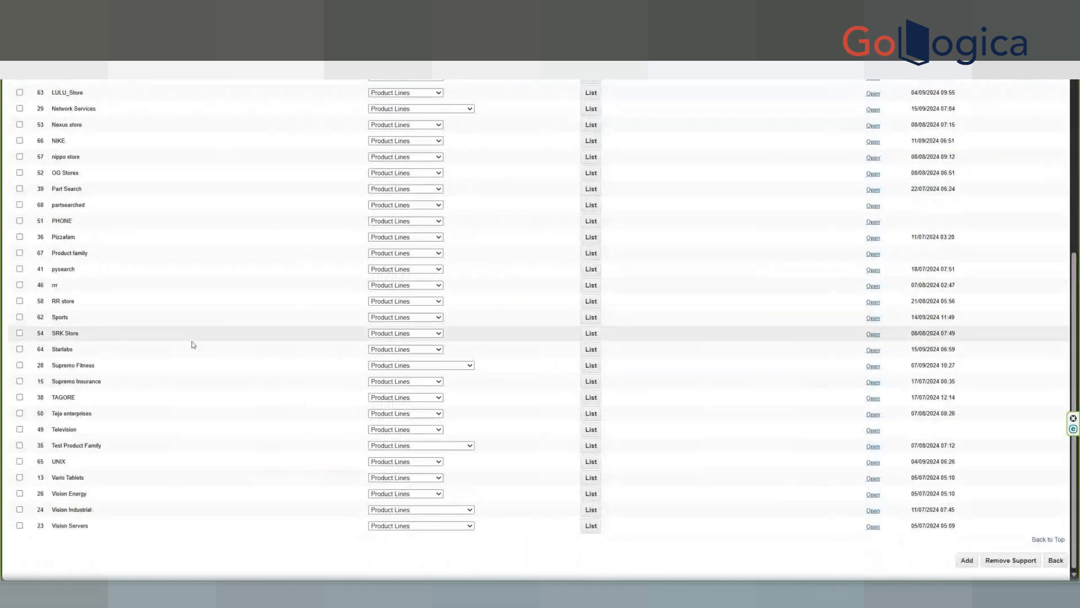
left_click(589, 349)
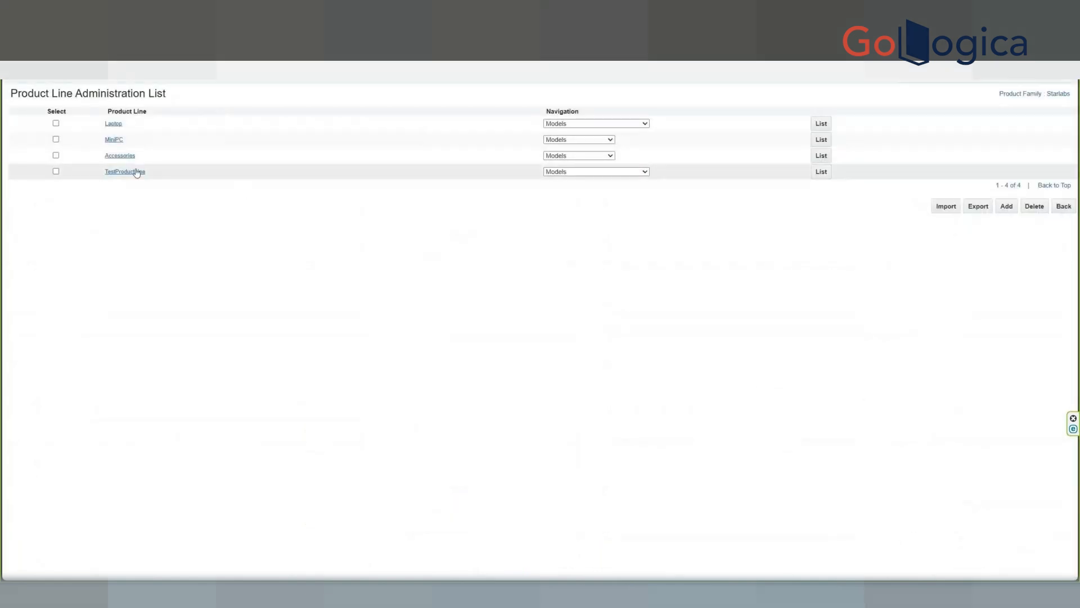
List the recommendations of TestProductLine and open the populate Parts Details Info rule.
left_click(638, 171)
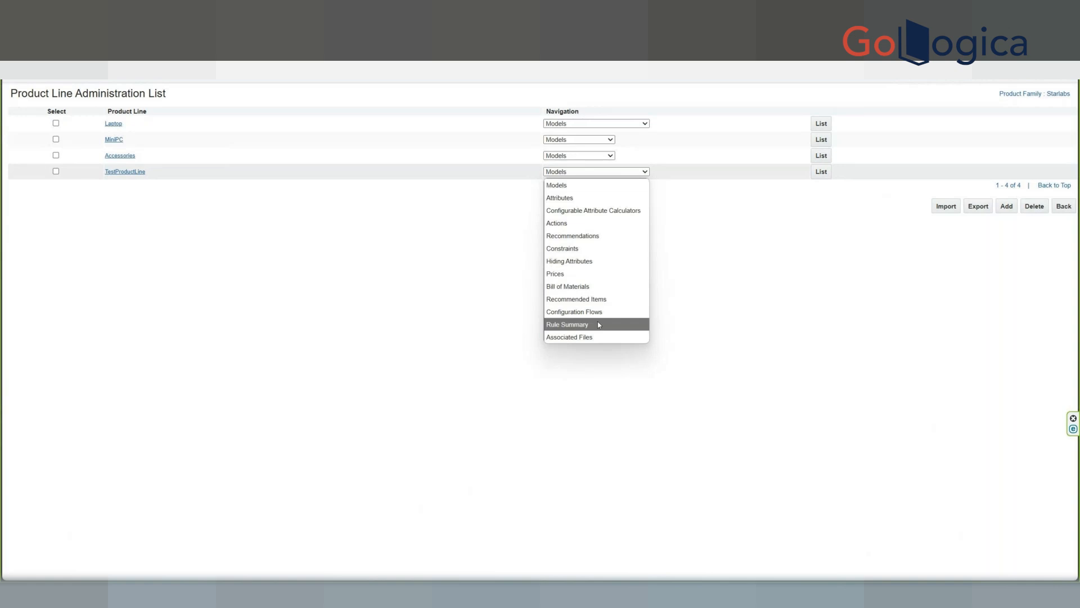
left_click(596, 312)
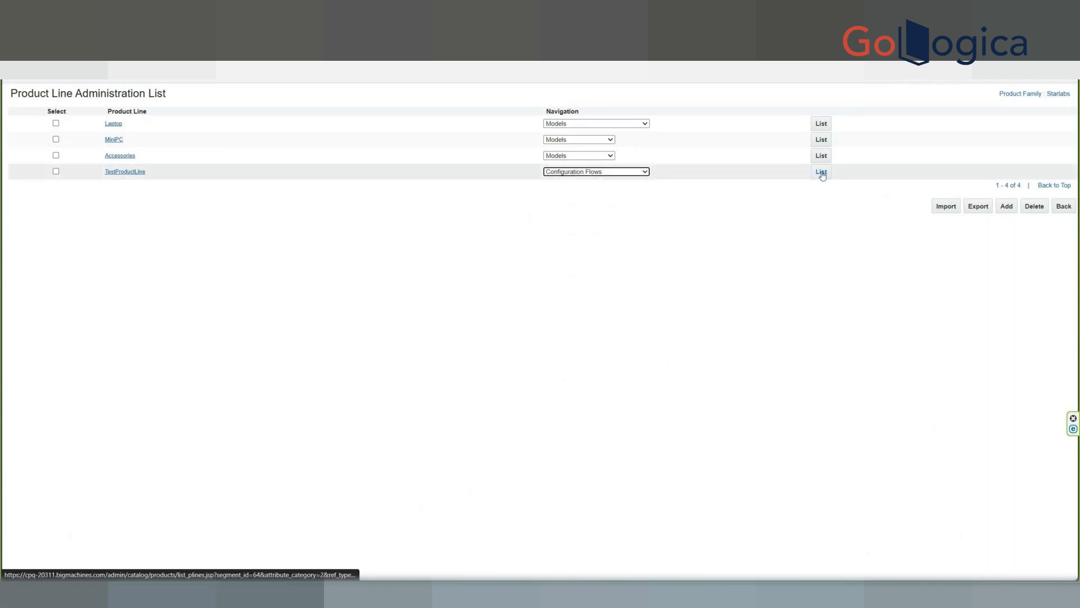
left_click(645, 172)
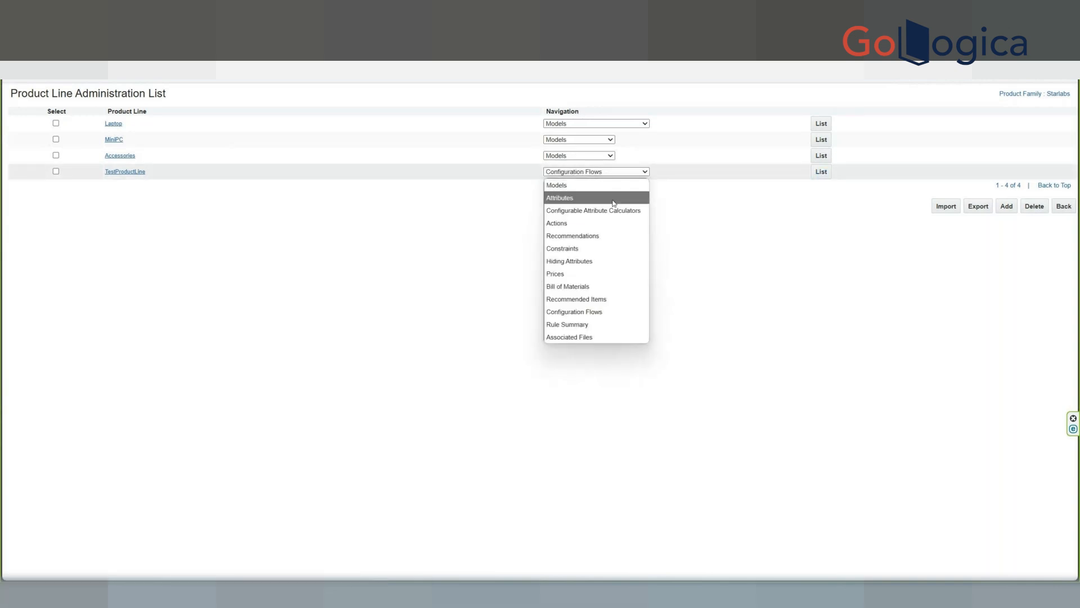
left_click(566, 196)
left_click(624, 172)
left_click(603, 235)
left_click(822, 170)
left_click(822, 170)
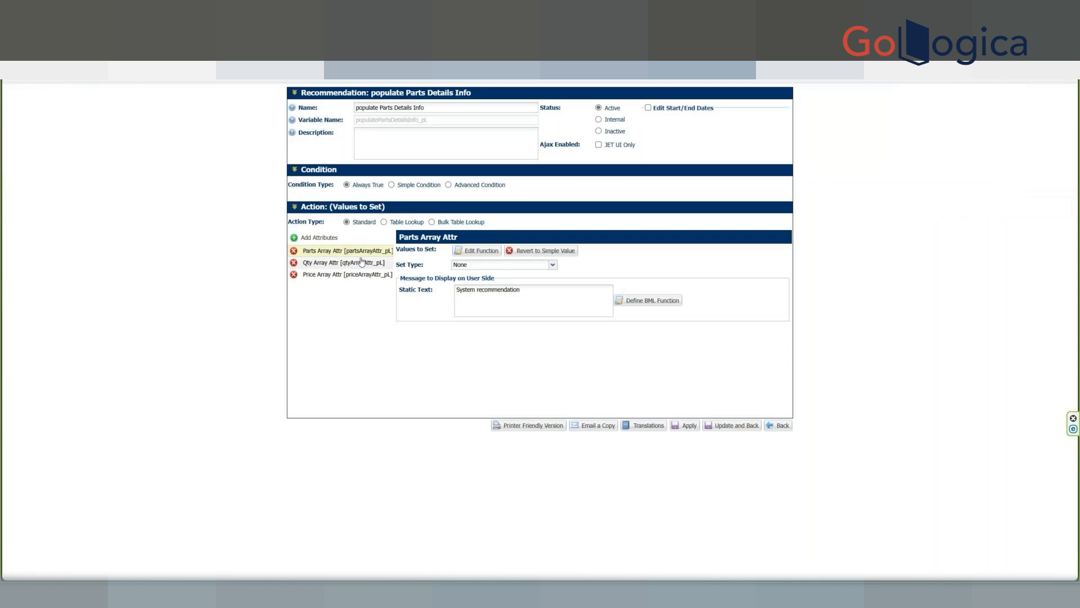
Change the Set Type of Price Array Attr to Set and save the rule, returning to the rules list.
left_click(332, 263)
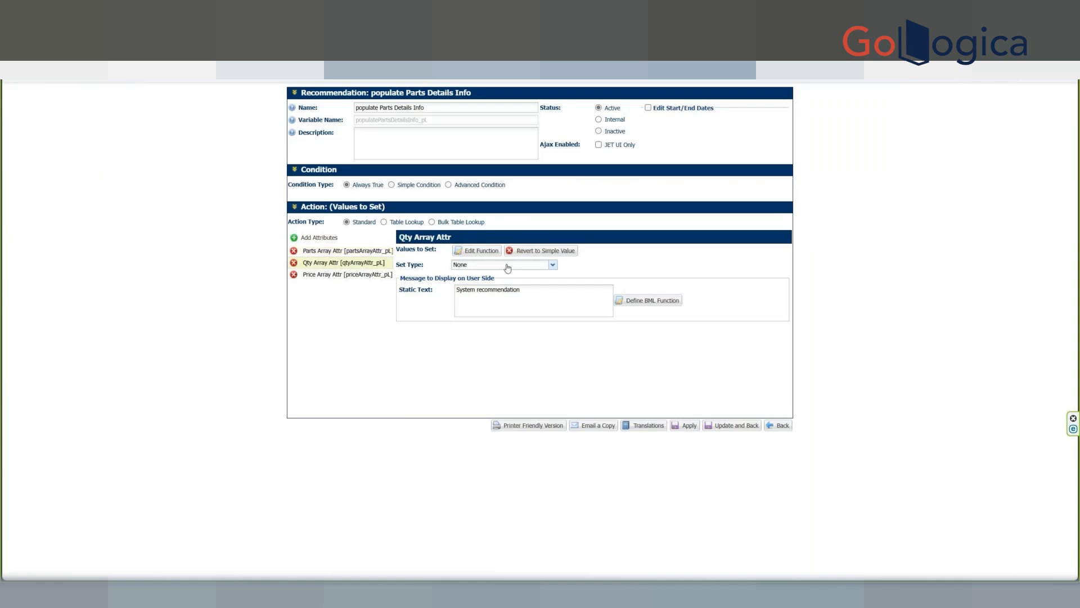
left_click(349, 274)
left_click(509, 265)
left_click(502, 299)
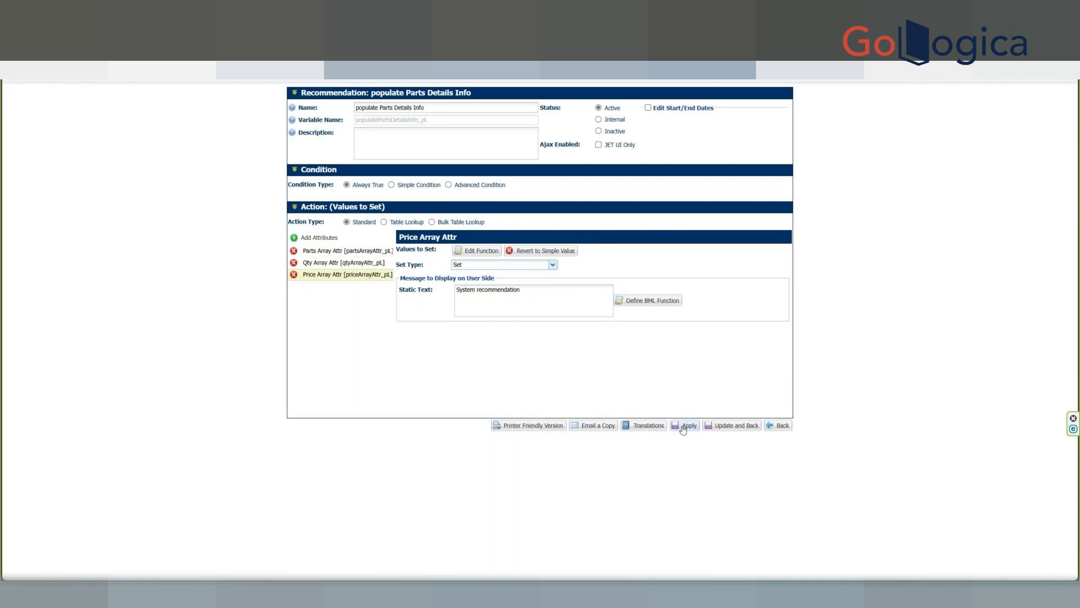
left_click(733, 427)
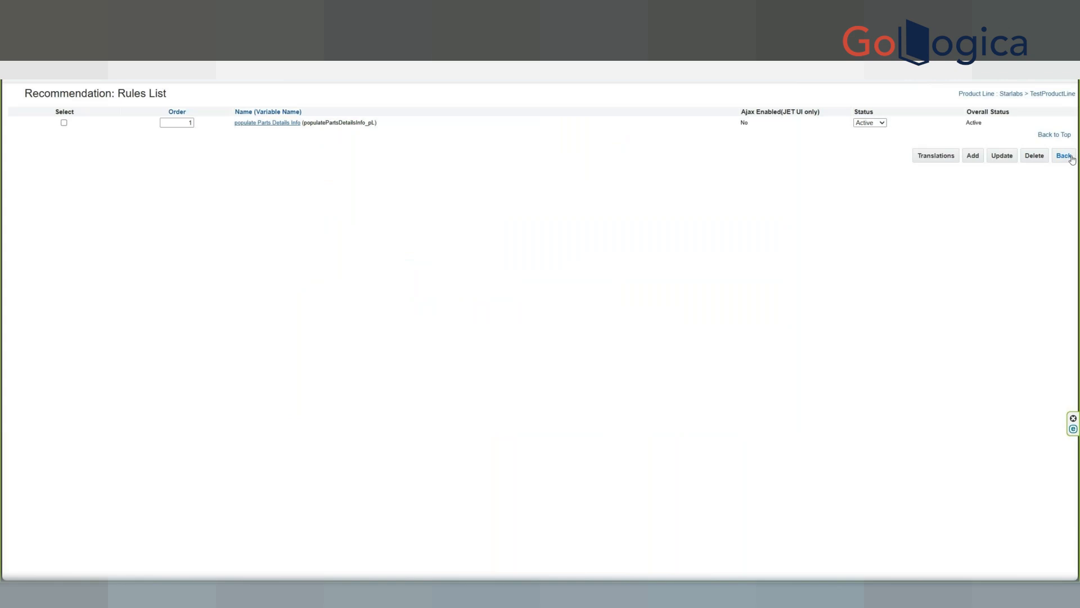
Go back to the product families and open the Deployment Center of Starlabs.
left_click(1071, 158)
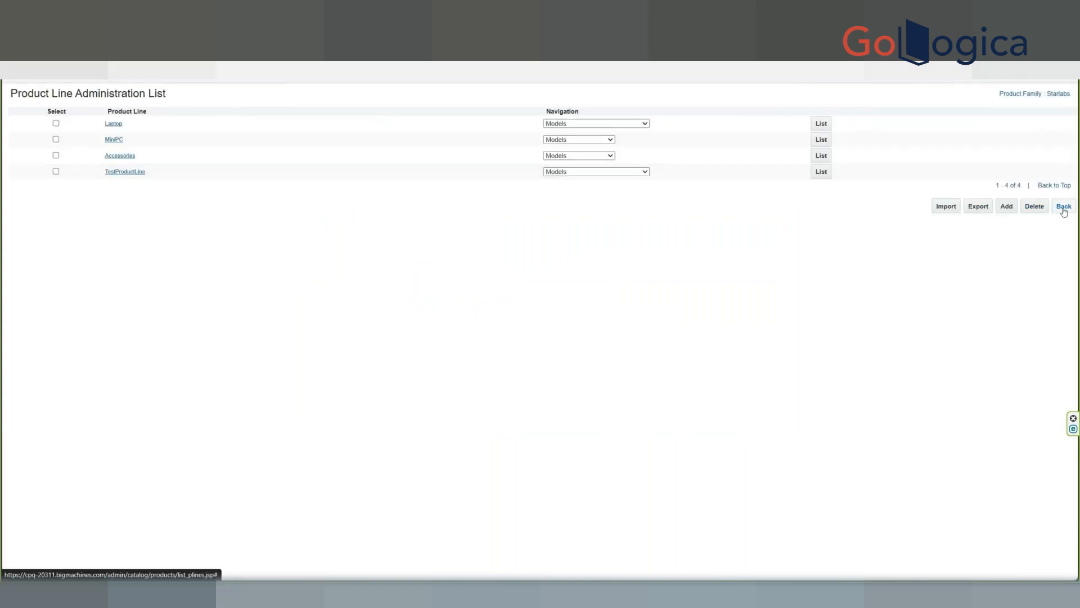
scroll(178, 397, "down", 7)
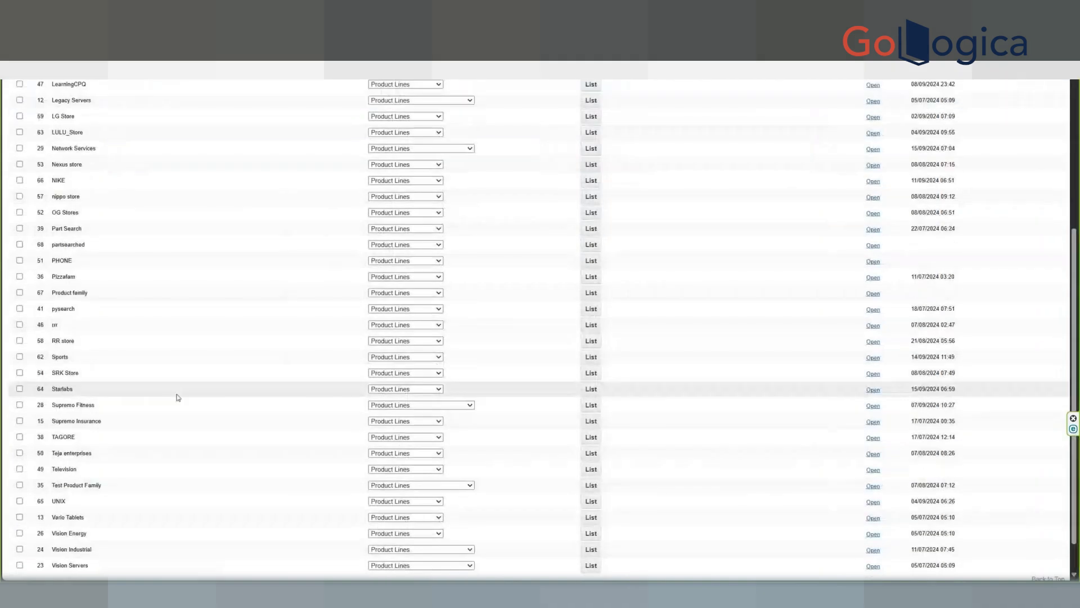
scroll(178, 397, "down", 1)
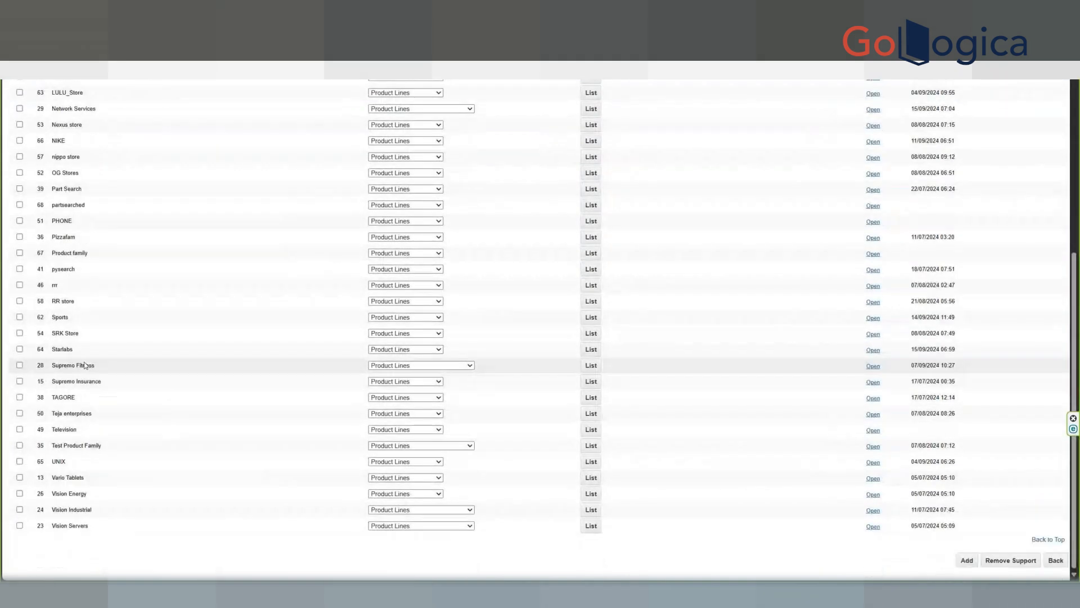
left_click(431, 351)
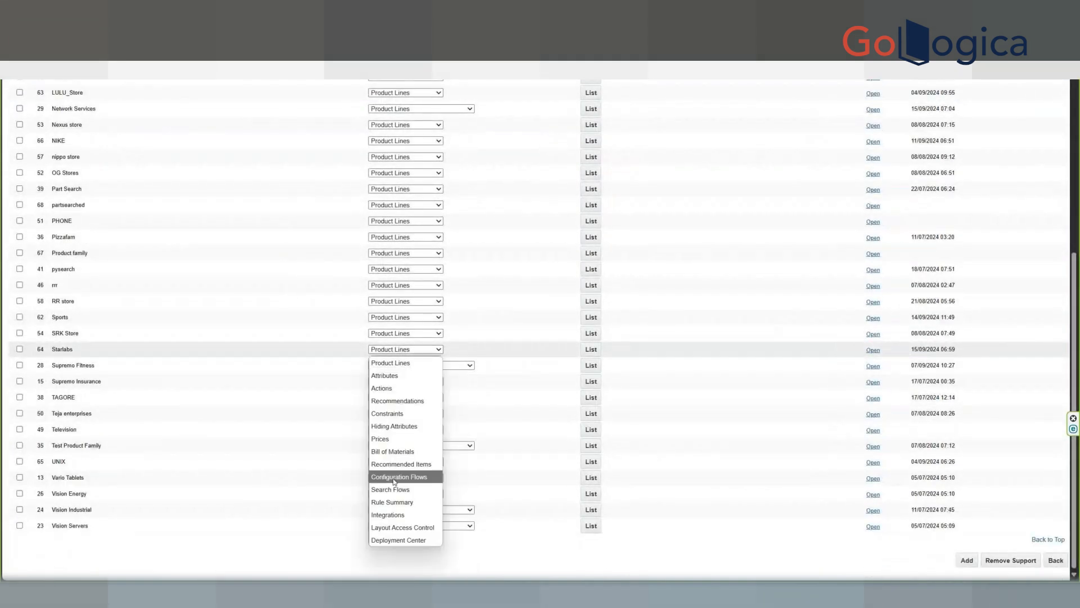
left_click(418, 530)
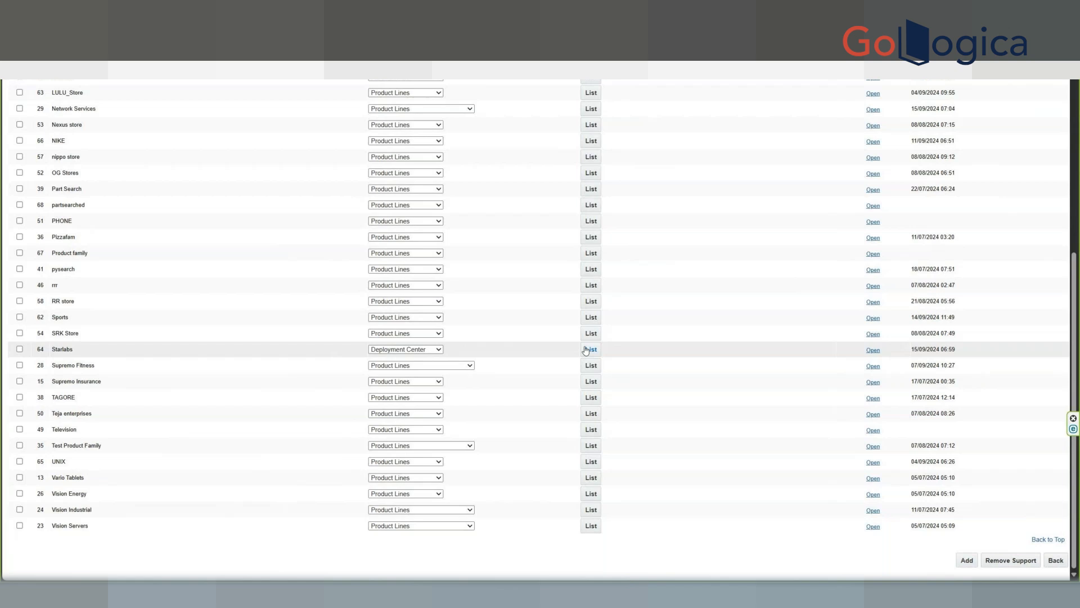
left_click(586, 349)
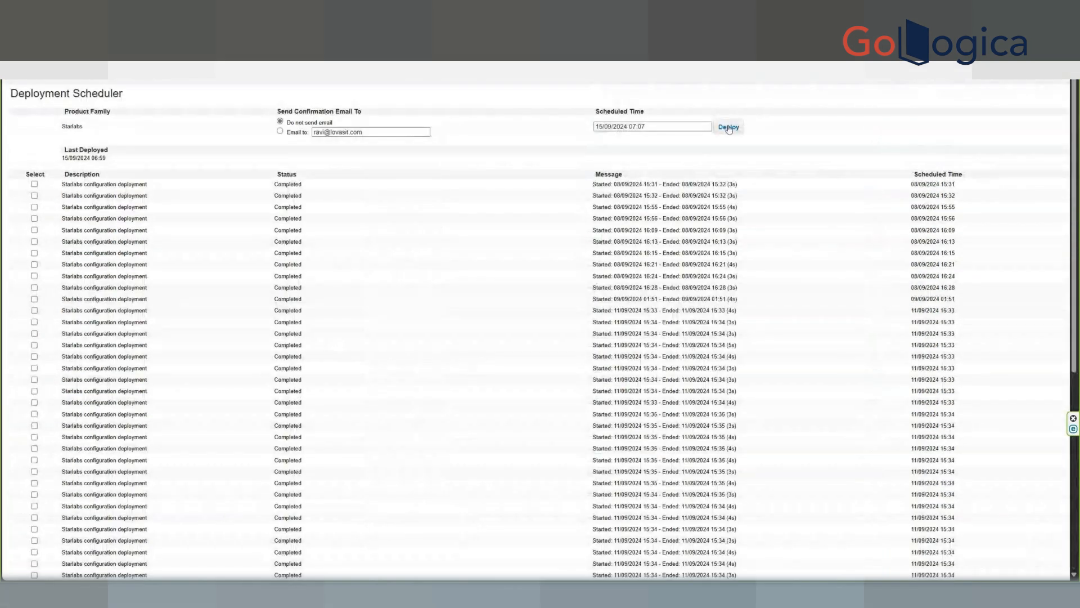
Deploy the Starlabs configuration and refresh the deployment list to track its status.
scroll(578, 279, "down", 3)
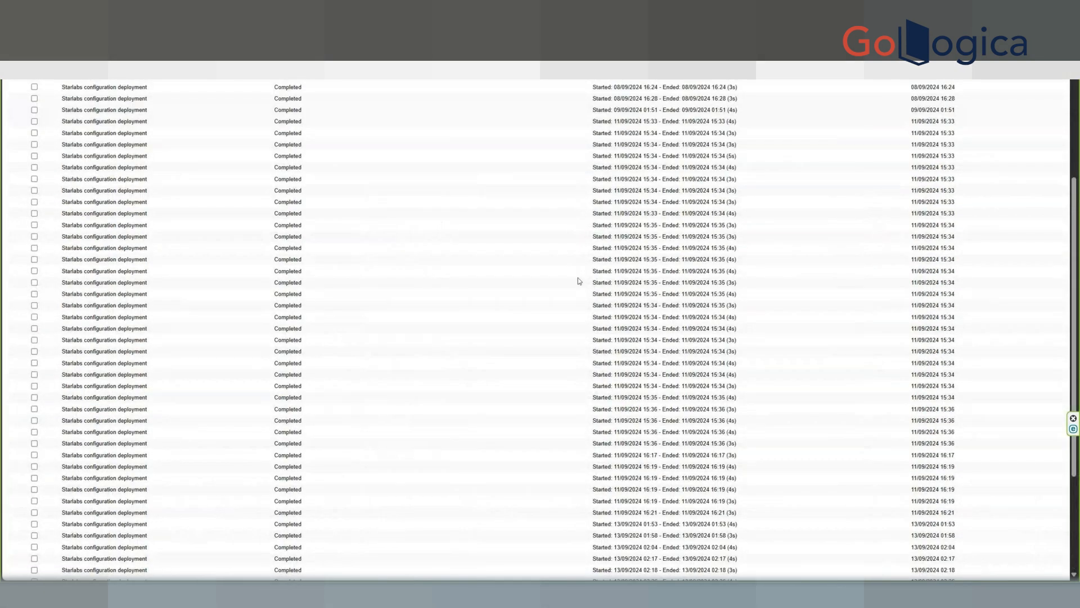
scroll(579, 280, "down", 3)
scroll(871, 519, "up", 6)
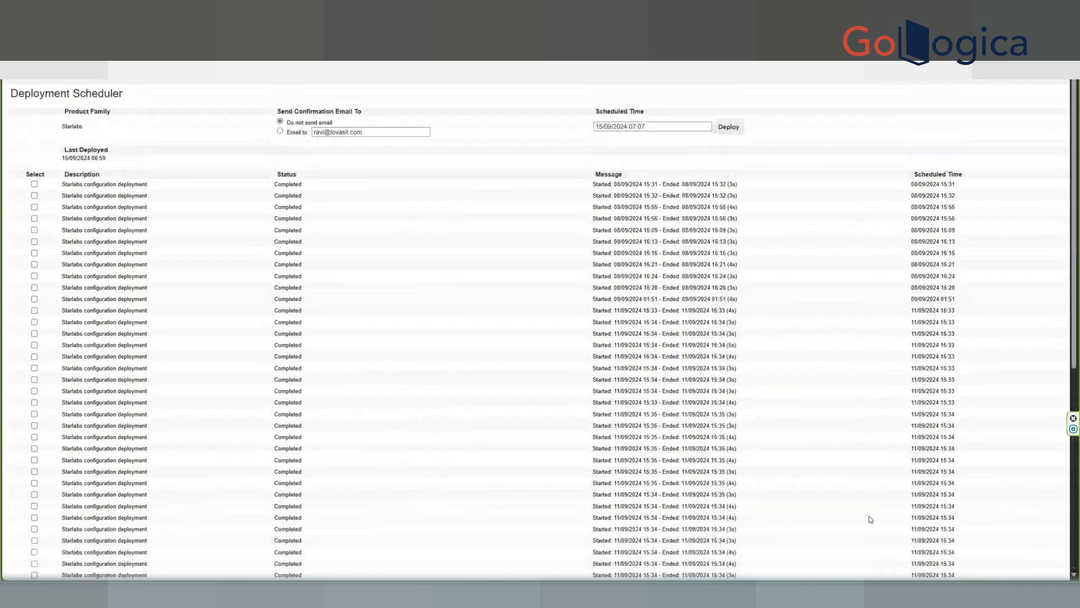
scroll(871, 519, "down", 6)
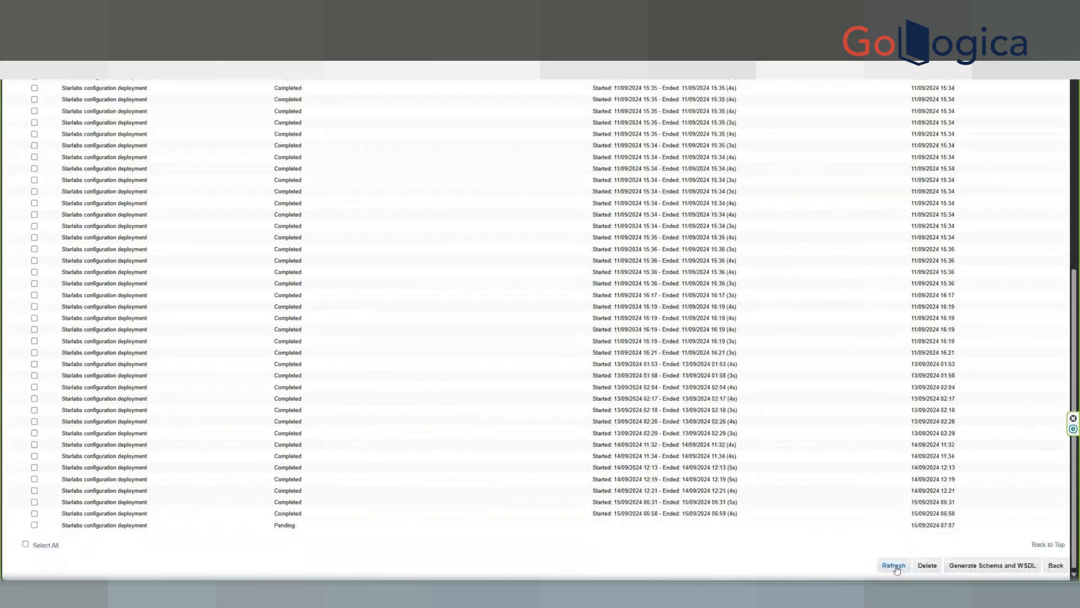
left_click(894, 566)
scroll(811, 496, "down", 6)
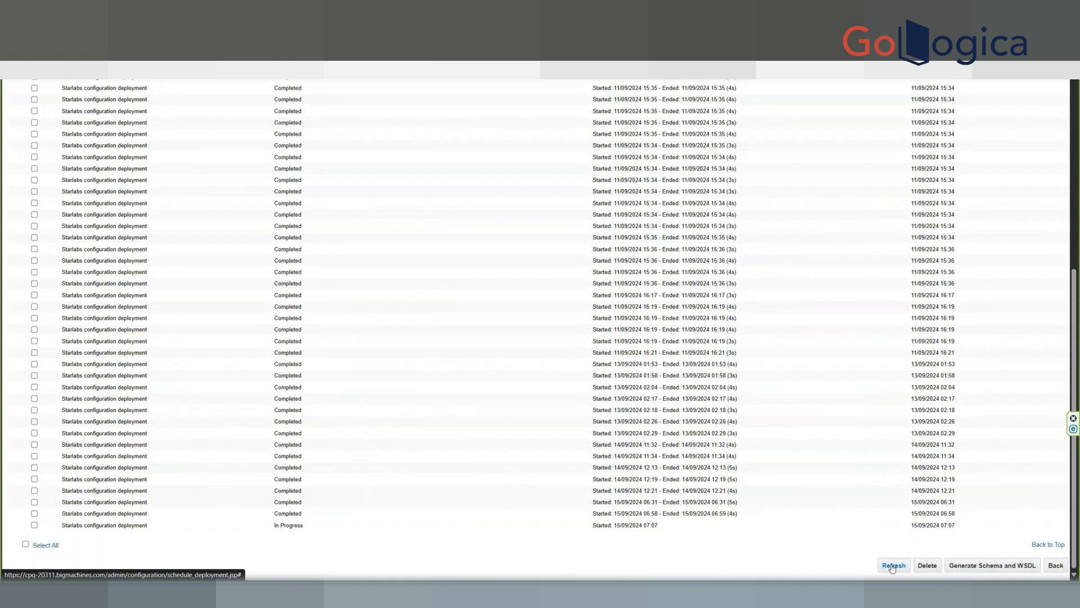
left_click(894, 565)
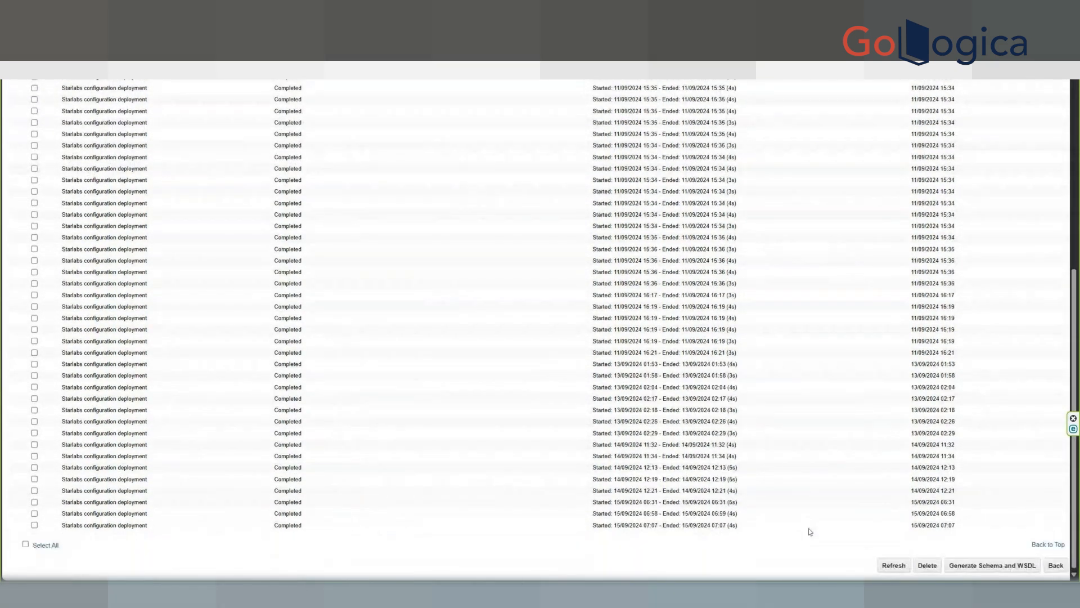
Refresh the deployment list again and check the latest Starlabs deployment's status and times against the earlier entries.
scroll(810, 531, "up", 4)
scroll(818, 532, "down", 4)
left_click(885, 564)
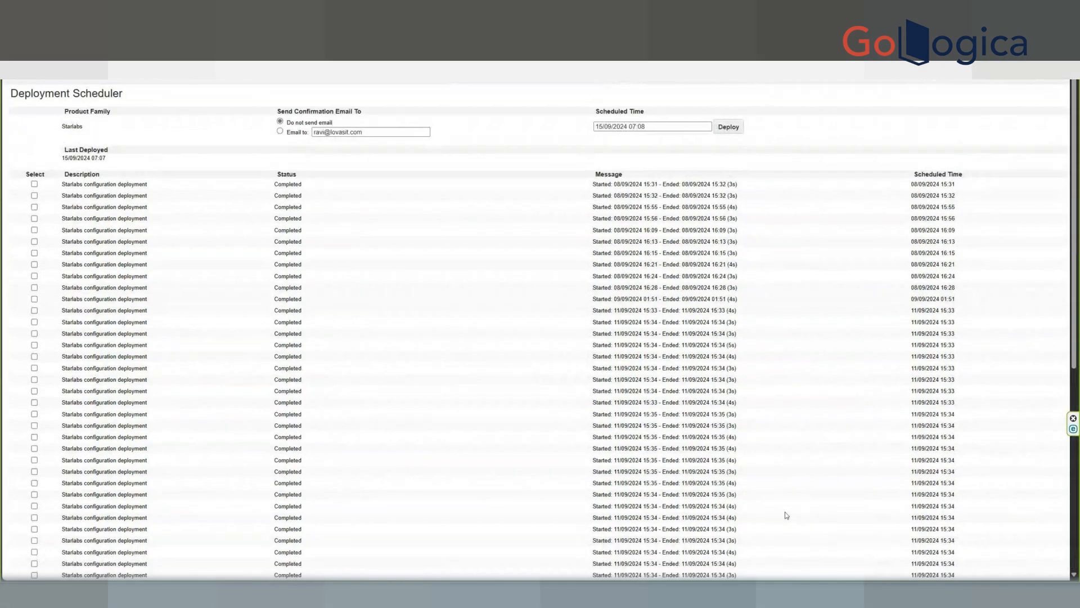
scroll(825, 297, "down", 5)
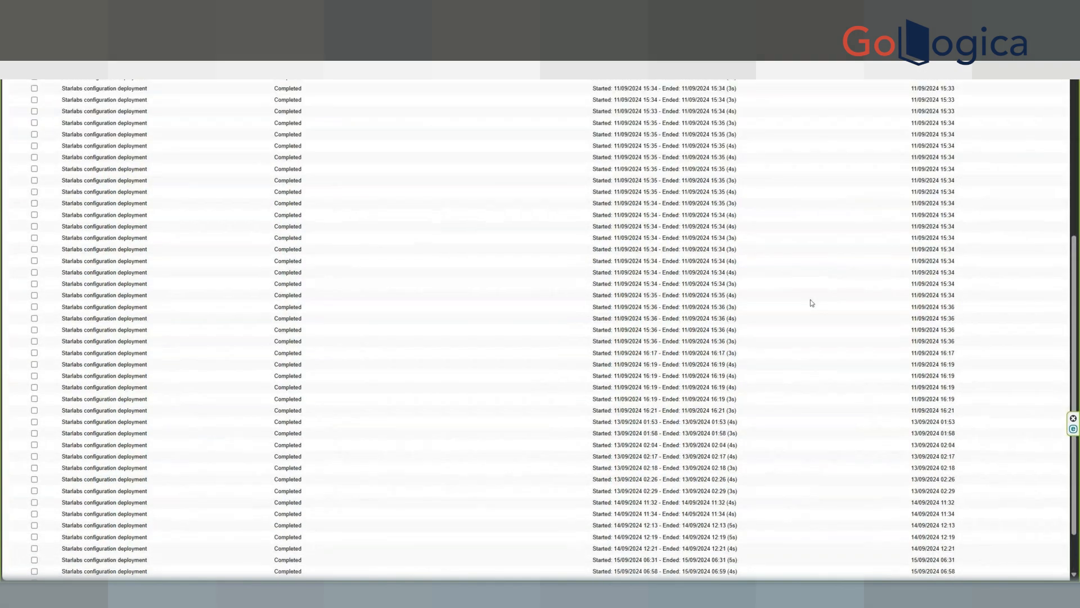
scroll(810, 301, "up", 4)
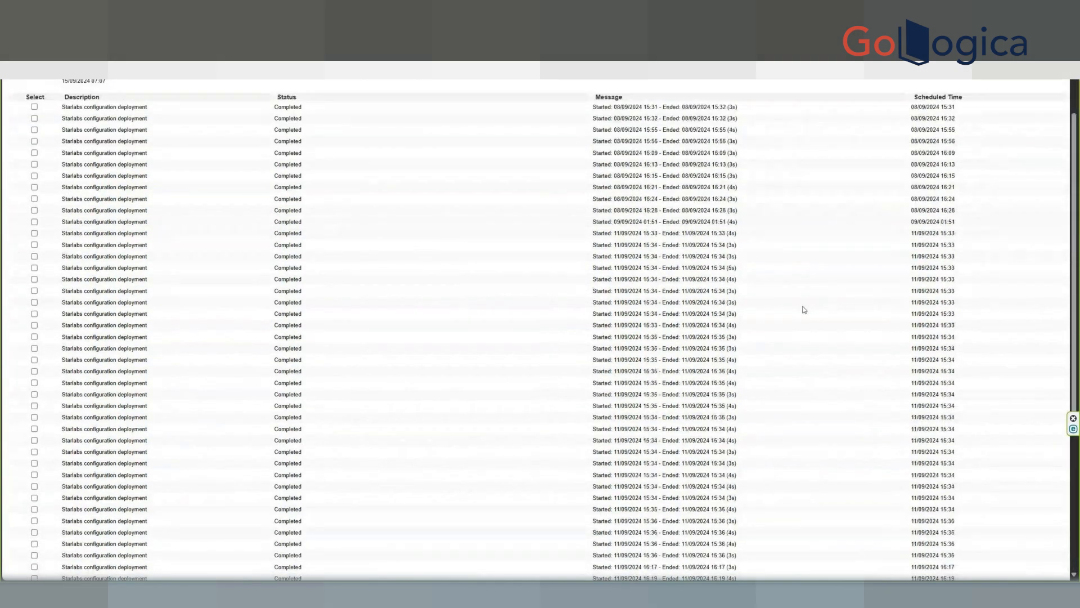
scroll(805, 309, "up", 1)
scroll(802, 316, "down", 5)
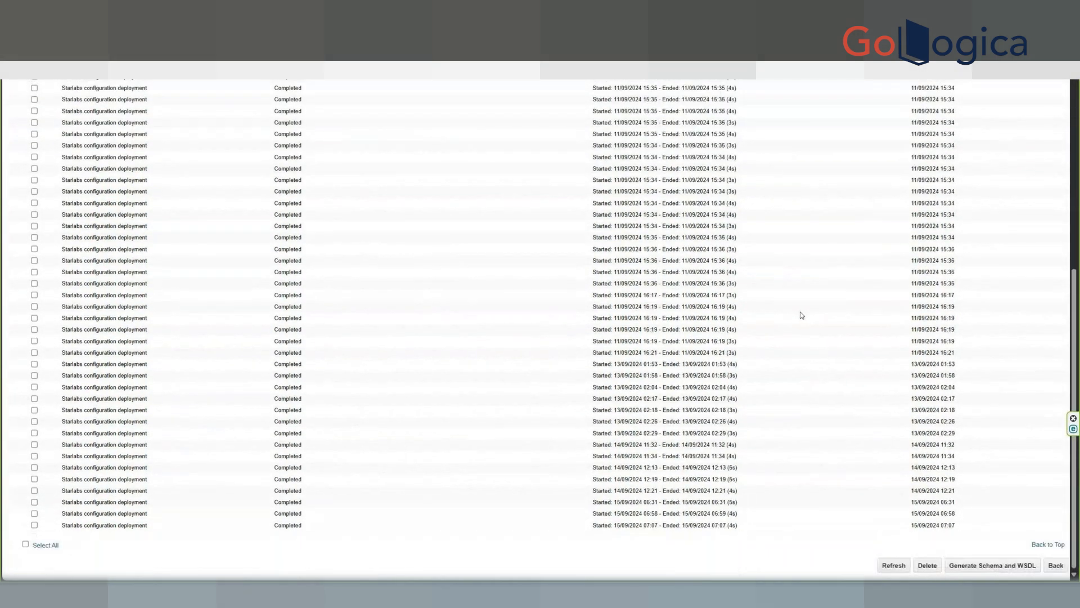
scroll(803, 315, "up", 6)
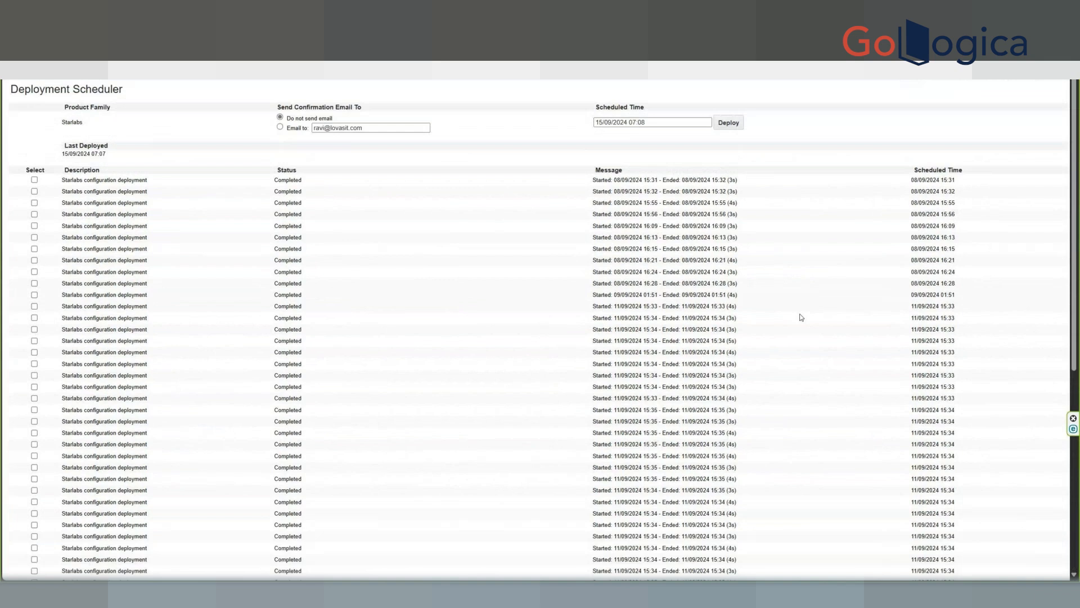
scroll(651, 164, "up", 1)
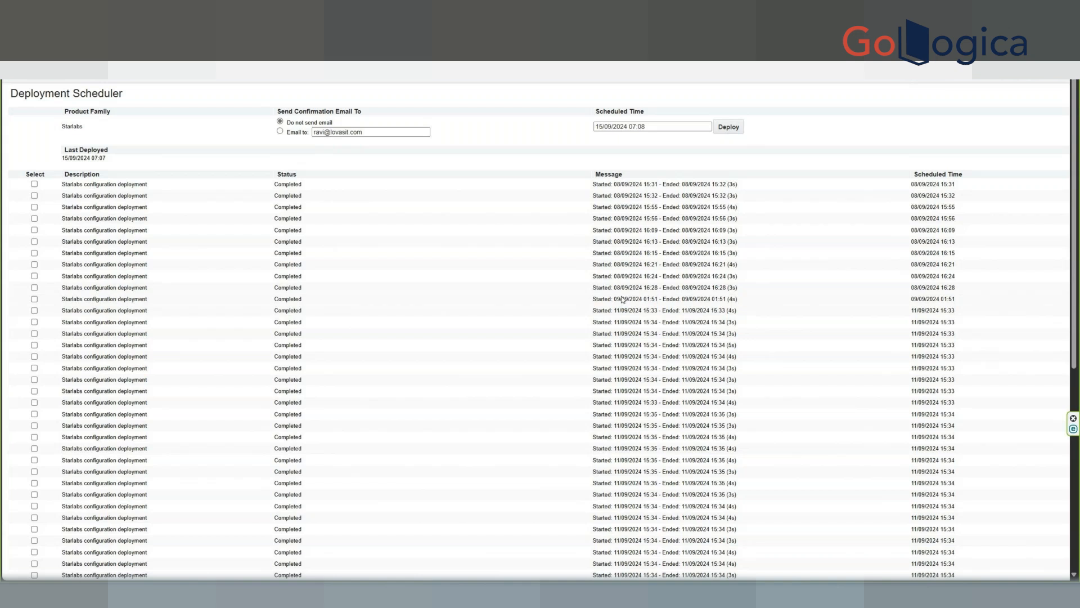
scroll(622, 300, "down", 5)
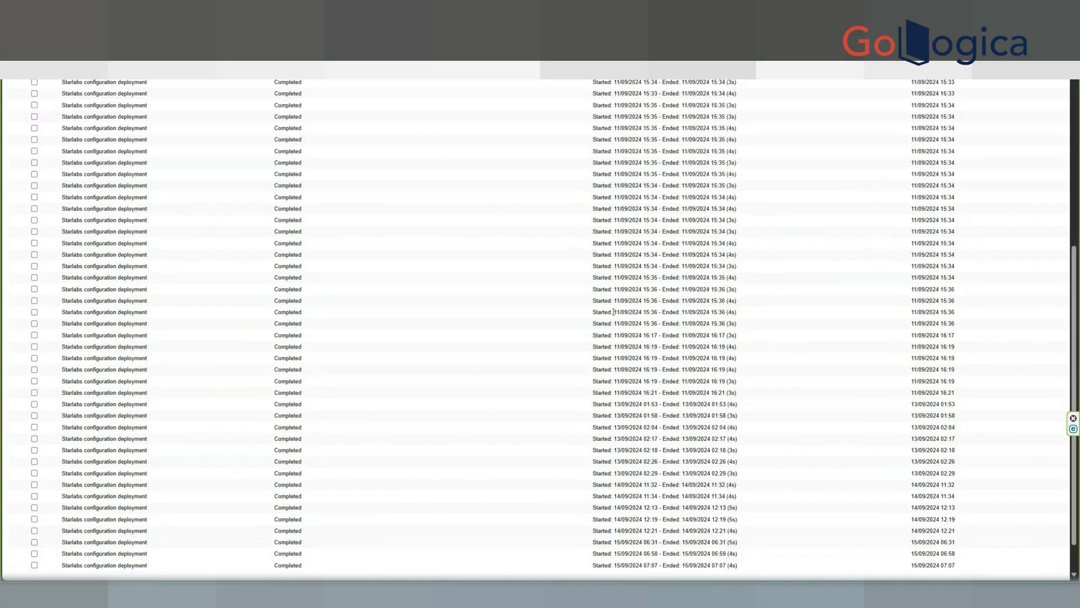
Check the parts, quantity and price values in the first array row on the Model Configuration page.
scroll(613, 312, "down", 1)
scroll(549, 250, "up", 6)
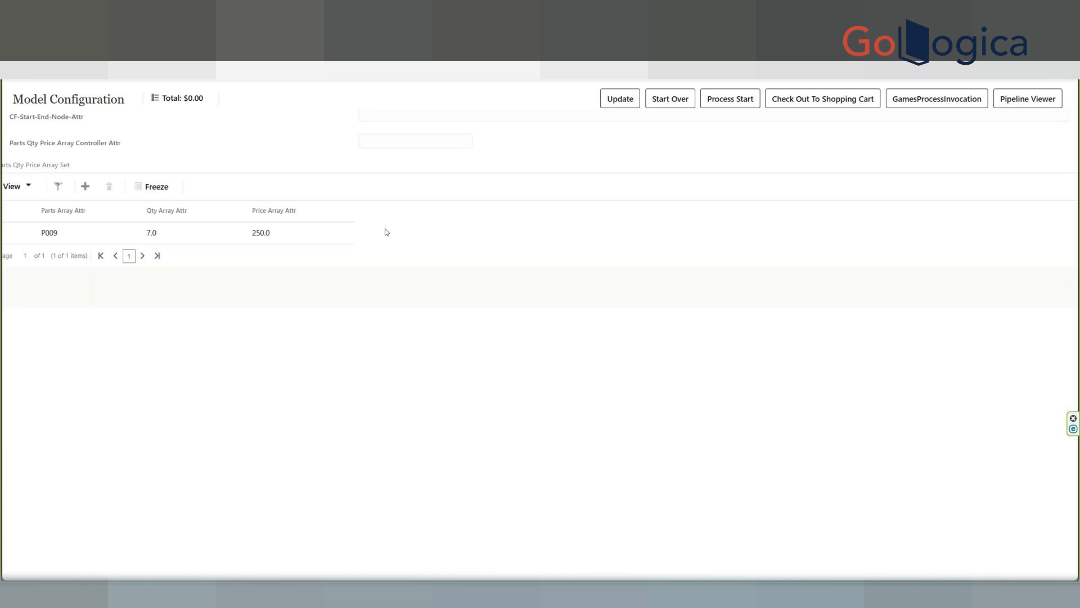
double_click(42, 233)
left_click_drag(42, 233, 277, 236)
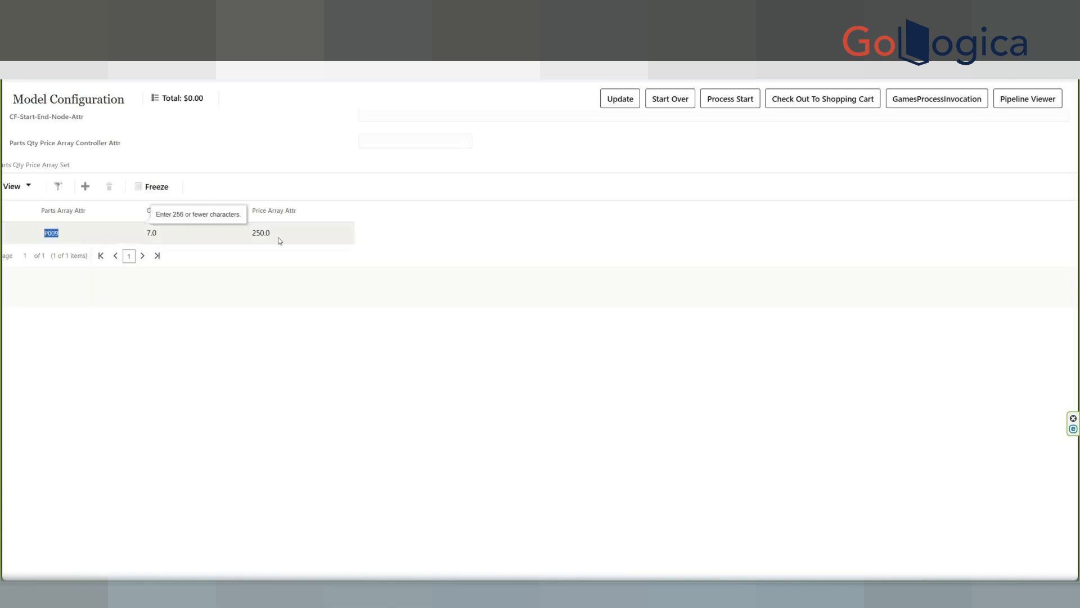
left_click(279, 371)
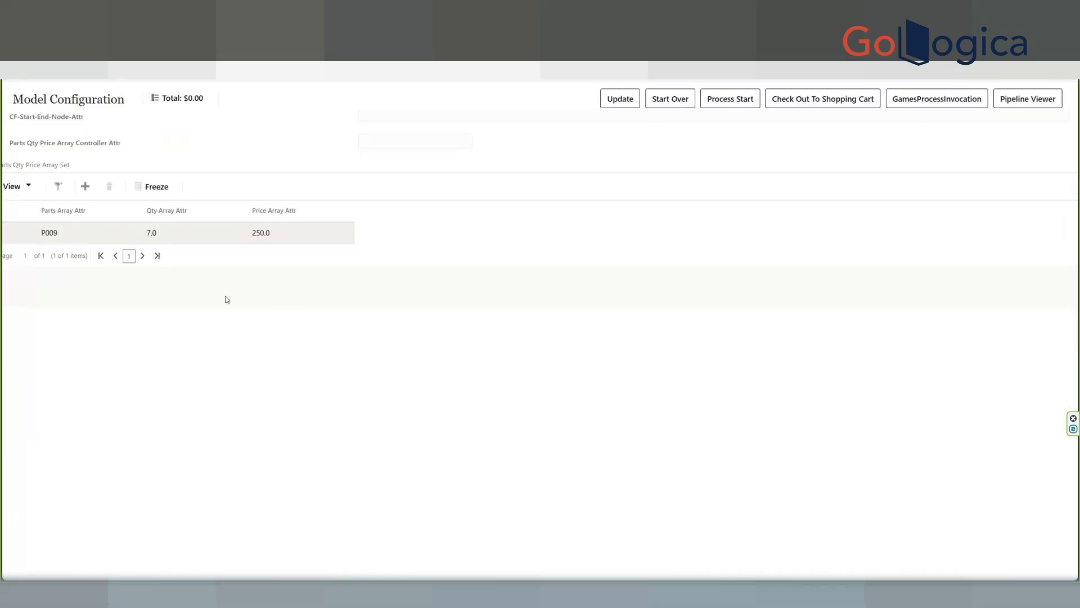
Test Parts Qty Price Array Controller Attr with 2 and then 3, updating the configuration after each value.
left_click(445, 141)
type("2")
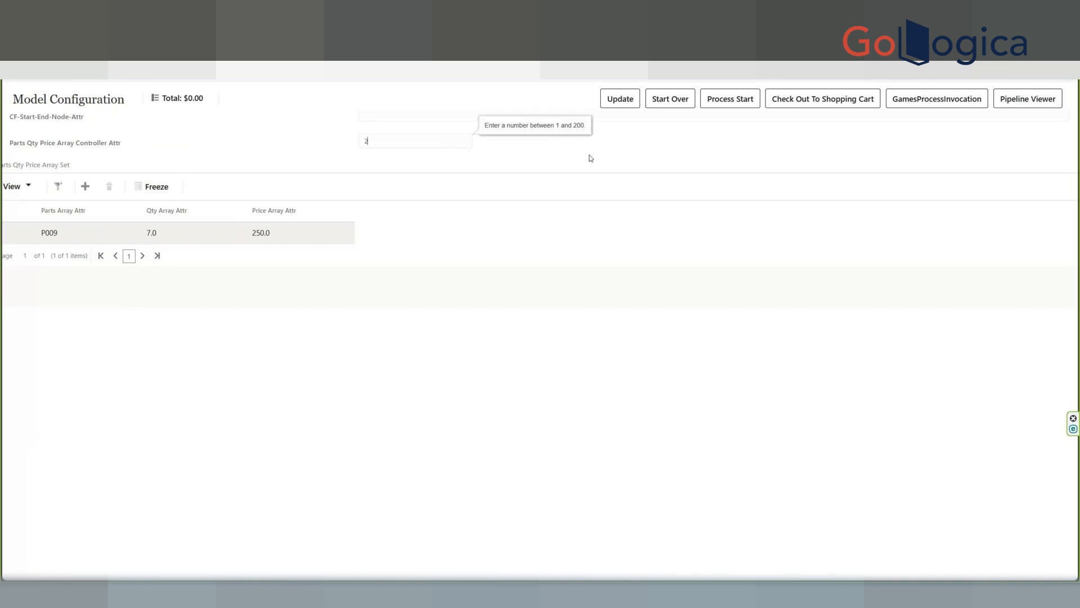
left_click(624, 100)
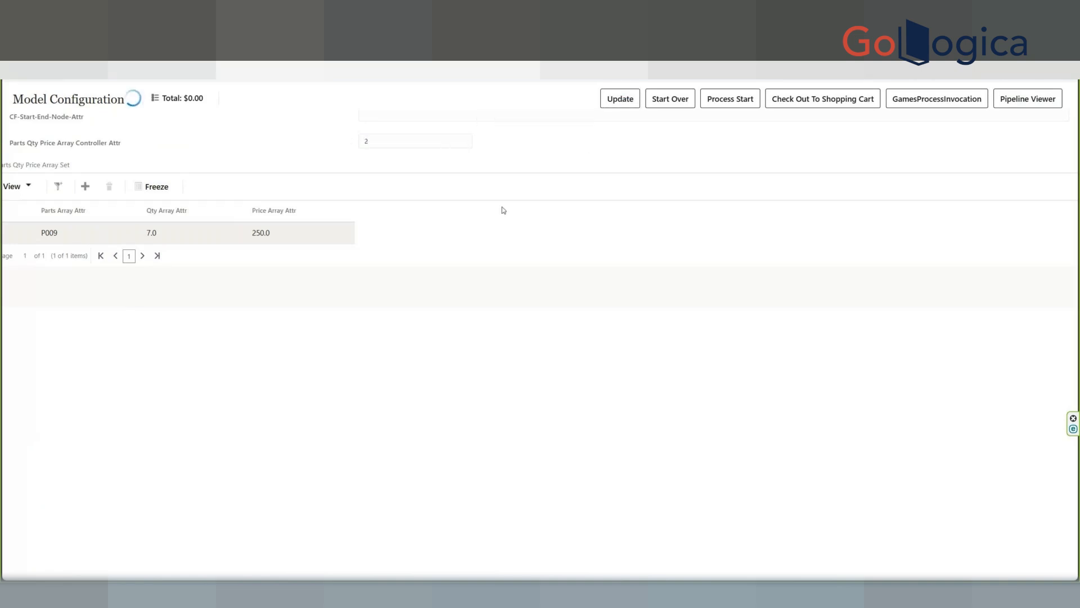
type("3")
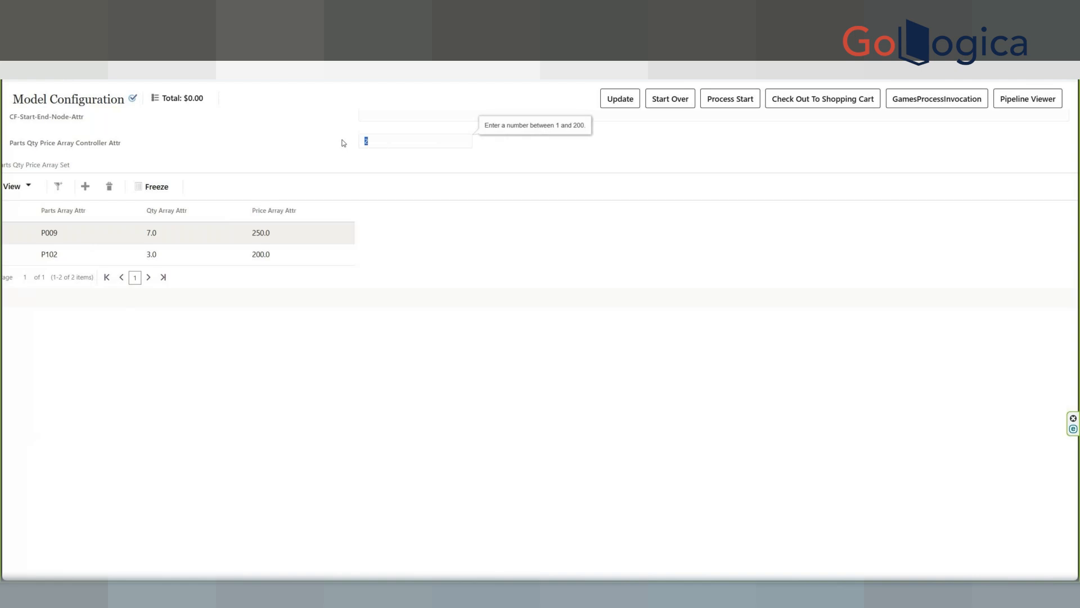
left_click(624, 104)
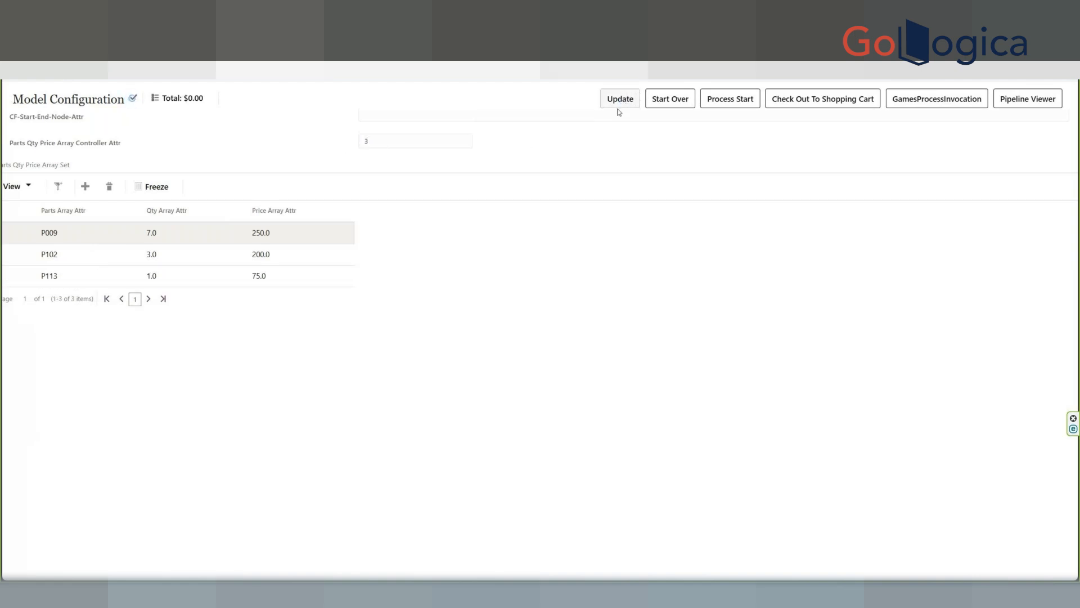
Test Parts Qty Price Array Controller Attr with 4 and then 5, updating the configuration each time.
double_click(367, 142)
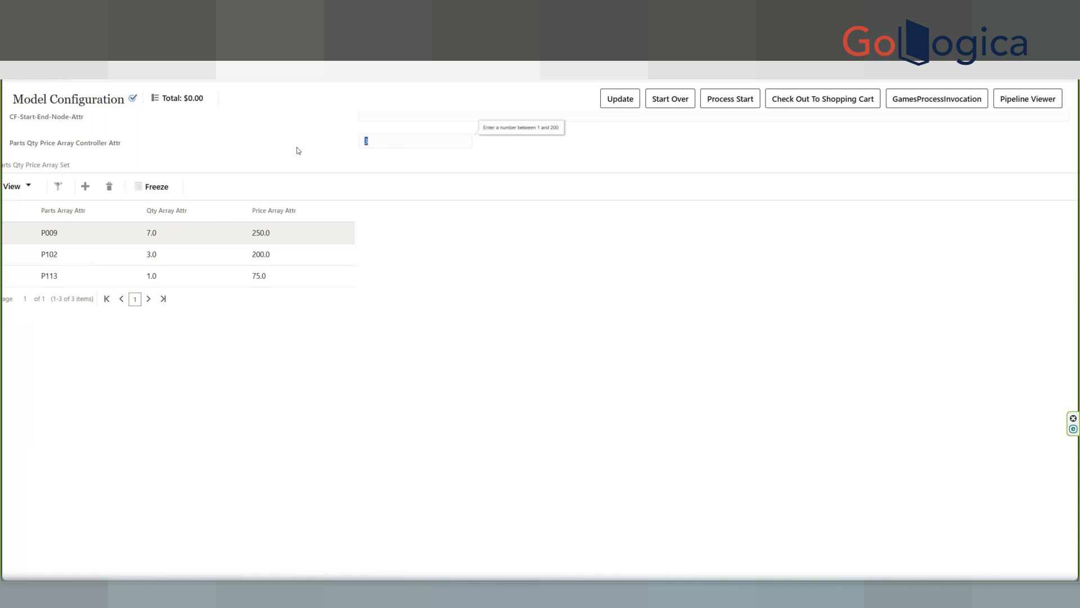
type("4")
left_click(629, 97)
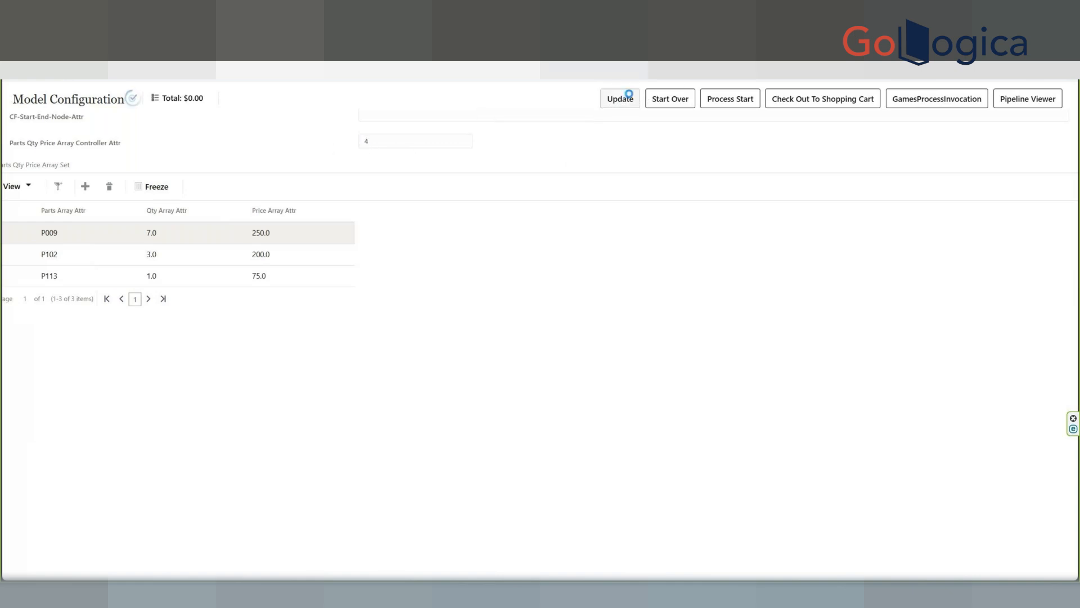
double_click(366, 141)
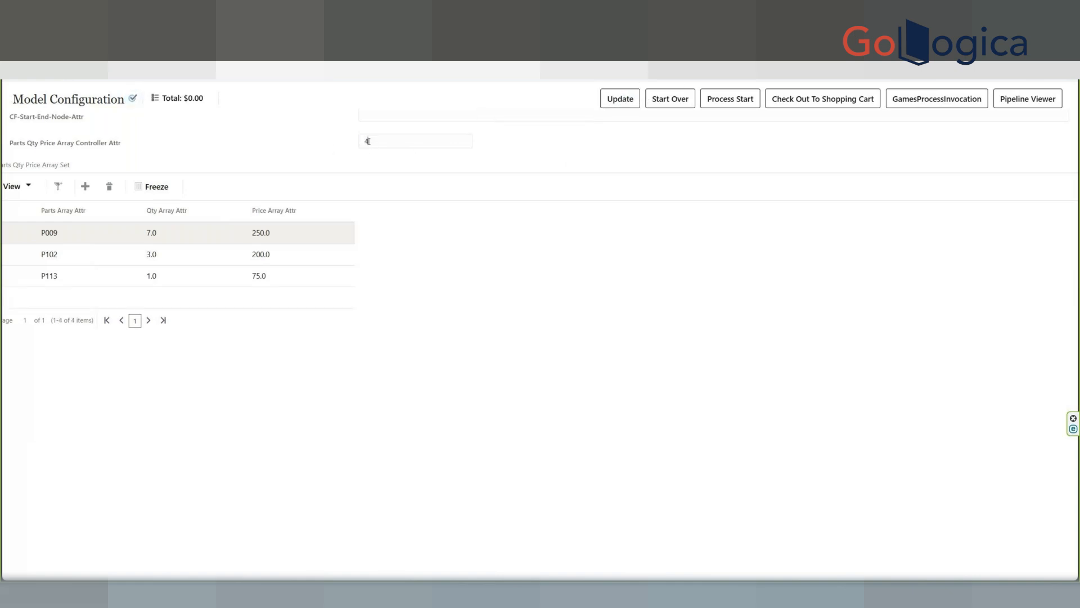
type("5")
left_click(620, 100)
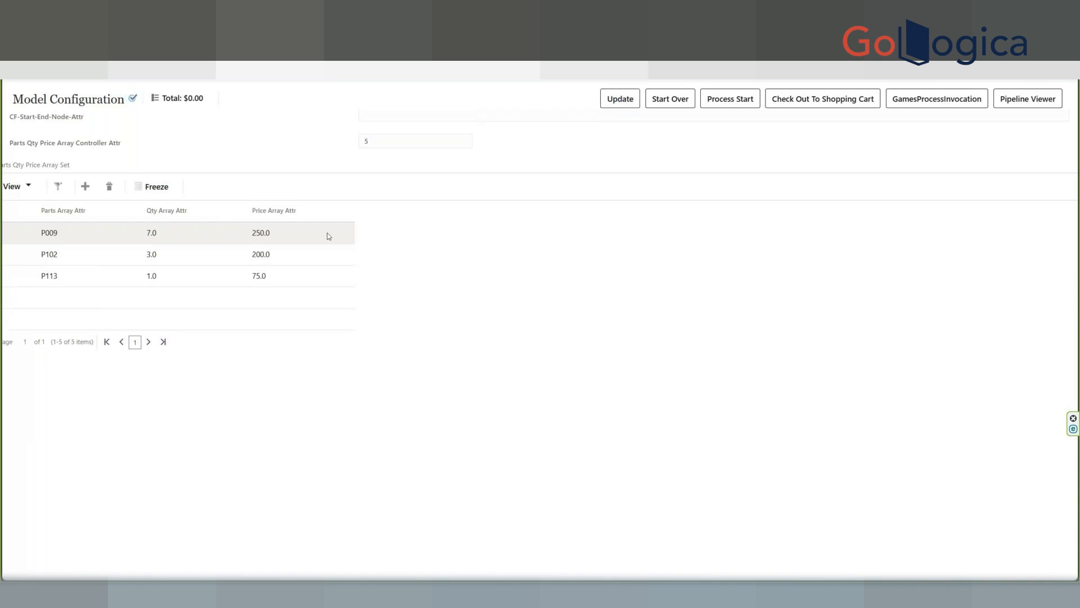
Set Parts Qty Price Array Controller Attr back to 3 and update the configuration.
left_click_drag(378, 142, 331, 145)
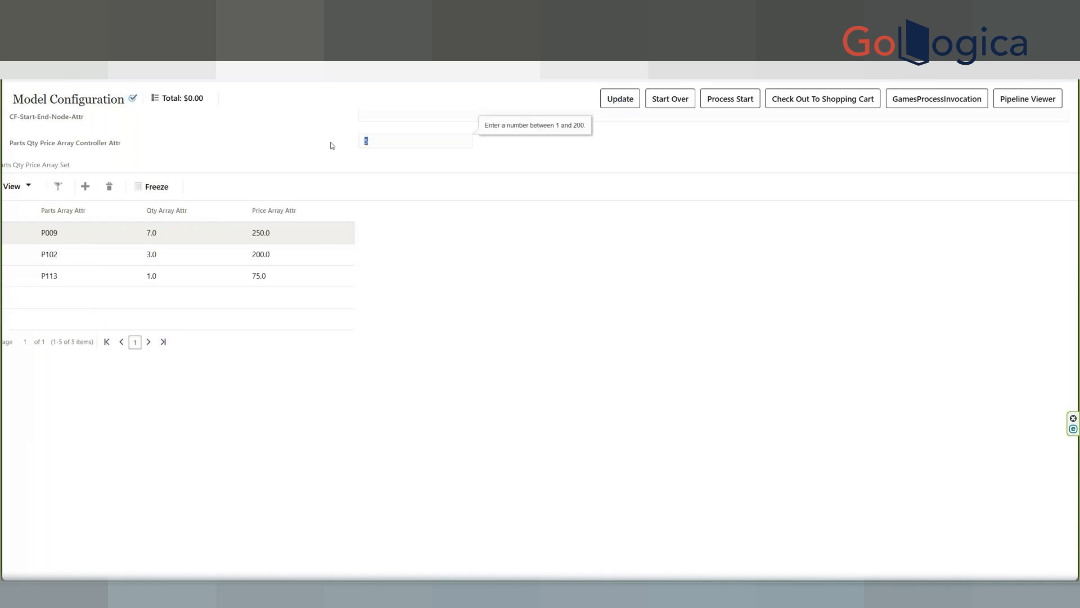
type("3")
left_click(620, 99)
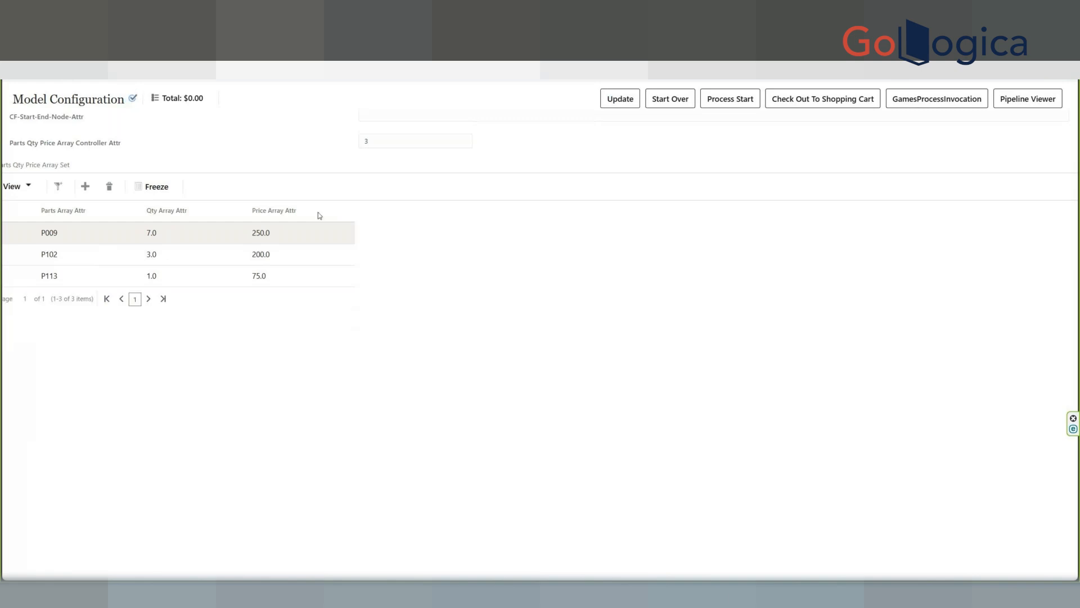
left_click_drag(10, 144, 127, 156)
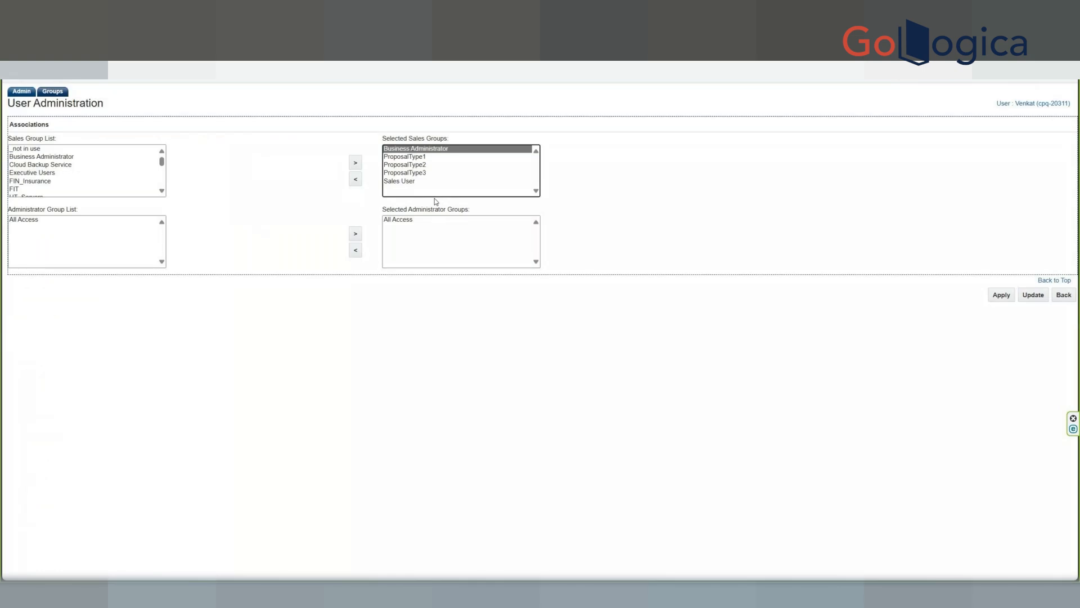
left_click(1072, 297)
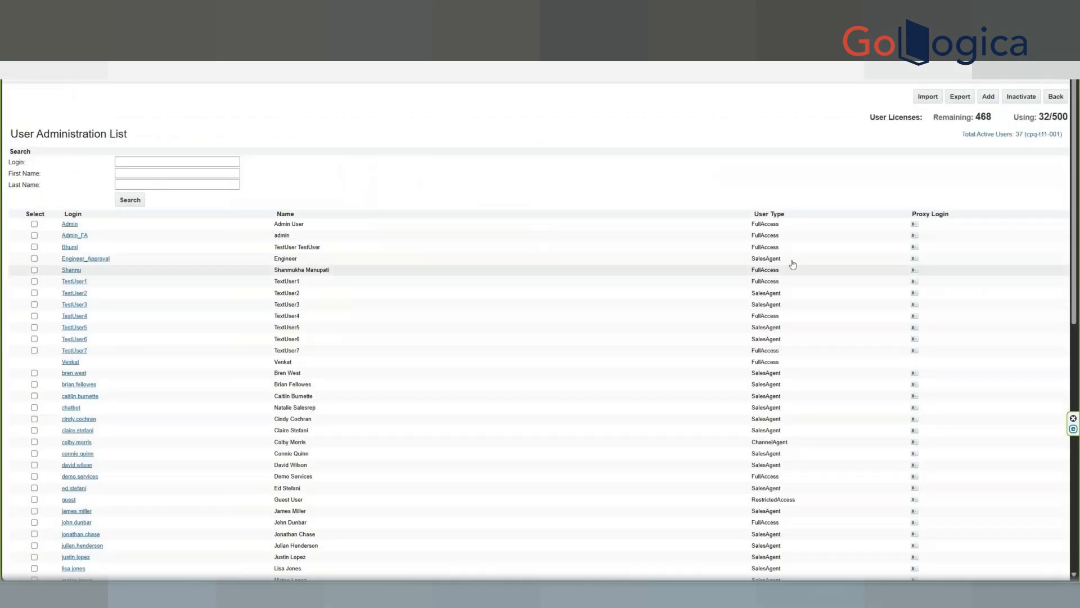
scroll(409, 314, "down", 6)
scroll(399, 189, "up", 6)
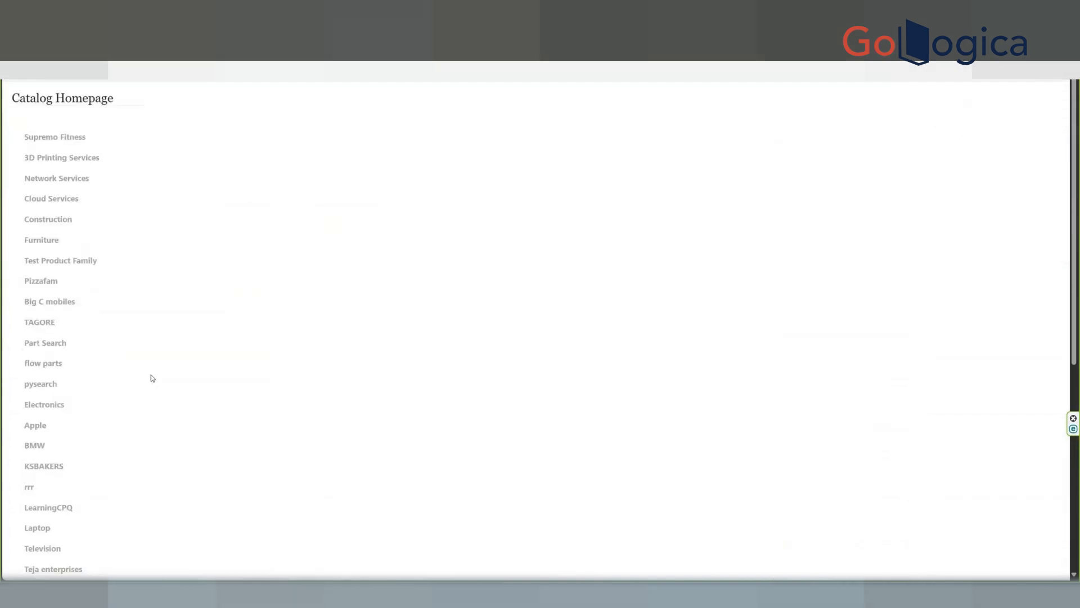
scroll(147, 382, "down", 5)
scroll(147, 390, "down", 1)
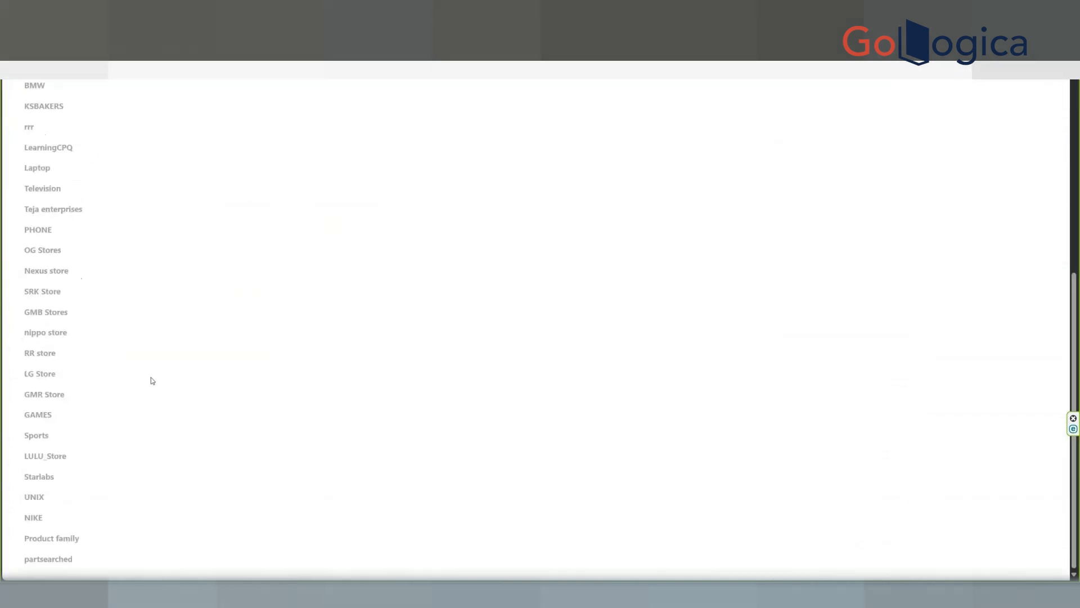
scroll(151, 381, "up", 6)
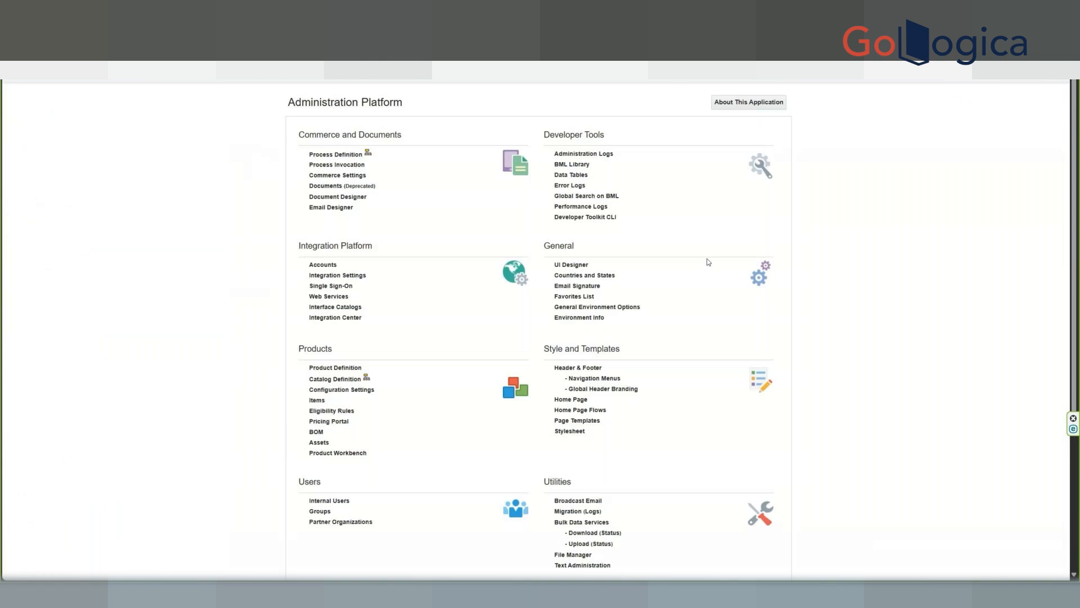
Open the catalog's supported product families and list the product lines of Starlabs.
left_click(359, 379)
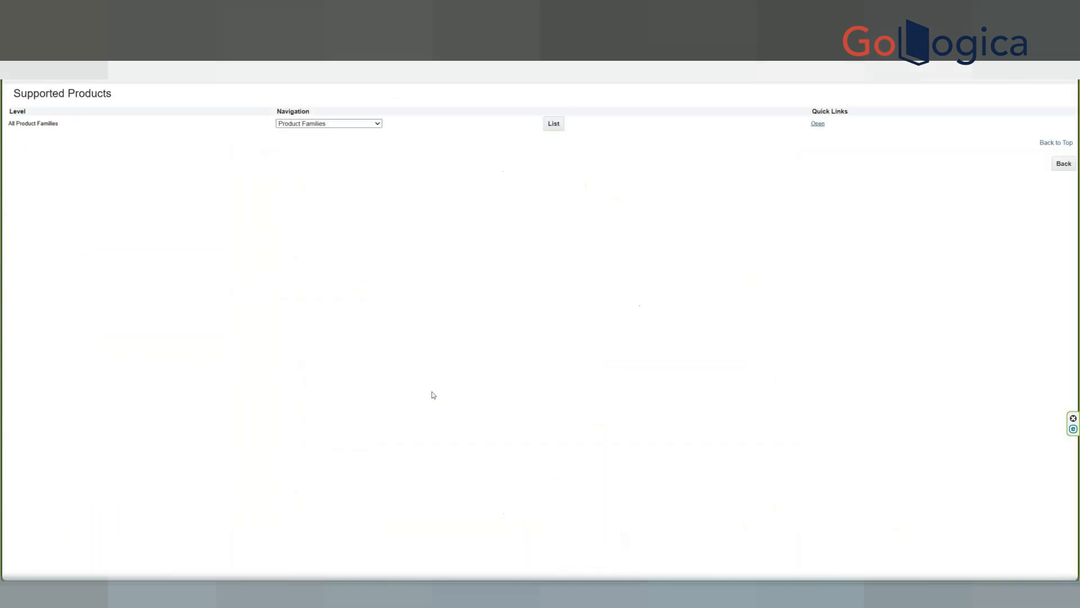
left_click(555, 125)
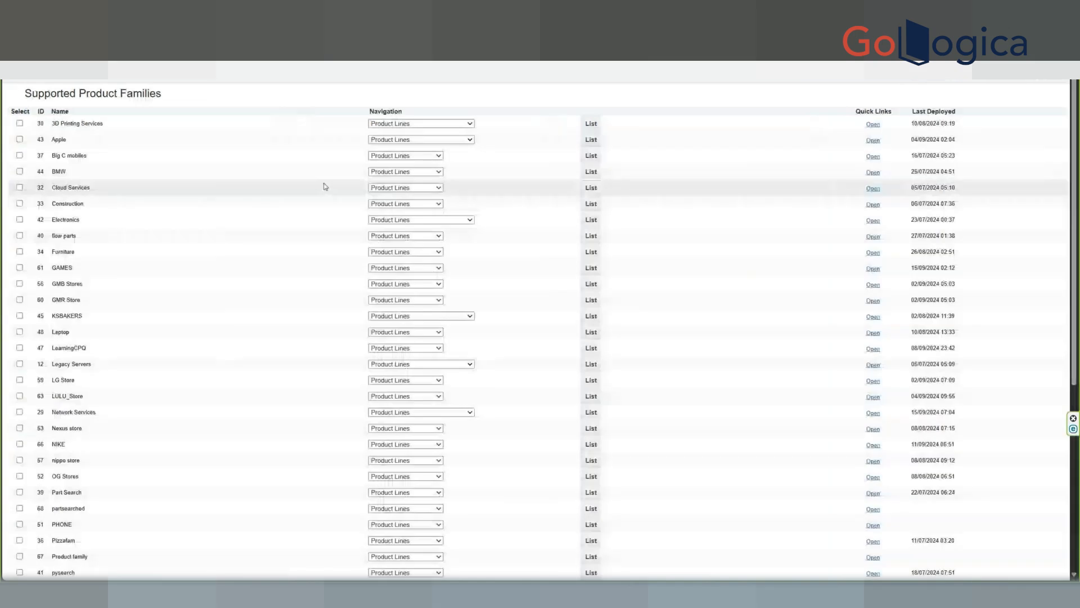
scroll(249, 294, "down", 4)
scroll(250, 294, "down", 2)
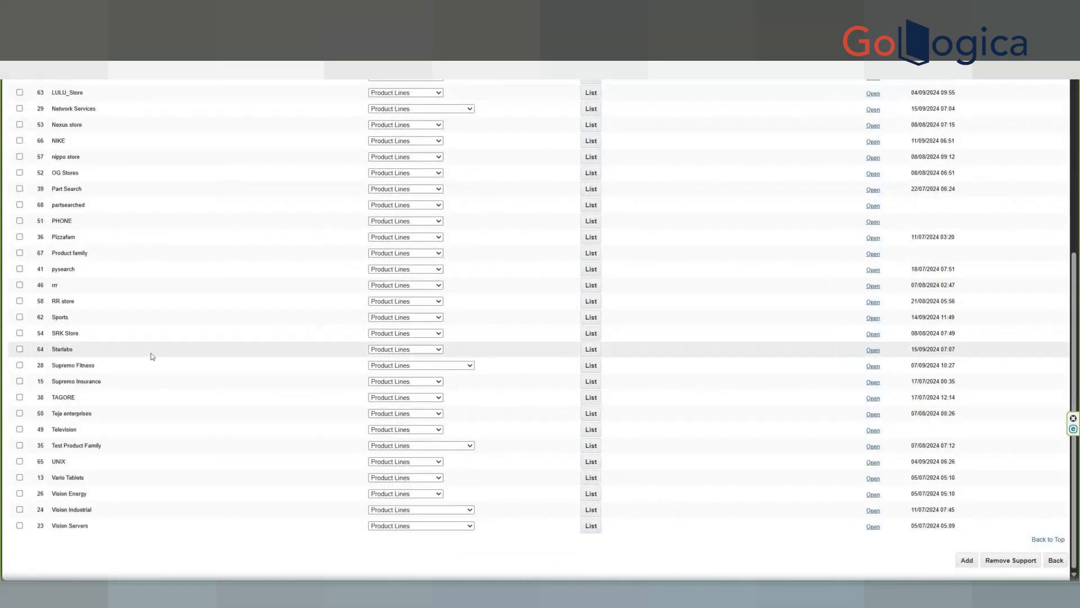
left_click(590, 349)
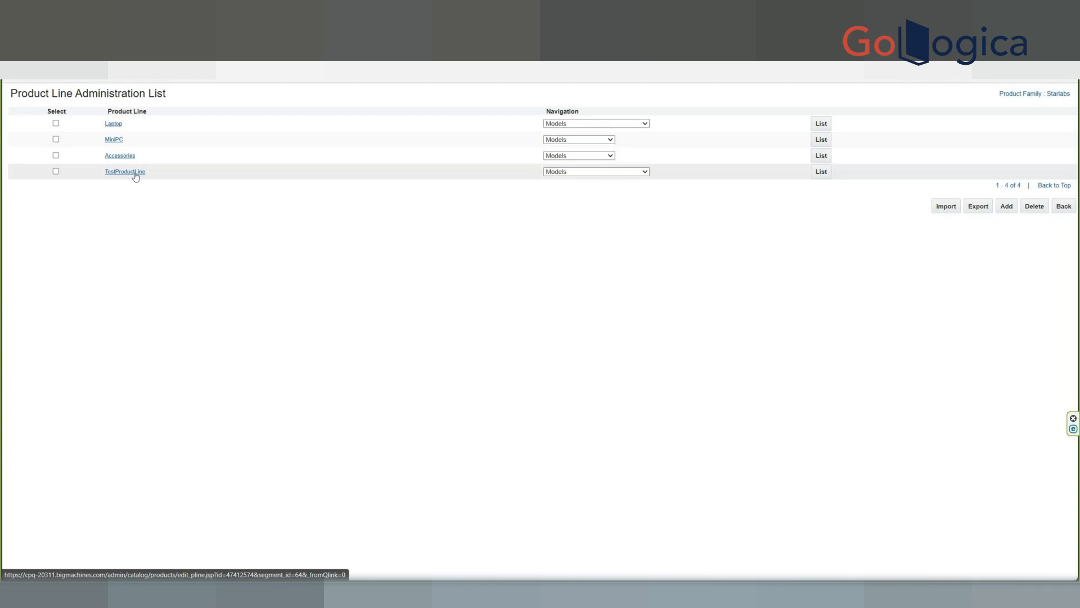
left_click(624, 172)
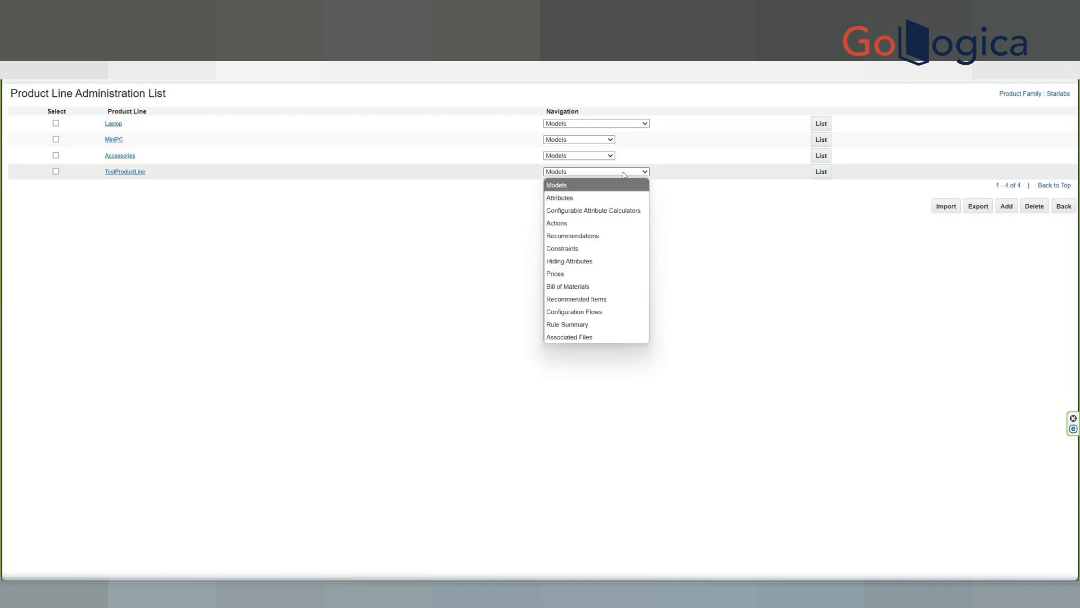
left_click(618, 184)
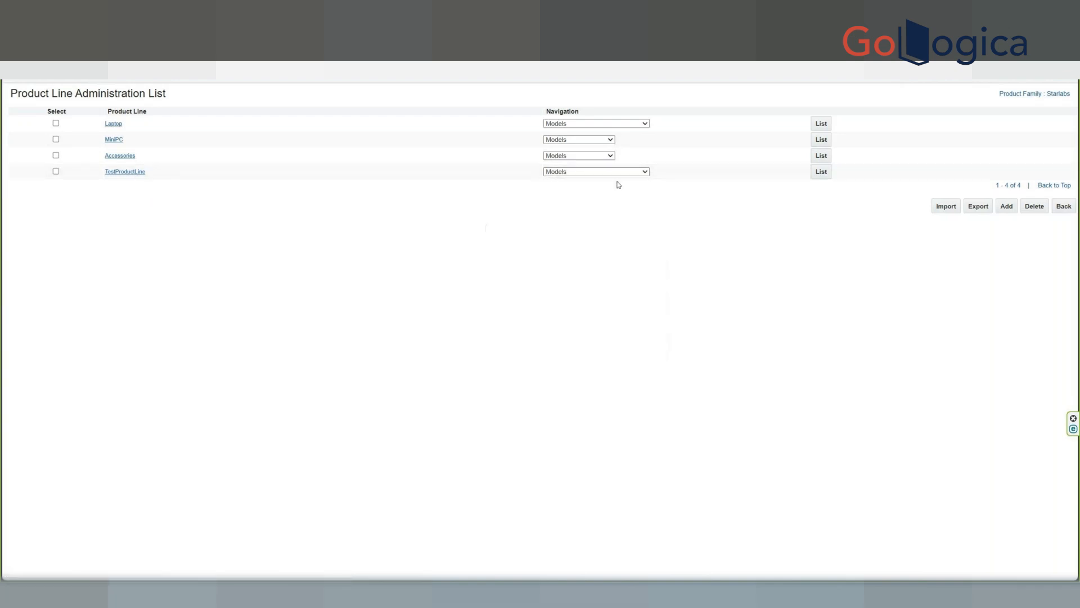
left_click(633, 175)
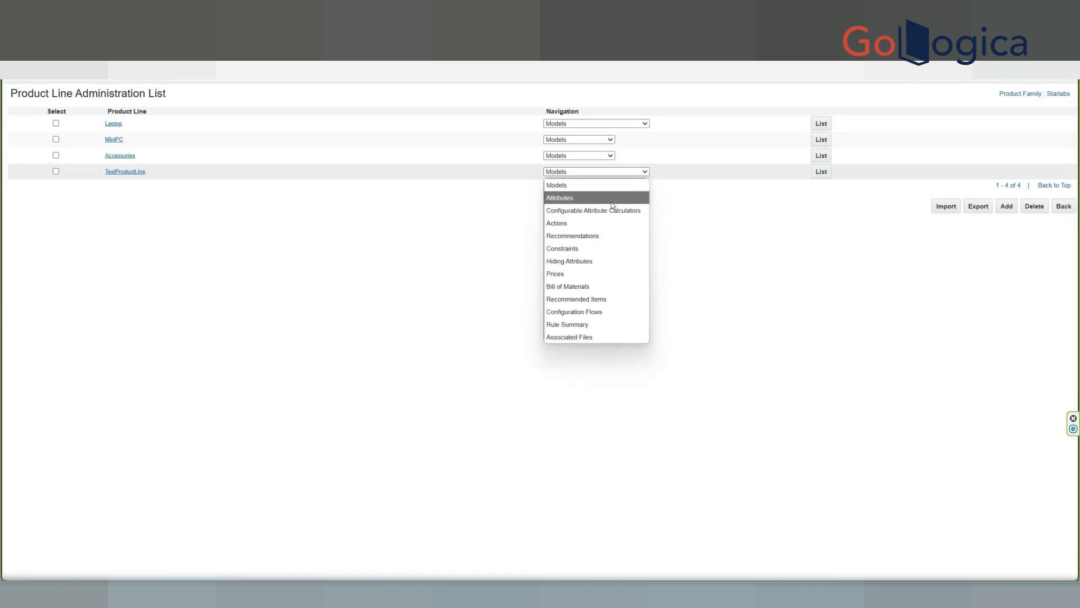
left_click(741, 212)
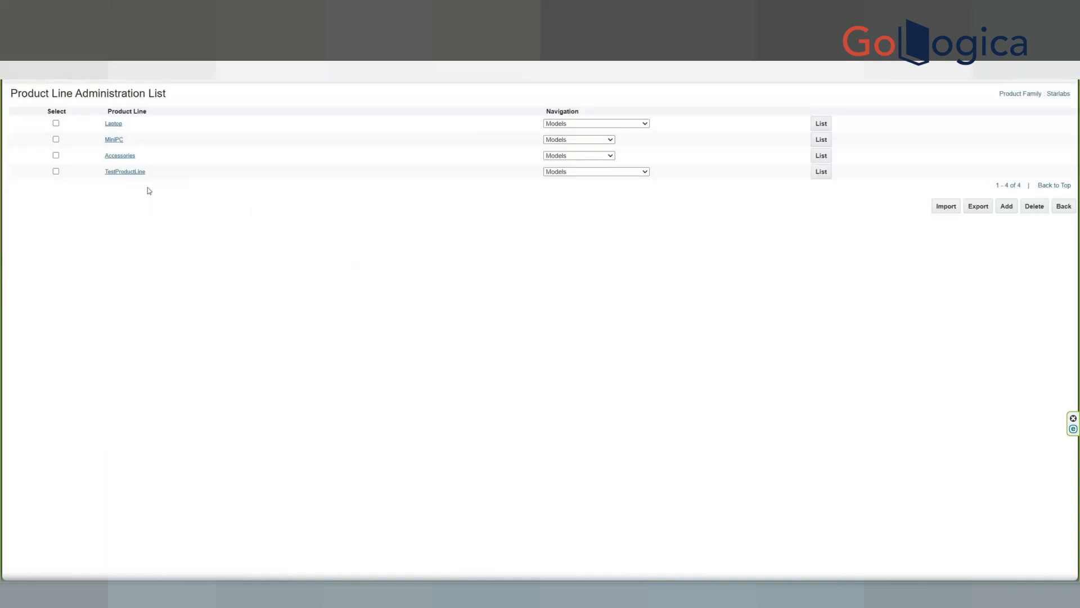
List the recommendation rules of TestProductLine and open the populate Parts Details Info rule.
left_click(640, 172)
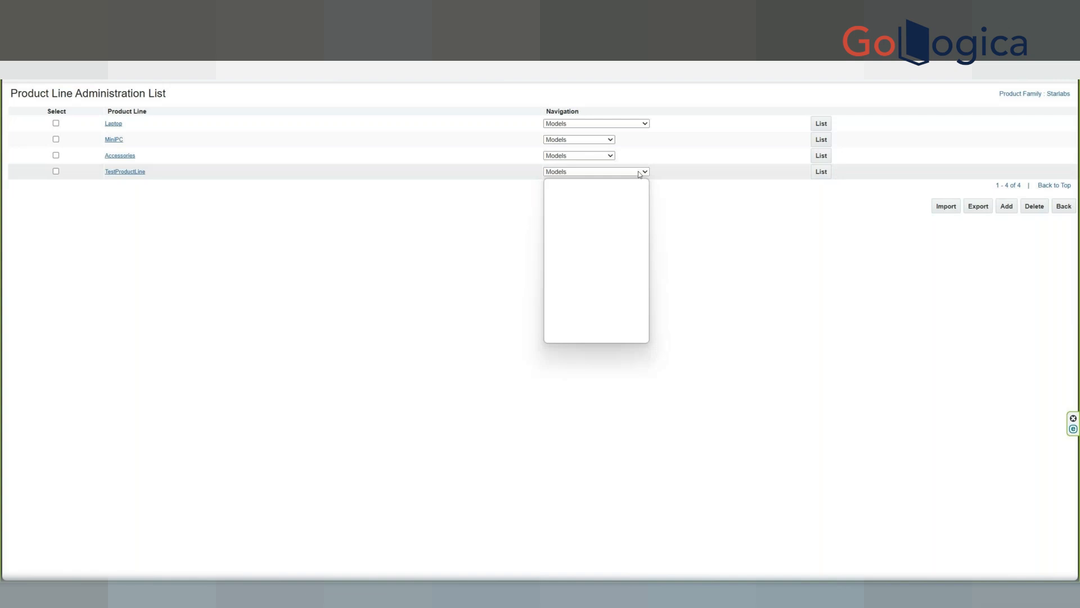
left_click(596, 236)
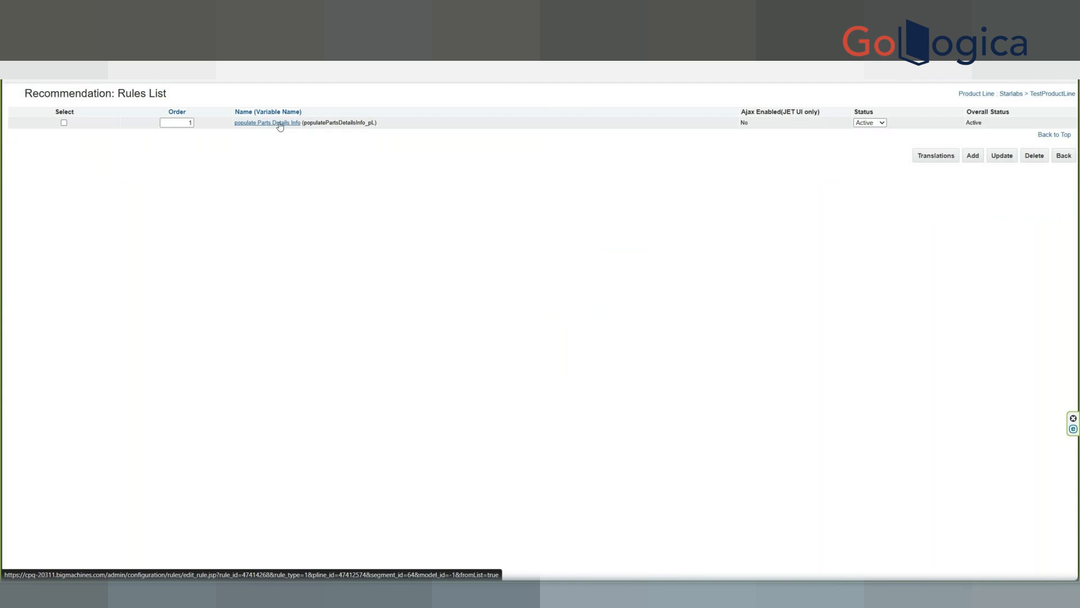
left_click(279, 124)
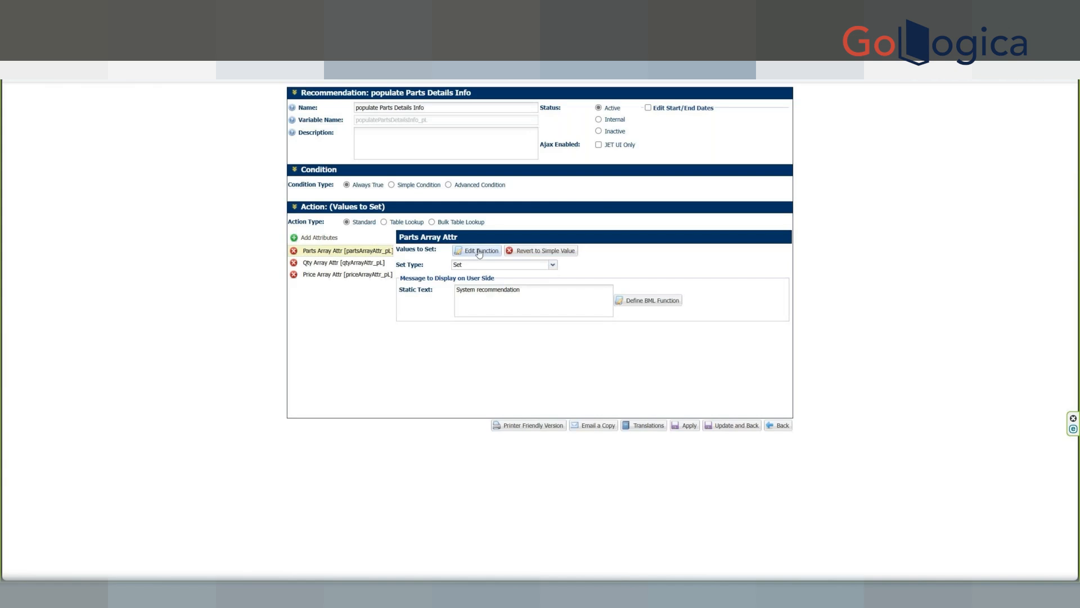
Add Parts Qty Price Array Controller Attr to the attributes set by the rule's action.
left_click(320, 239)
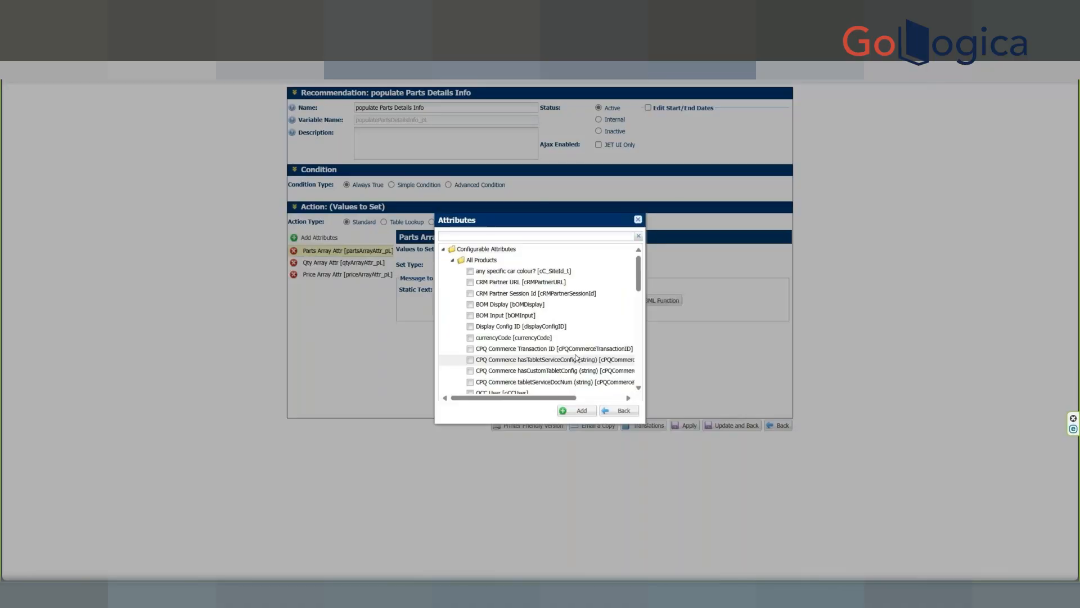
scroll(577, 353, "down", 2)
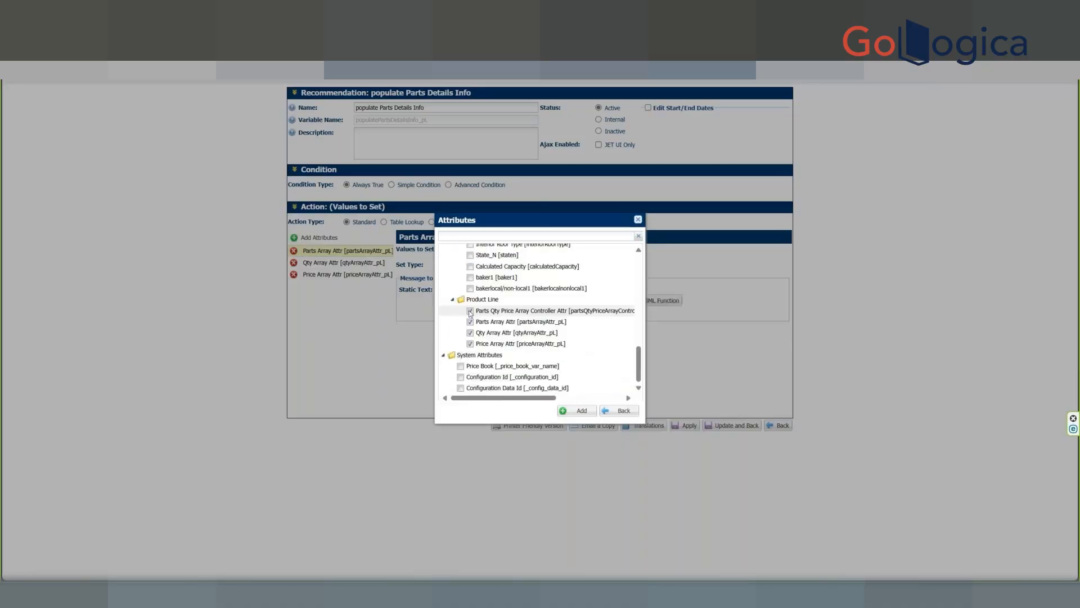
left_click(576, 410)
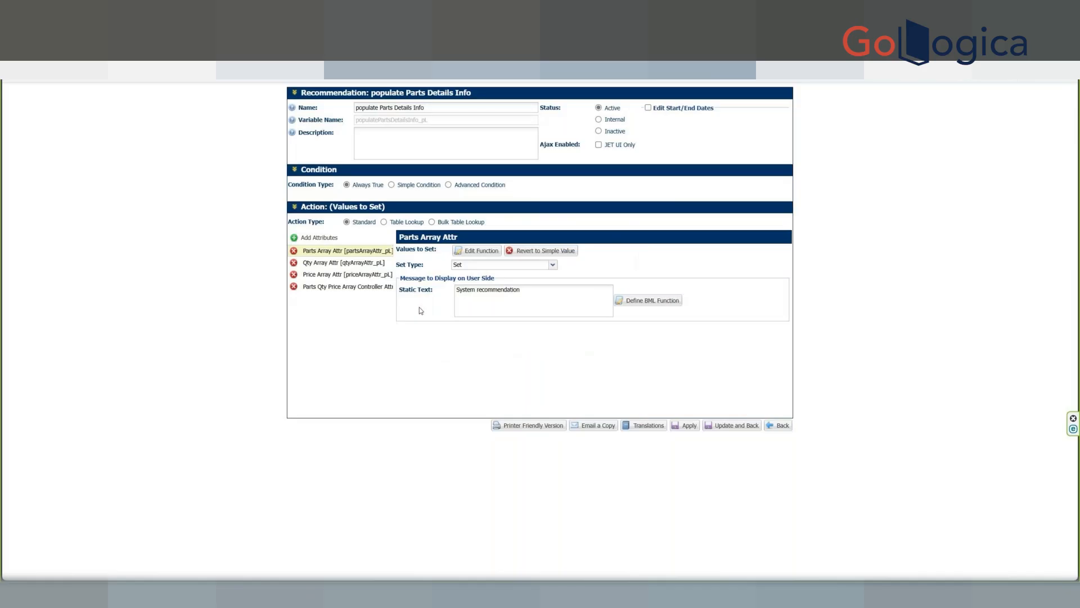
Start a BML function for Parts Qty Price Array Controller Attr with the line totalRecordCount = 0;.
left_click(344, 287)
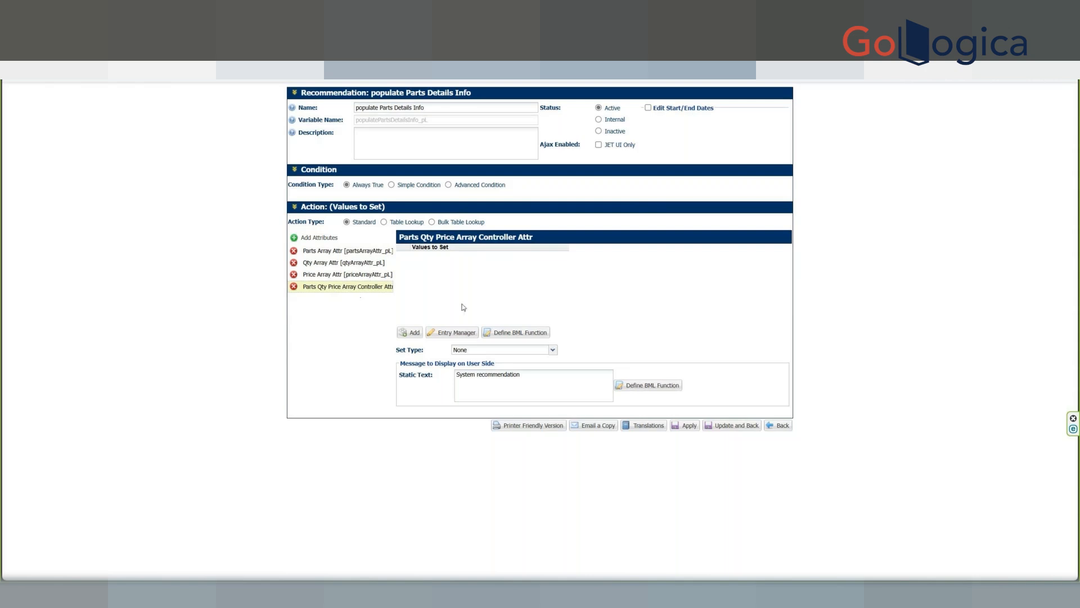
left_click(529, 332)
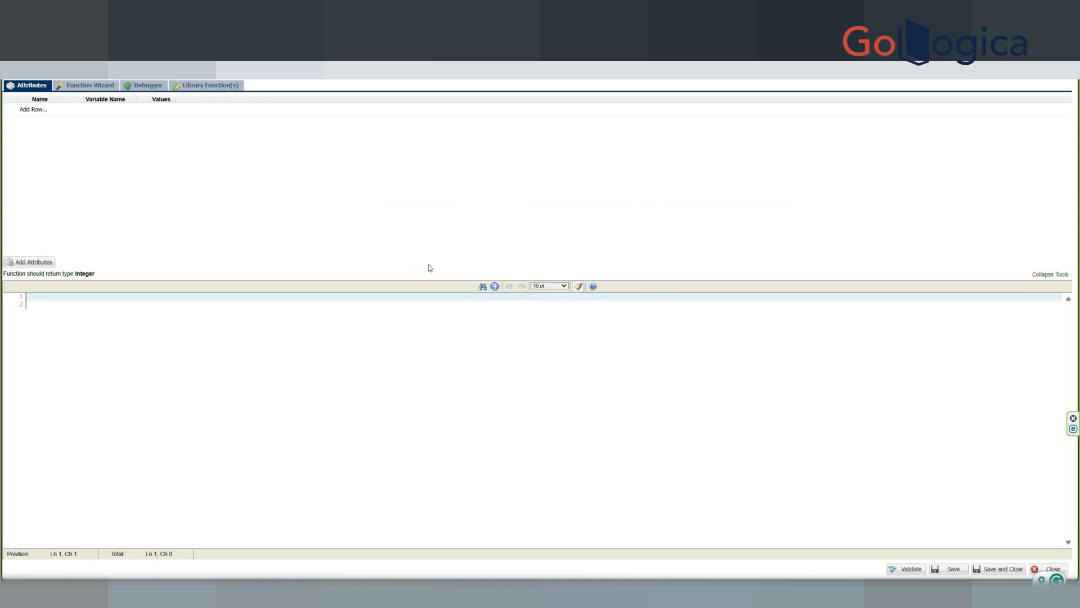
double_click(84, 273)
type("totral")
key("BackSpace")
key("BackSpace")
key("BackSpace")
type("al")
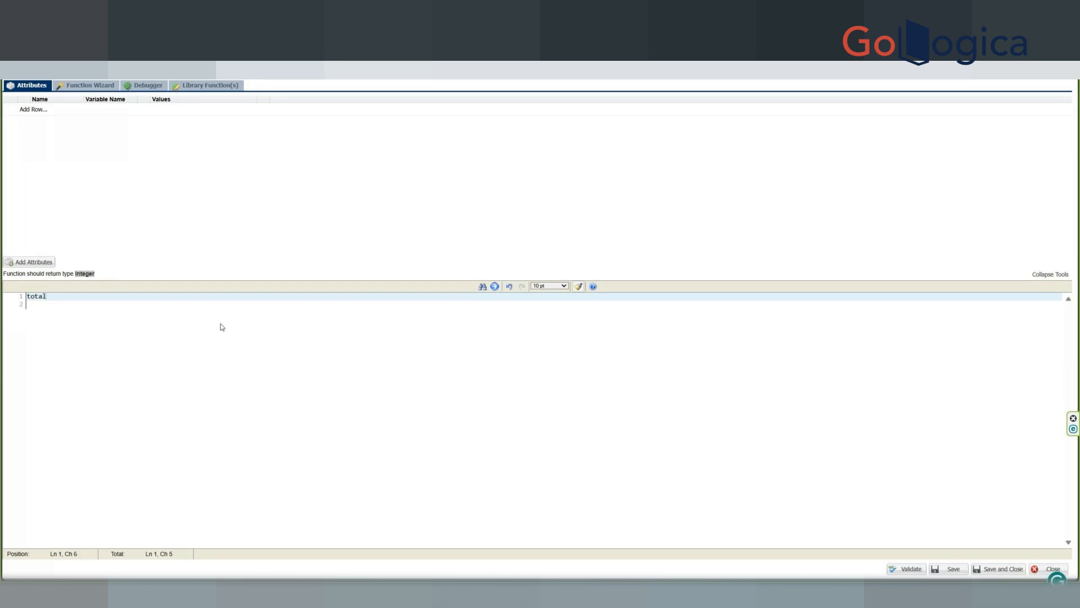
type("Recor")
type("ds")
type("ount")
type(" = 0;")
key("Return")
Change the initial value of totalRecordCount to 1.
key("Up")
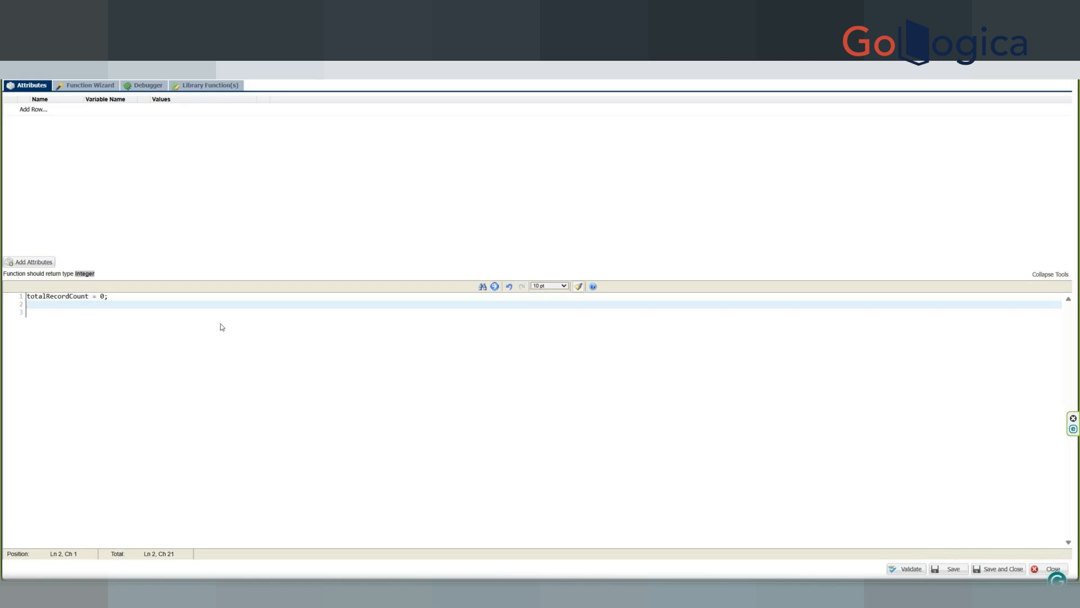
key("Left")
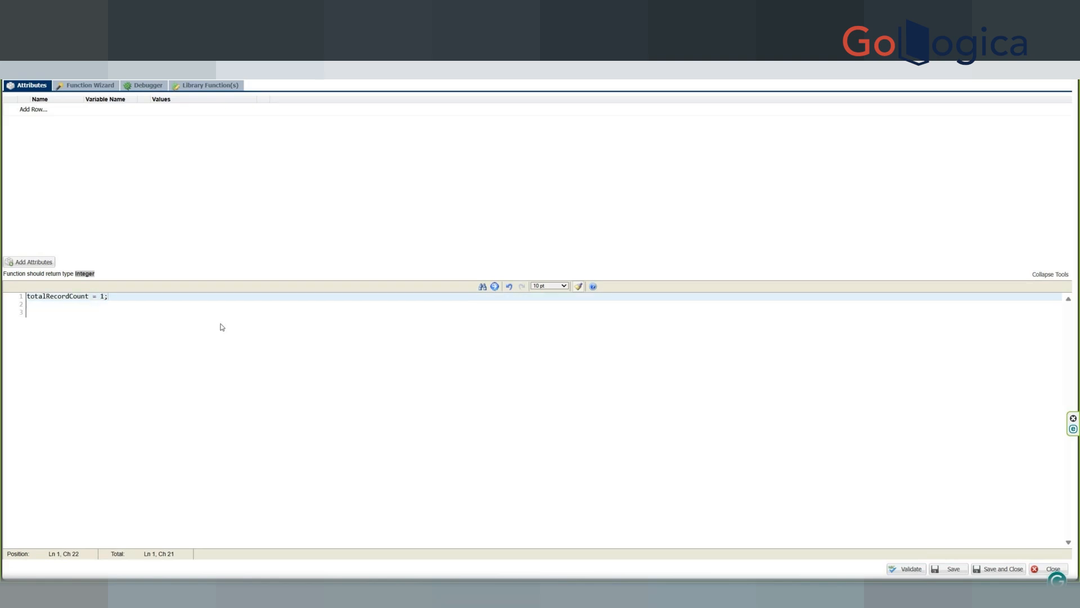
key("Down")
key("Down")
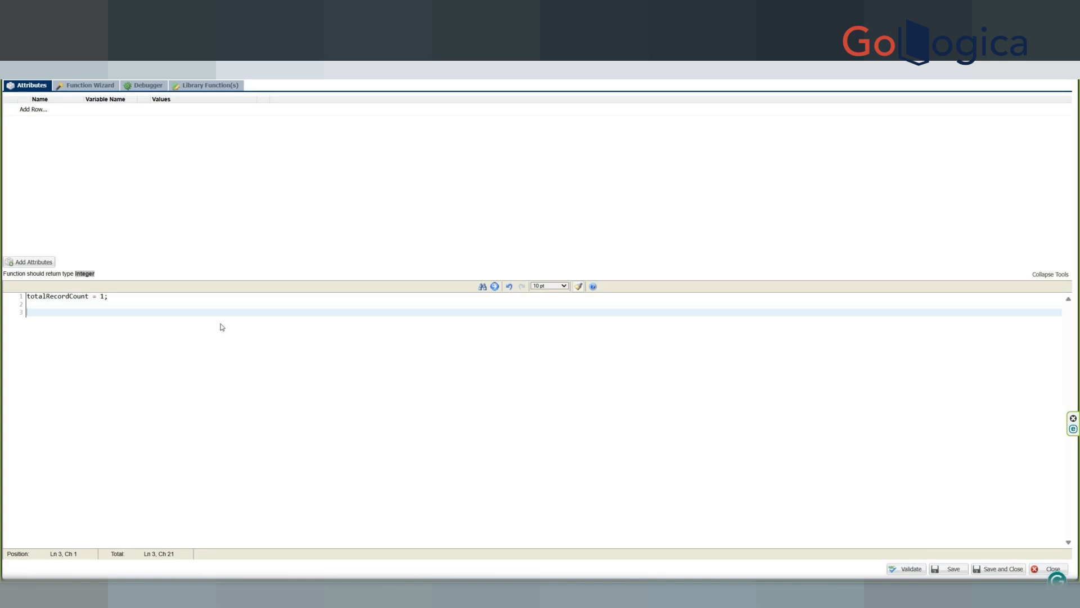
Try adding Parts Array Attr to the function's attributes, remove it and leave the function editor.
left_click(53, 115)
left_click(82, 108)
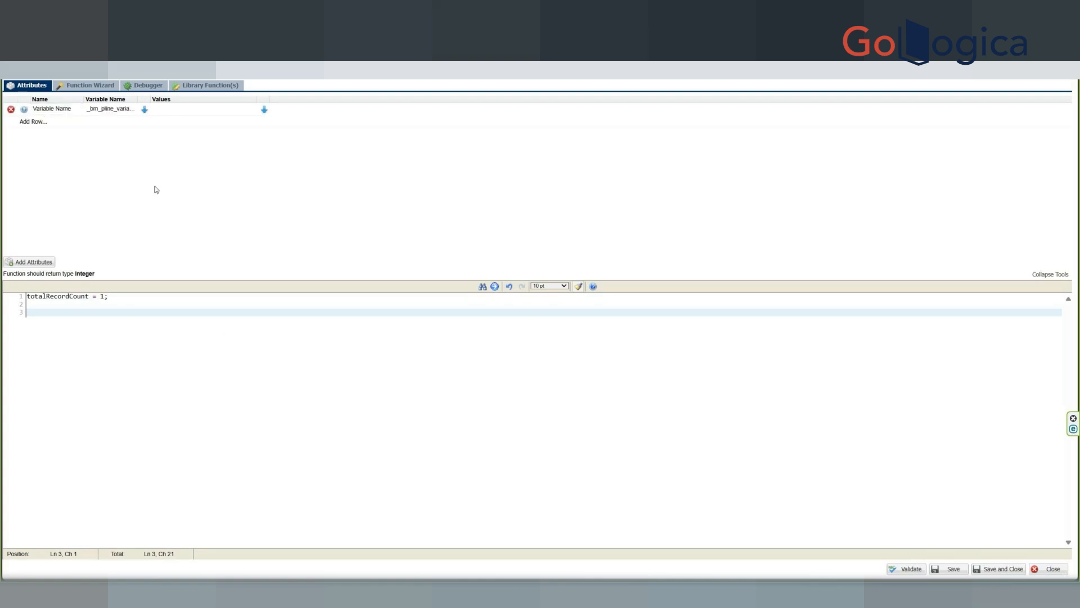
left_click_drag(135, 108, 172, 124)
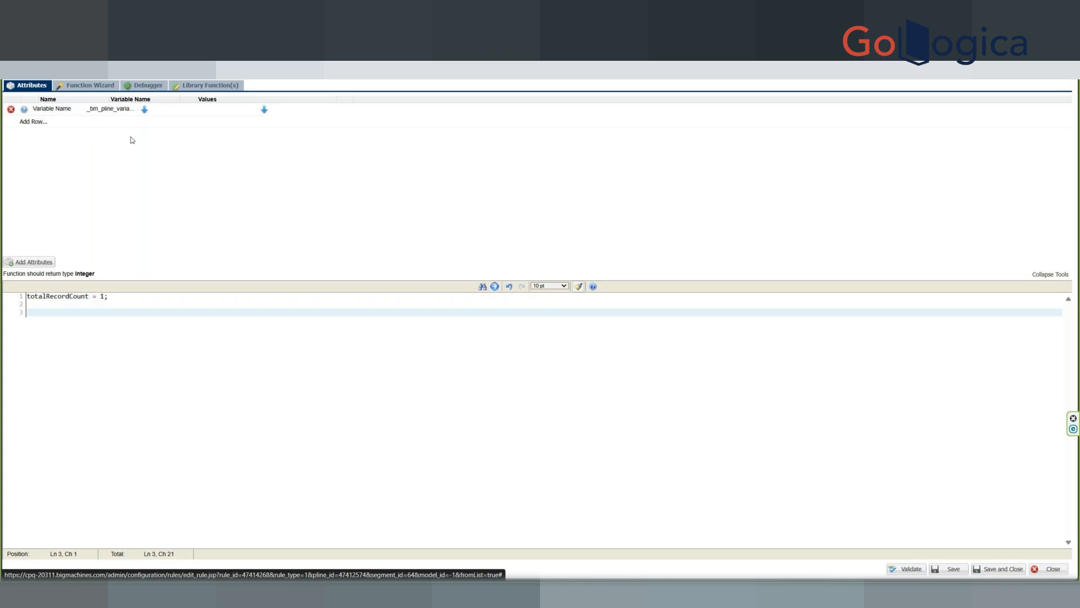
left_click(77, 110)
left_click(143, 149)
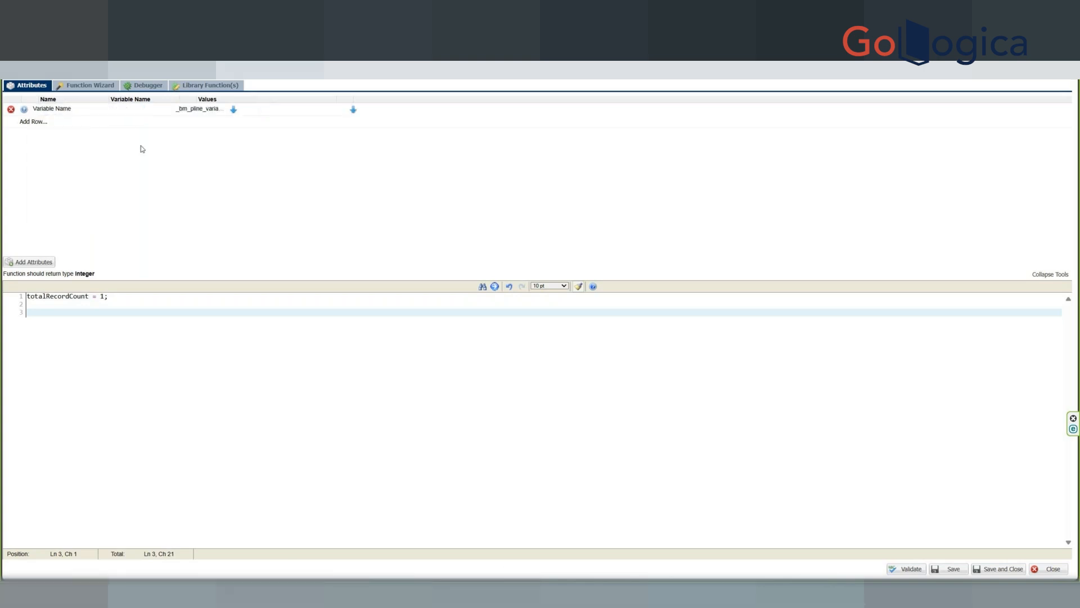
left_click(105, 110)
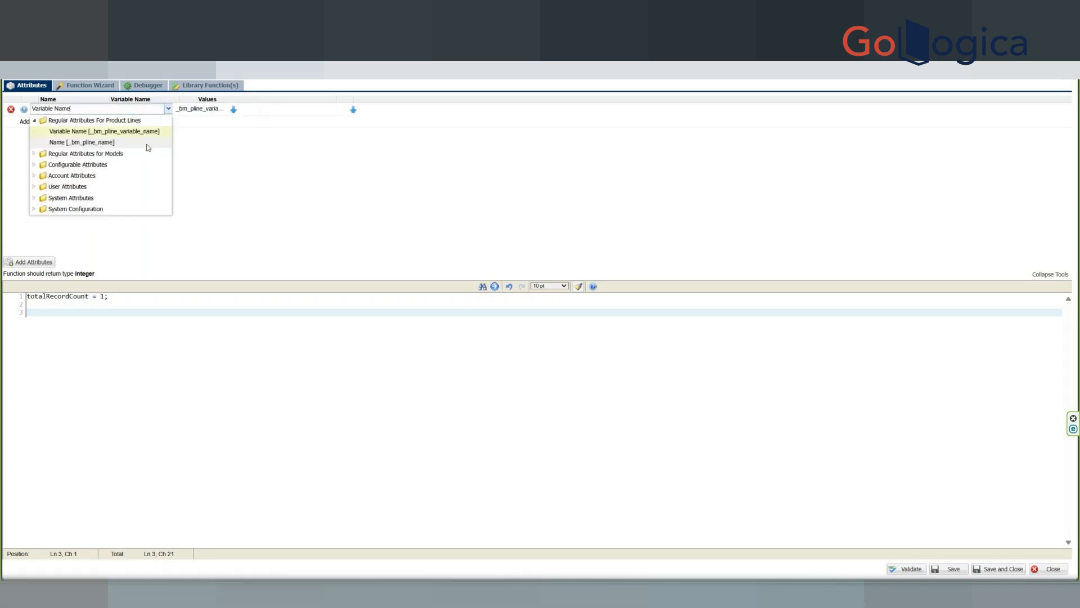
left_click(34, 165)
left_click(44, 187)
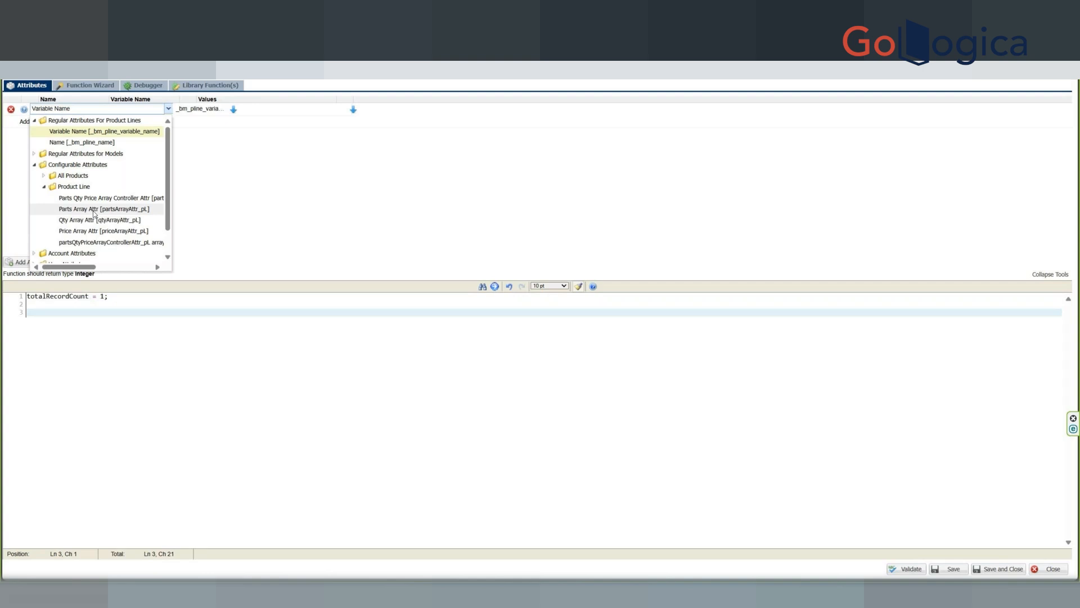
left_click(94, 209)
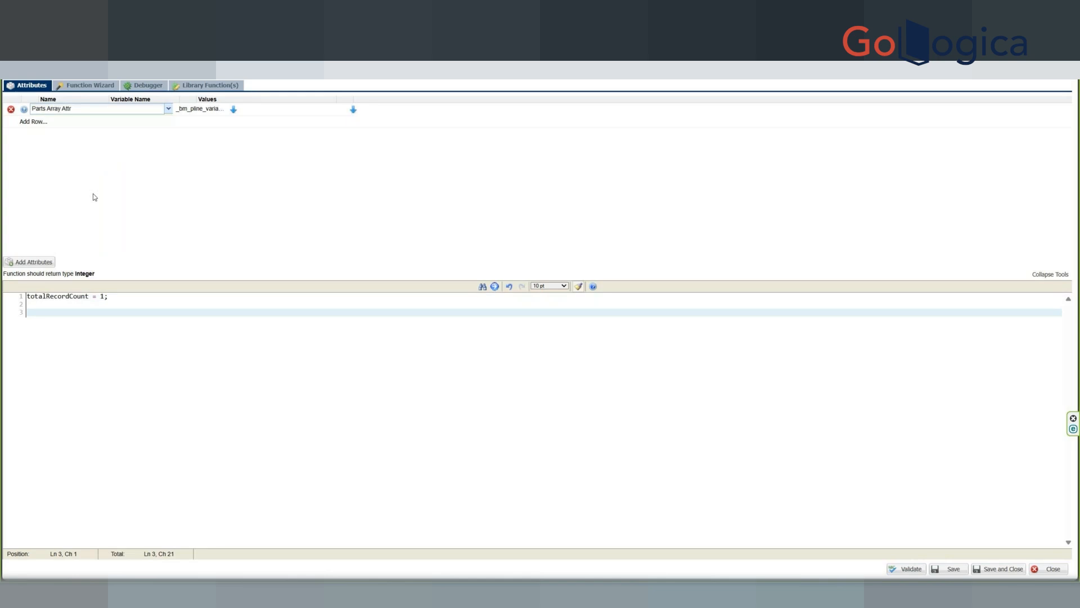
left_click(208, 111)
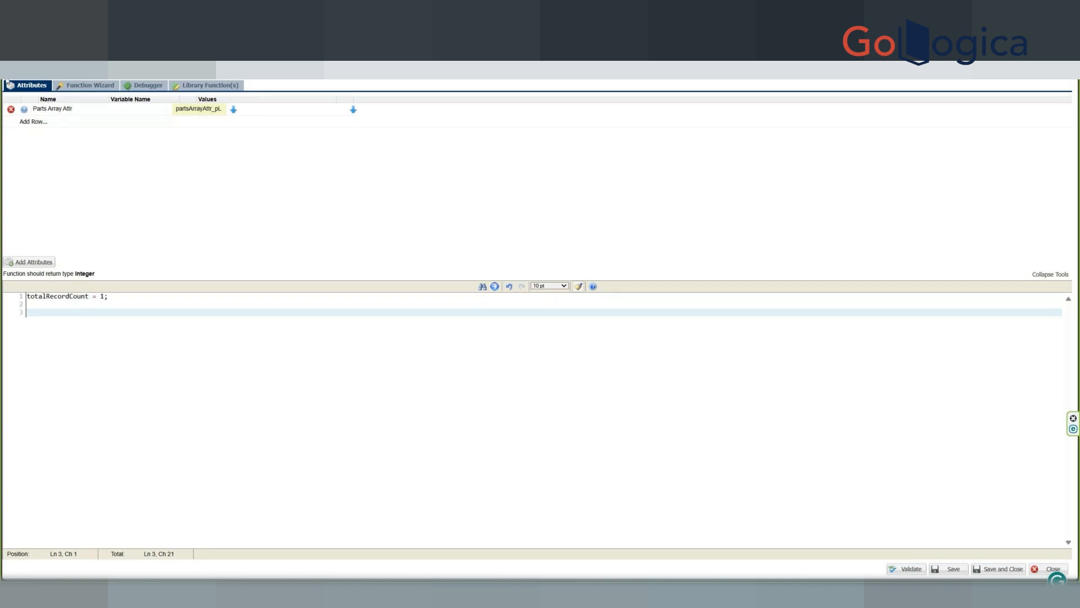
left_click(12, 109)
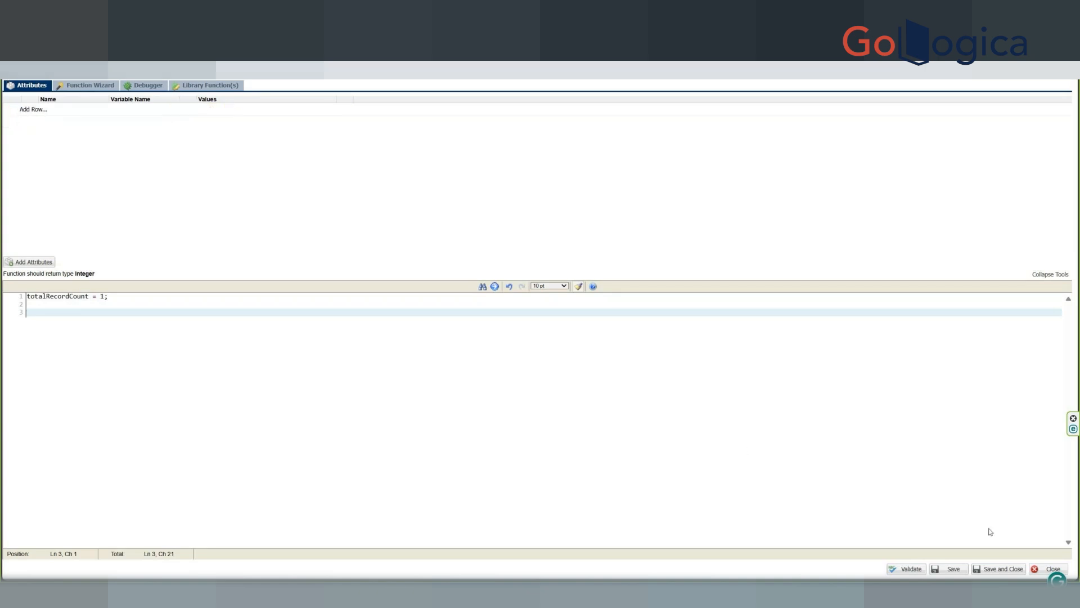
left_click(988, 570)
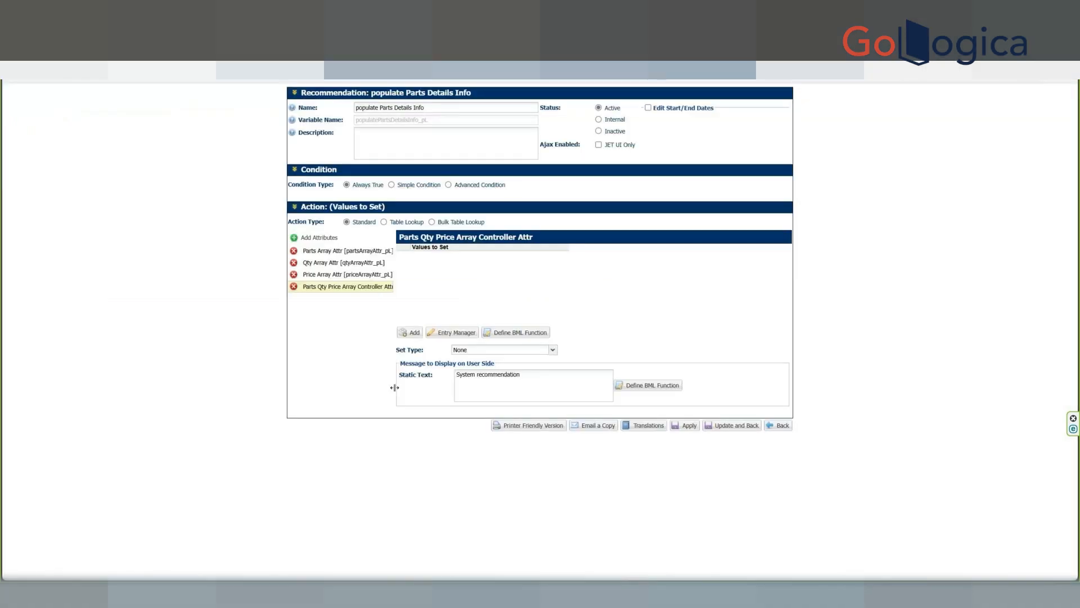
Copy the entire BML code of the Parts Array Attr value function and close its editor.
left_click(335, 275)
left_click(336, 251)
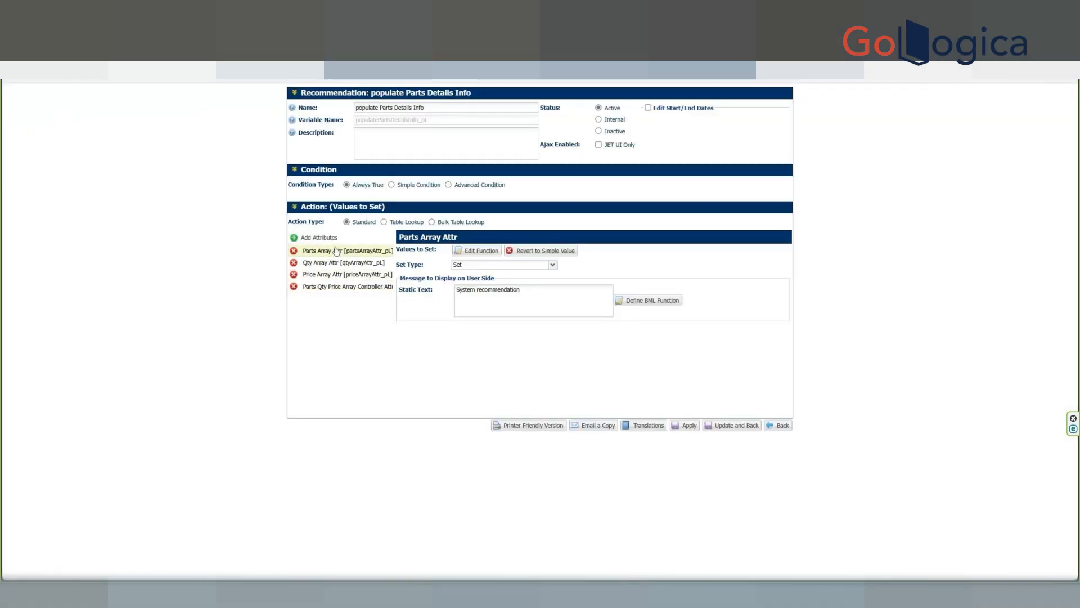
left_click(671, 302)
left_click(1050, 569)
left_click(473, 251)
key("ctrl+a")
key("ctrl+c")
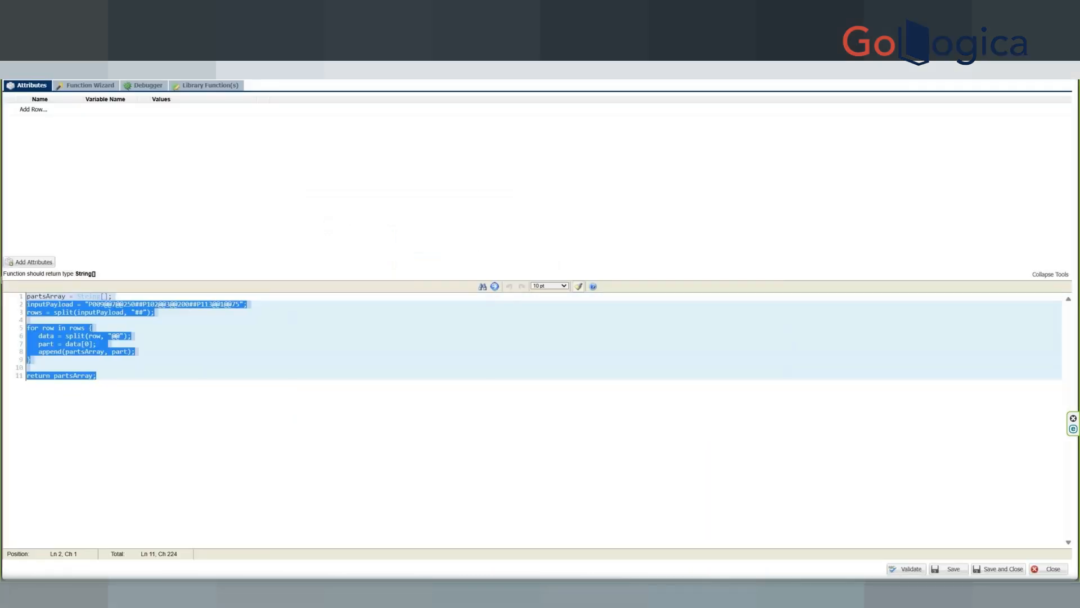
left_click(1018, 571)
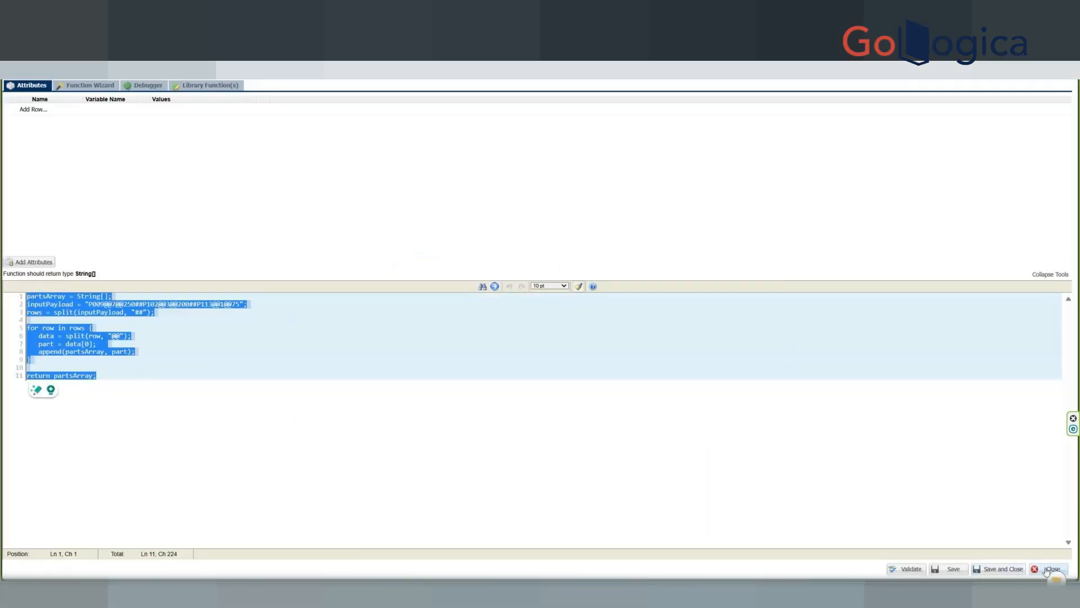
Paste the copied code into the Parts Qty Price Array Controller Attr function and replace its first line with totalRecordCount = 1;.
left_click(335, 287)
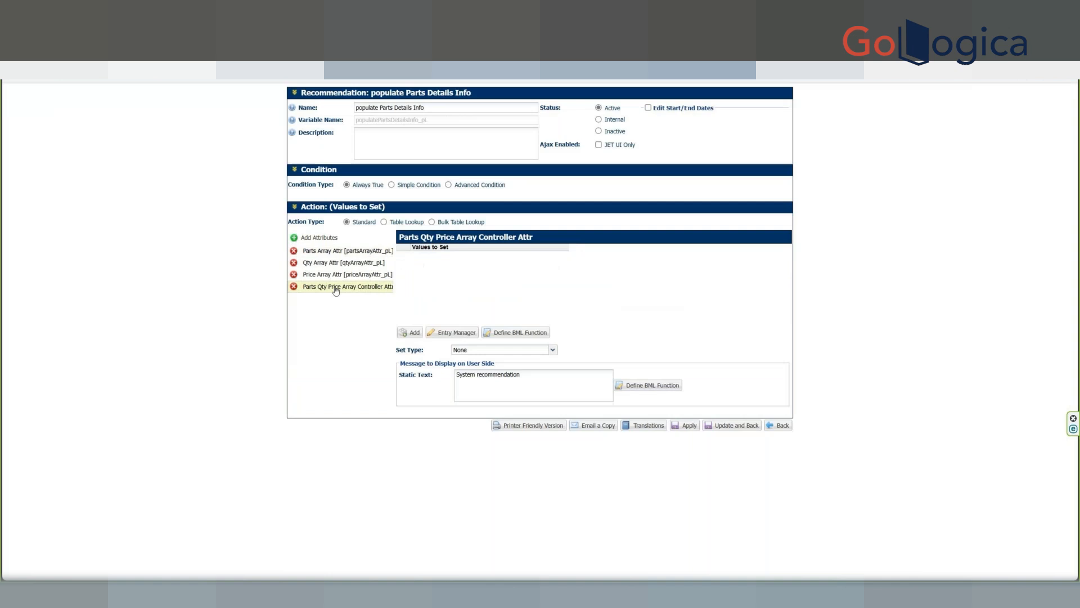
left_click(506, 333)
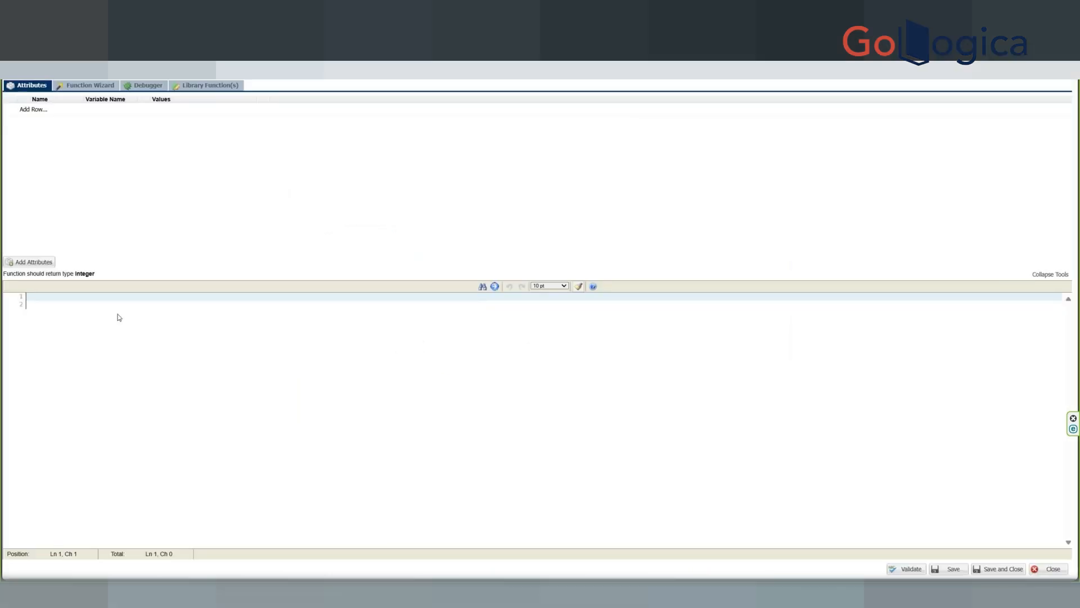
key("ctrl+v")
left_click_drag(112, 296, 1, 287)
key("Delete")
key("Return")
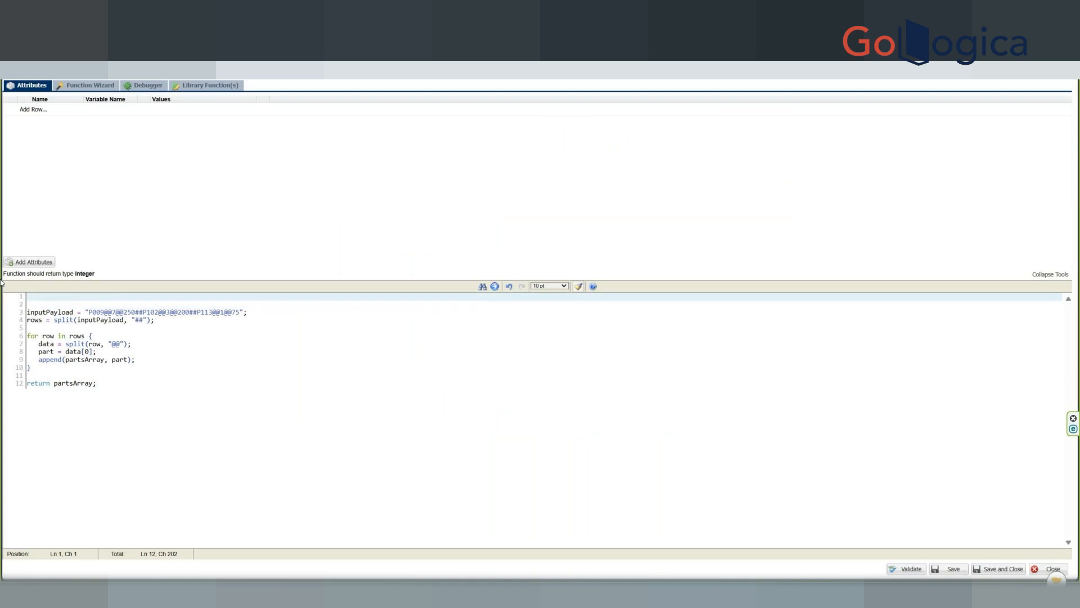
type("totalRecordCount = 1;")
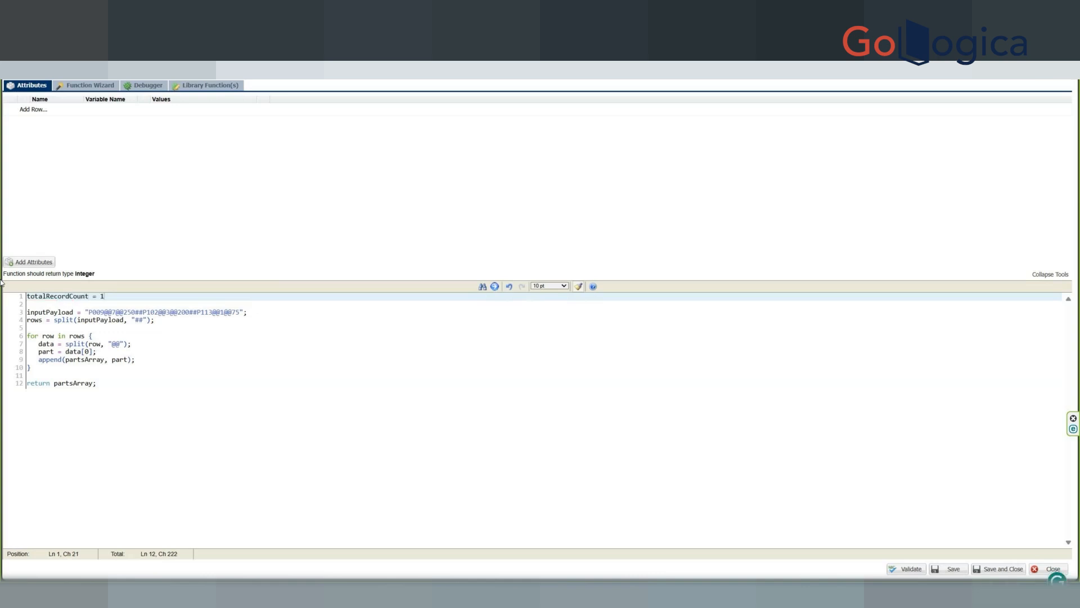
Replace the body of the for loop with totalRecordCount = totalRecordCount + 1;.
left_click(47, 297)
double_click(85, 298)
key("ctrl+c")
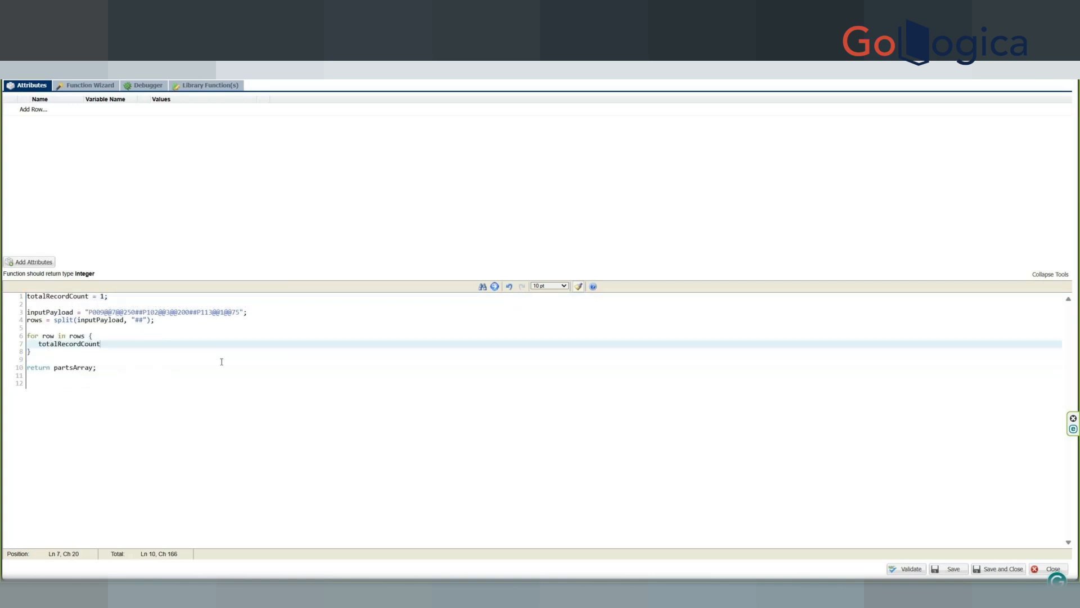
type("++;")
key("BackSpace")
key("BackSpace")
type("= totalRecordCount")
type(" + 1")
key("End")
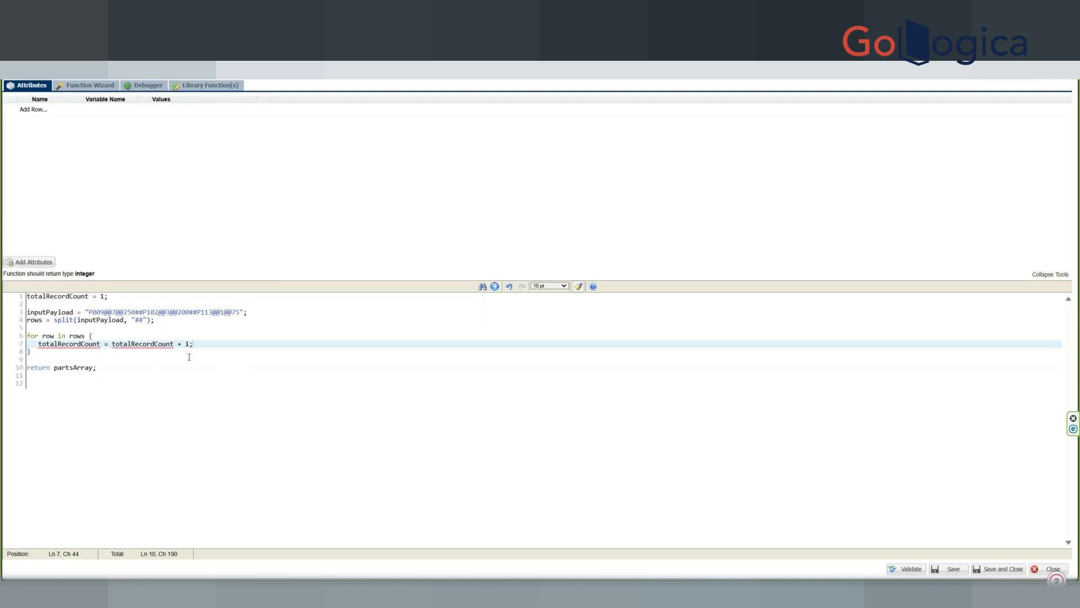
Make the function return totalRecordCount instead of partsArray.
key("Down")
key("Down")
key("Down")
key("Left")
key("ctrl+shift+Left")
key("ctrl+v")
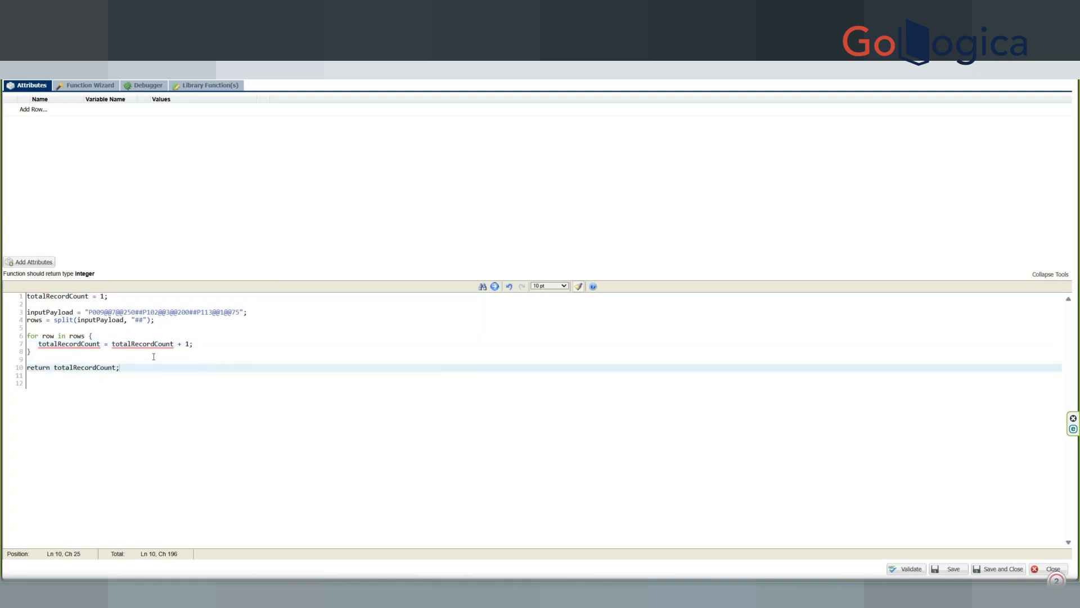
Rename the variable that receives the split inputPayload to rowsArray.
left_click(203, 327)
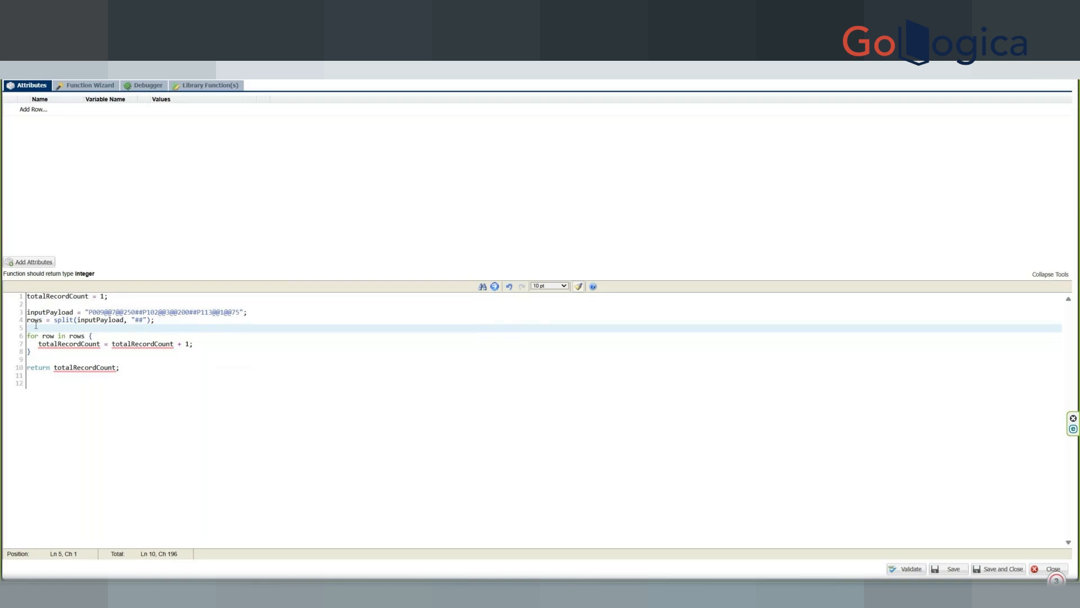
left_click_drag(42, 321, 27, 319)
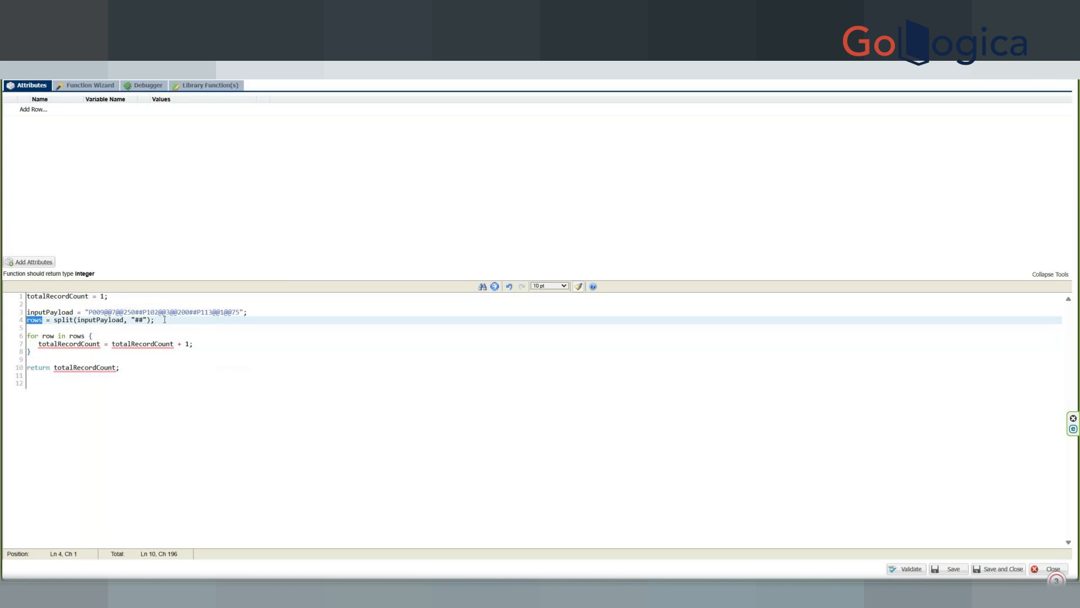
left_click(43, 320)
left_click_drag(43, 320, 13, 324)
key("End")
left_click_drag(41, 322, 28, 323)
left_click(120, 368)
left_click(42, 321)
type("Array")
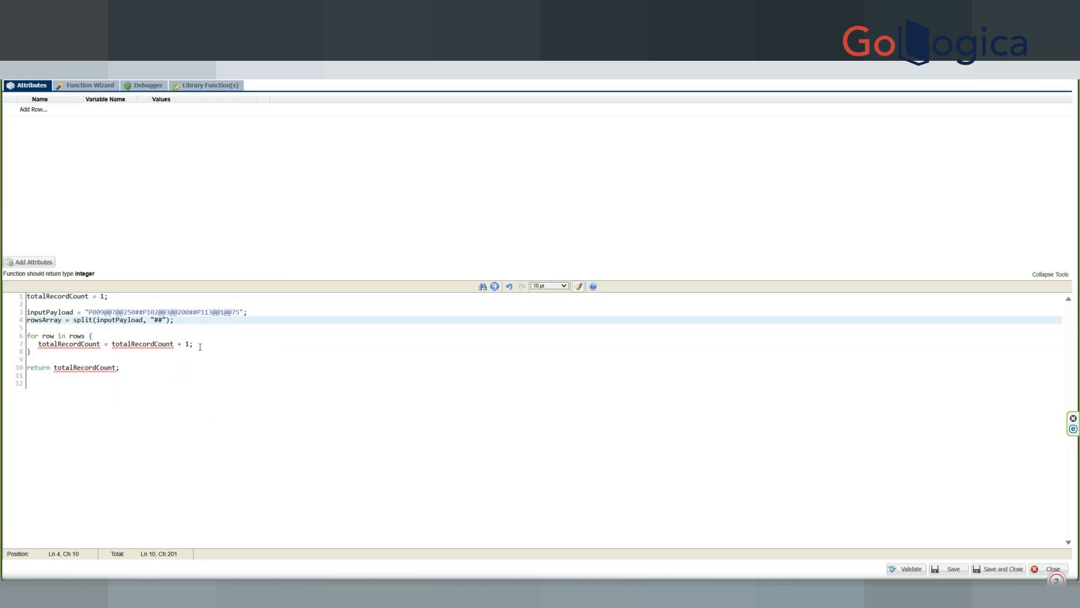
key("End")
Delete the for loop and its surplus blank line from the function.
left_click_drag(62, 320, 15, 323)
left_click_drag(31, 352, 9, 325)
key("BackSpace")
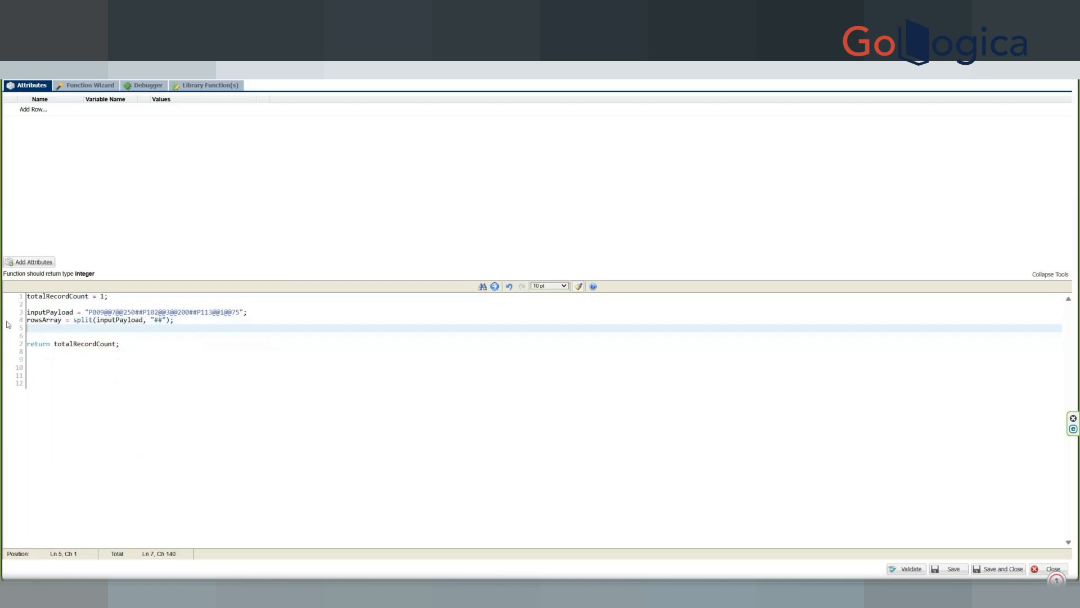
key("BackSpace")
Change the return statement to return sizeofarrray(rowsArray);.
double_click(91, 336)
type("rowsArray")
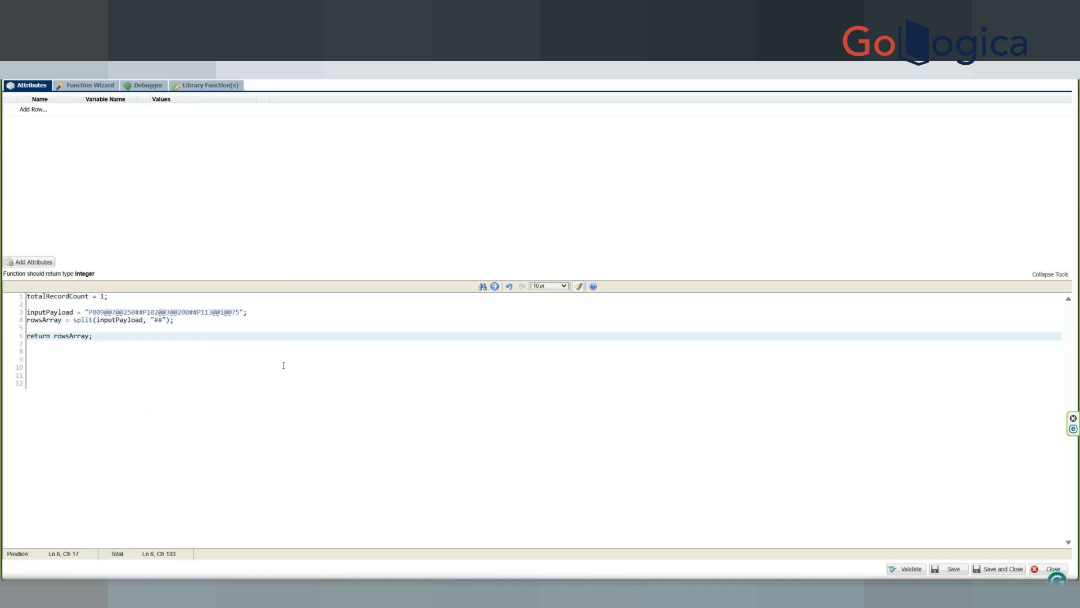
type(".")
key("ctrl+Left")
type("sizeofarrray")
key("Delete")
type("(")
key("End")
key("Left")
type(")")
Move the sizeofarrray(rowsArray) expression from the return statement into a new if line below the split.
key("Right")
key("Left")
key("shift+Left")
key("shift+Left")
key("shift+Left")
key("shift+Left")
key("shift+Left")
key("shift+Left")
key("shift+Left")
key("shift+Left")
key("shift+Left")
key("shift+Left")
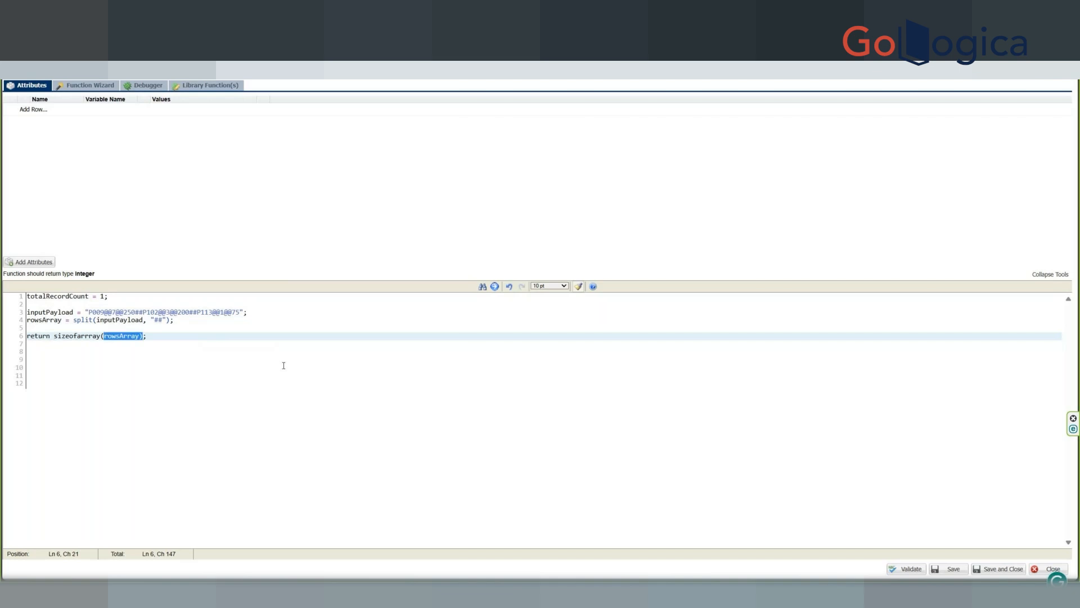
key("shift+Home")
key("ctrl+shift+Right")
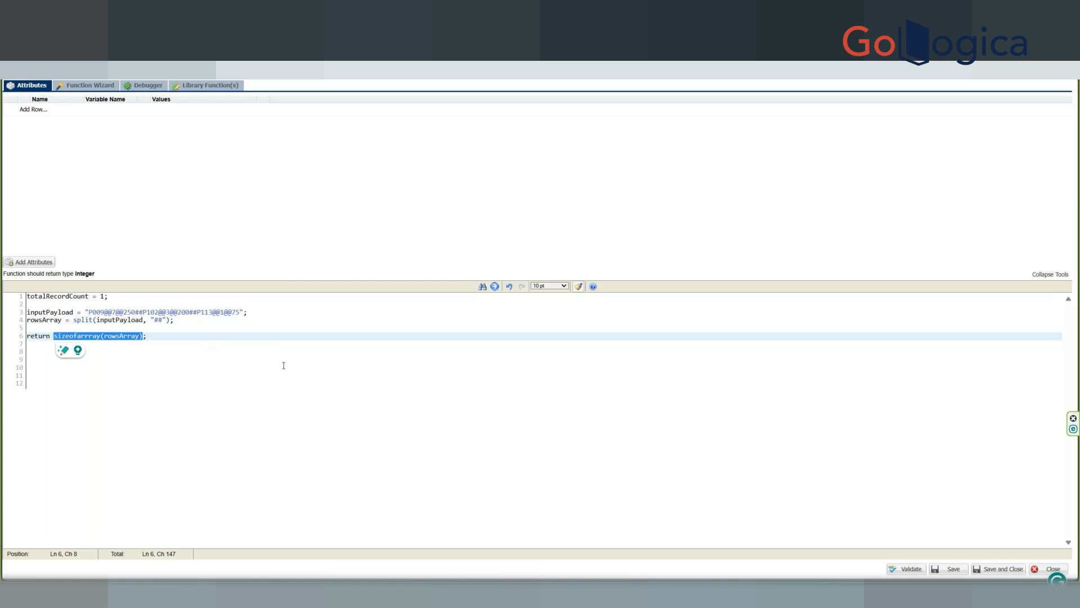
key("ctrl+x")
key("Up")
key("Up")
key("End")
key("Return")
key("Return")
type("if")
key("ctrl+v")
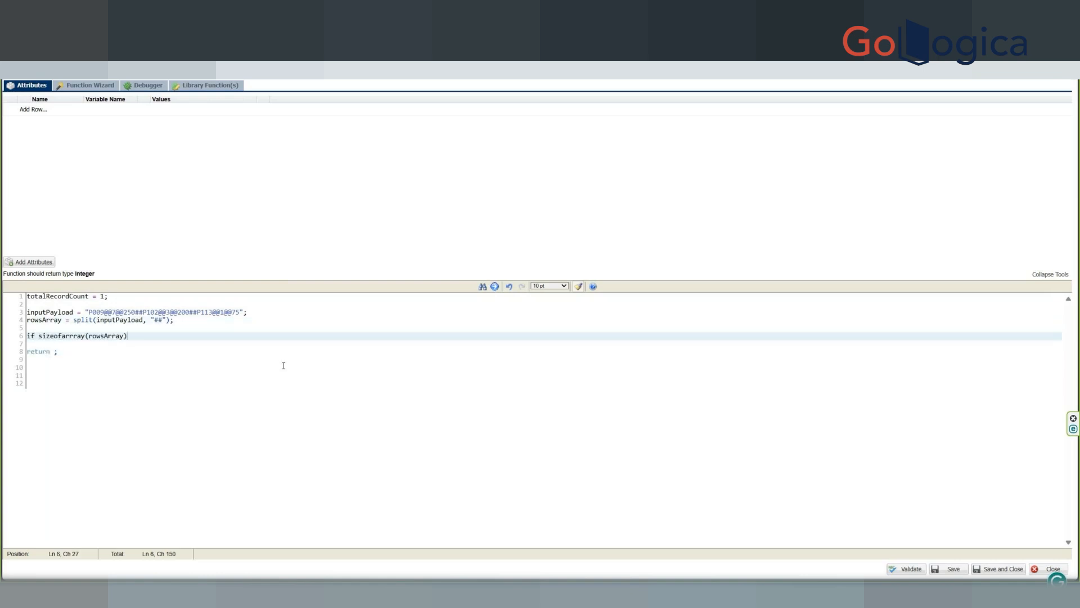
Complete the if condition with == 0 and open an empty braced block for it.
type("== 0 {")
key("Return")
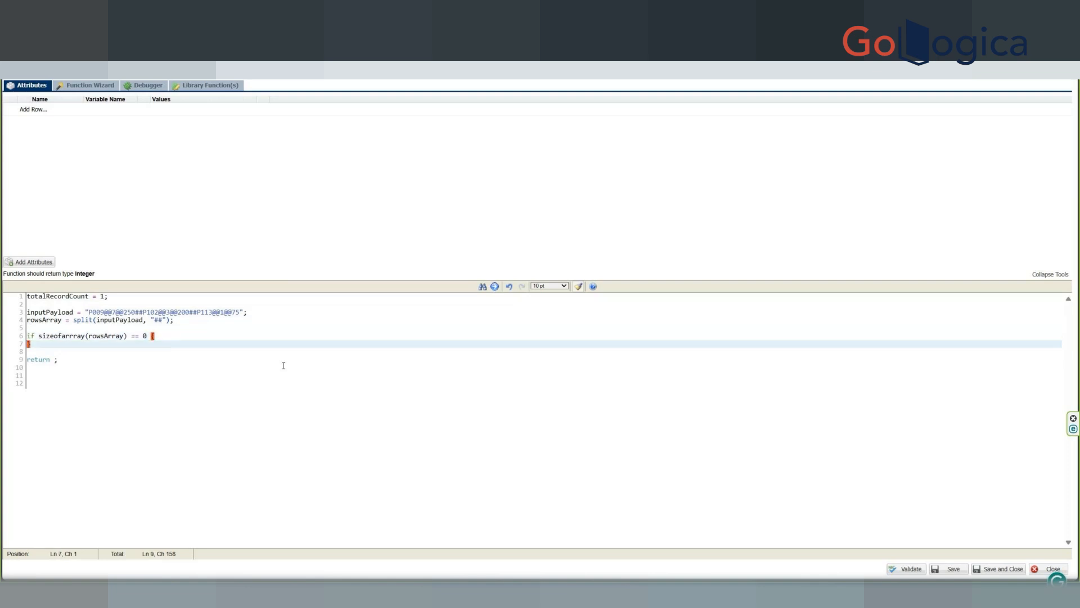
key("Return")
Fill the if block with the statement return totalRecordCount;, reusing the final return statement and the variable name from line 1.
left_click(284, 367)
key("shift+Home")
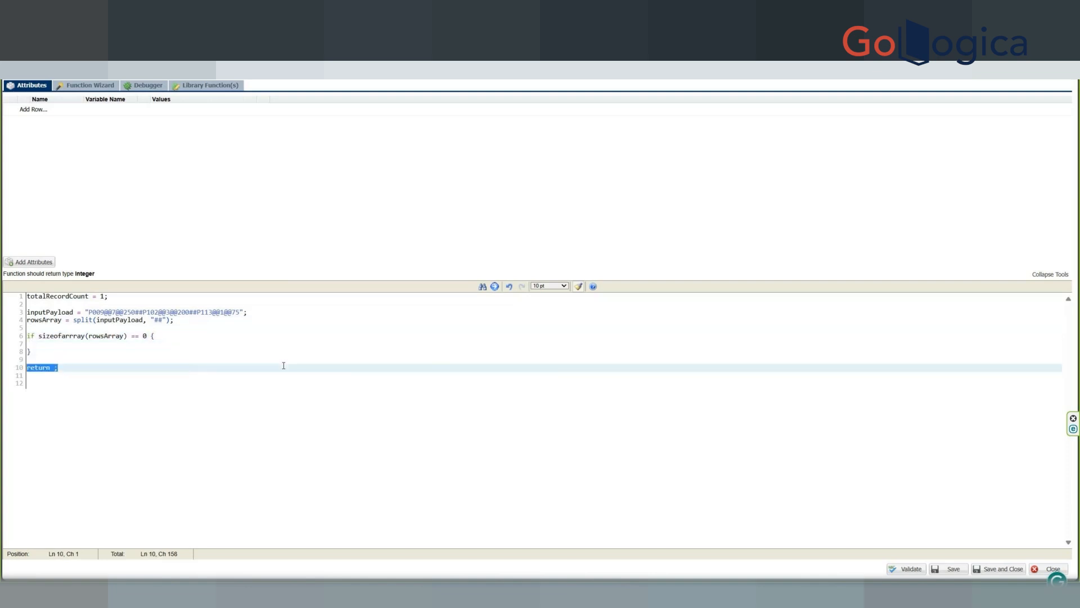
key("Up")
key("Up")
key("Up")
key("Tab")
key("ctrl+v")
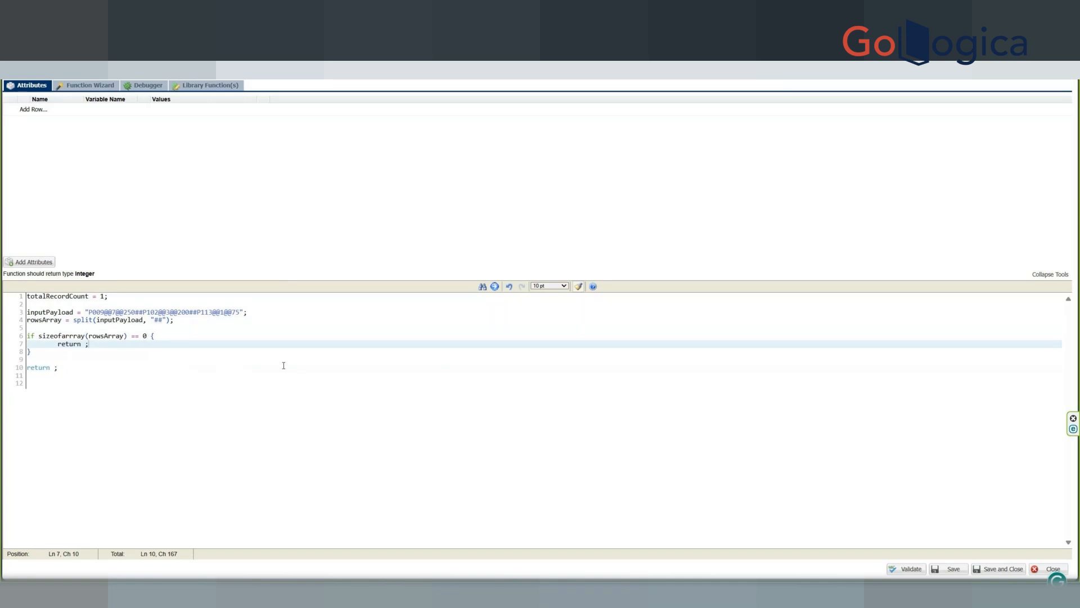
left_click(87, 297)
key("shift+Home")
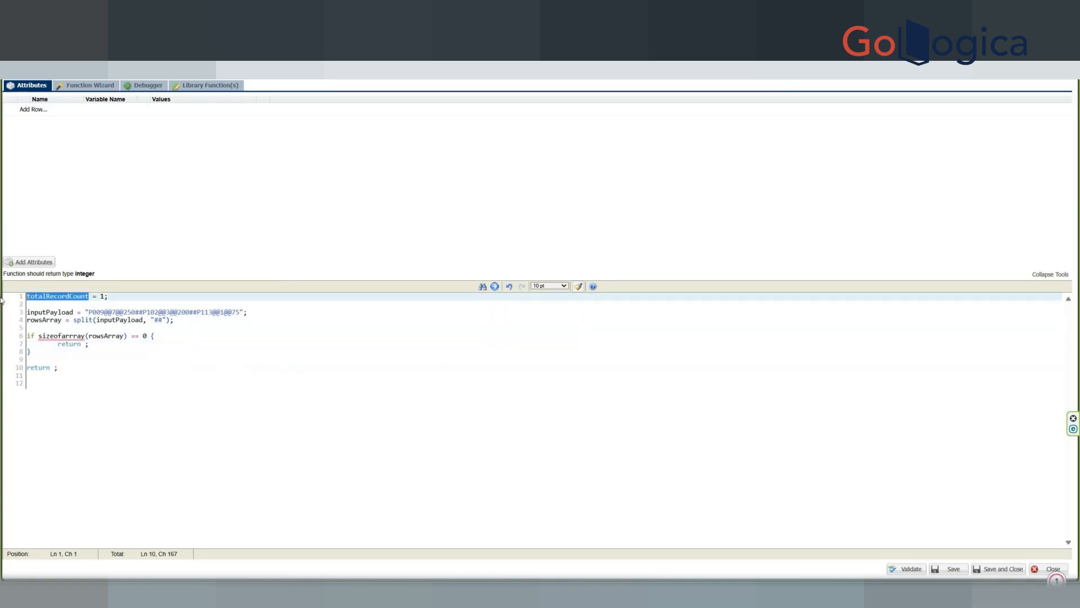
left_click(84, 343)
key("ctrl+v")
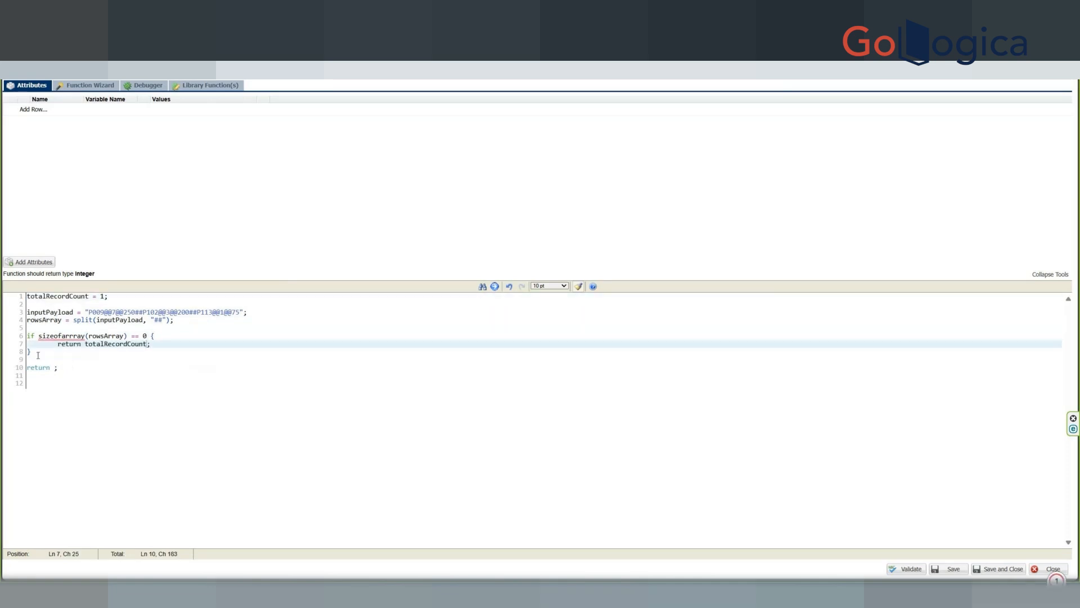
Add an else block after the if block and move the final return statement into it.
left_click(38, 354)
type("els")
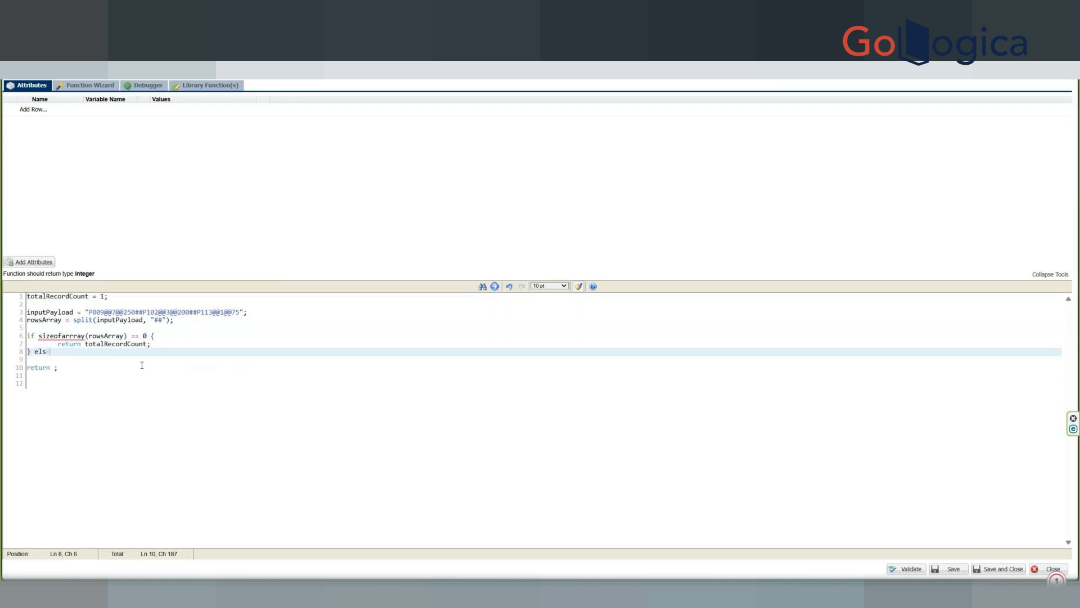
type("e  {")
key("Return")
key("Return")
key("Down")
key("Down")
key("shift+End")
key("BackSpace")
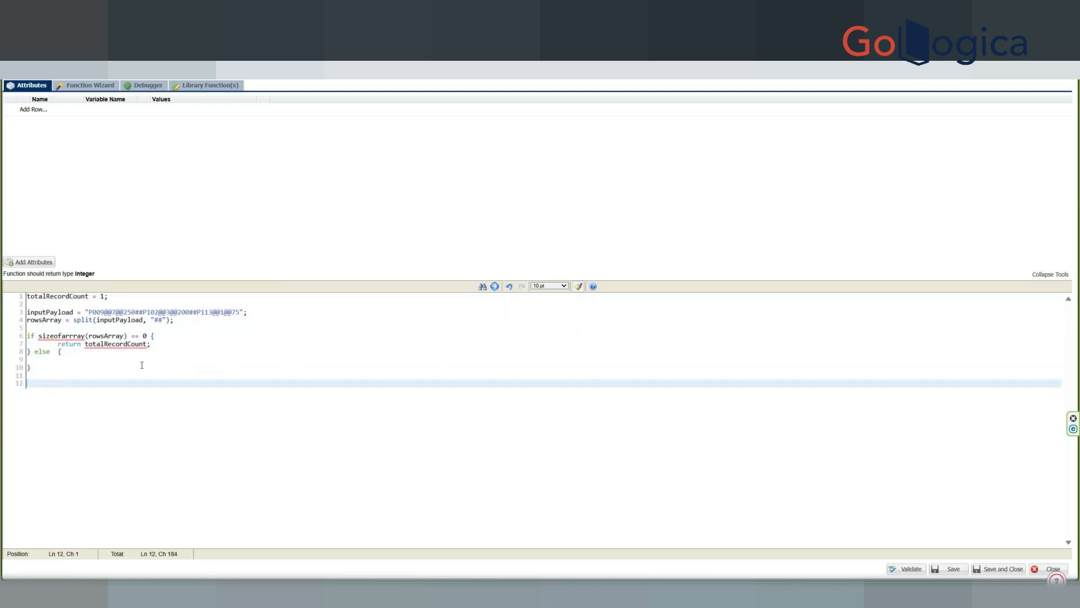
key("Up")
key("Up")
key("Up")
key("ctrl+v")
Copy sizeofarrray(rowsArray) from the if condition into the else block's return statement.
key("Up")
key("Up")
key("Up")
key("Home")
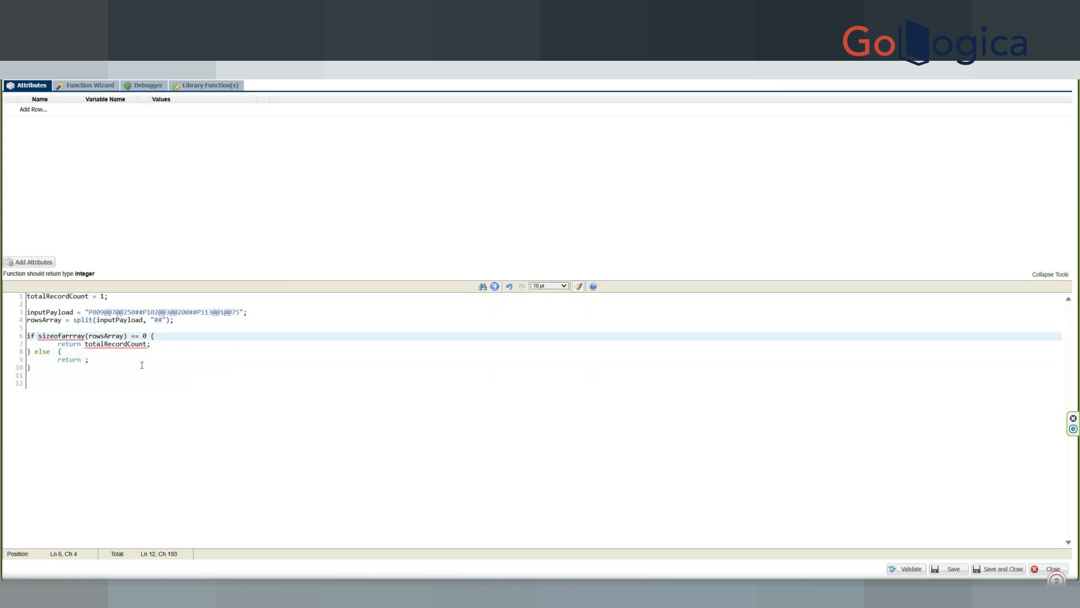
key("ctrl+shift+Right")
key("ctrl+shift+Right")
key("ctrl+shift+Right")
key("ctrl+shift+Right")
key("shift+Left")
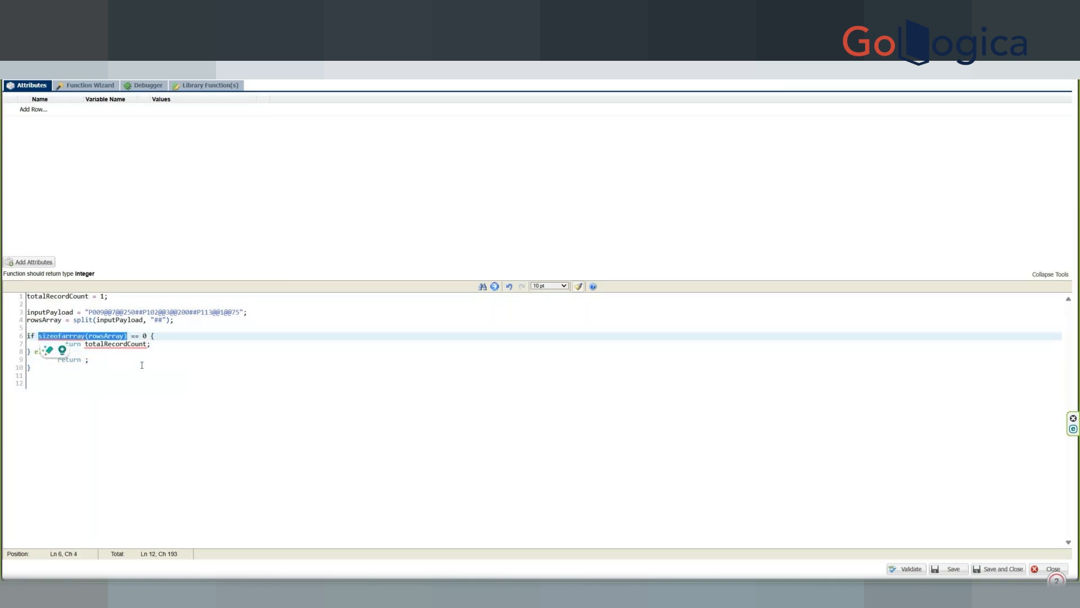
key("Down")
key("Down")
key("Down")
key("Home")
key("End")
key("Left")
key("ctrl+v")
left_click(192, 327)
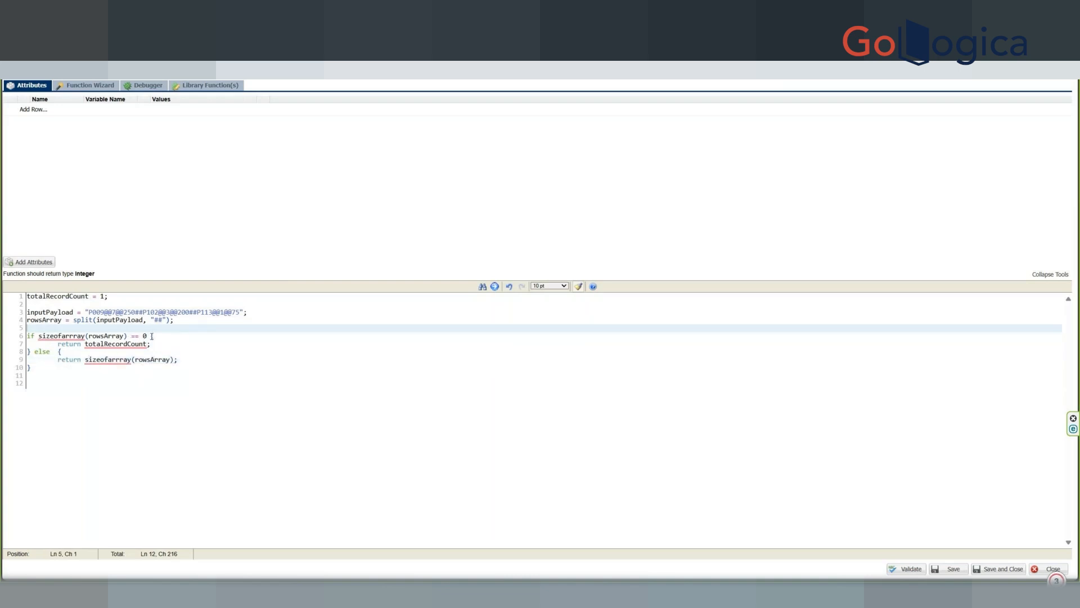
left_click(151, 335)
left_click(112, 403)
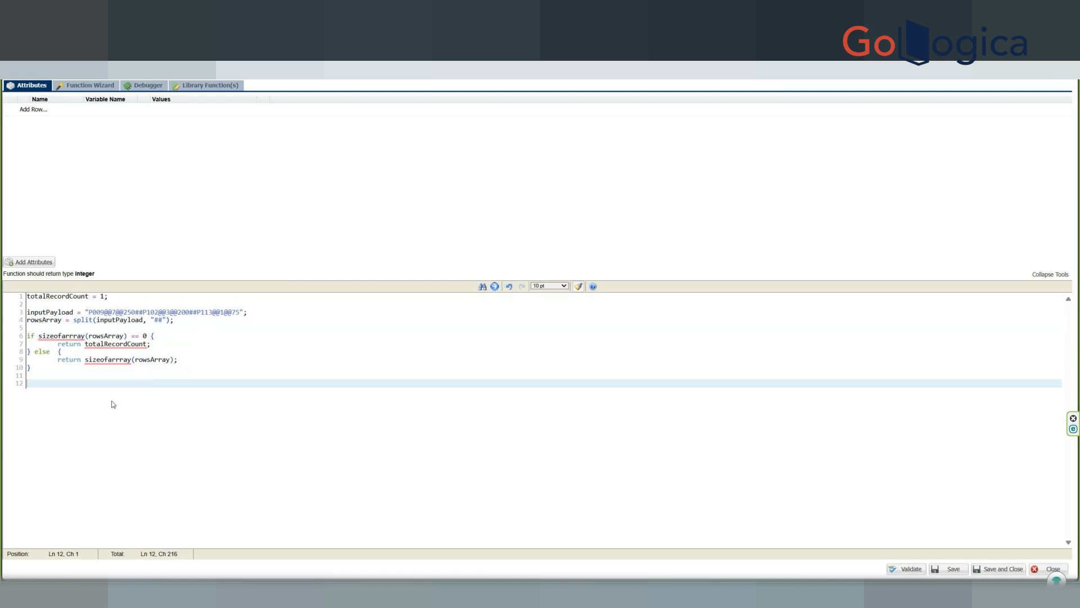
left_click(177, 320)
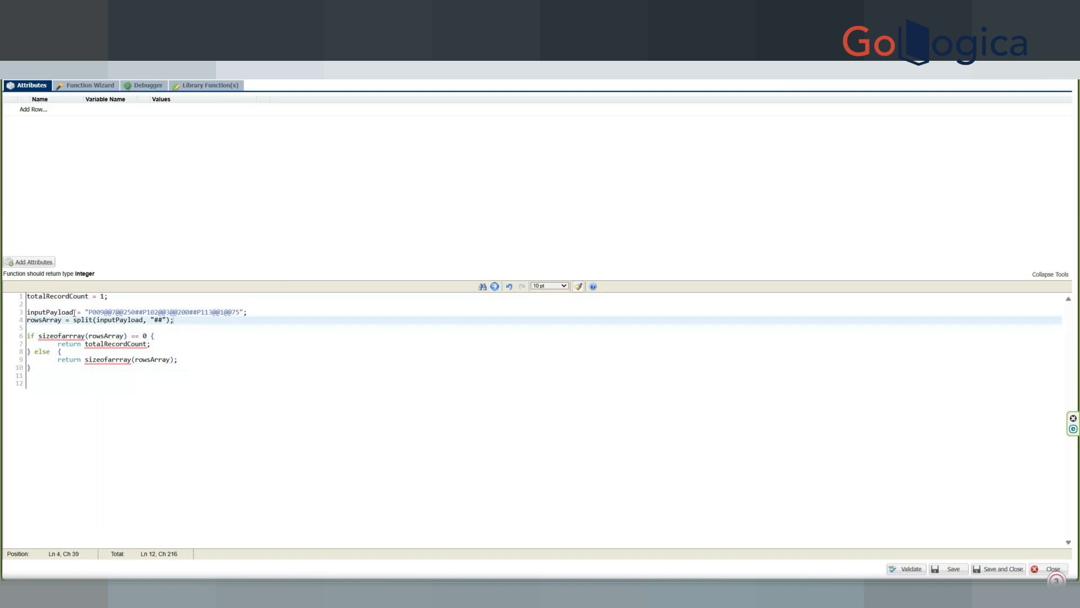
left_click_drag(59, 362, 184, 363)
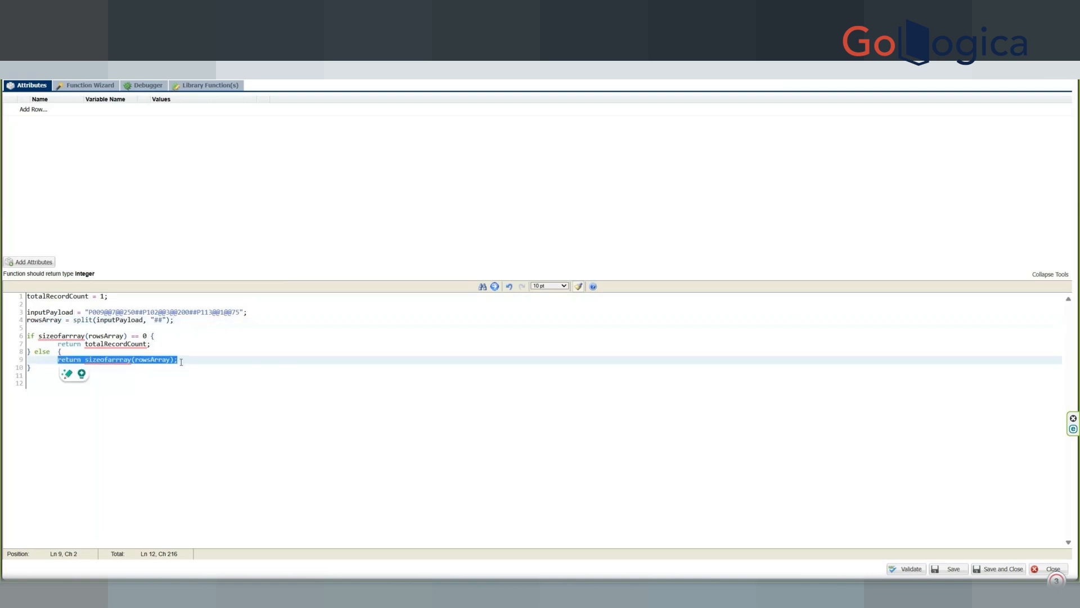
left_click(44, 373)
Comment out the totalRecordCount = 1; line with //.
left_click(129, 297)
key("Home")
type("//")
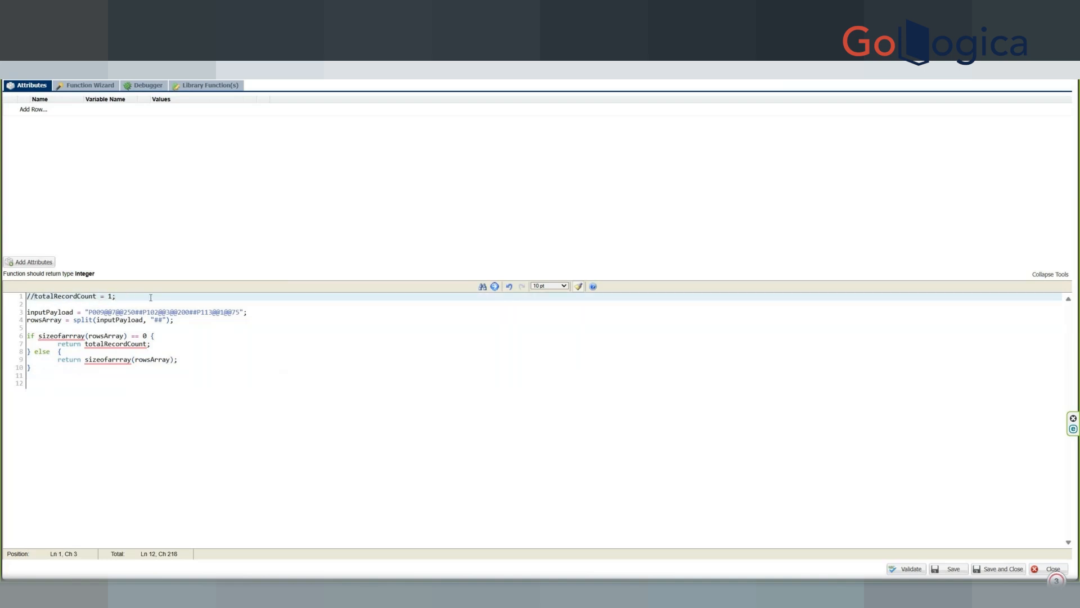
key("BackSpace")
key("BackSpace")
type("//")
Comment out the whole if/else block with /* and */ on separate lines around it.
left_click(151, 297)
key("Down")
key("Down")
key("Down")
key("Down")
key("Down")
key("Down")
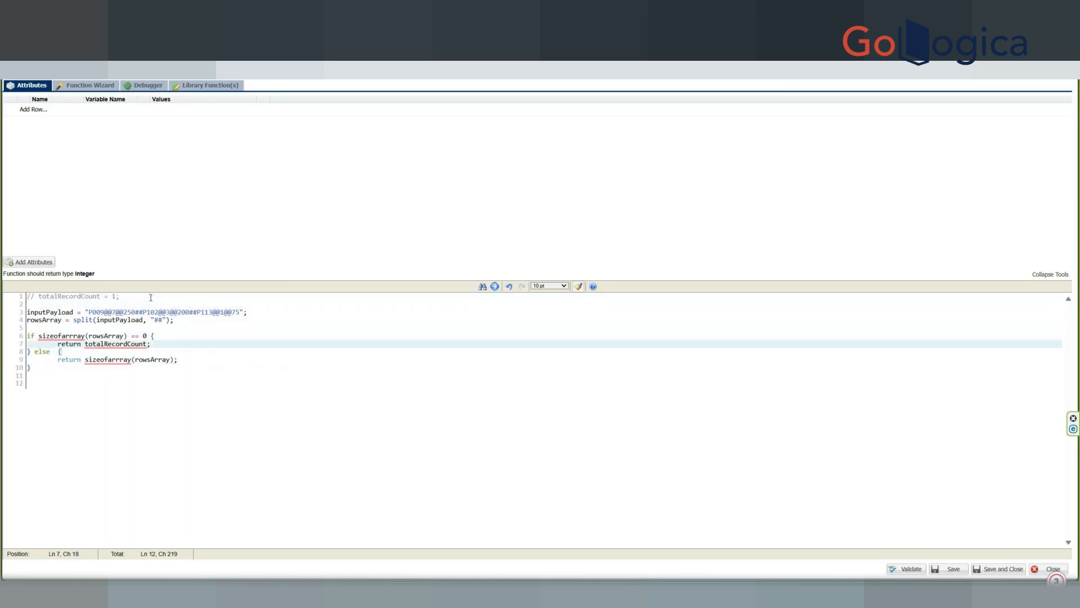
key("Up")
key("Home")
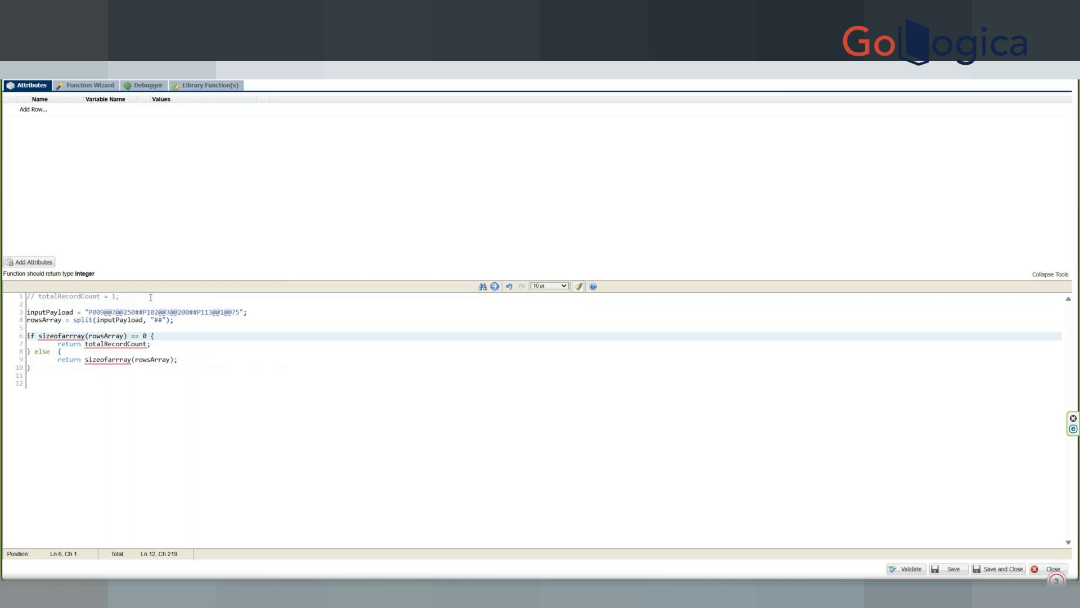
key("Return")
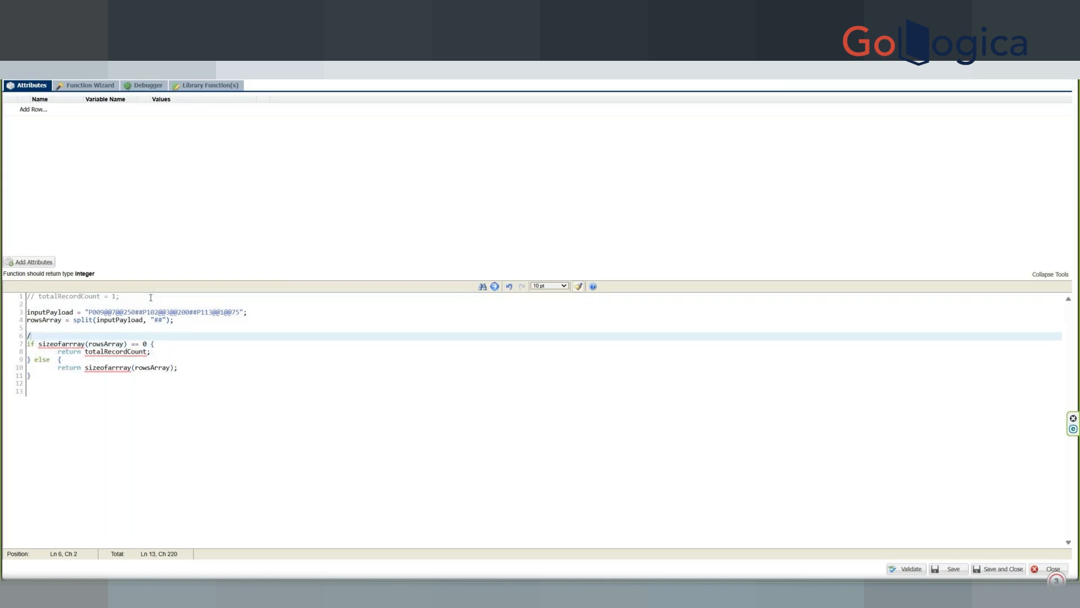
key("ctrl+End")
key("Up")
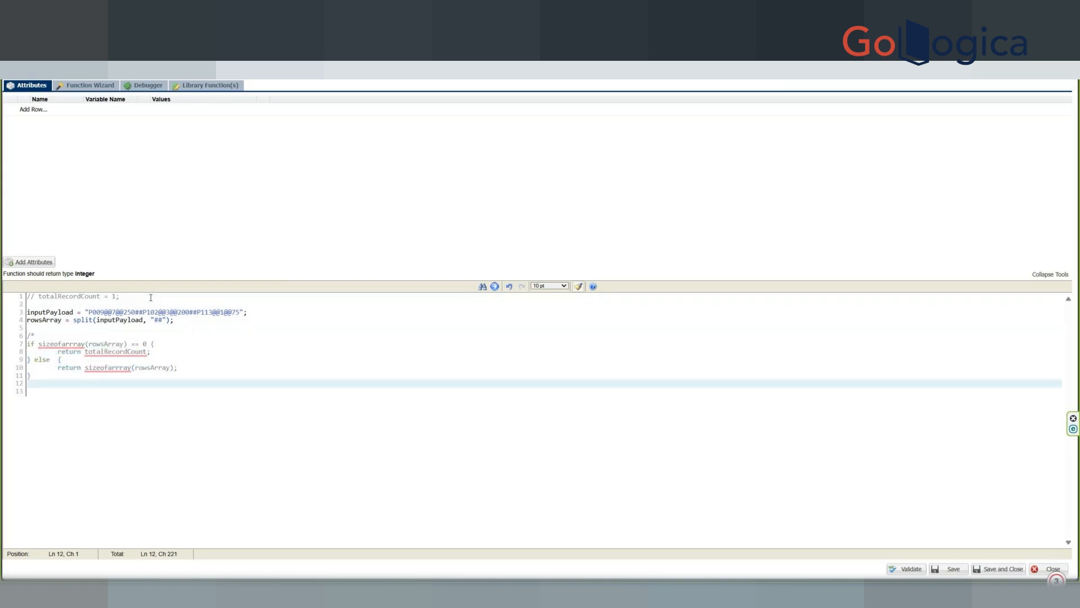
type("(")
key("BackSpace")
type("*/")
Add return sizeofarrray(rowsArray); below the commented block and validate the function.
key("Return")
key("Return")
type("return sizeofarrray(rowsArray);")
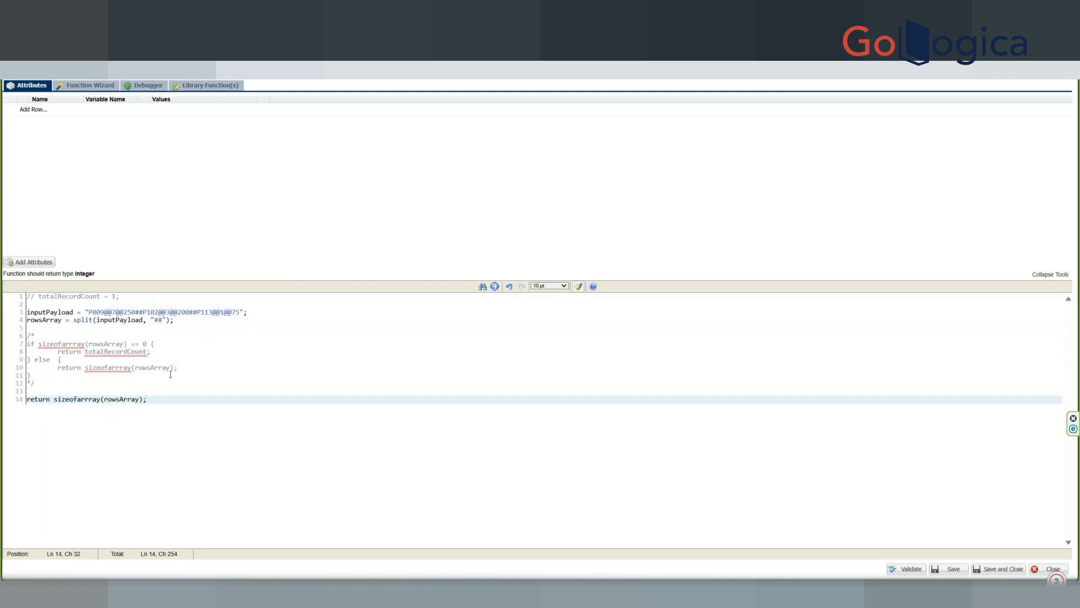
left_click(179, 319)
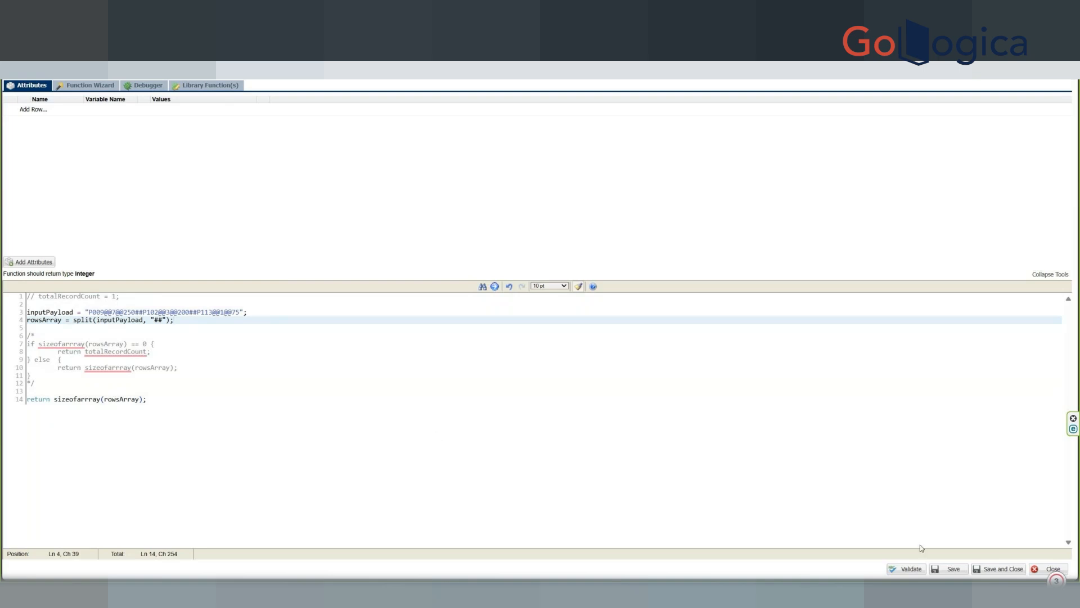
left_click(913, 569)
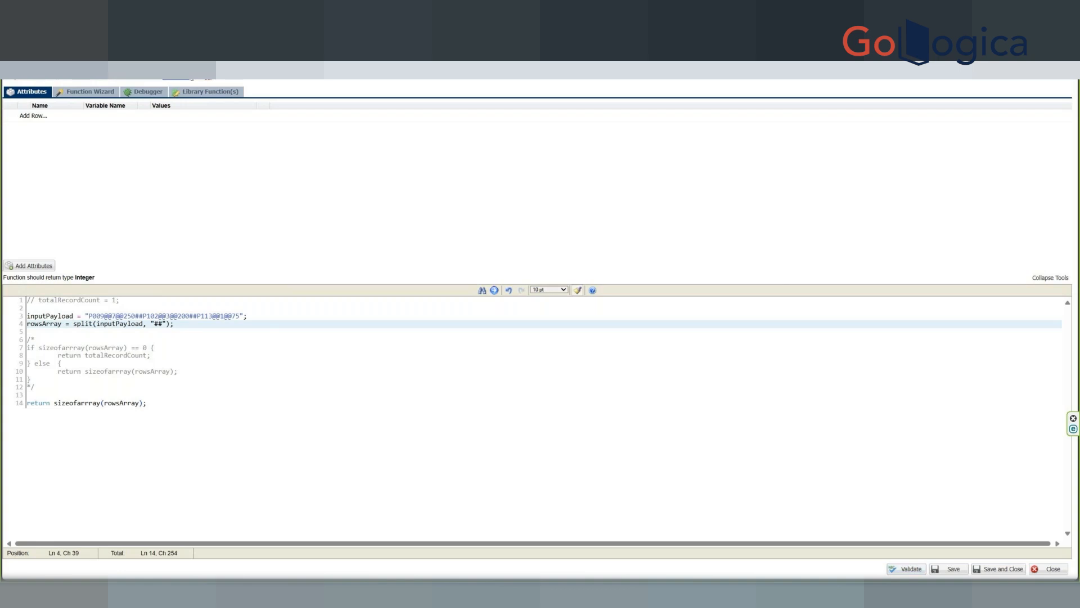
Remove the extra r from sizeofarrray in the final return statement and validate the function again.
double_click(68, 403)
left_click(195, 413)
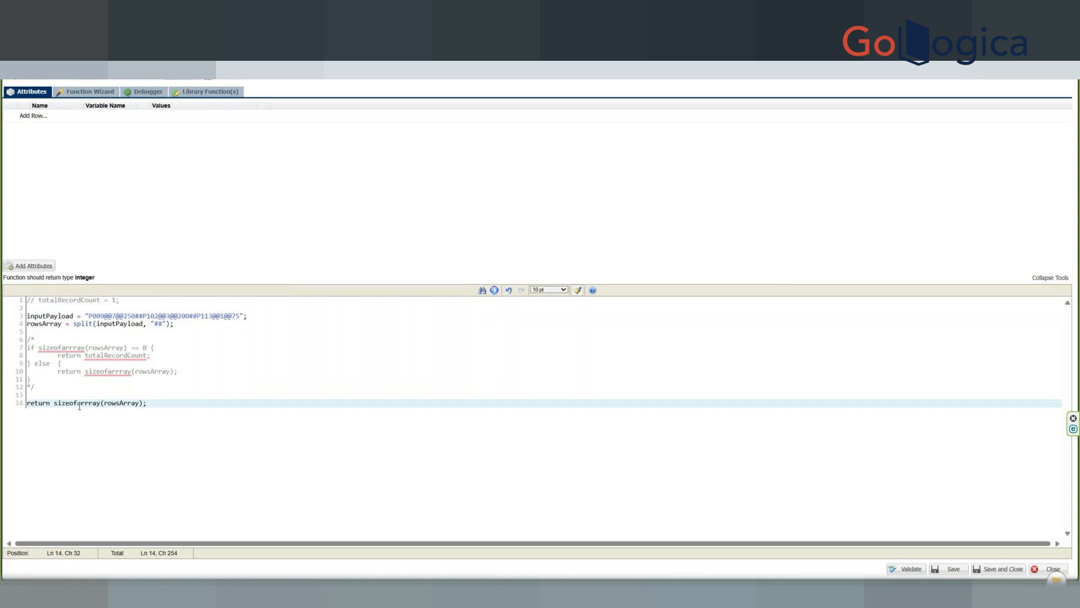
key("BackSpace")
left_click(909, 569)
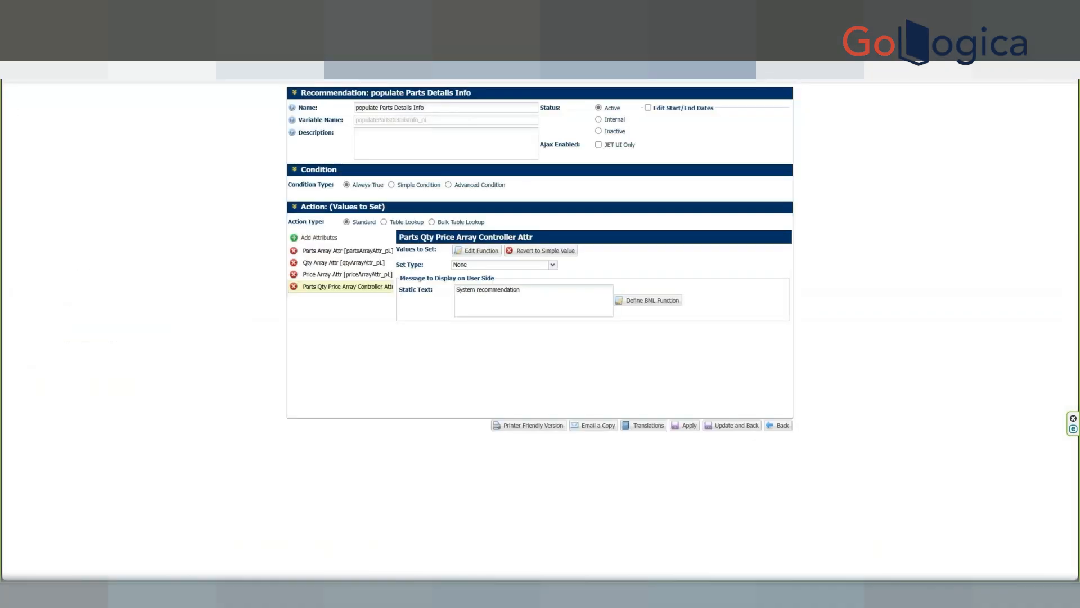
Change the set type of the Parts Qty Price Array Controller attribute and save the recommendation rule, returning to the rules list.
left_click(730, 430)
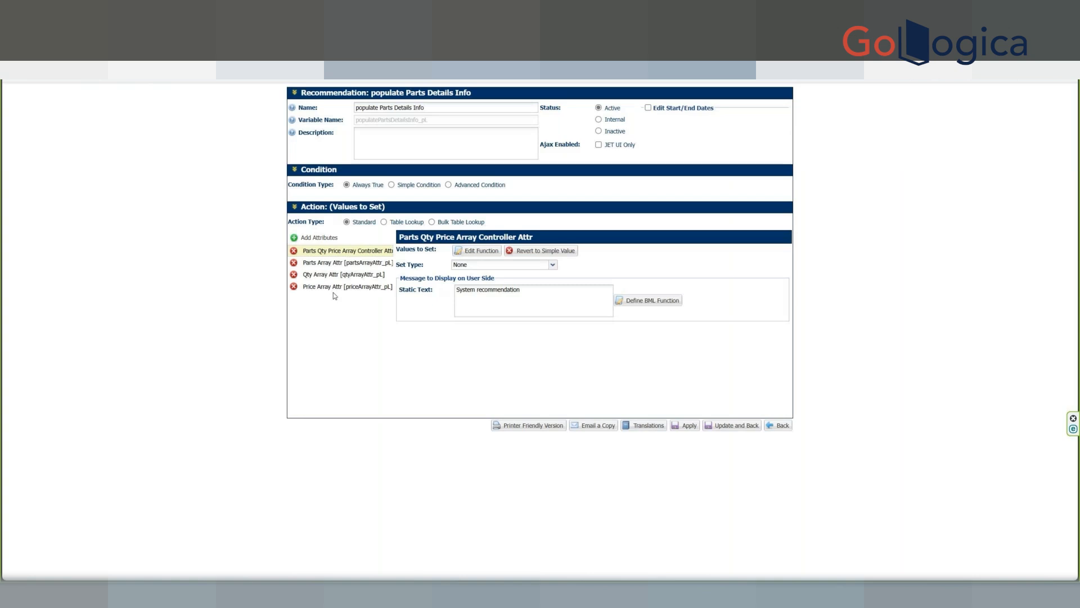
left_click(497, 265)
left_click(497, 285)
left_click(736, 428)
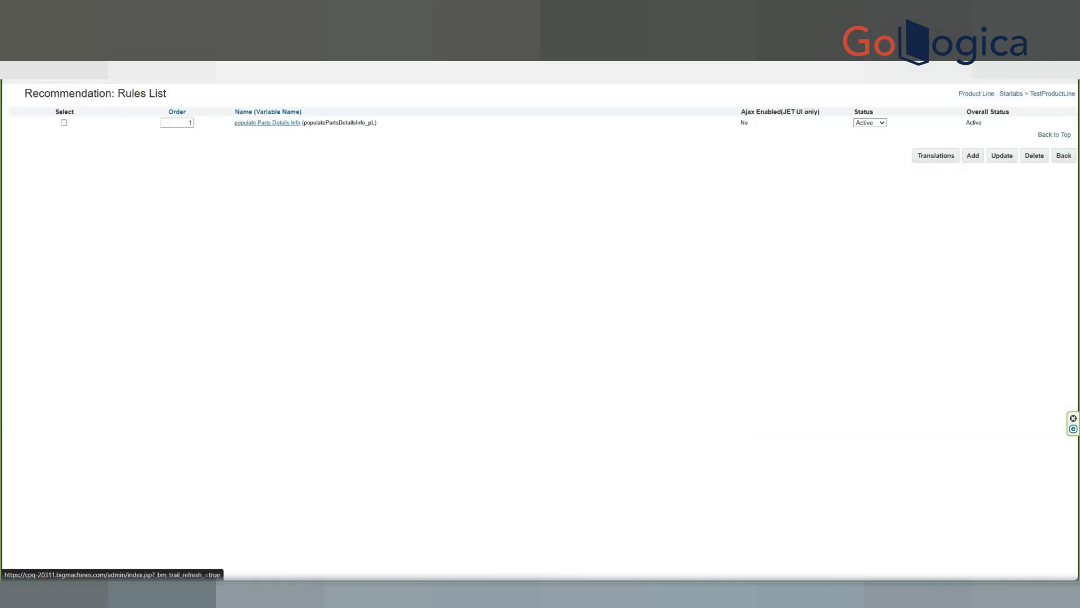
From the administration home page, open the configuration quick links of Catalog Definition and select the Starlabs product family.
left_click(265, 123)
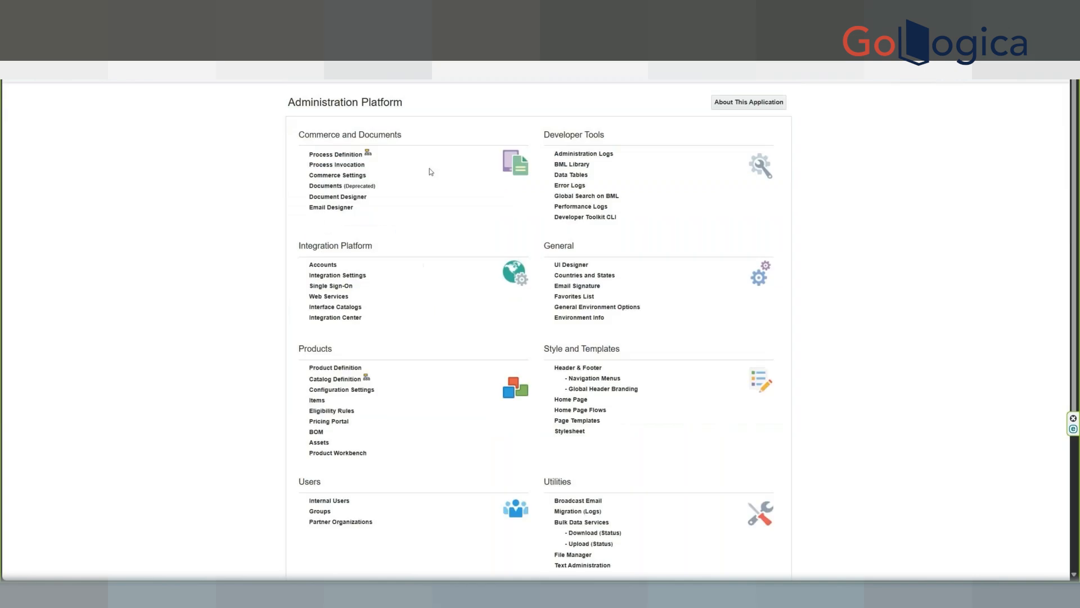
scroll(429, 167, "down", 3)
left_click(366, 273)
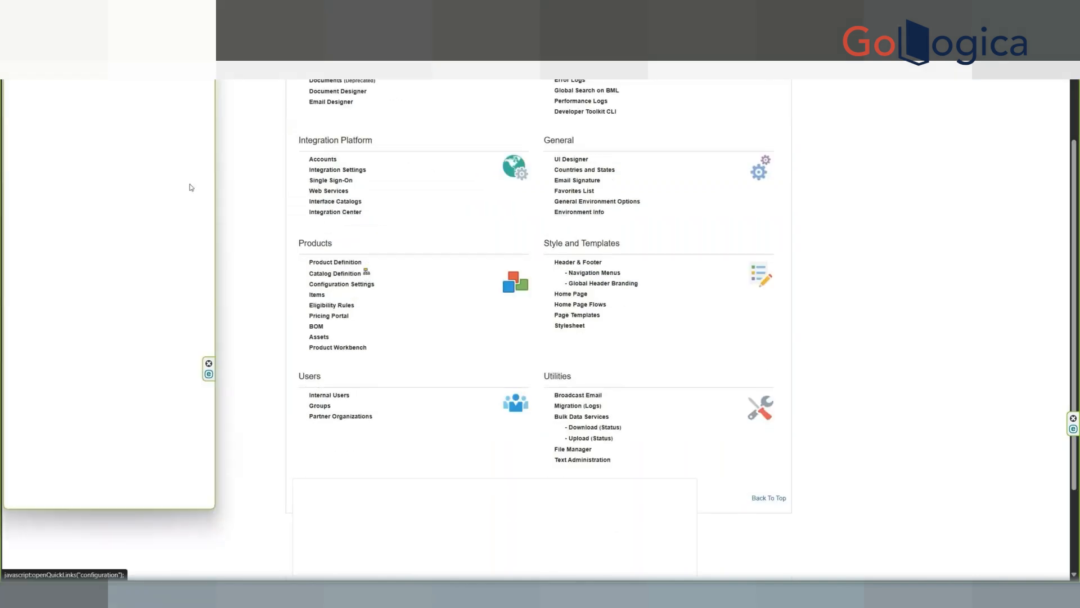
left_click(120, 115)
scroll(76, 285, "down", 5)
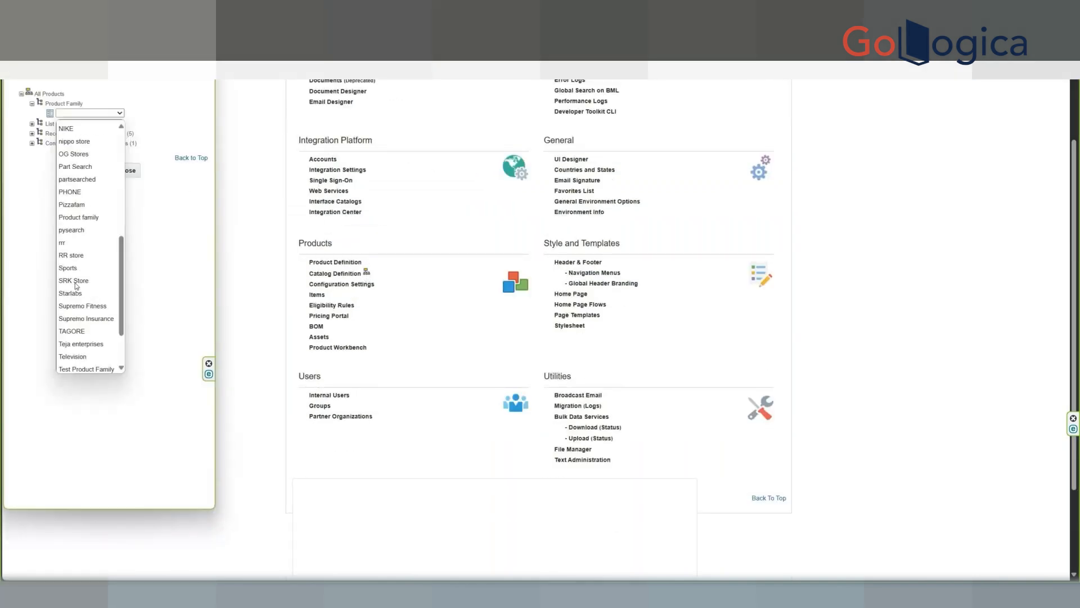
left_click(74, 292)
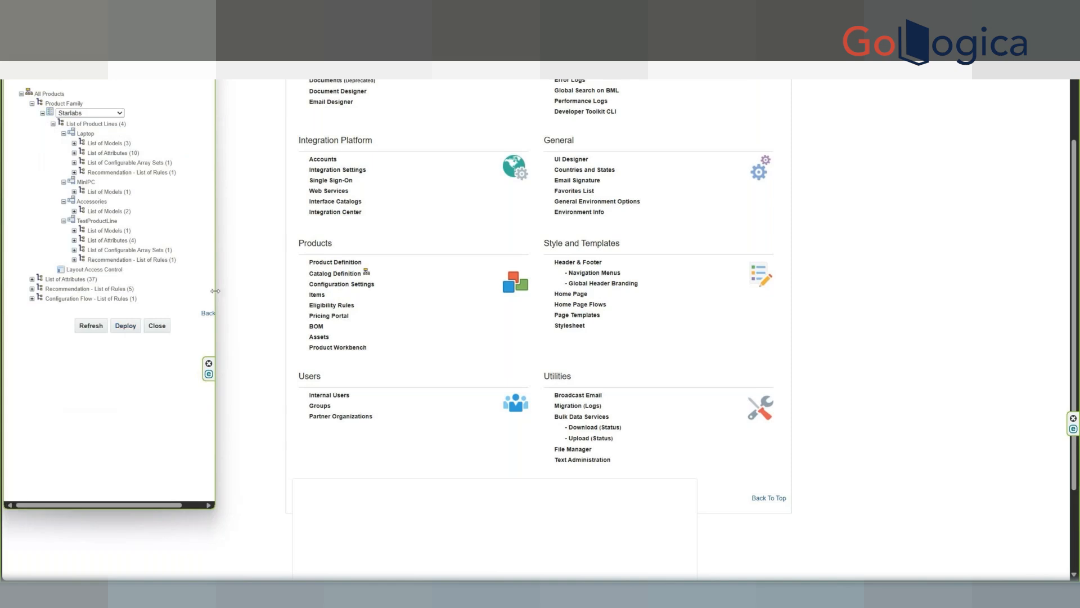
Enlarge the configuration quick links window, refresh it to check the deployment, and move it out of the way.
left_click_drag(215, 290, 379, 291)
left_click(160, 326)
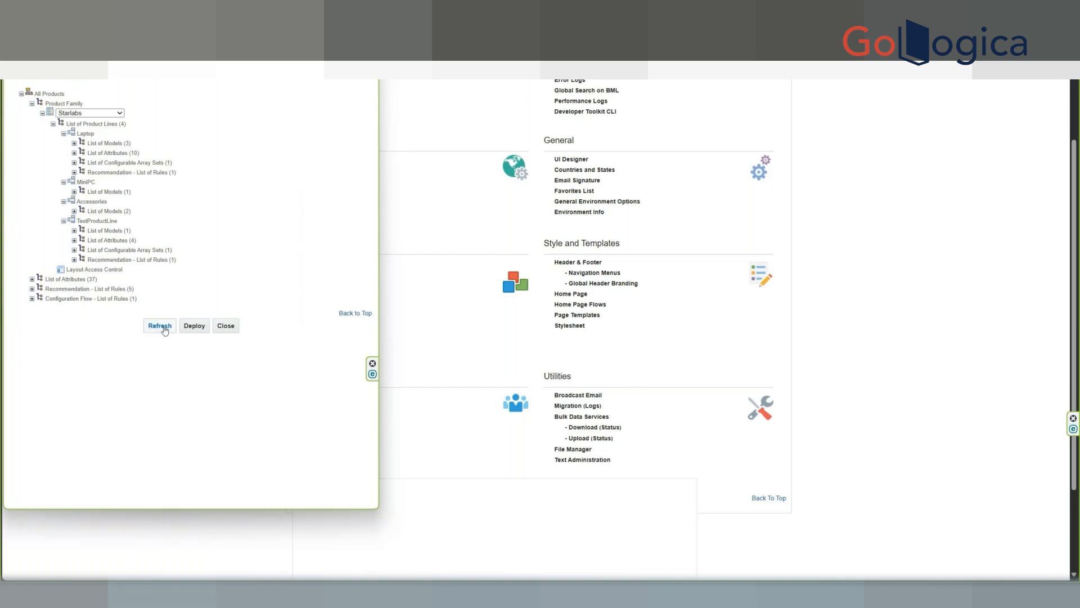
left_click(162, 328)
left_click(161, 329)
left_click_drag(191, 11, 276, 75)
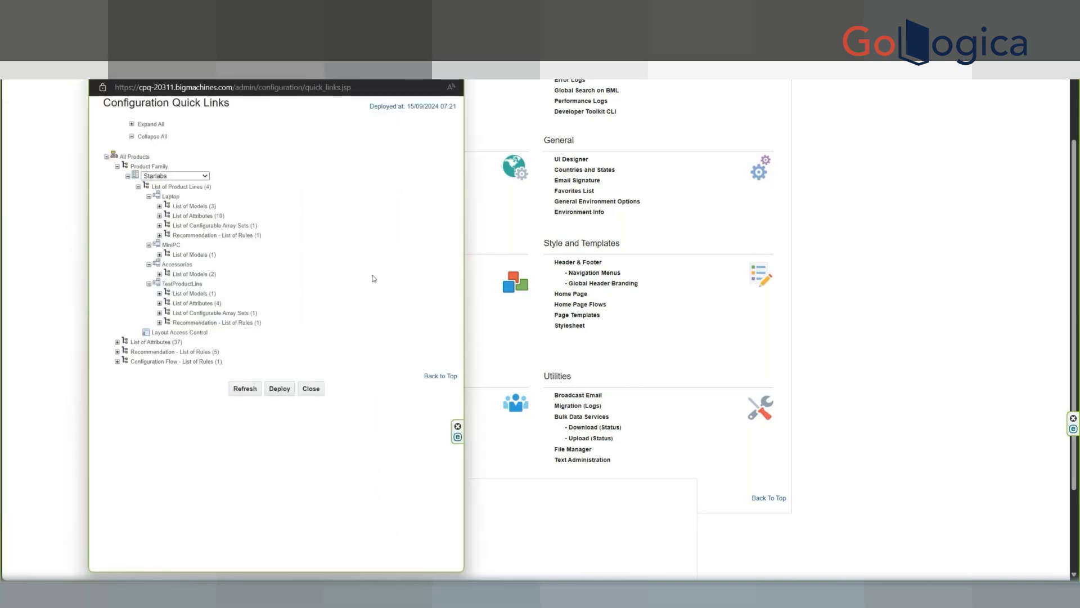
left_click(458, 75)
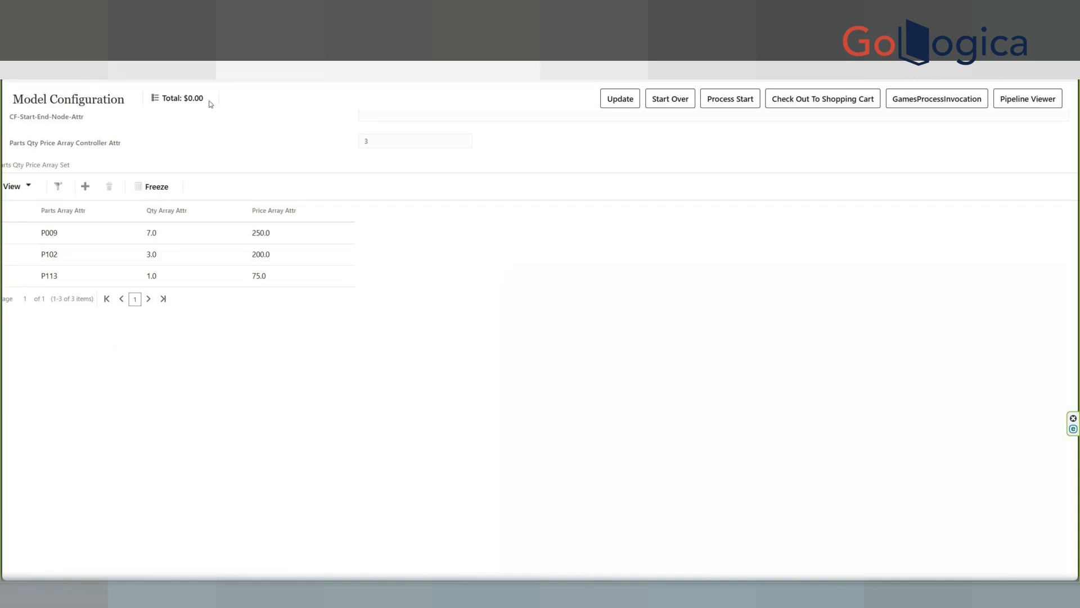
Examine the Parts Qty Price Array Controller value and the parts, quantity and price rows in the model configuration.
left_click(371, 141)
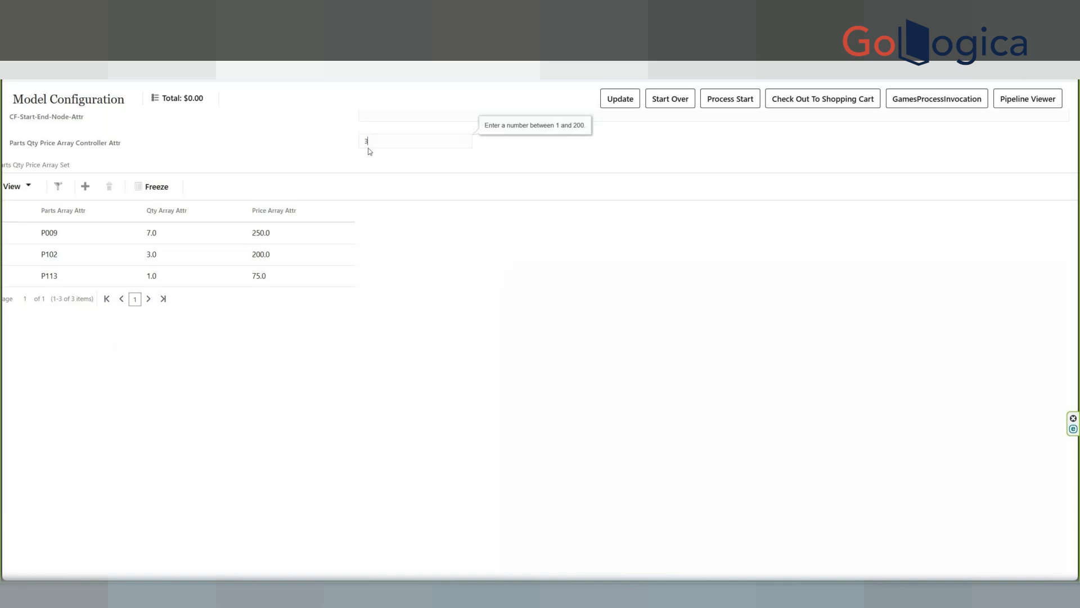
left_click_drag(10, 142, 119, 148)
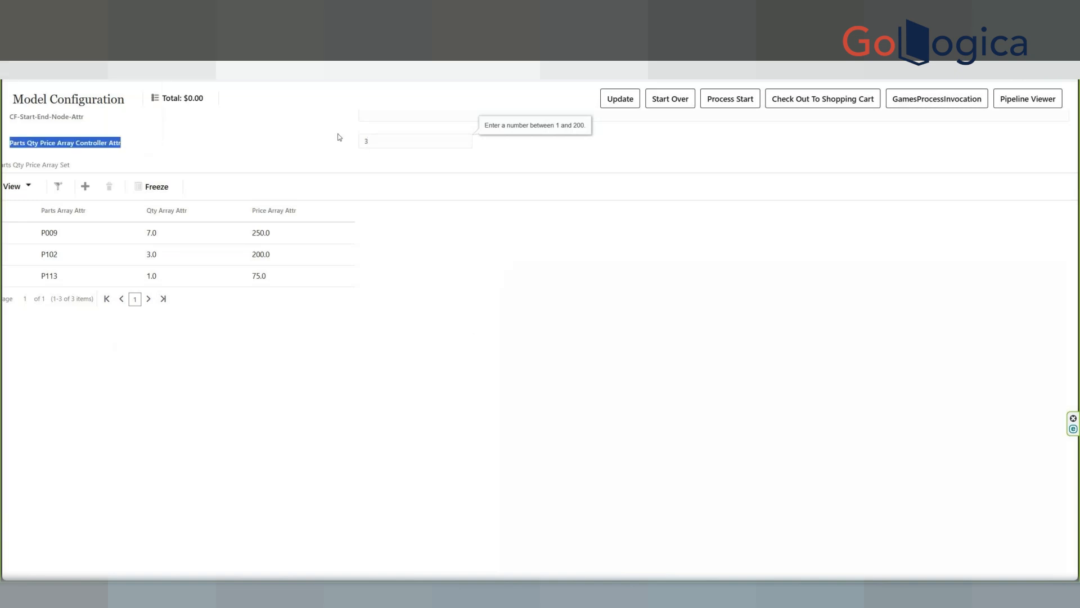
left_click(621, 147)
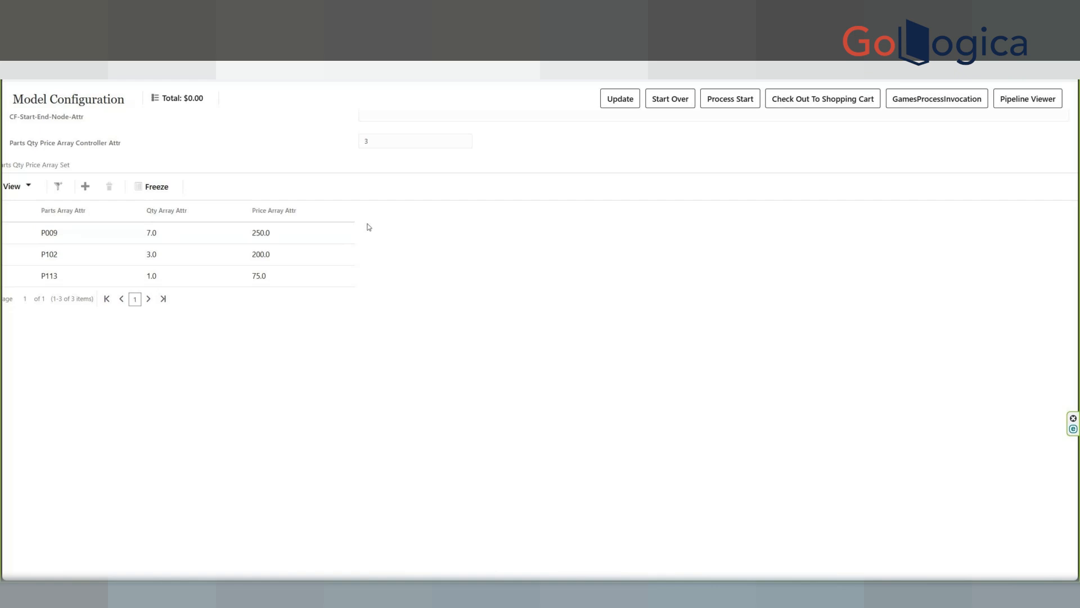
left_click(301, 237)
left_click(416, 232)
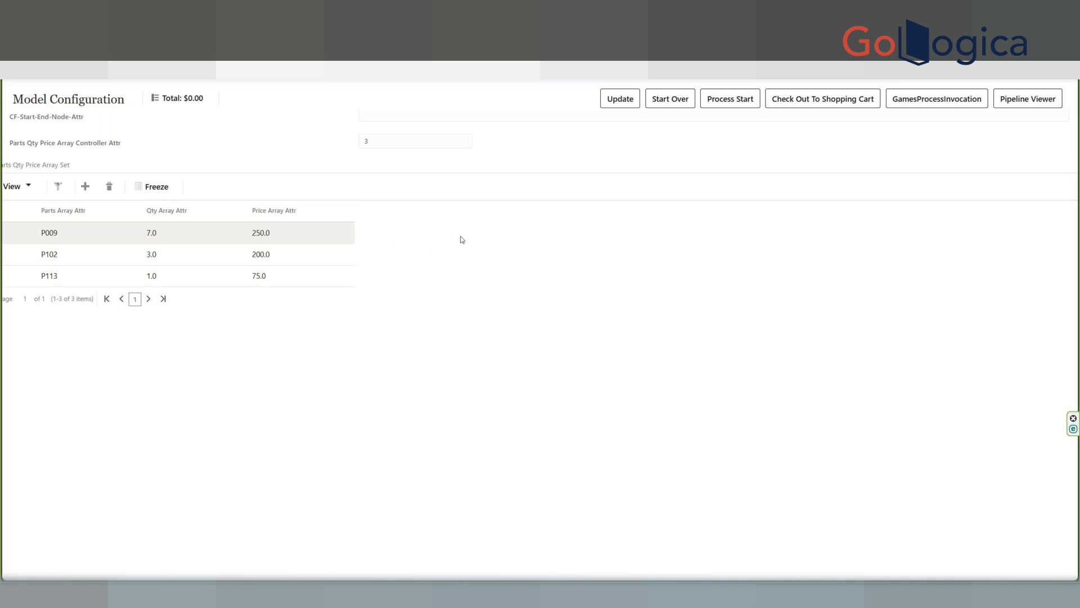
Check the part number in each row of the Parts Qty Price Array Set and the price in the first row.
left_click(50, 254)
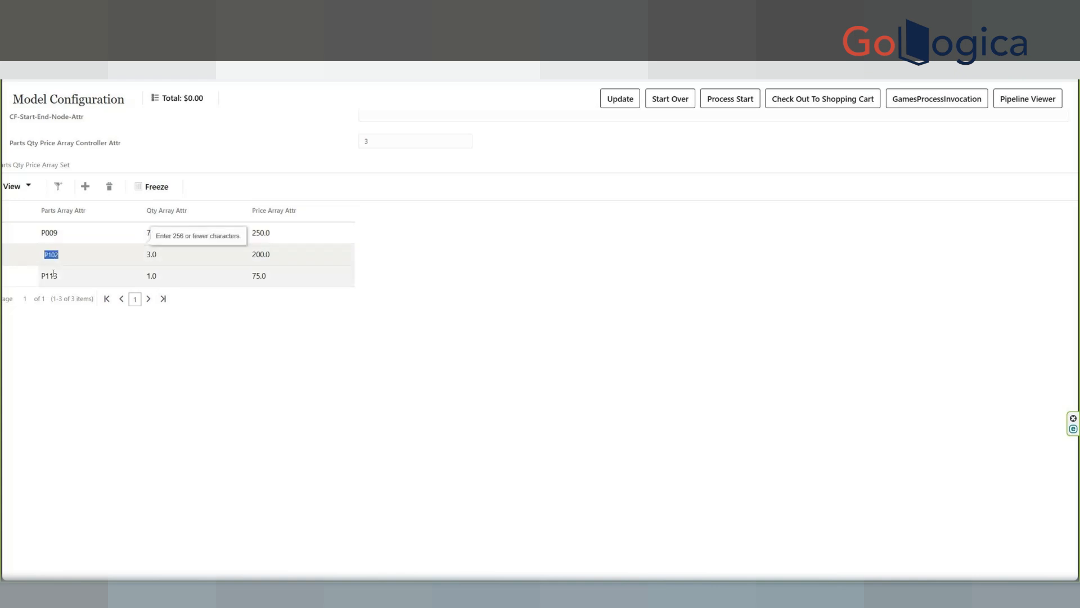
left_click(47, 277)
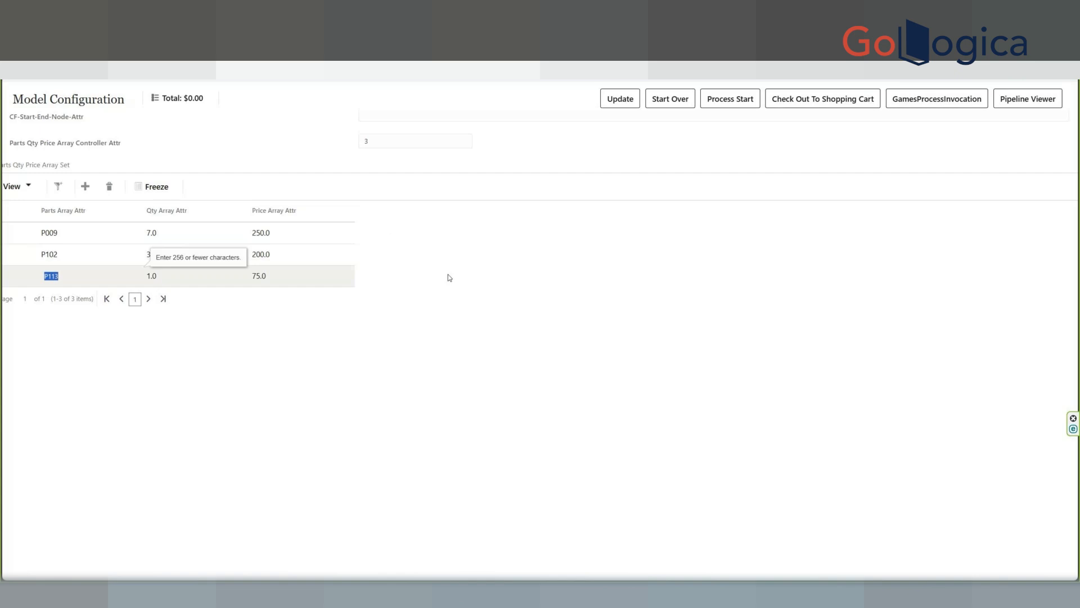
left_click(54, 233)
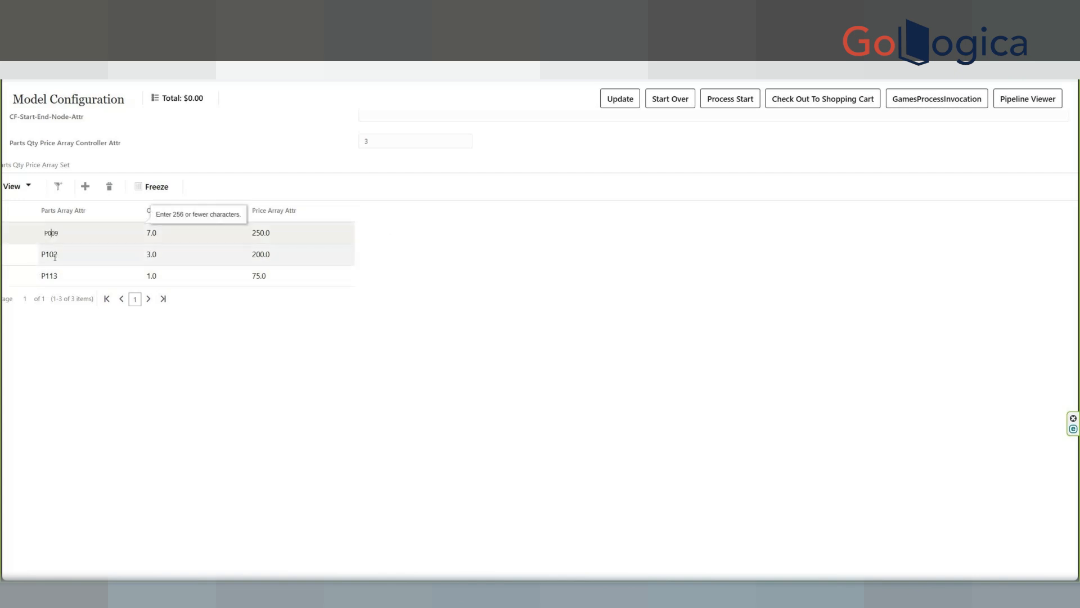
left_click(45, 254)
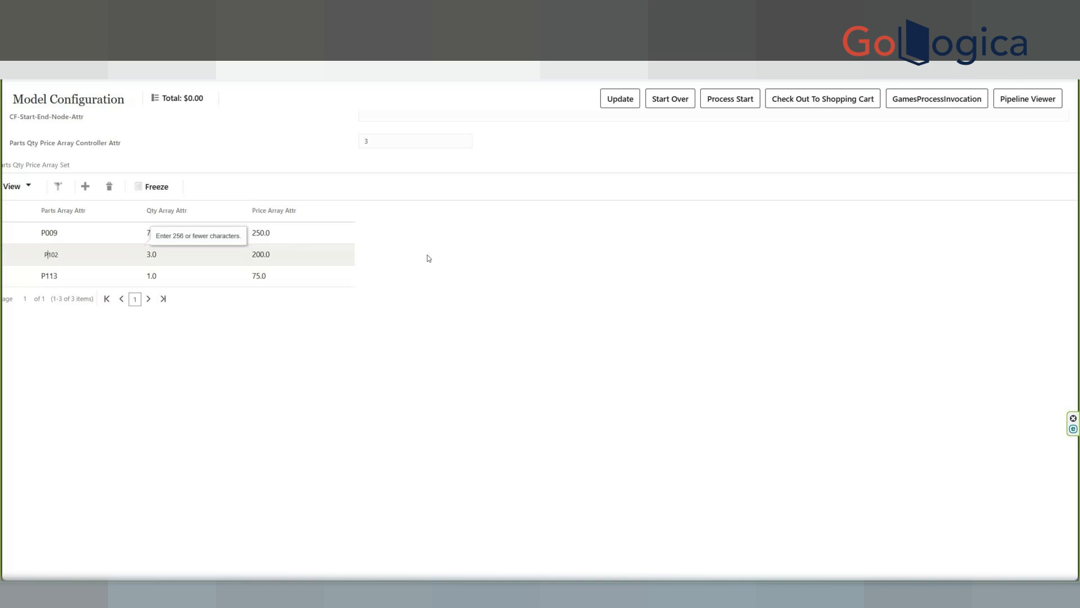
left_click(53, 278)
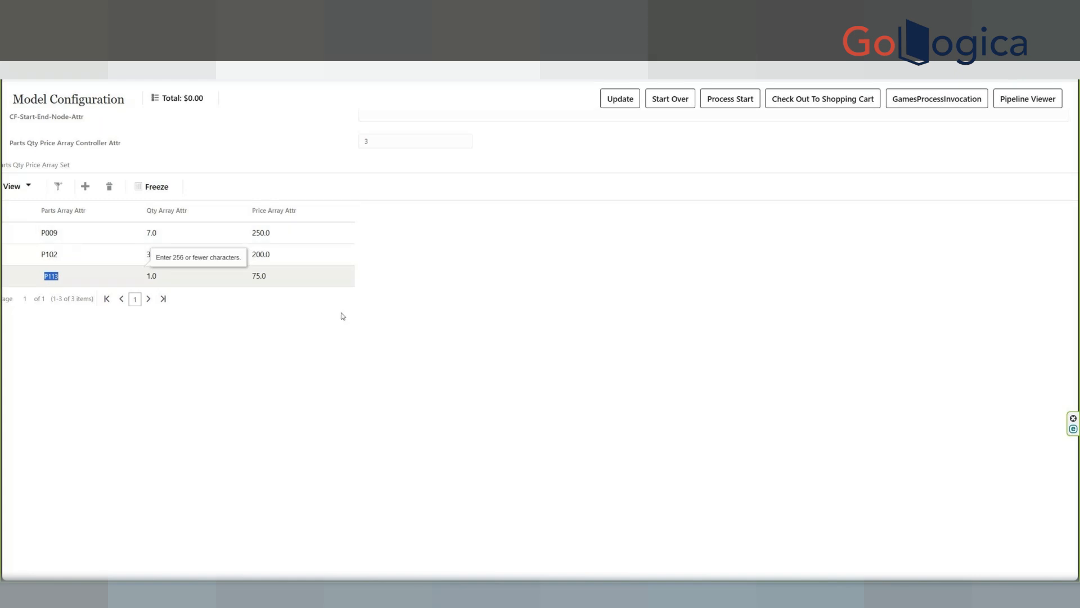
left_click(66, 240)
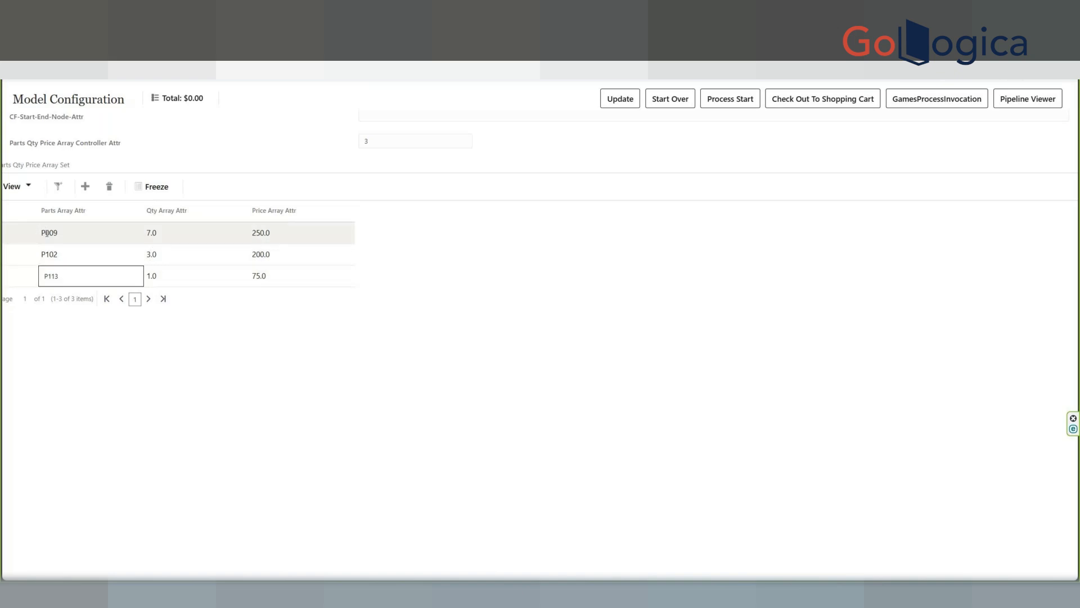
key("ctrl+a")
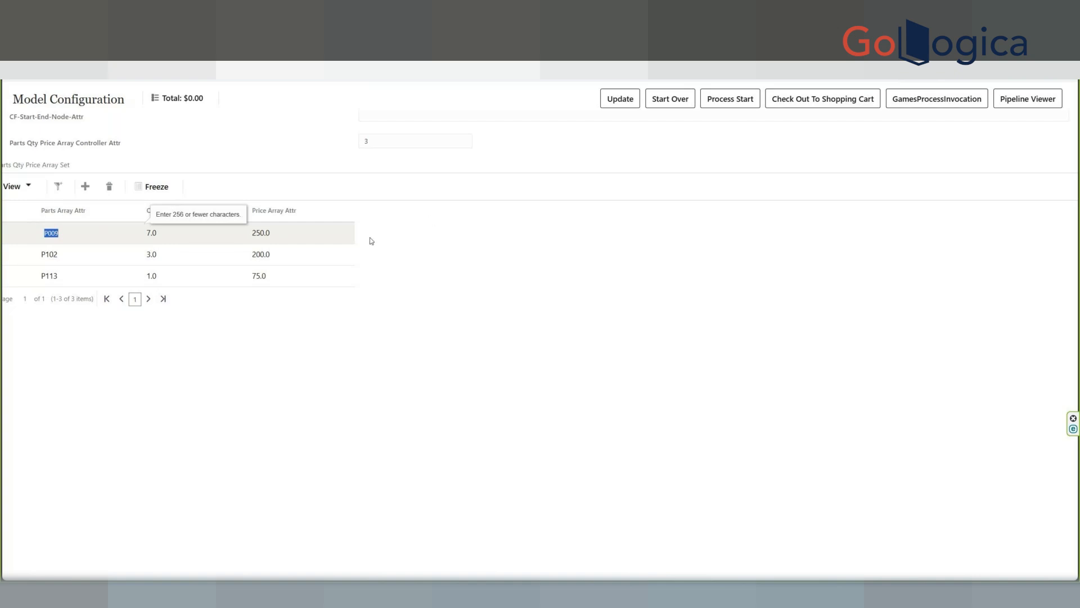
left_click(296, 231)
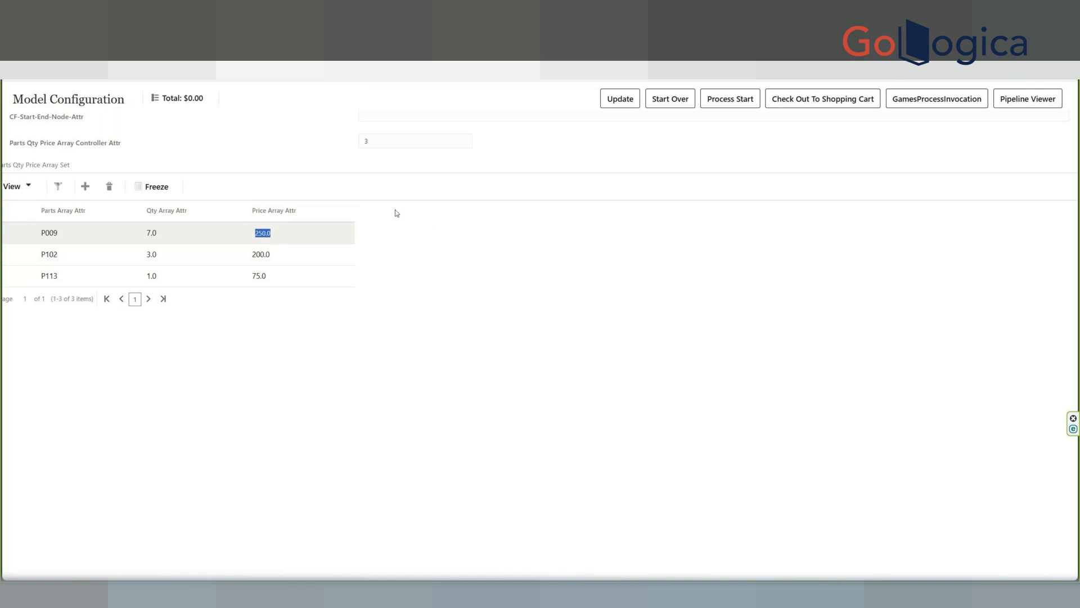
left_click(290, 233)
left_click(49, 233)
double_click(52, 234)
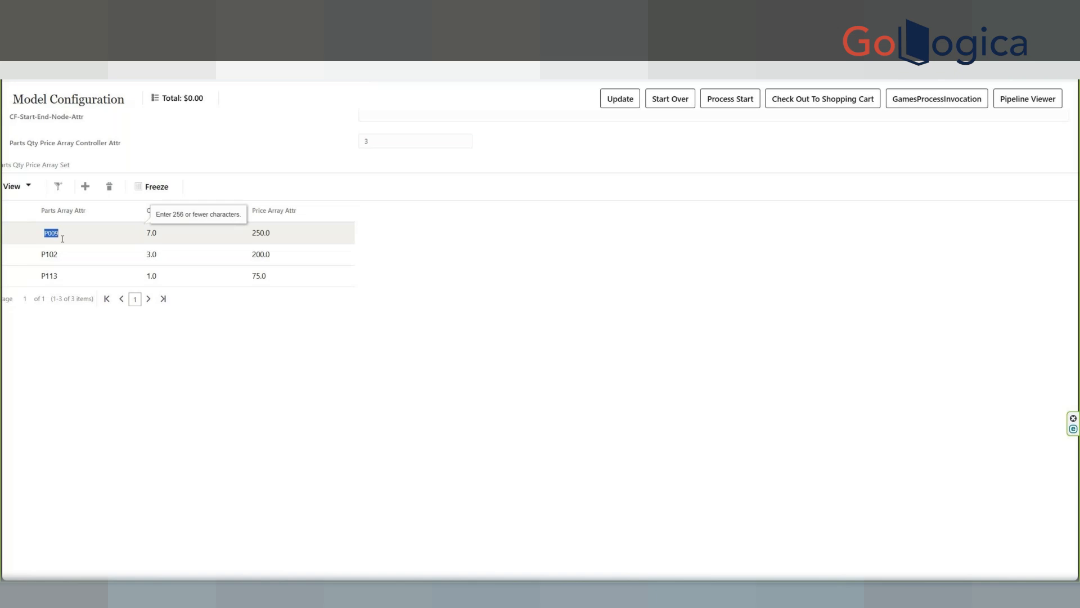
double_click(49, 254)
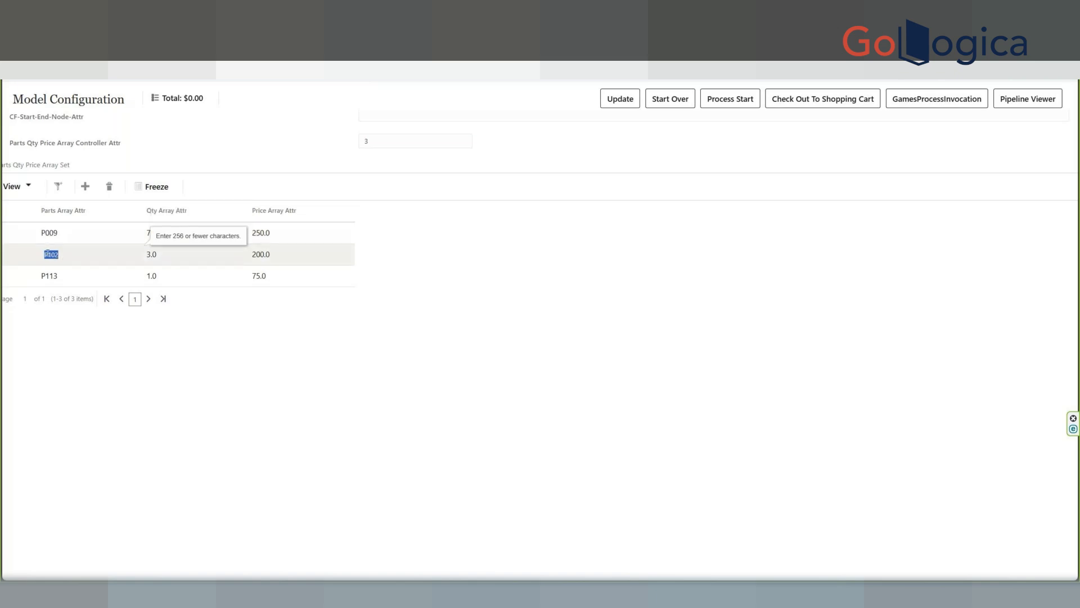
double_click(47, 276)
key("Tab")
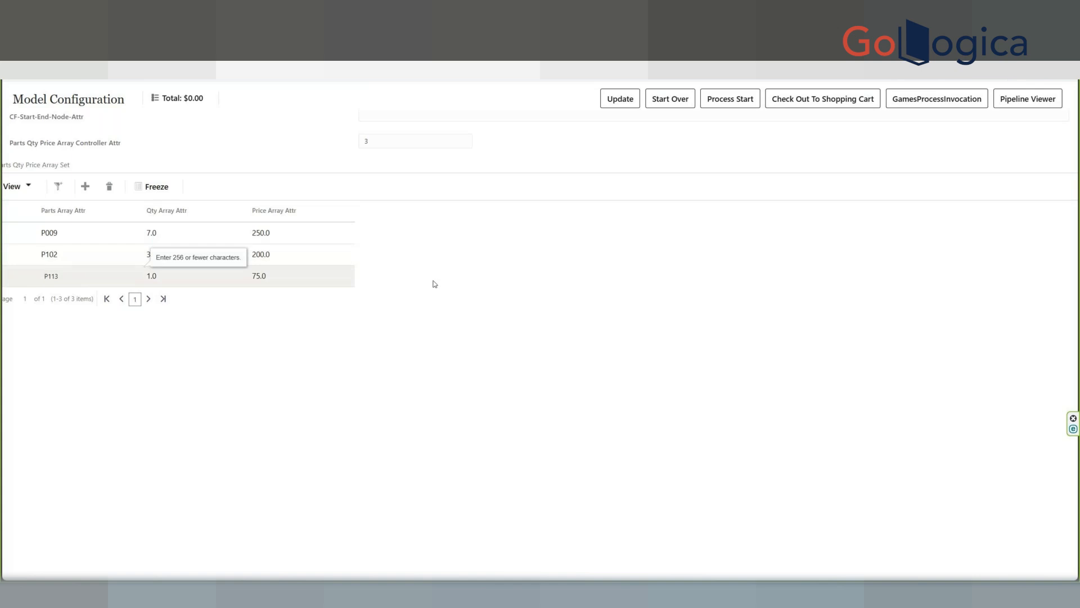